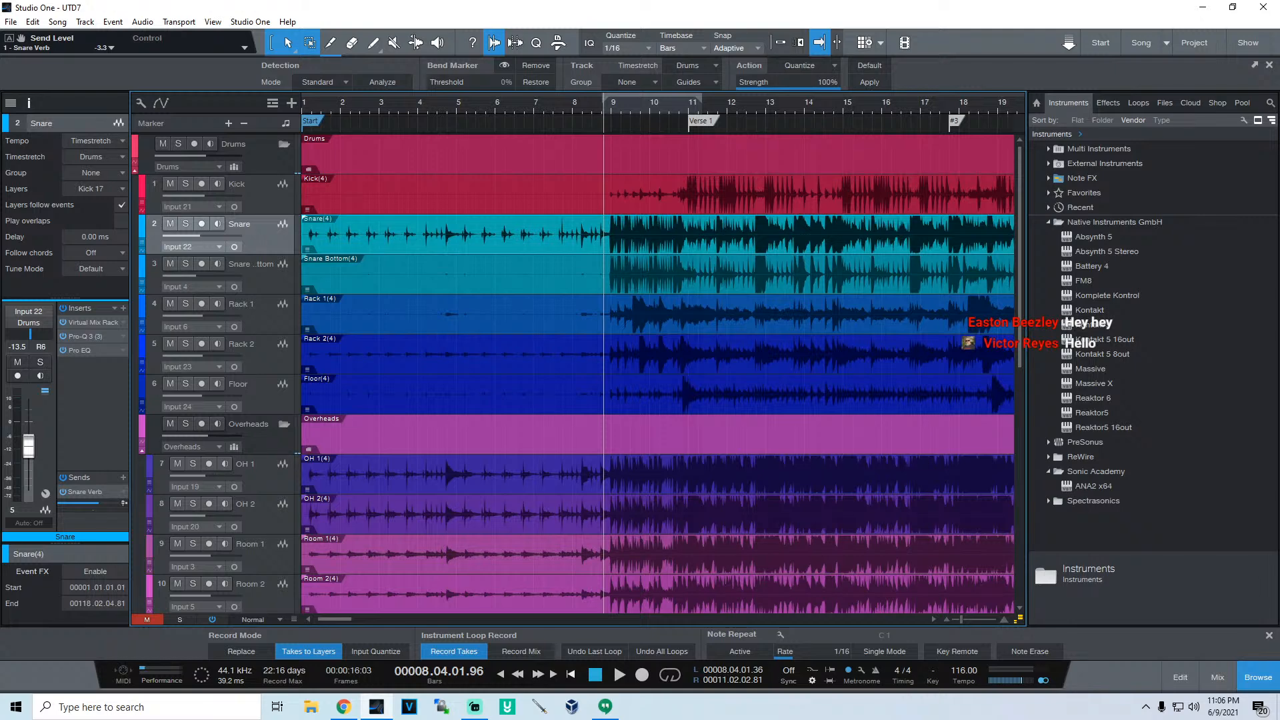
left_click(591, 100)
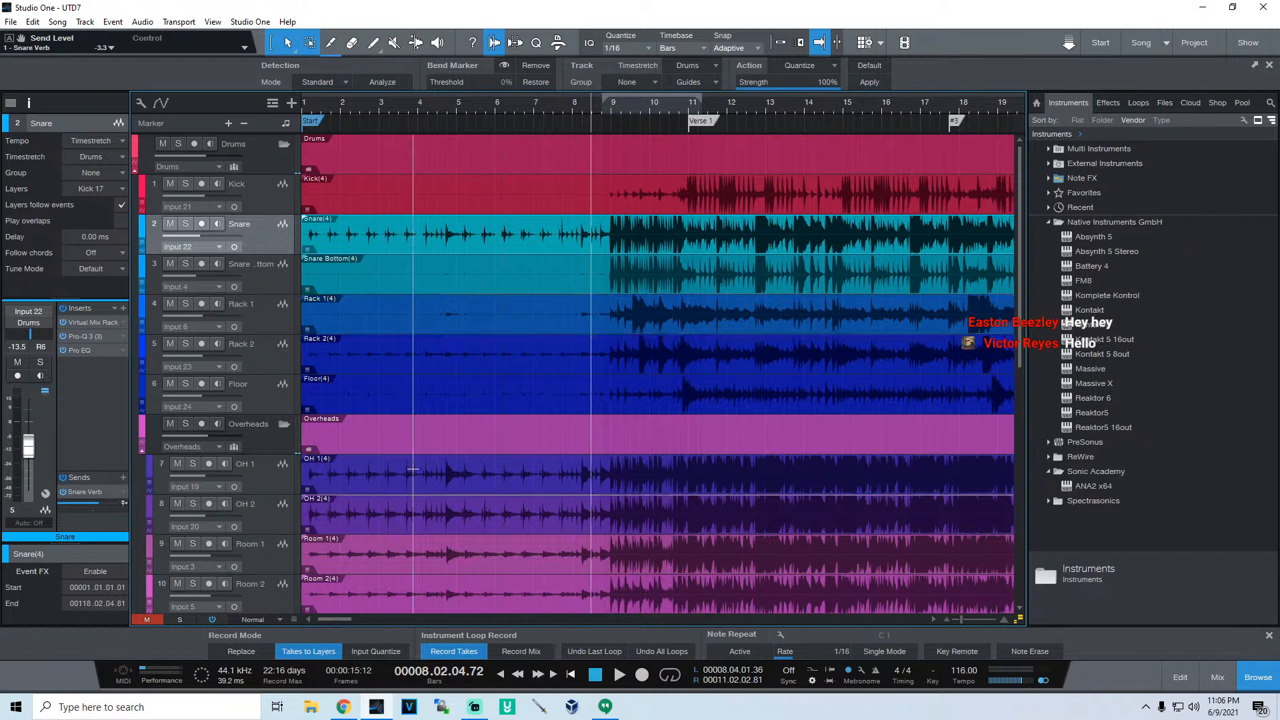
scroll(413, 469, "down", 2)
scroll(424, 433, "up", 2)
scroll(433, 393, "down", 2)
scroll(441, 351, "up", 2)
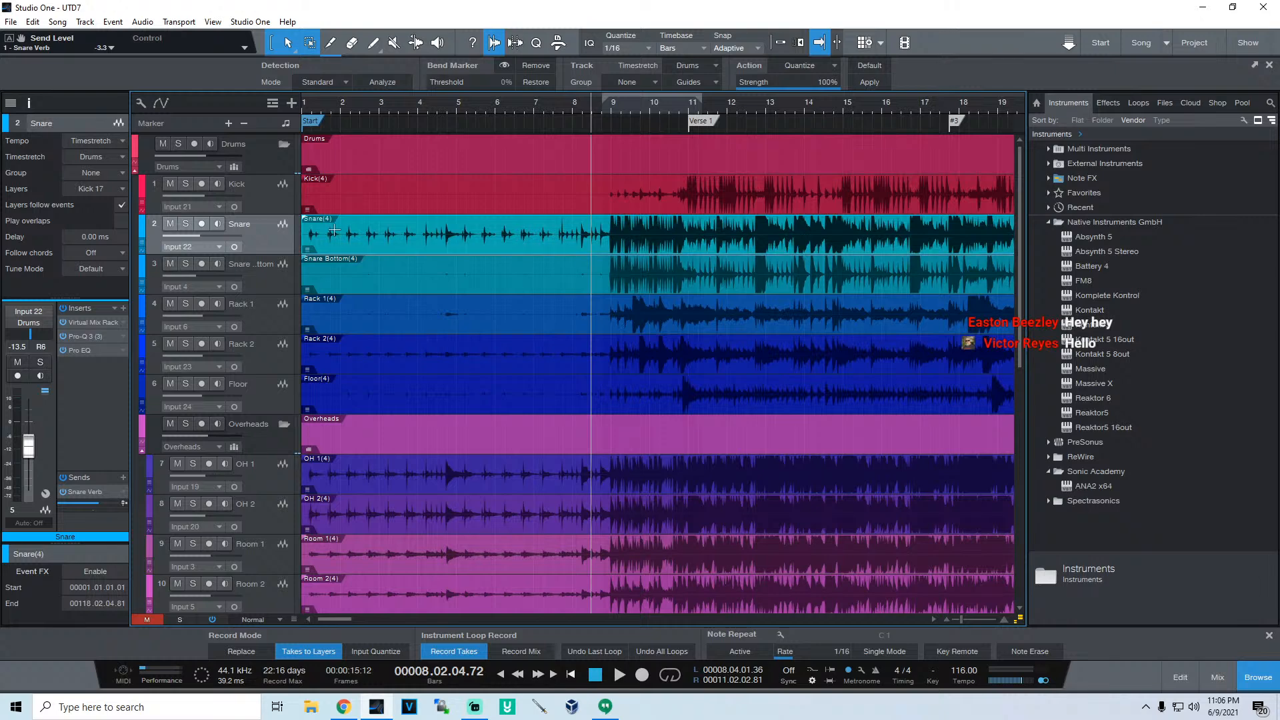
Step: Solo the Drums folder and play the drums from about bar 7 into Verse 1 to hear them on their own
left_click(254, 203)
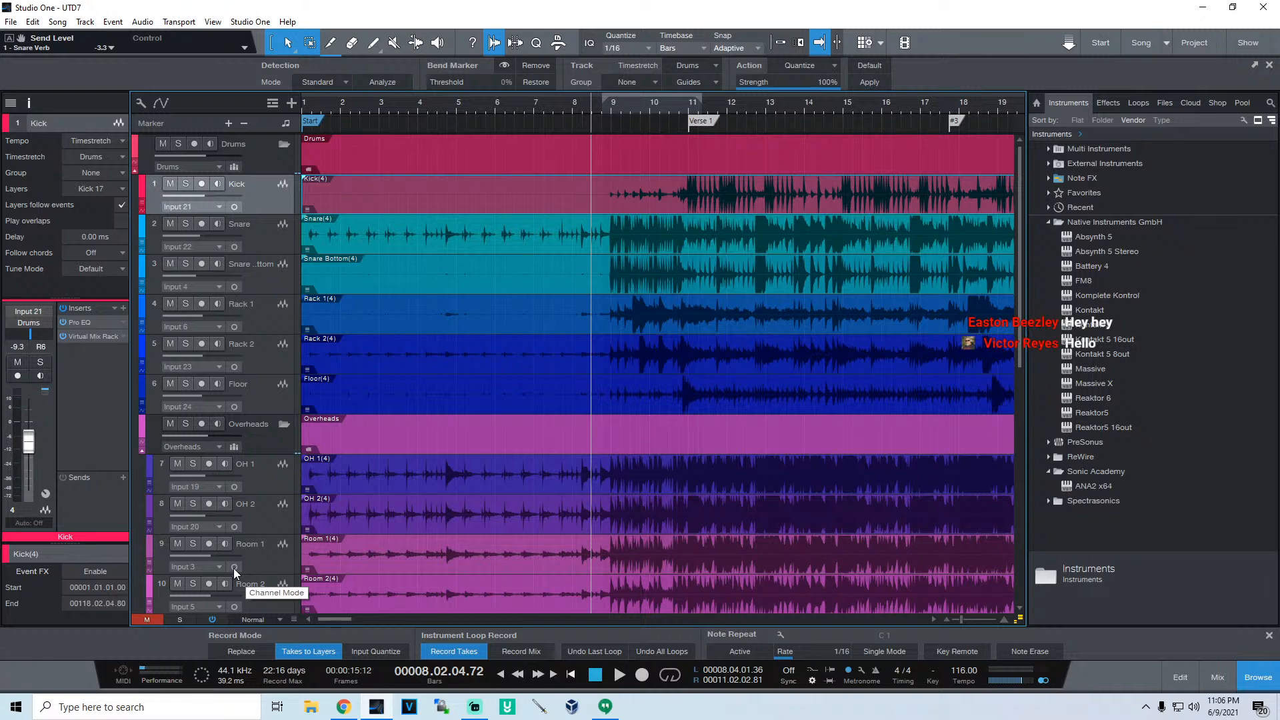
left_click(178, 144)
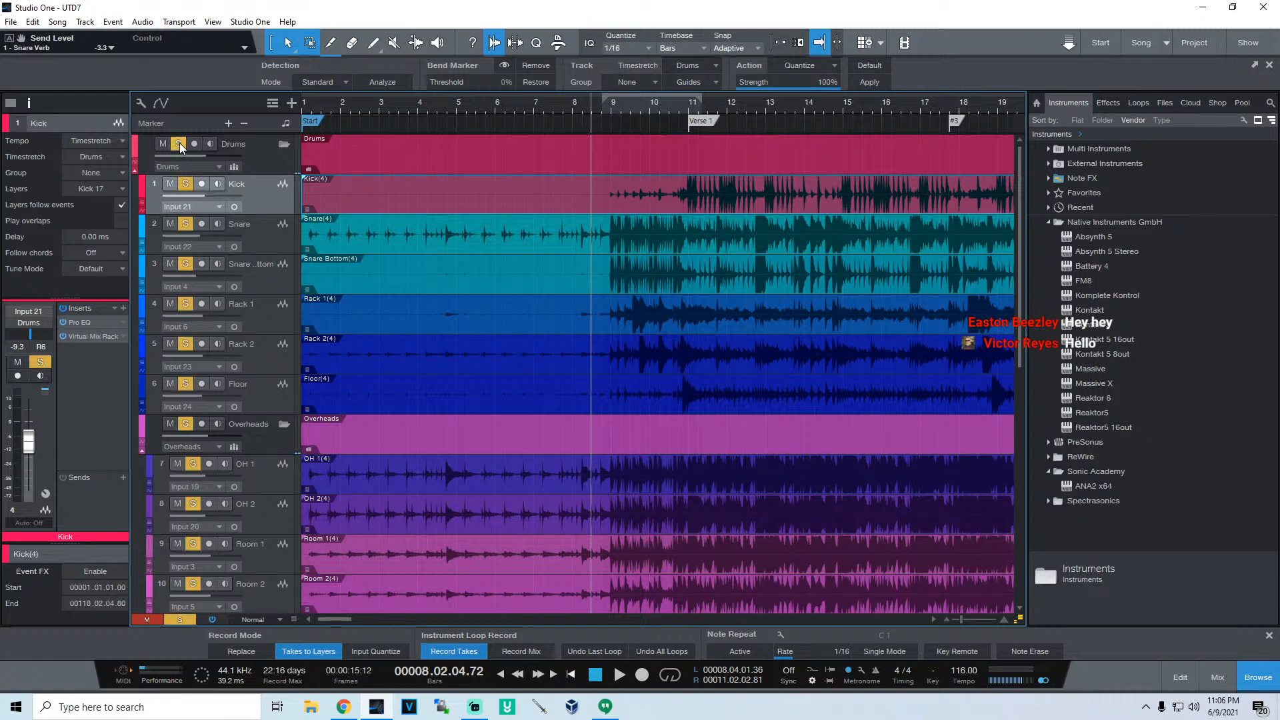
left_click(557, 103)
key("space")
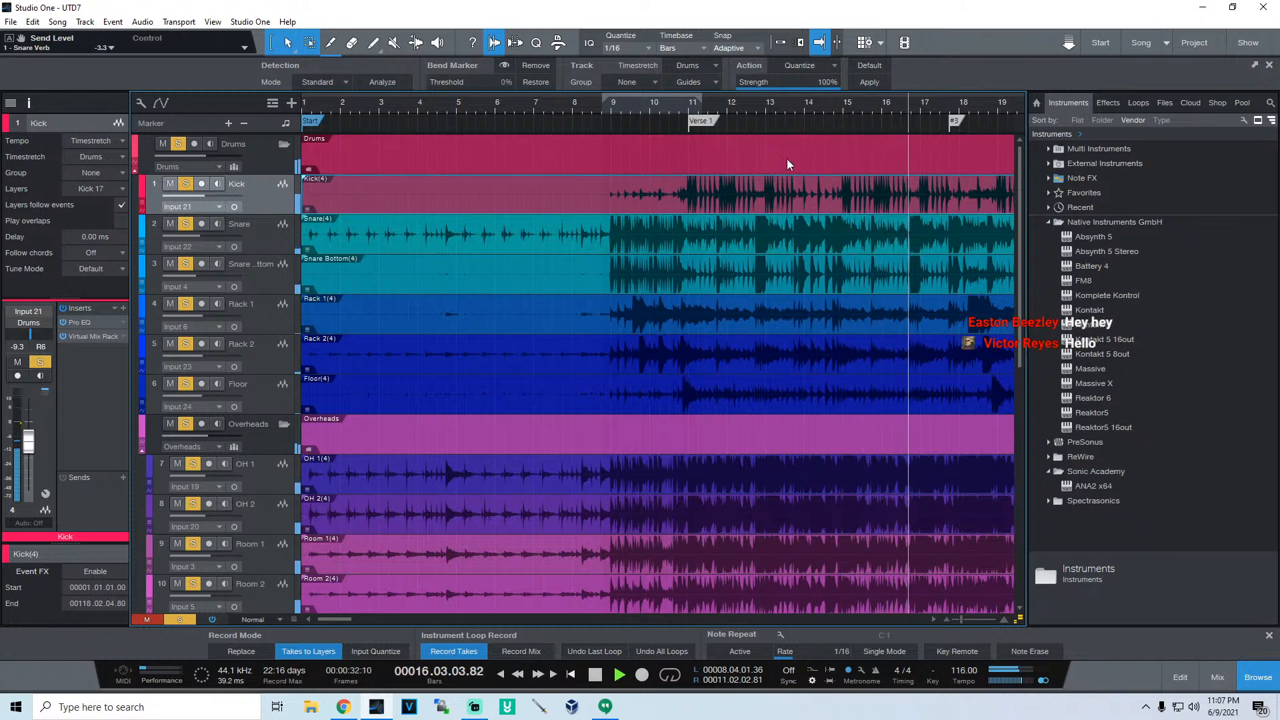
key("space")
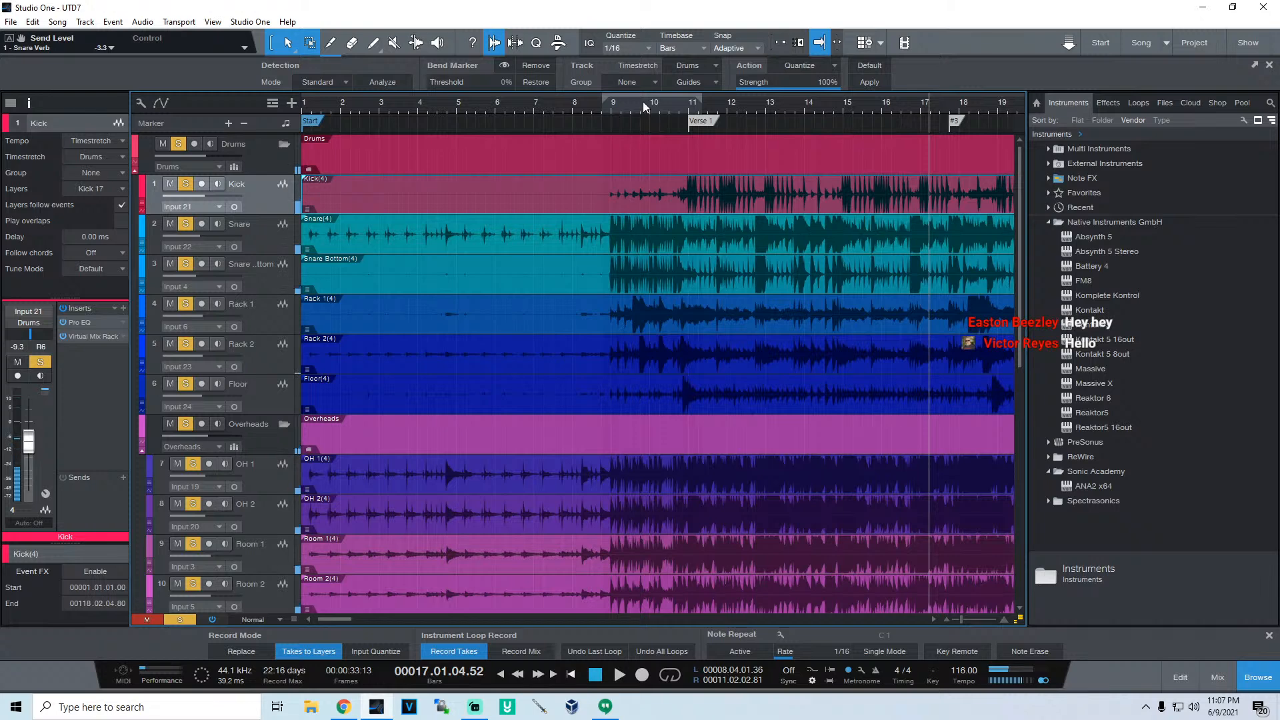
Step: Turn off the drum solo and play the full mix from about bar 7 through Verse 1
left_click(644, 107)
left_click(186, 183)
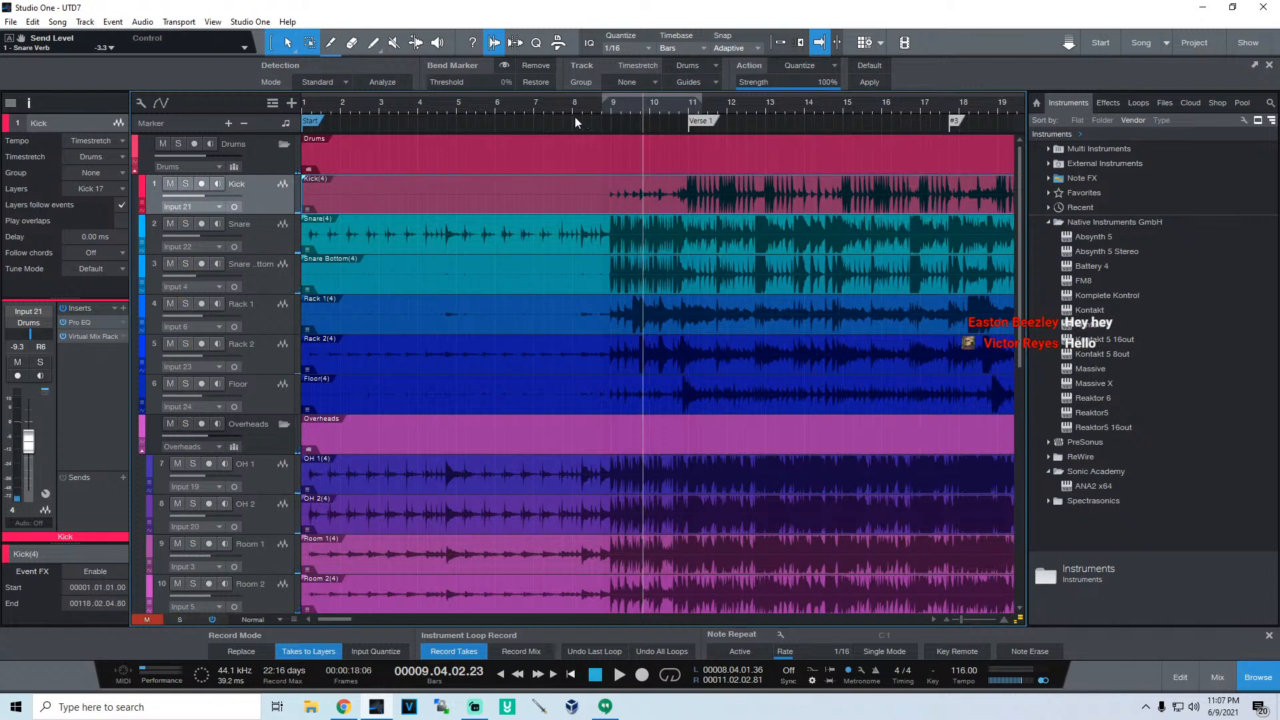
left_click(558, 102)
key("space")
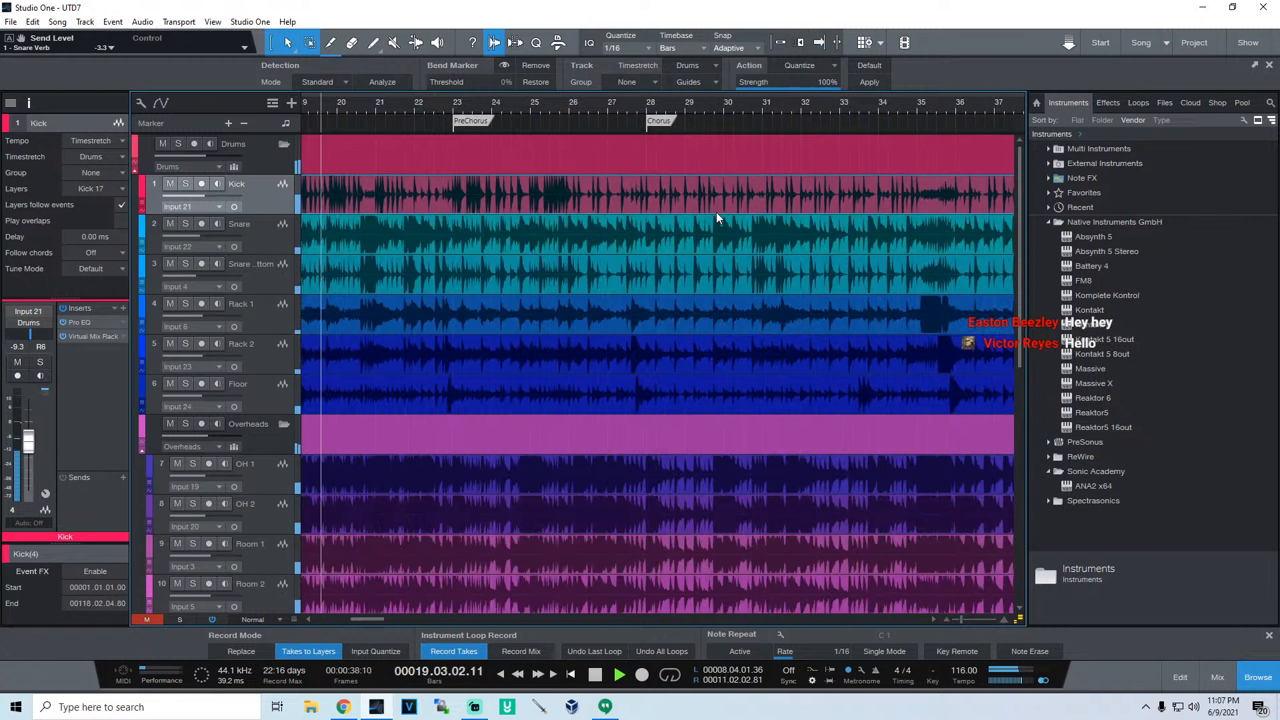
key("f")
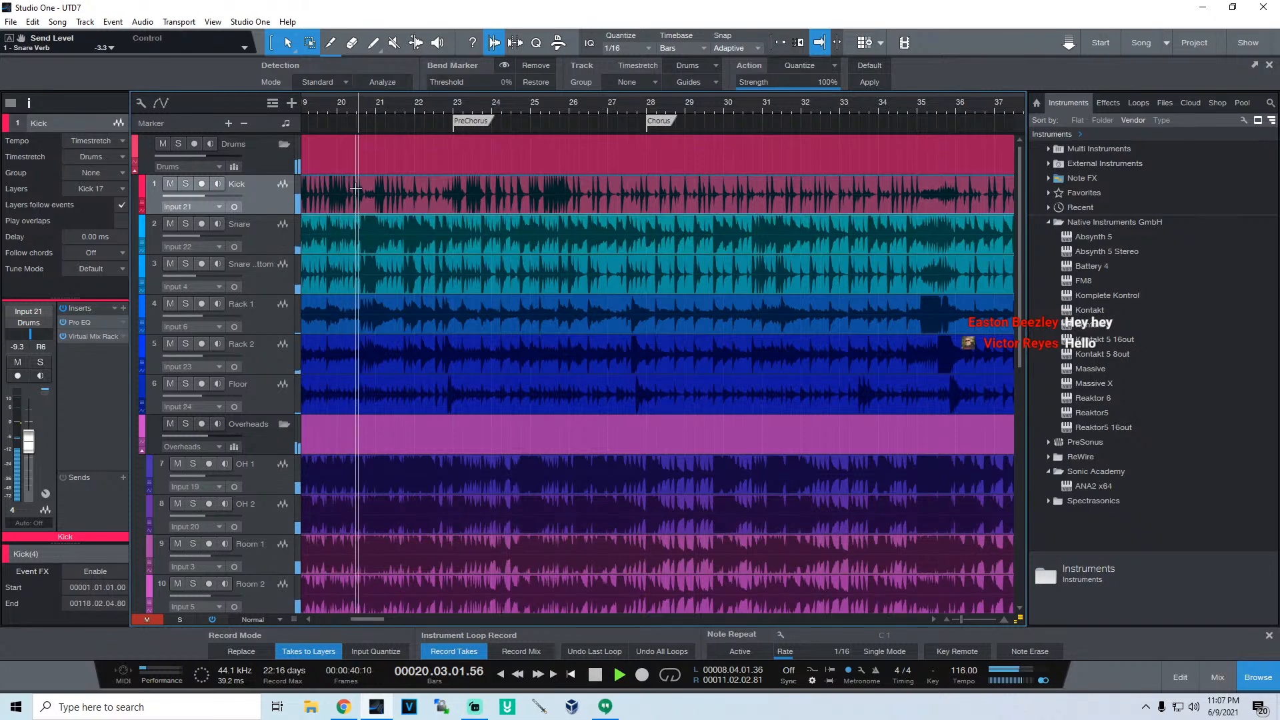
key("space")
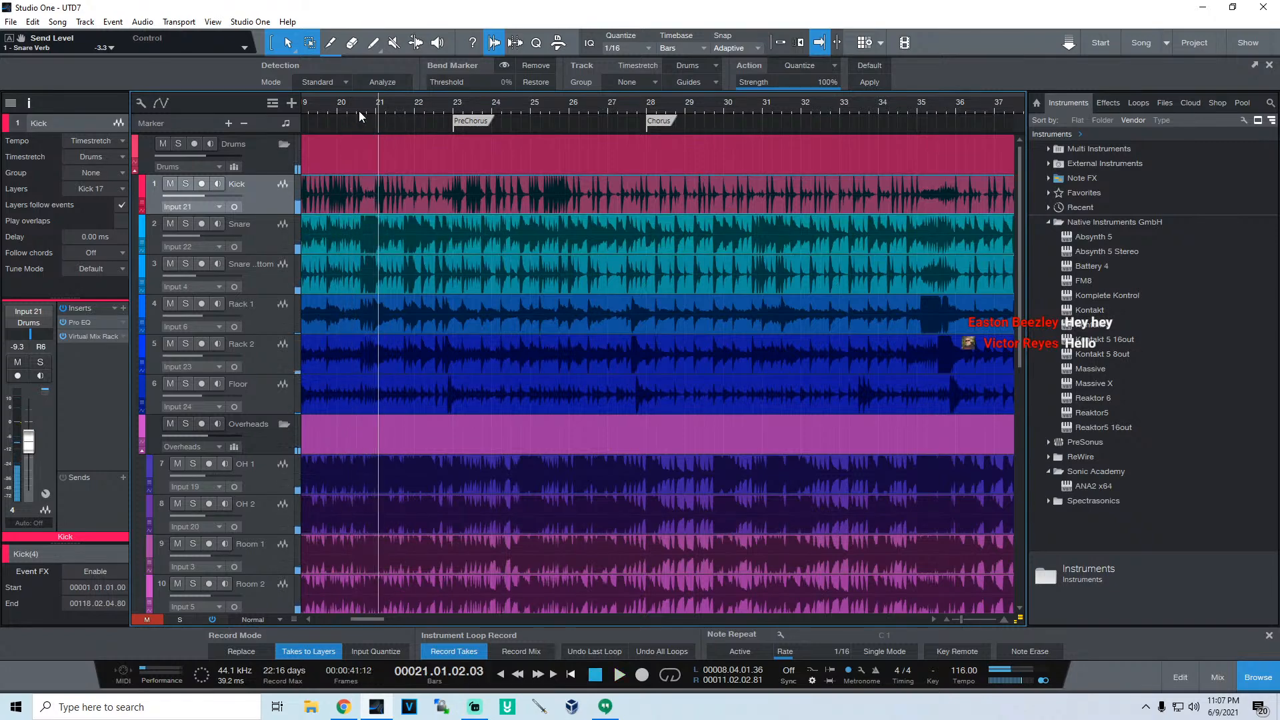
Step: Delete the unnamed #3 marker between the Verse 1 and PreChorus markers
left_click_drag(358, 111, 563, 201)
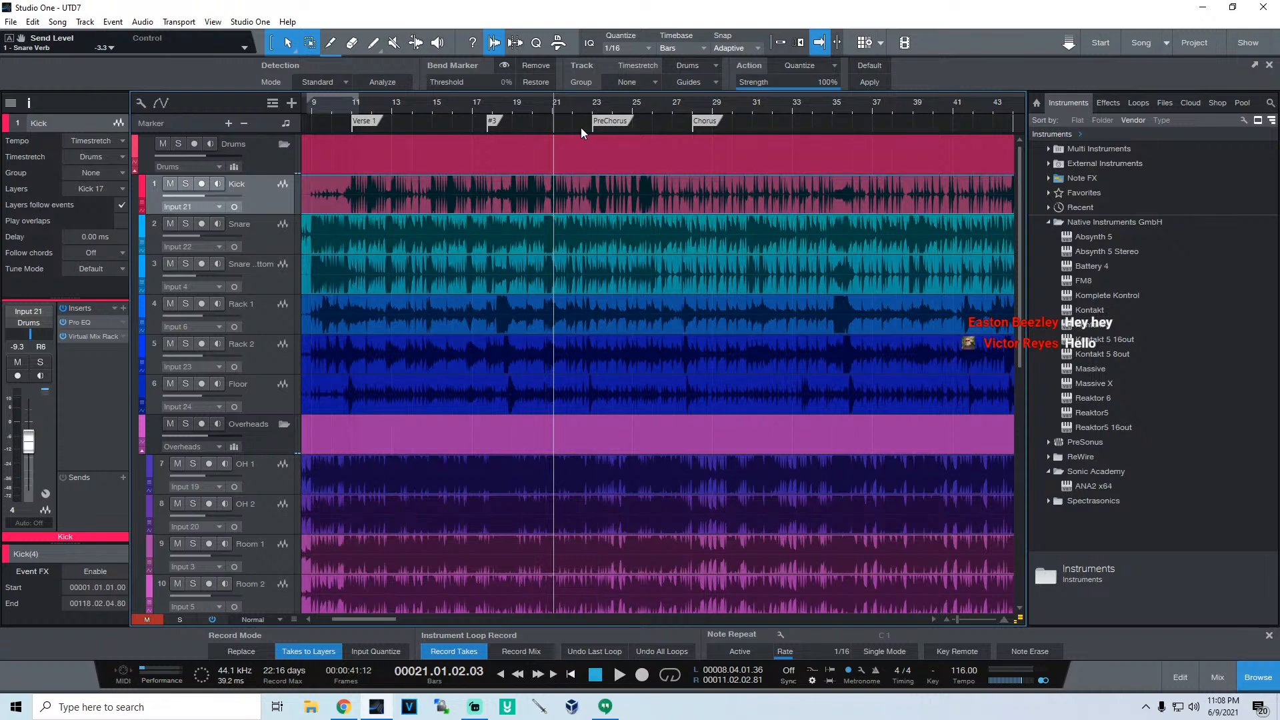
left_click(493, 122)
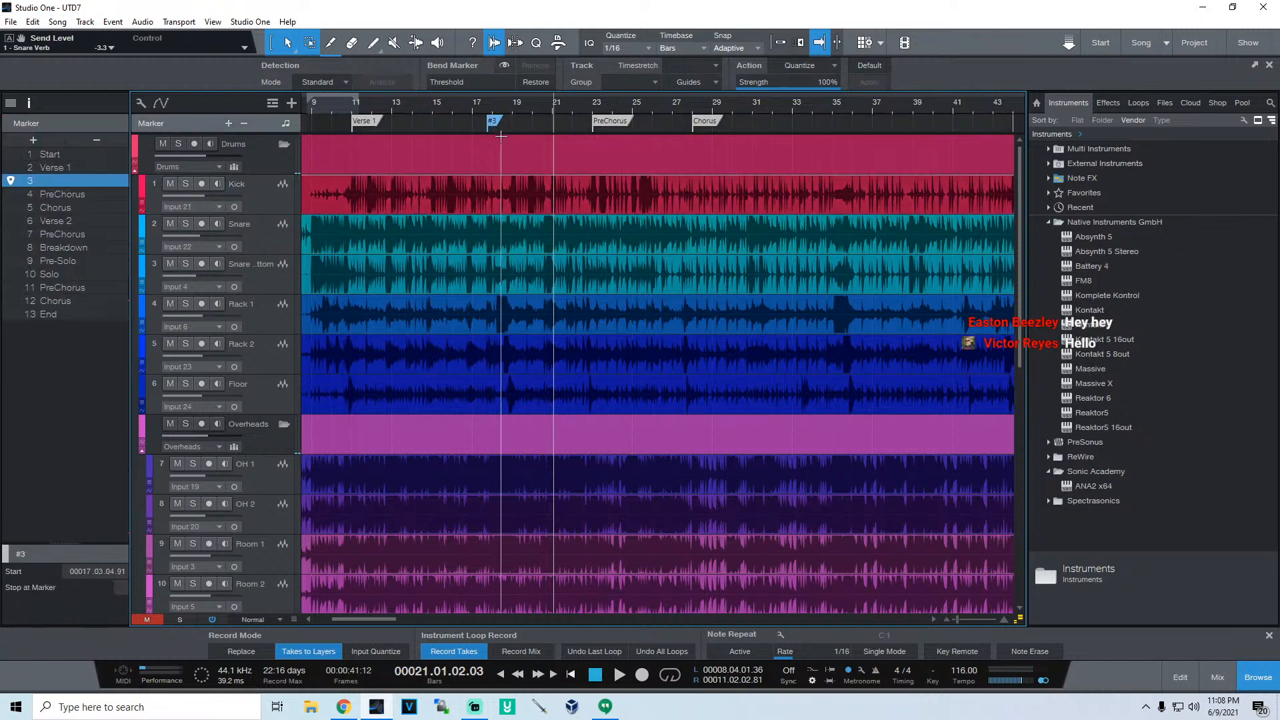
key("Delete")
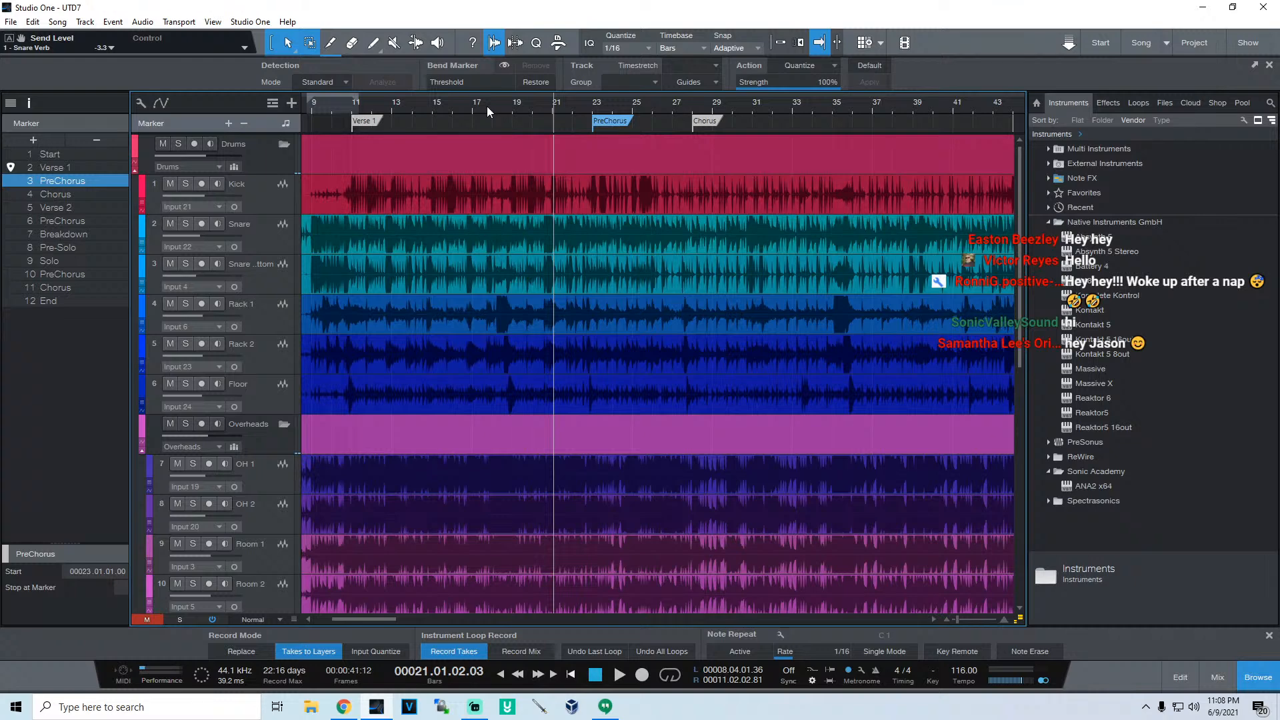
Step: Reduce the waveform height of the drum tracks around the first PreChorus so the individual hits can be told apart
left_click(524, 105)
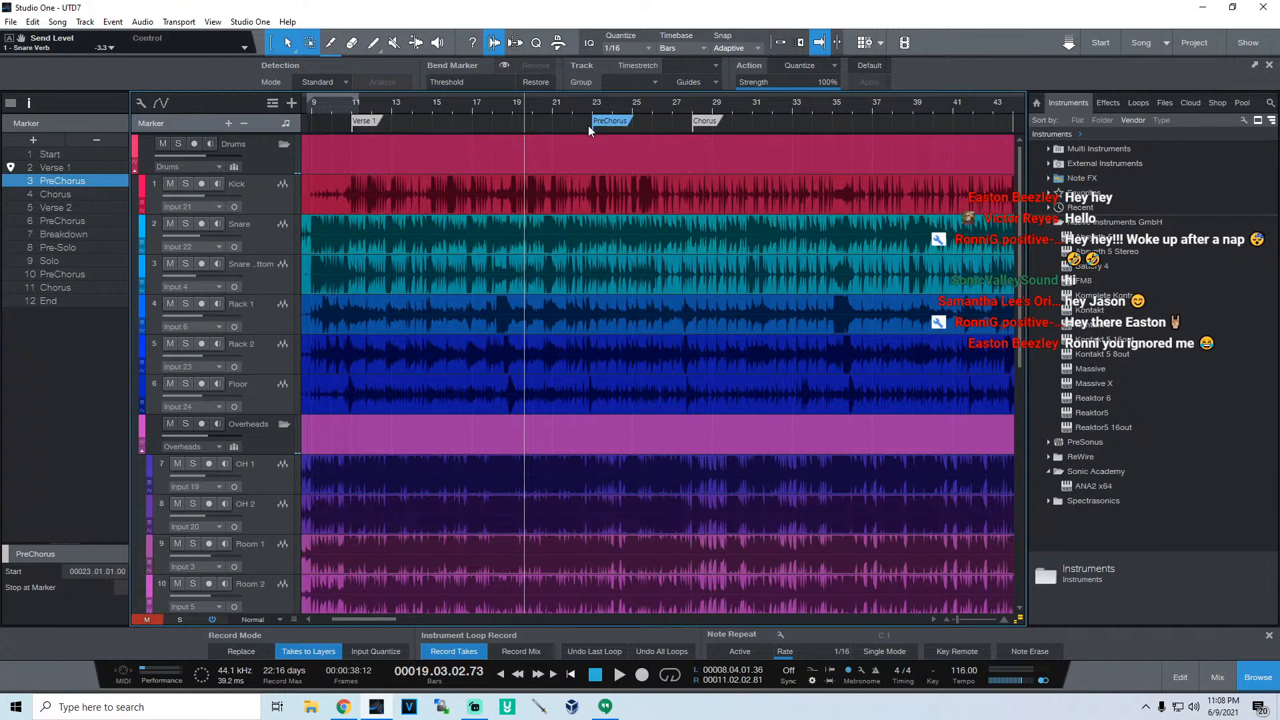
scroll(662, 105, "up", 3)
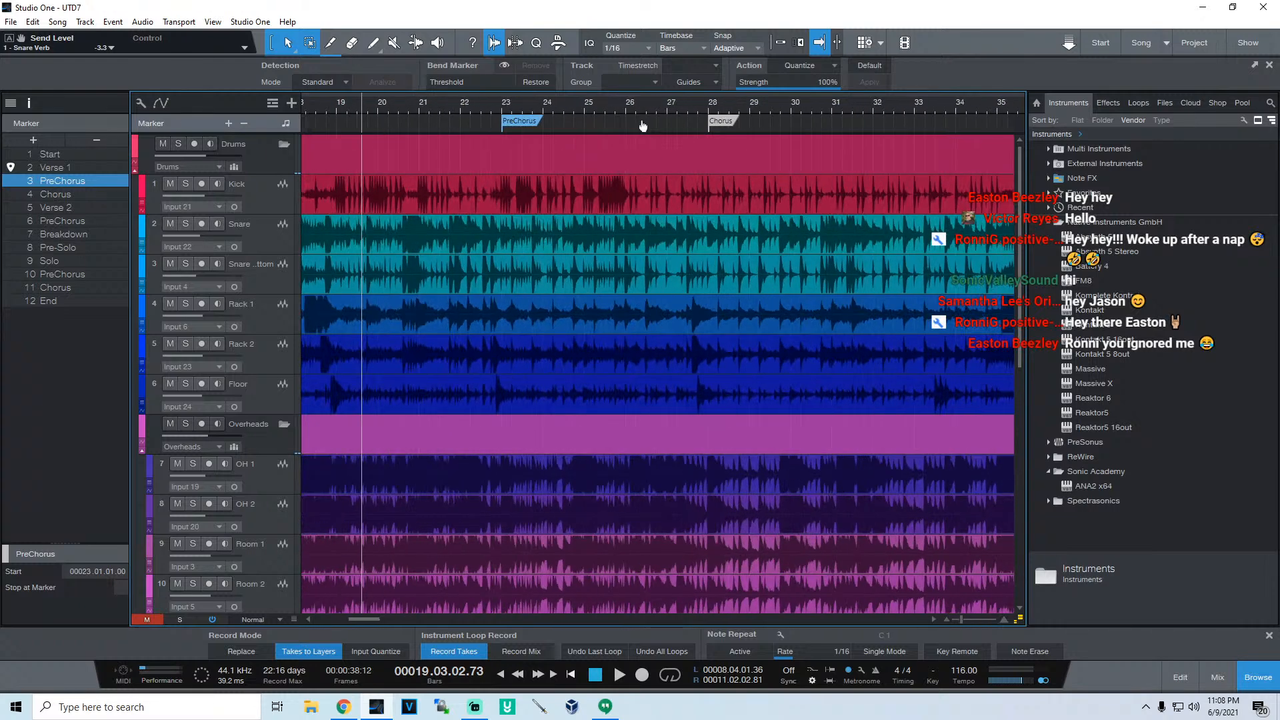
left_click(518, 106)
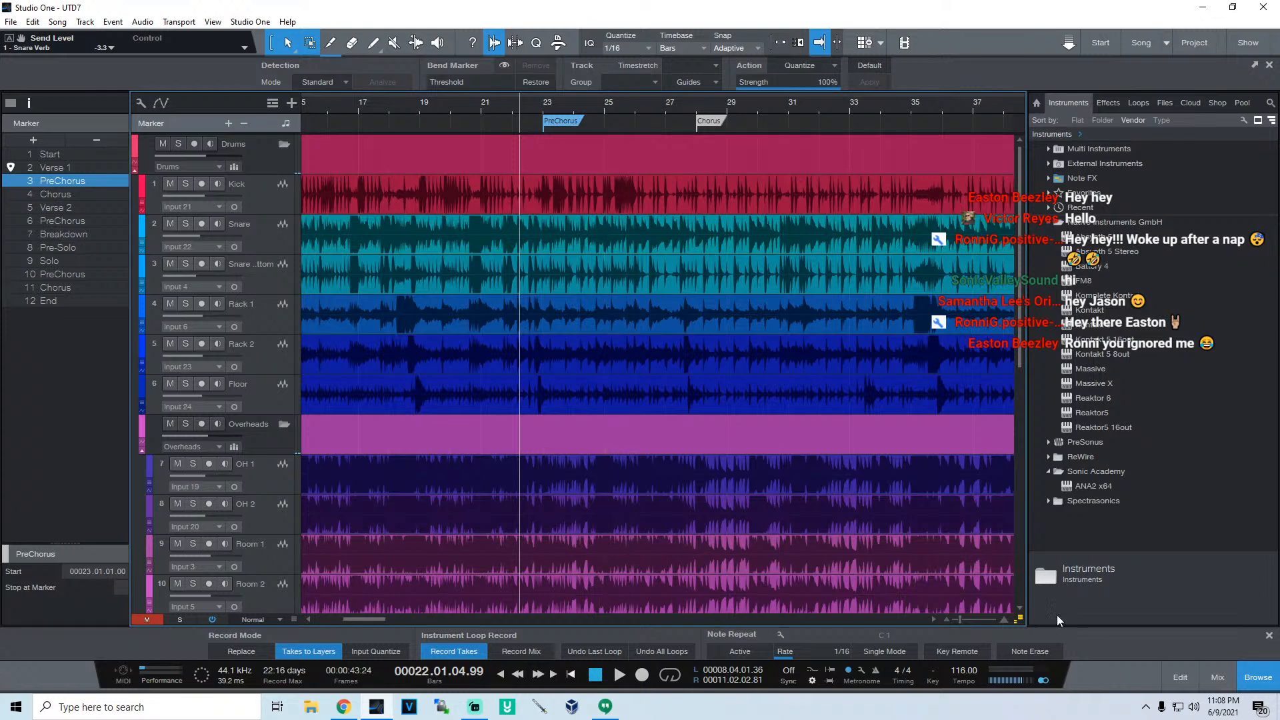
left_click(1019, 619)
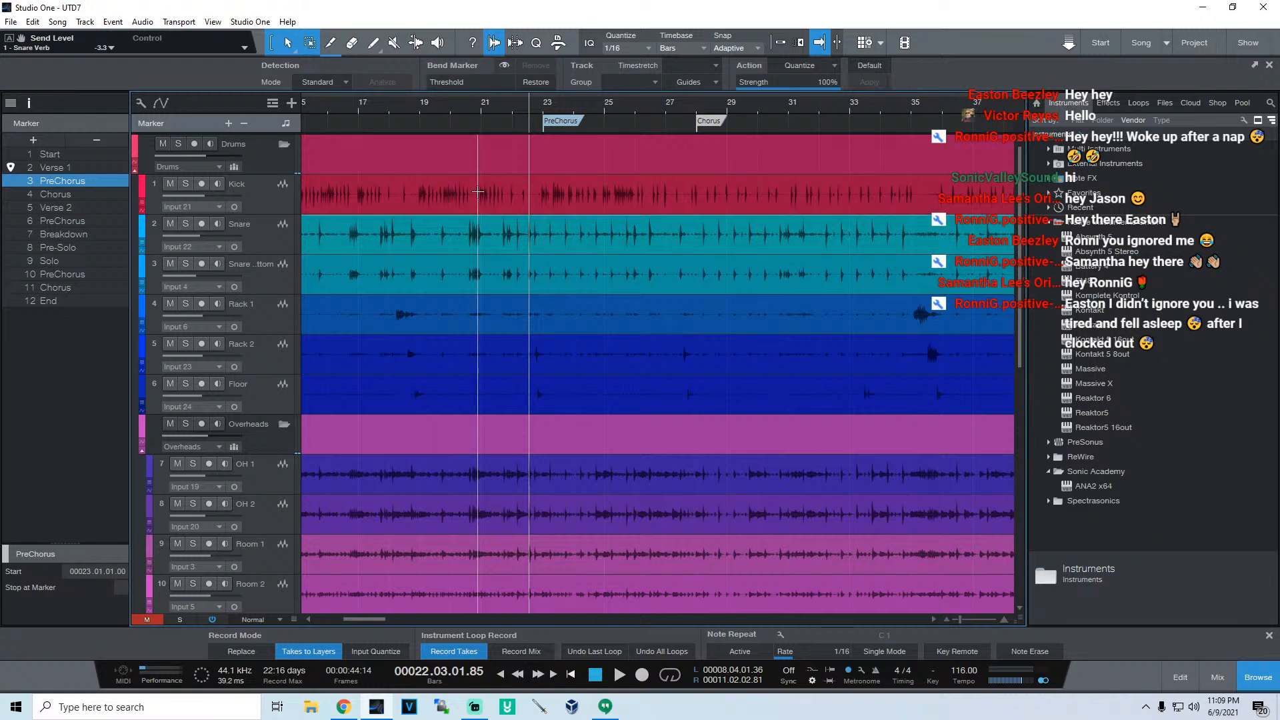
Step: Solo the Drums folder and play it from about bar 21 through the first PreChorus and Chorus
left_click(454, 108)
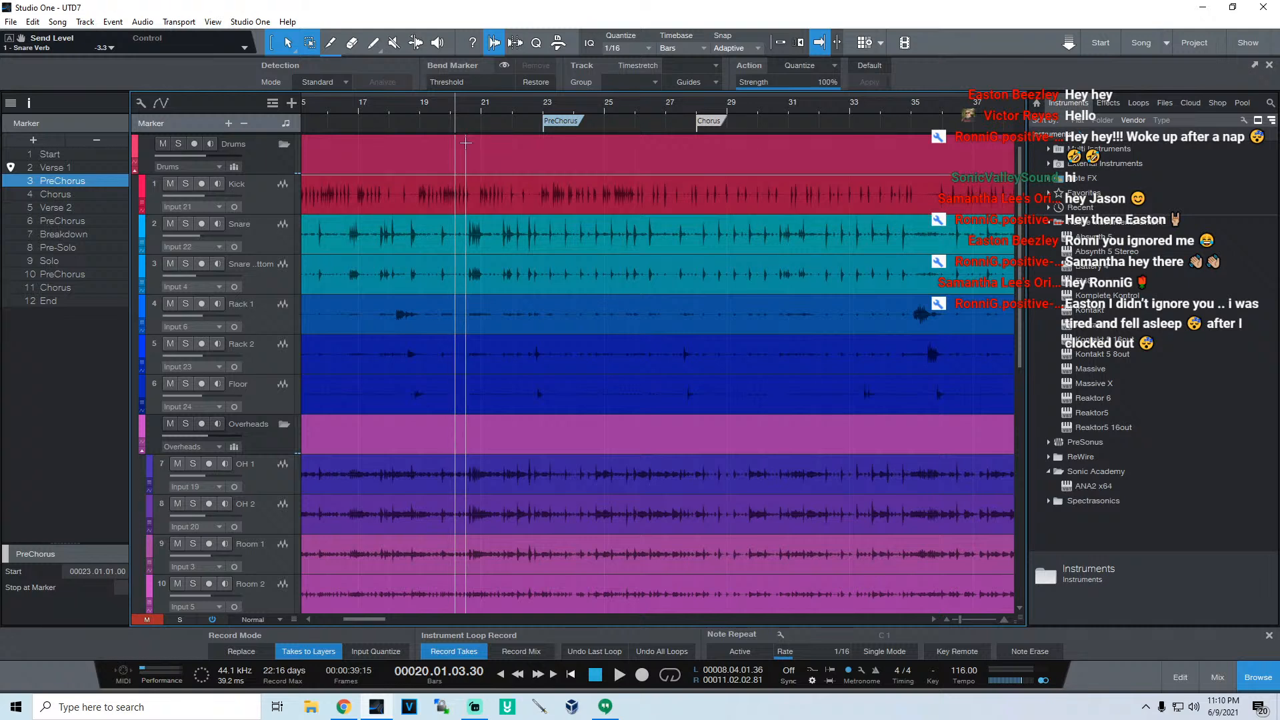
left_click(494, 105)
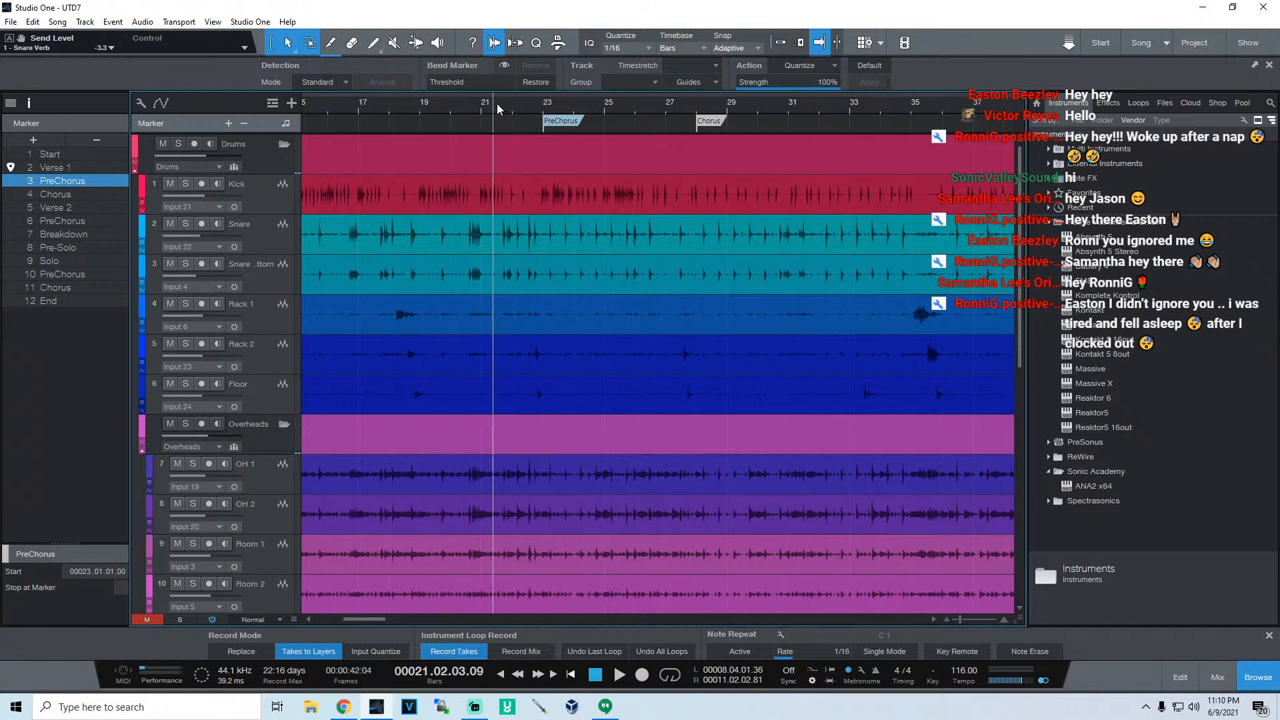
left_click(497, 105)
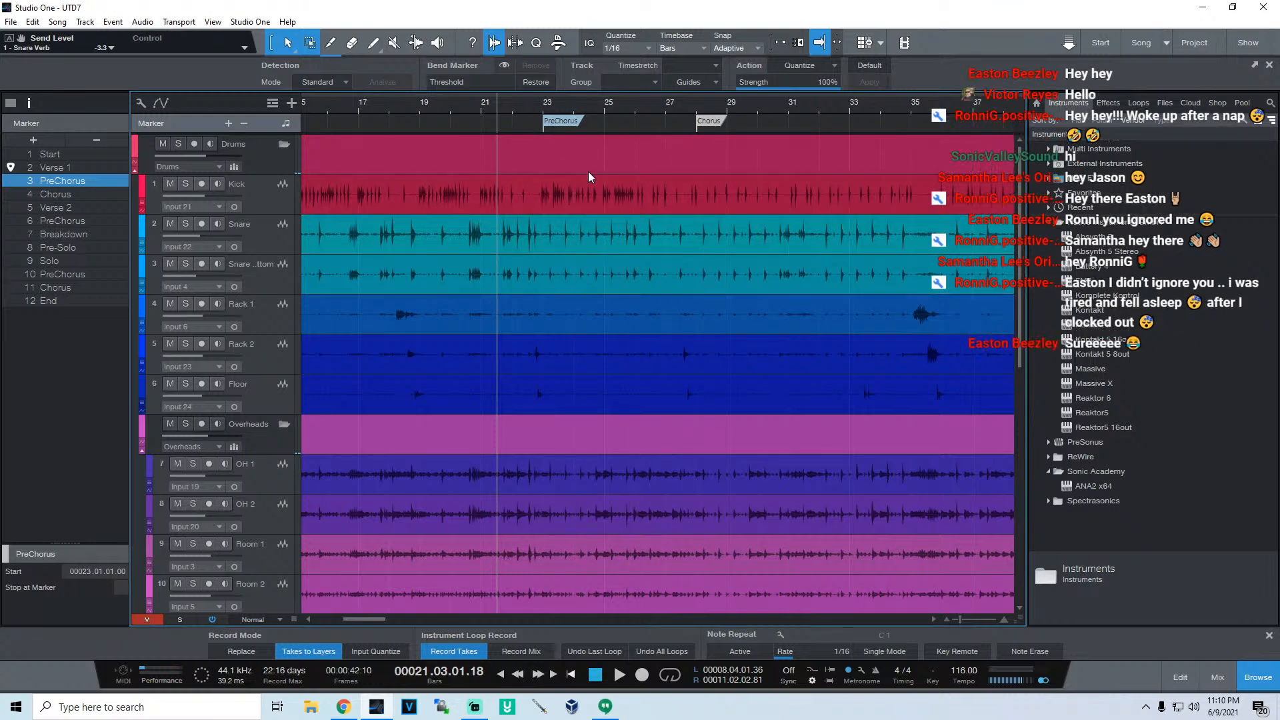
left_click(179, 144)
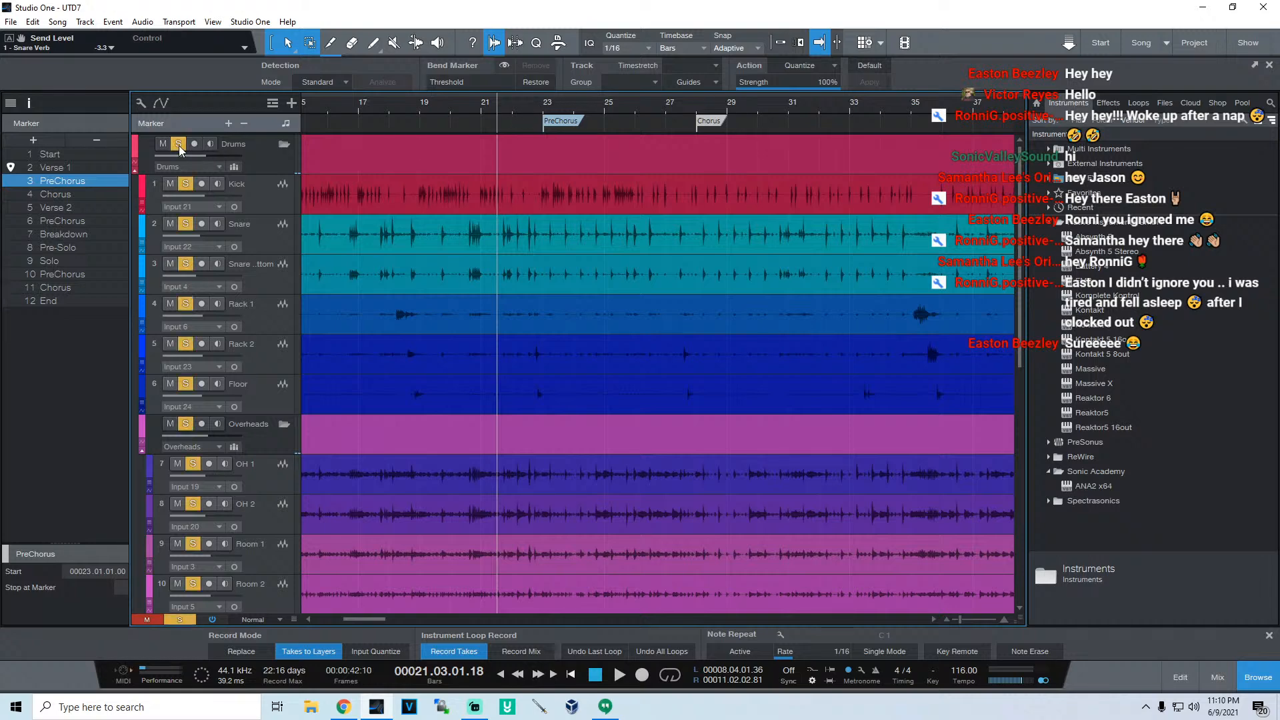
key("space")
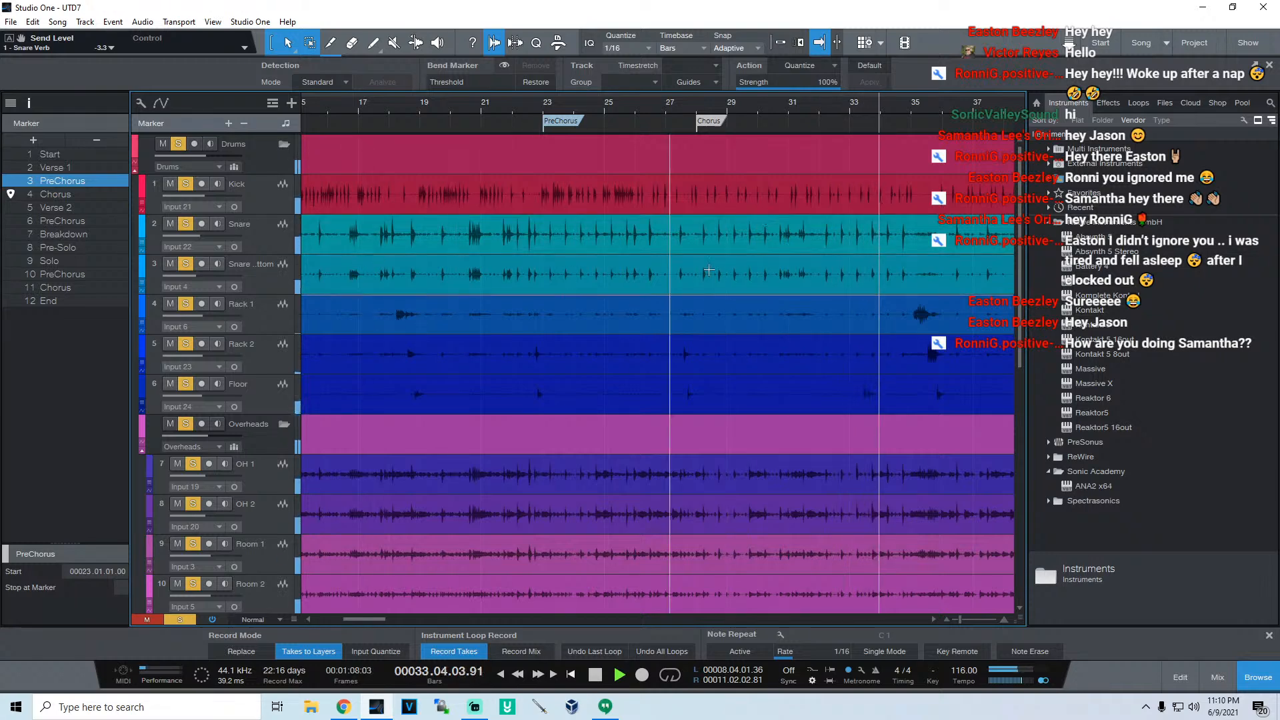
left_click_drag(769, 105, 590, 73)
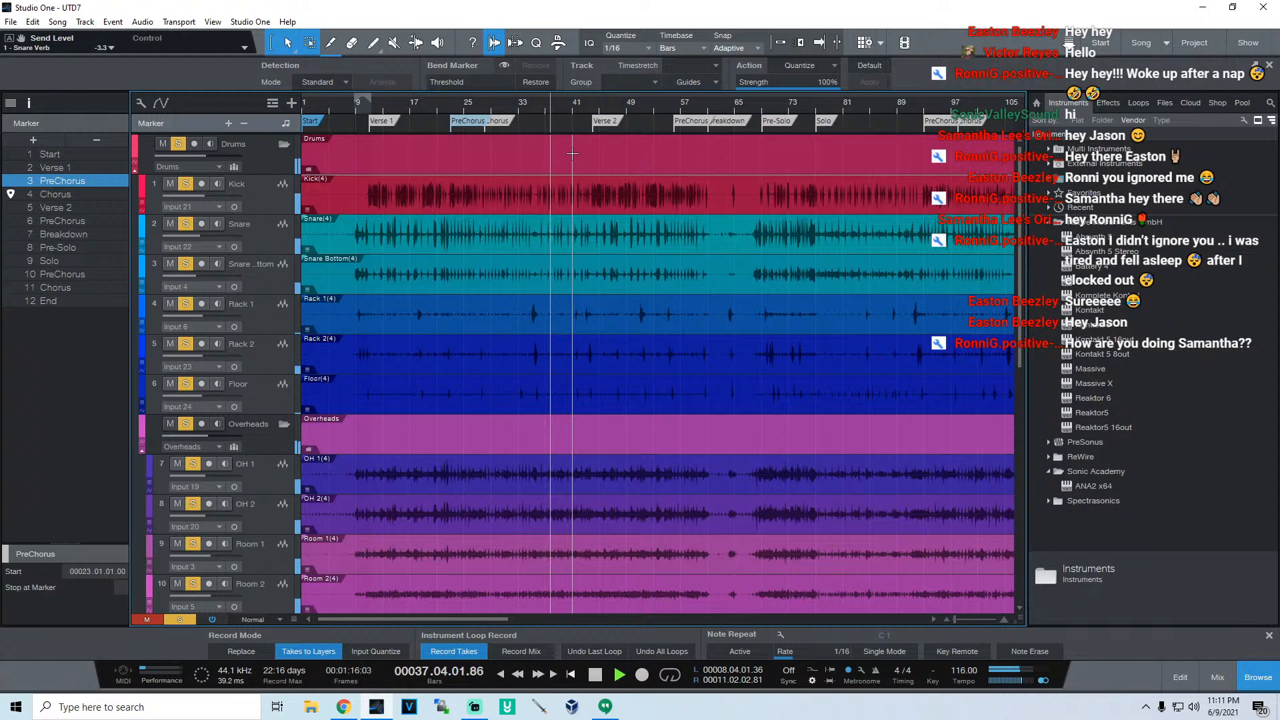
key("space")
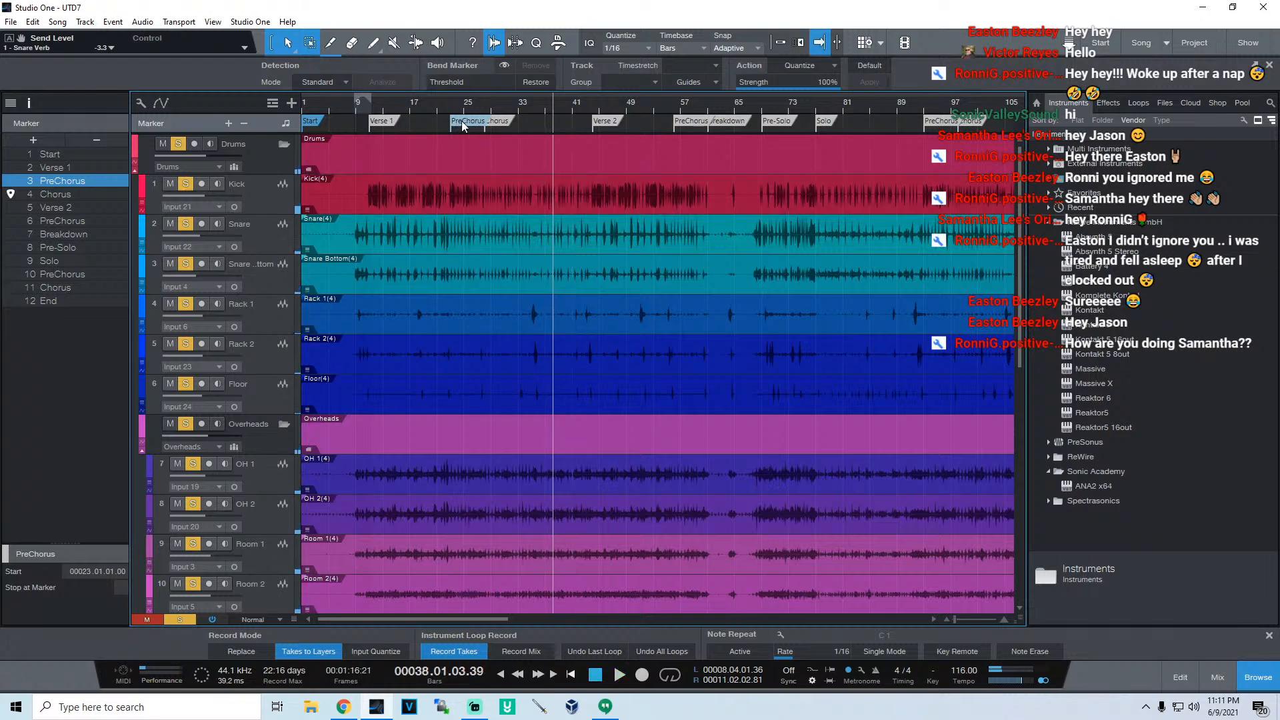
Step: Play the soloed drums from just before the last PreChorus into the final Chorus
left_click_drag(480, 113, 566, 134)
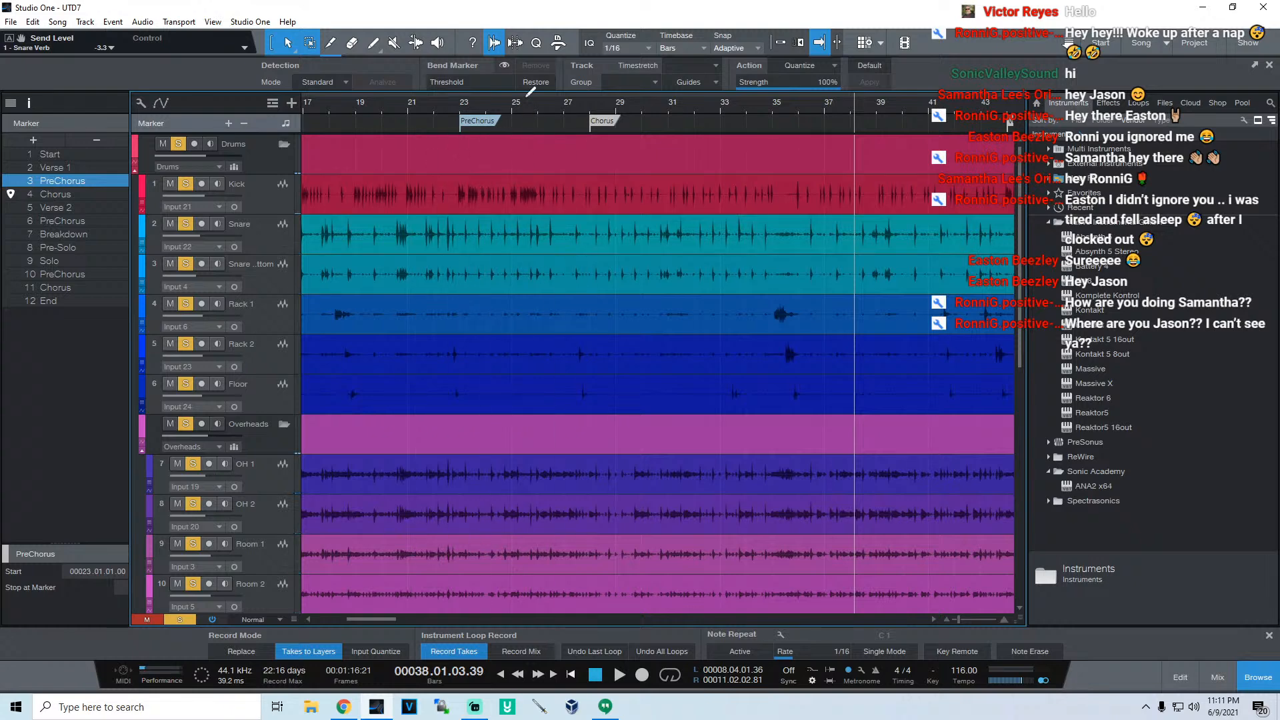
left_click_drag(507, 107, 405, 76)
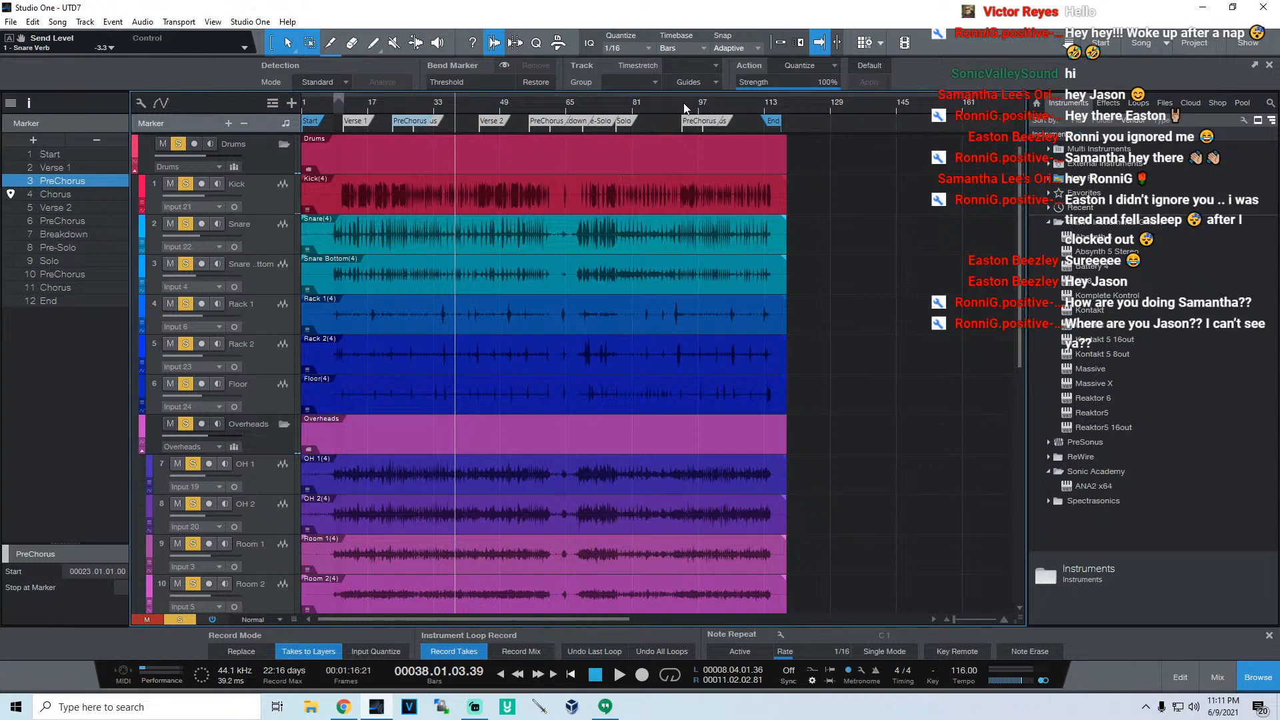
left_click_drag(683, 103, 682, 118)
key("space")
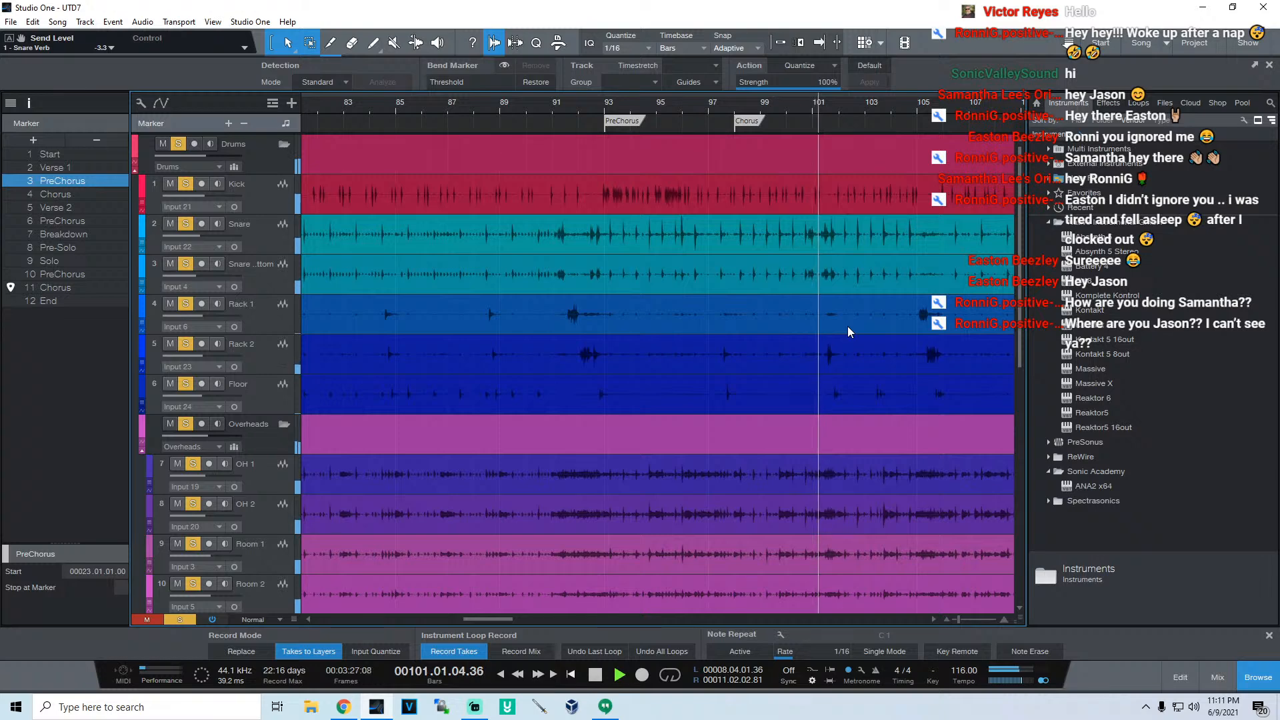
key("space")
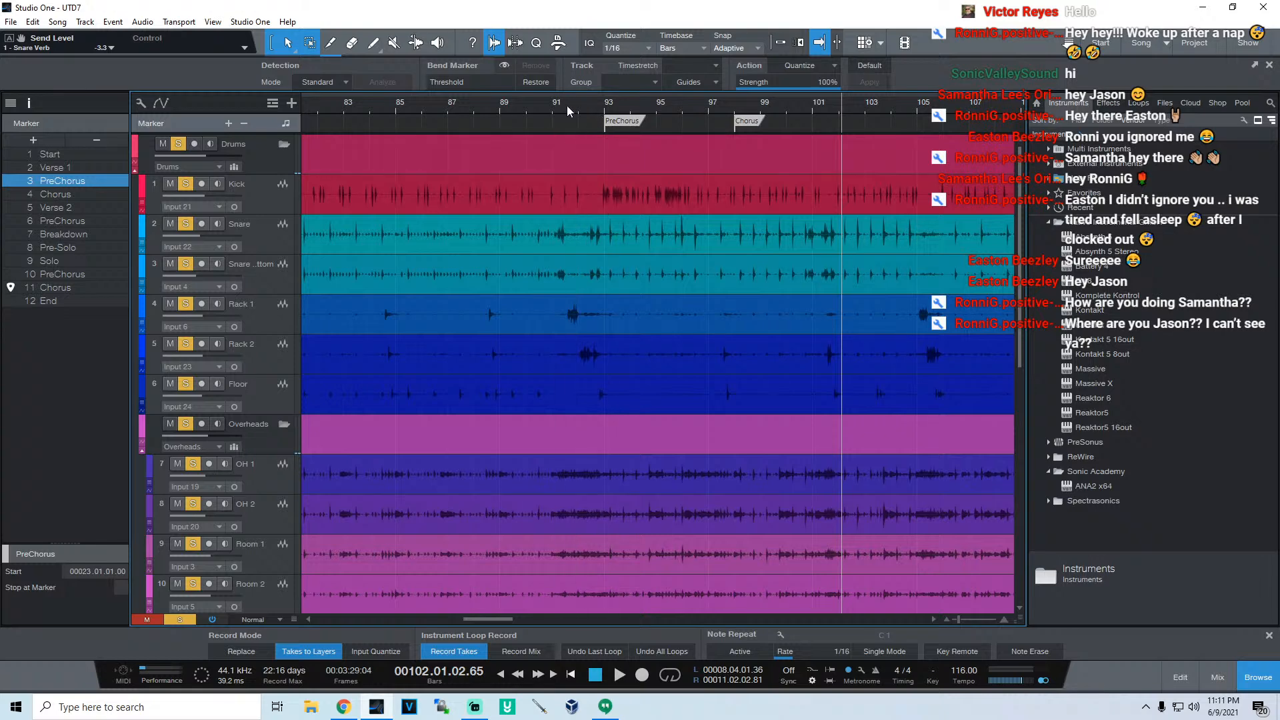
left_click_drag(567, 105, 849, 69)
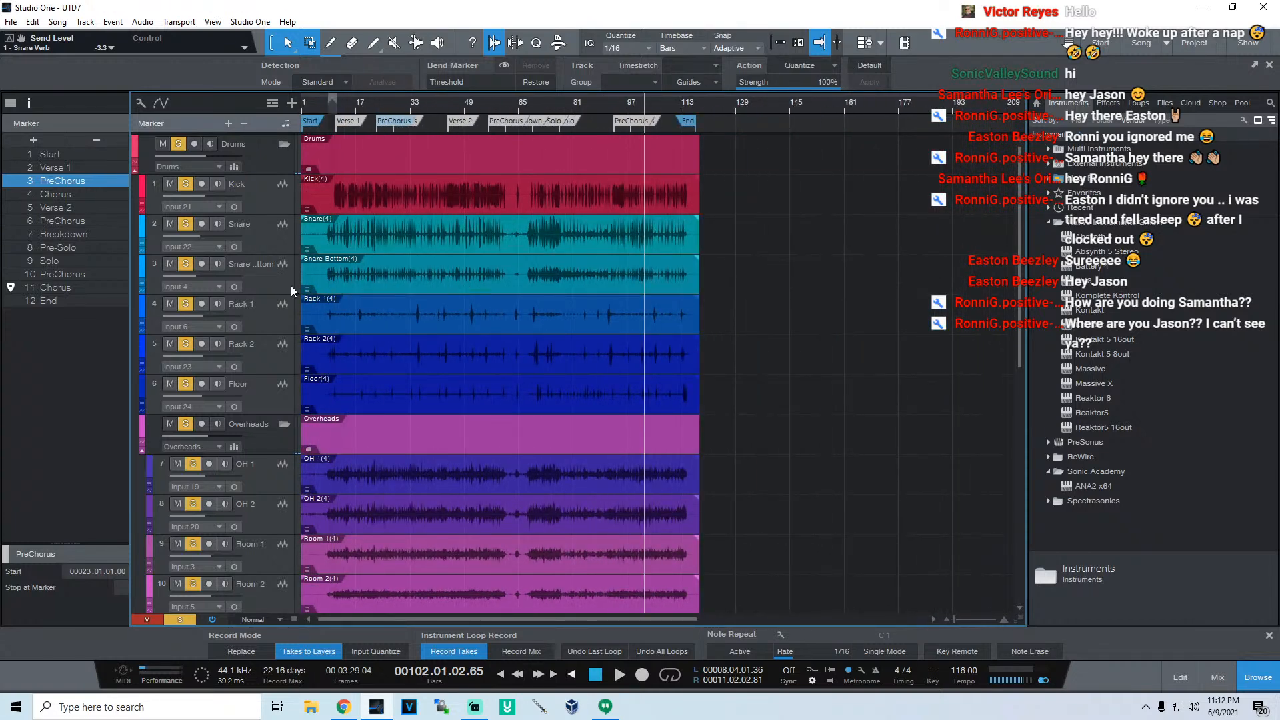
Step: Add a Komplete Kontrol instrument track below the Snare track and choose the snare in Studio Drummer's Session Hard Rock kit
left_click(259, 252)
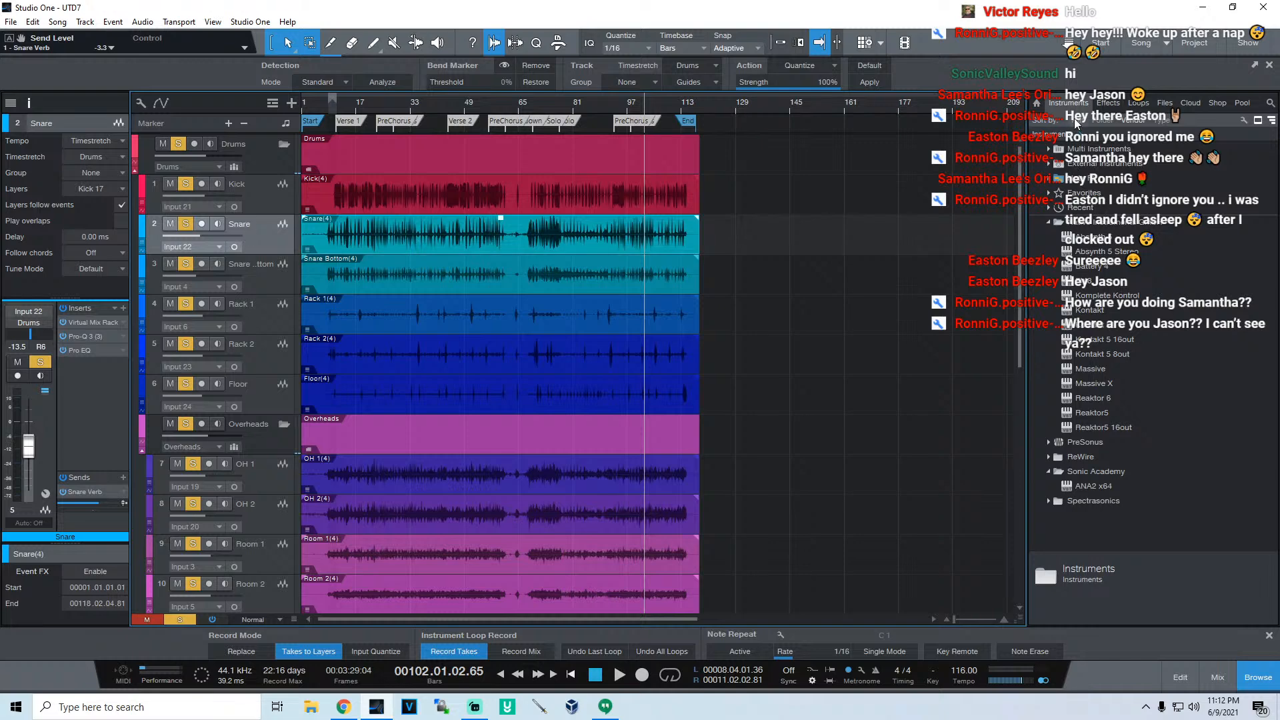
left_click_drag(1094, 300, 259, 258)
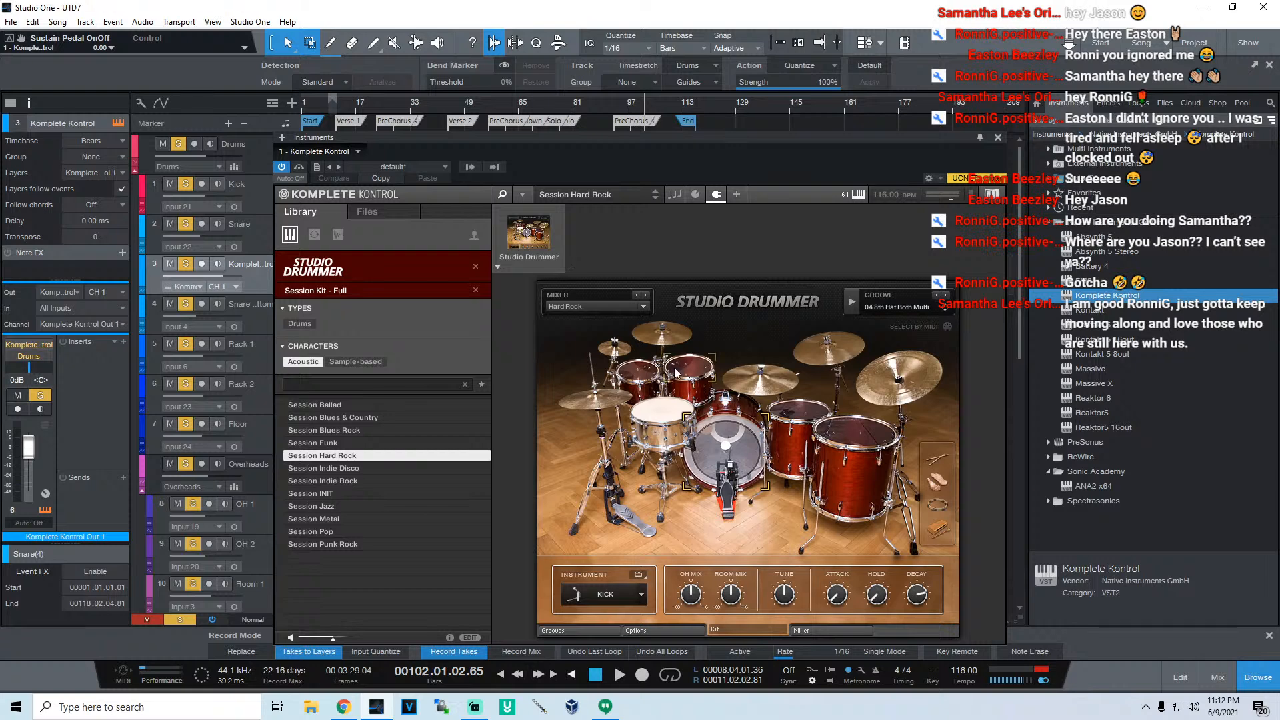
left_click(662, 444)
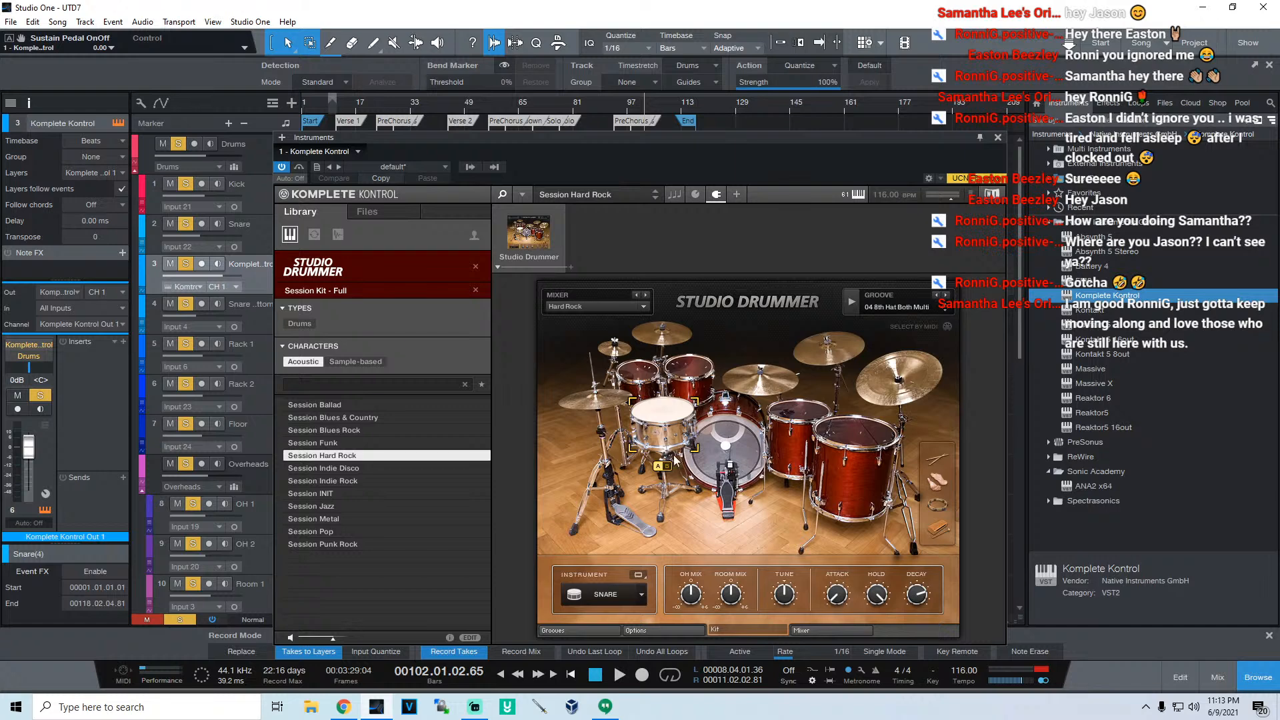
left_click(998, 138)
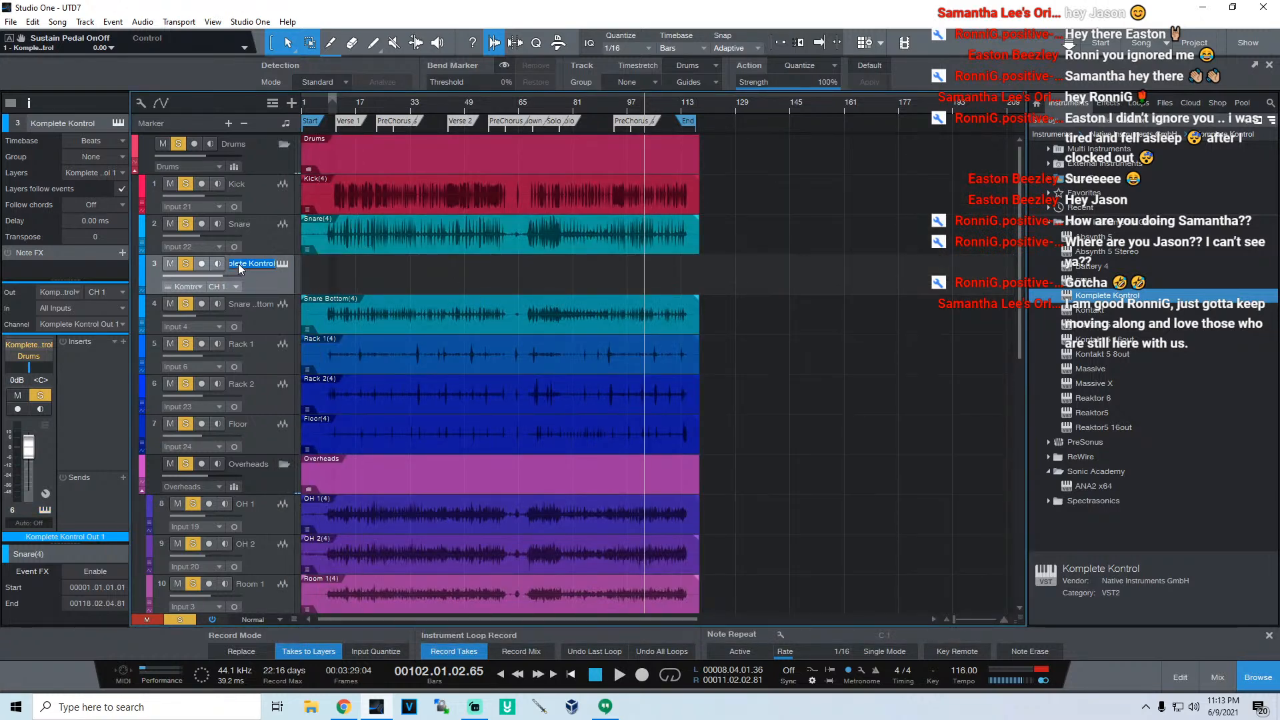
Step: Name the new instrument track Snare Trigger and select the recorded audio event on the Snare track
type("Snare Trigger")
key("Return")
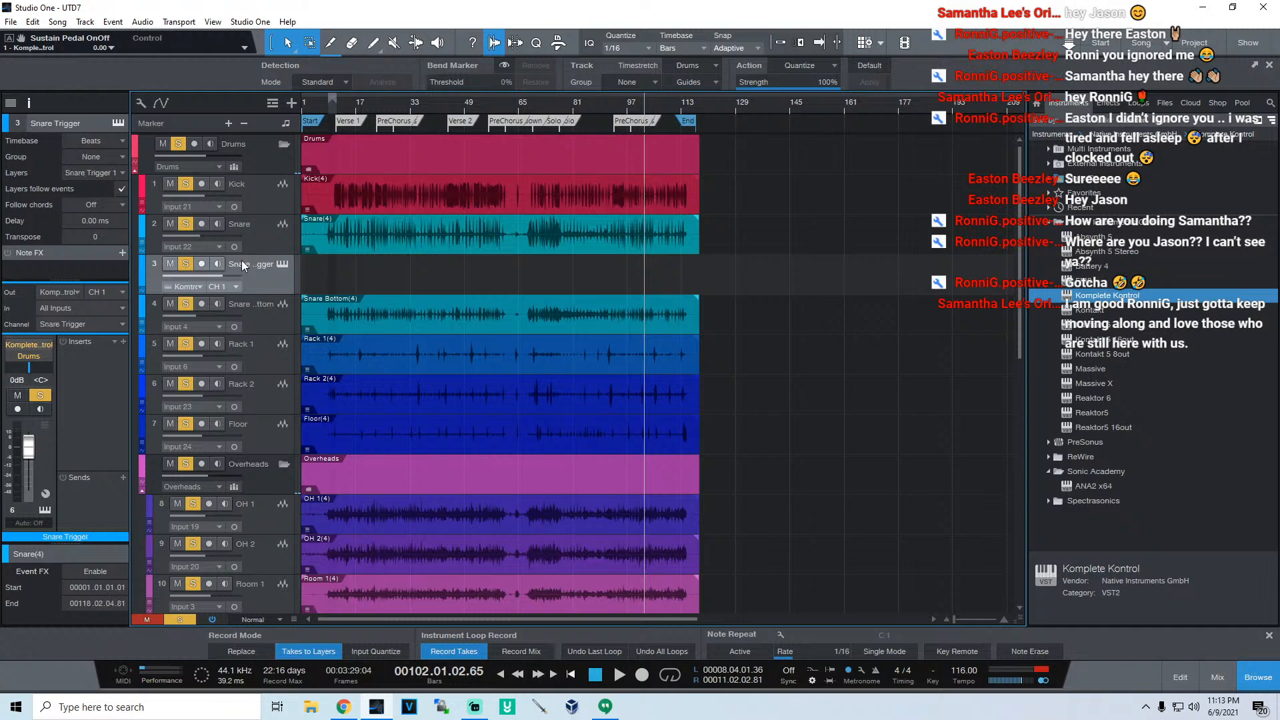
left_click(431, 241)
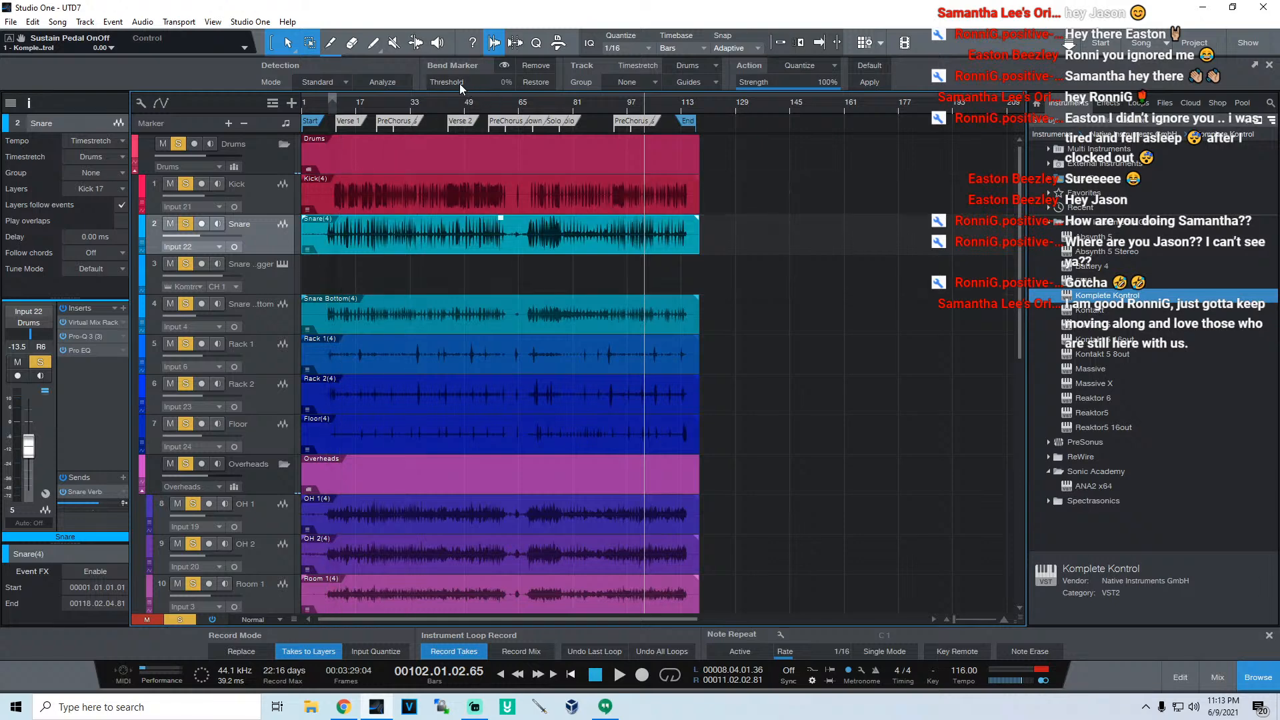
Step: Extract the Snare event's groove in the Quantize panel and place it as a note part at the start of the Snare Trigger track
left_click(536, 44)
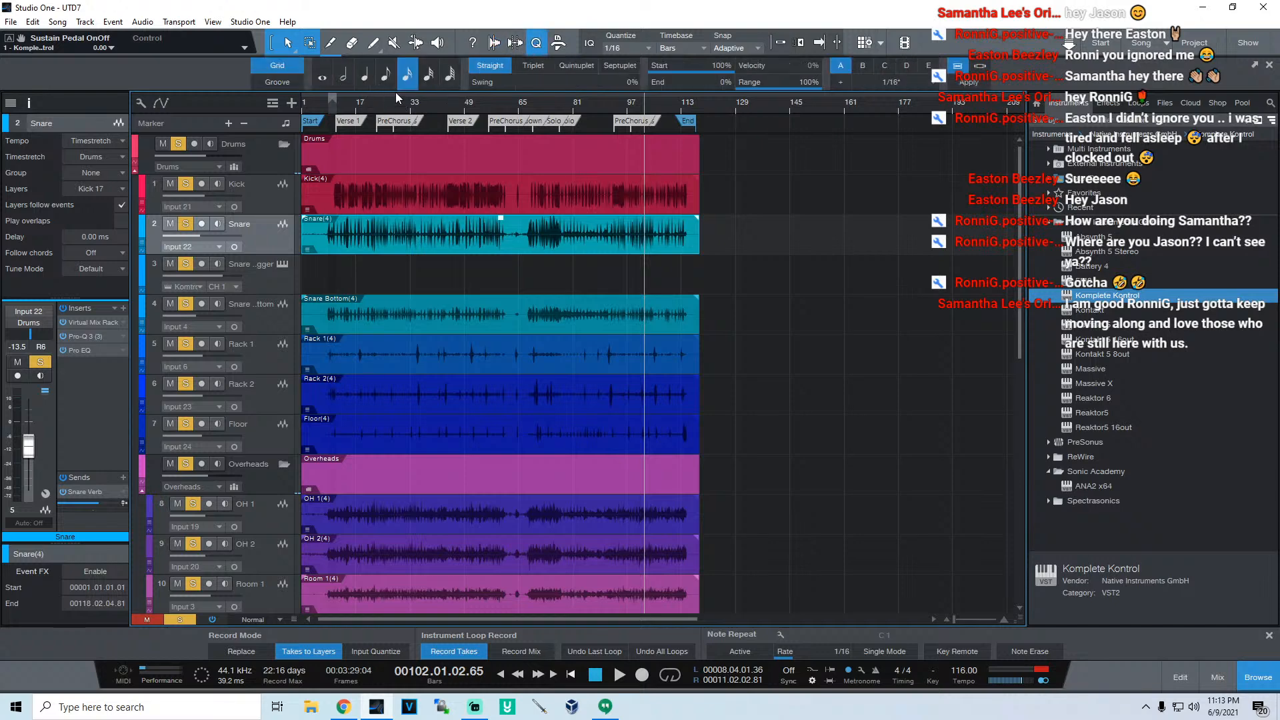
left_click(276, 82)
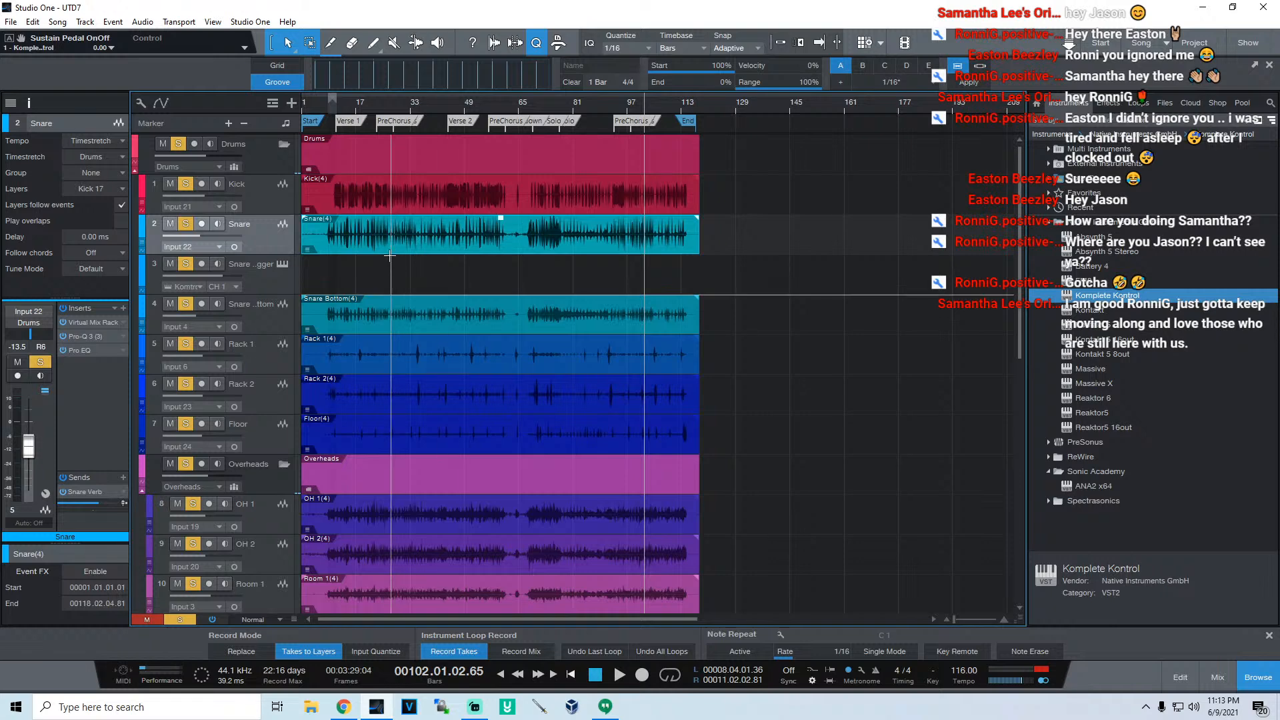
left_click_drag(408, 244, 373, 70)
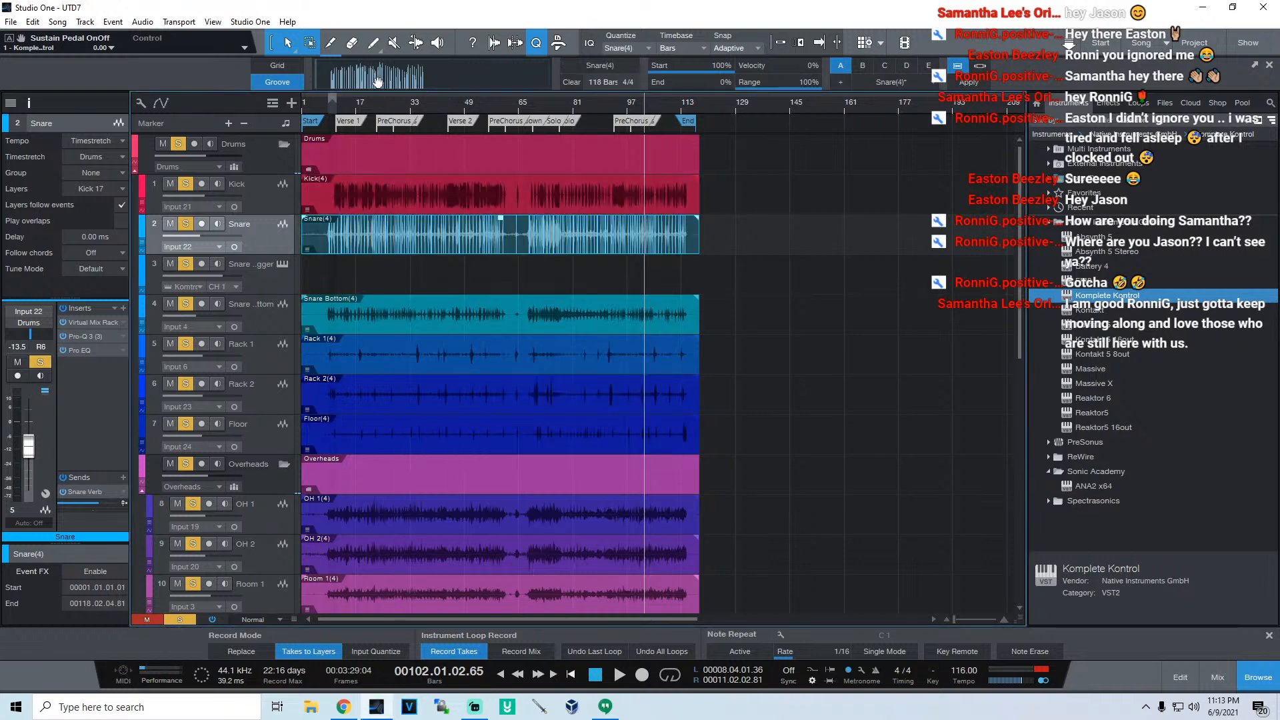
left_click_drag(371, 78, 332, 278)
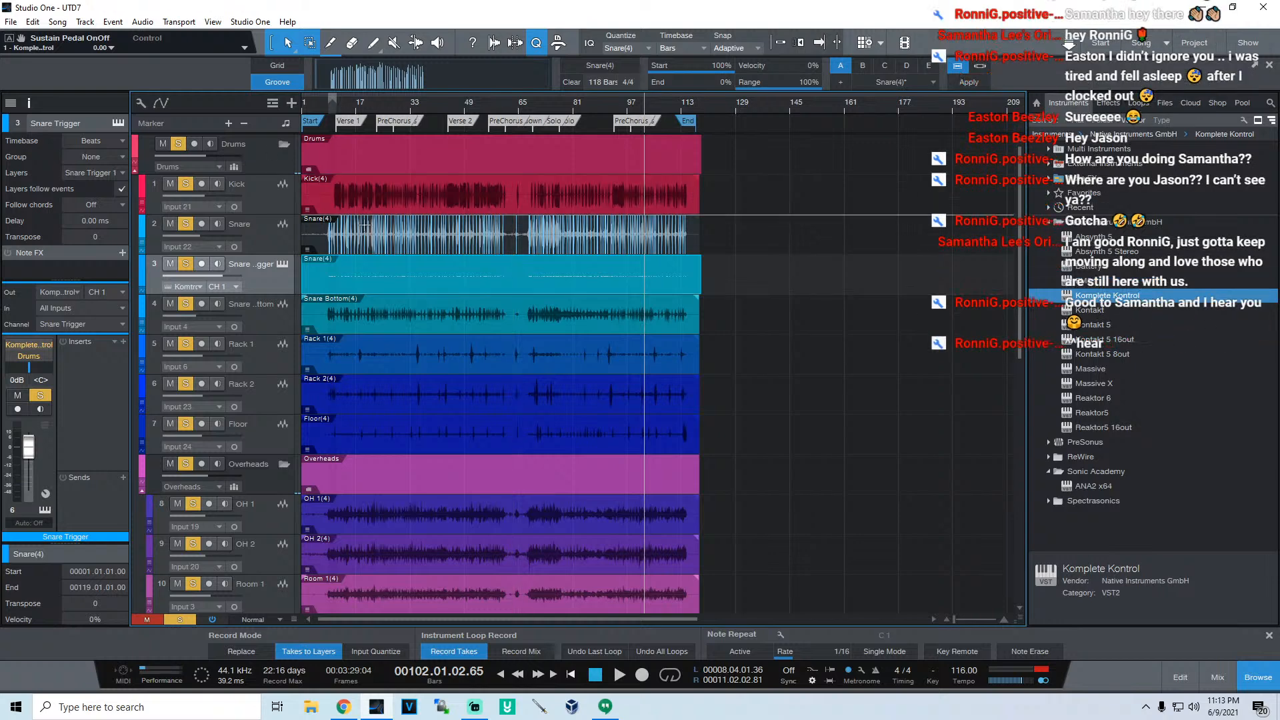
Step: Open the Snare Trigger part in the note editor and enlarge the editor while keeping its track in view above
double_click(379, 282)
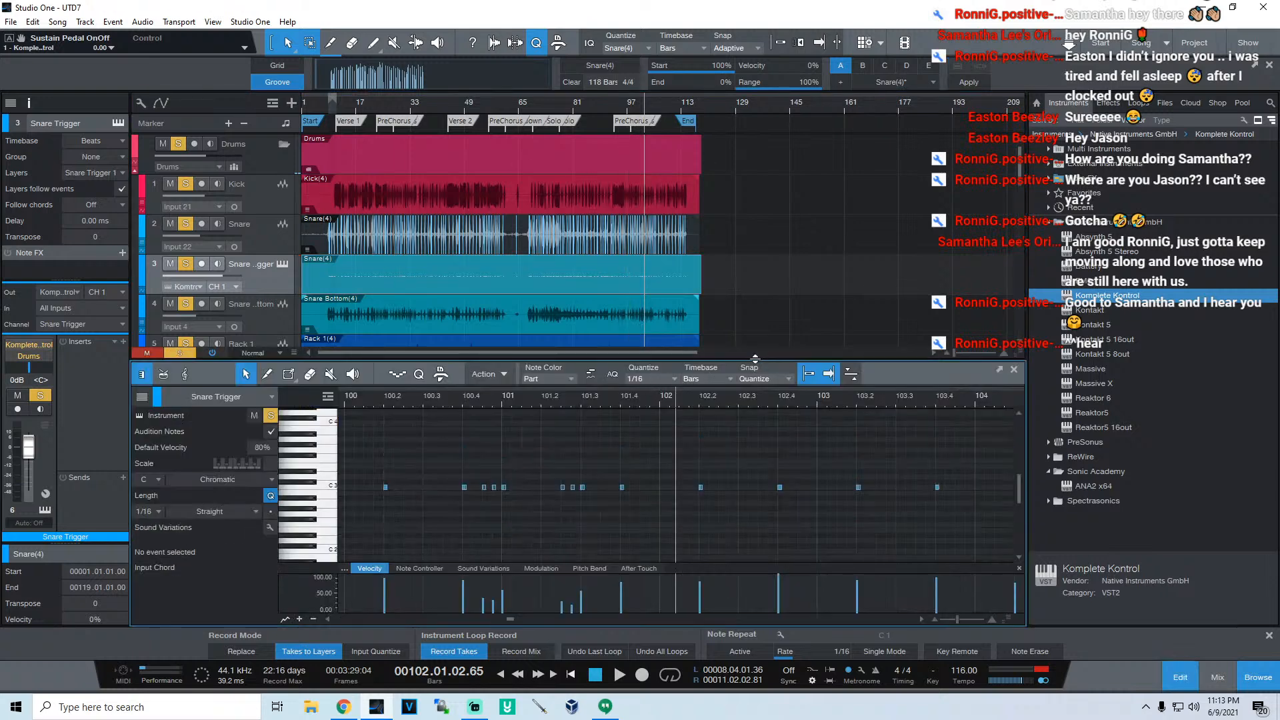
left_click_drag(755, 359, 760, 244)
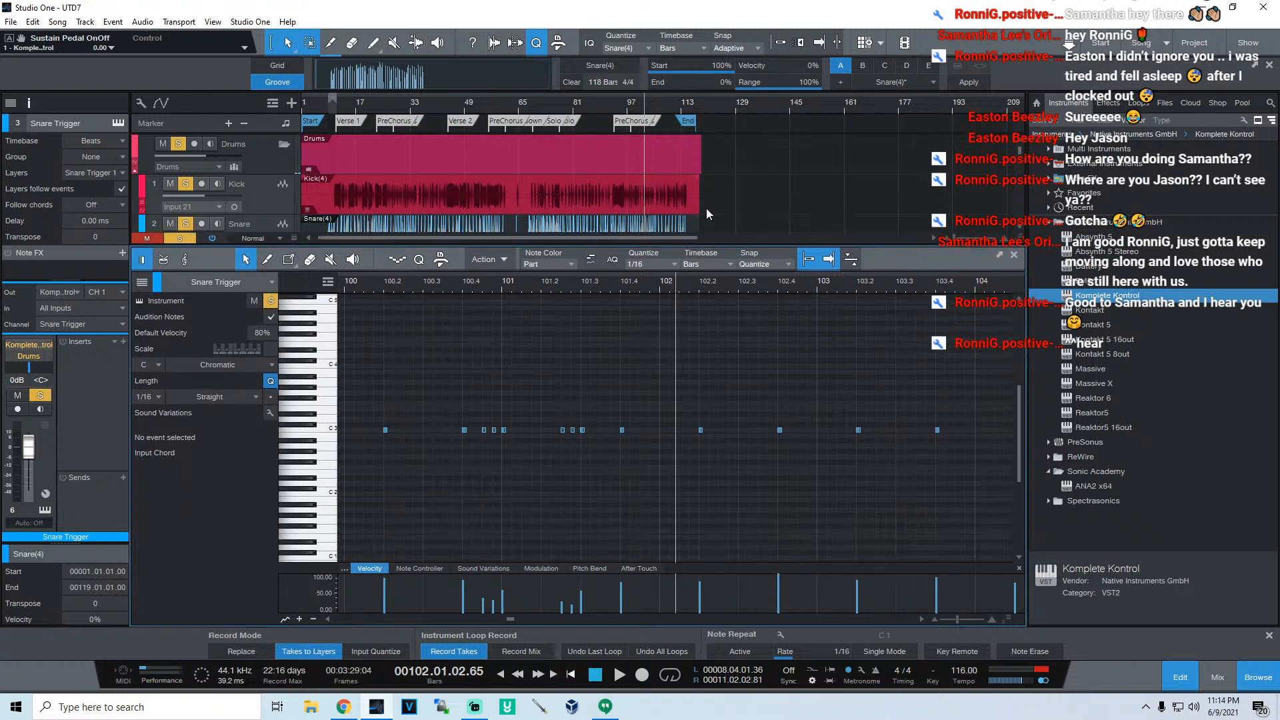
scroll(708, 214, "down", 3)
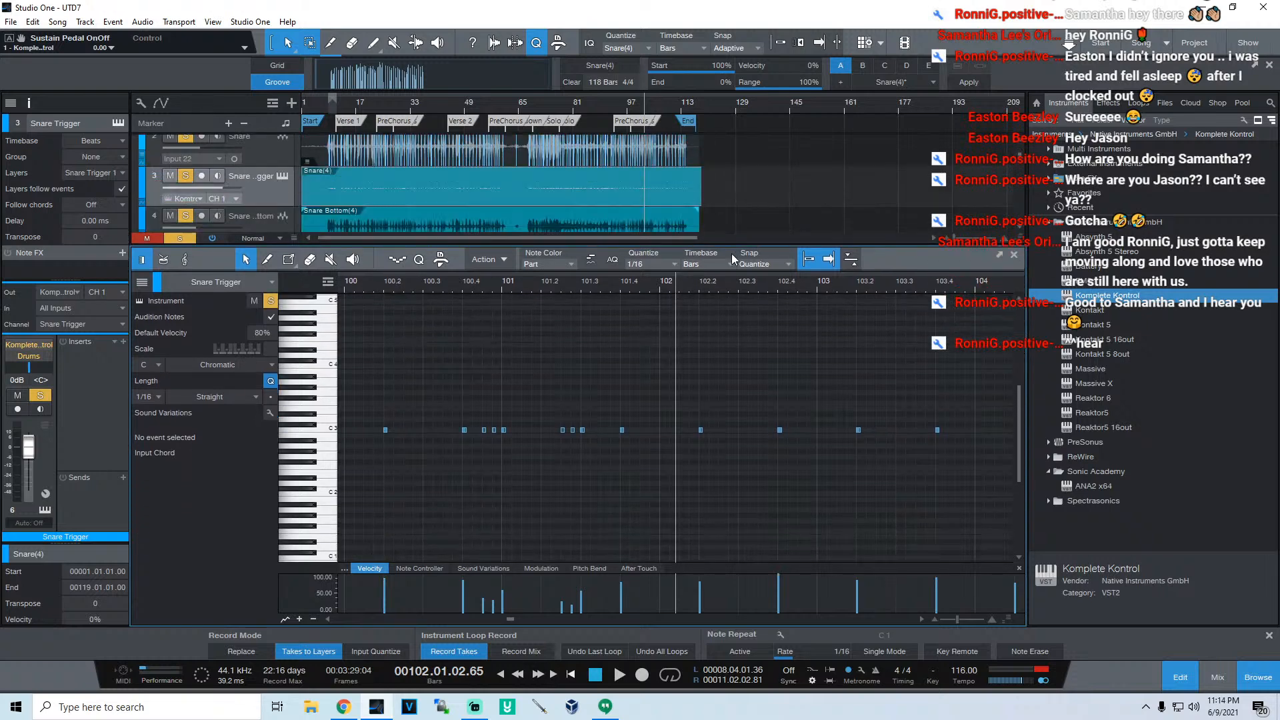
left_click_drag(739, 245, 737, 225)
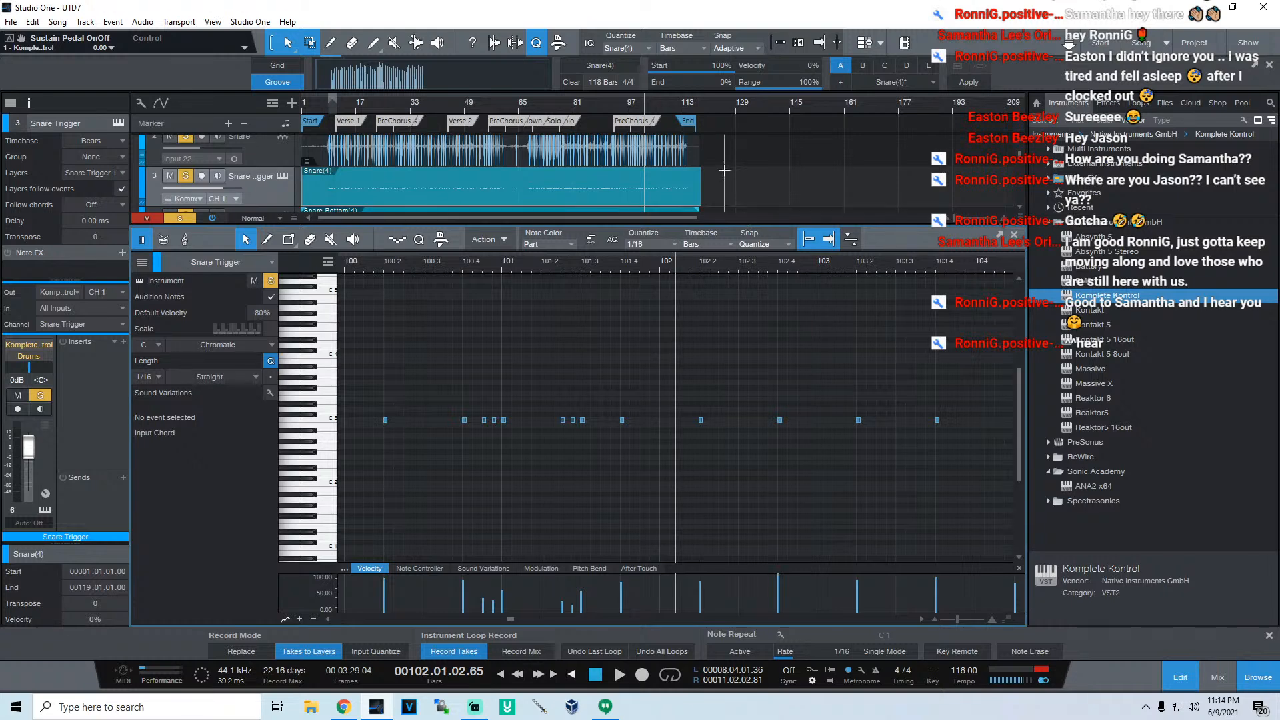
scroll(724, 170, "down", 1)
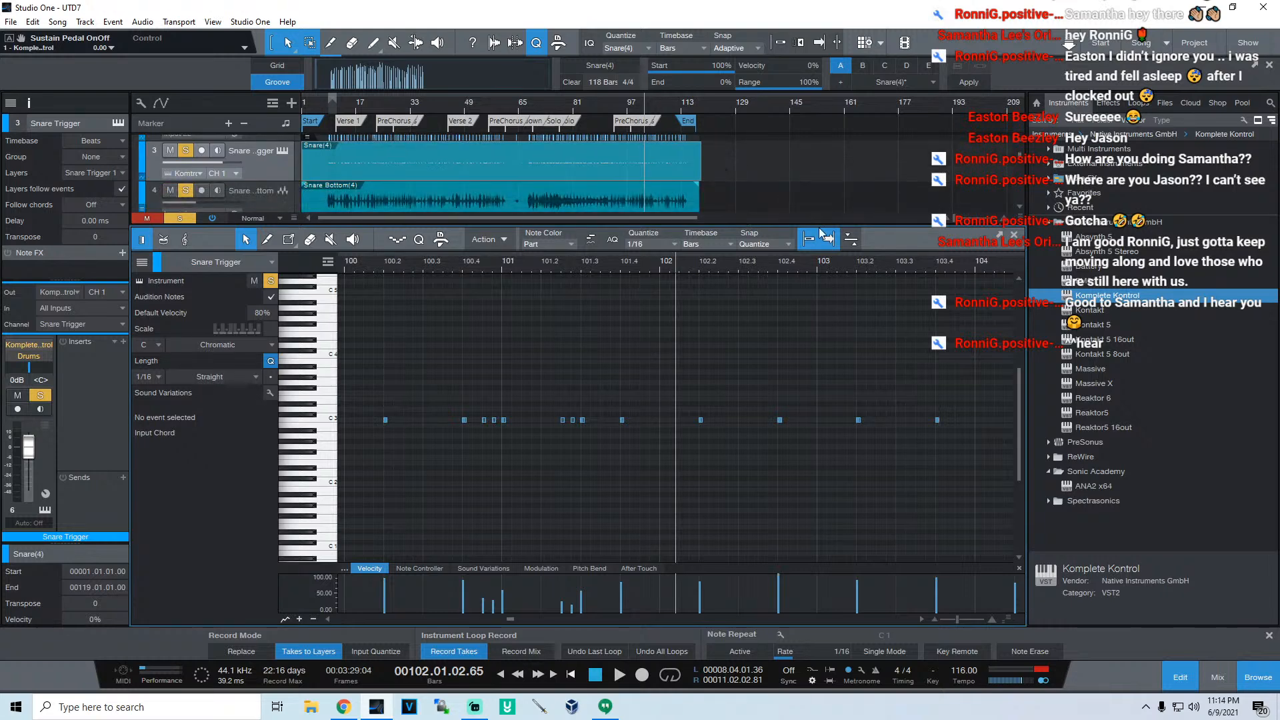
left_click_drag(820, 225, 820, 198)
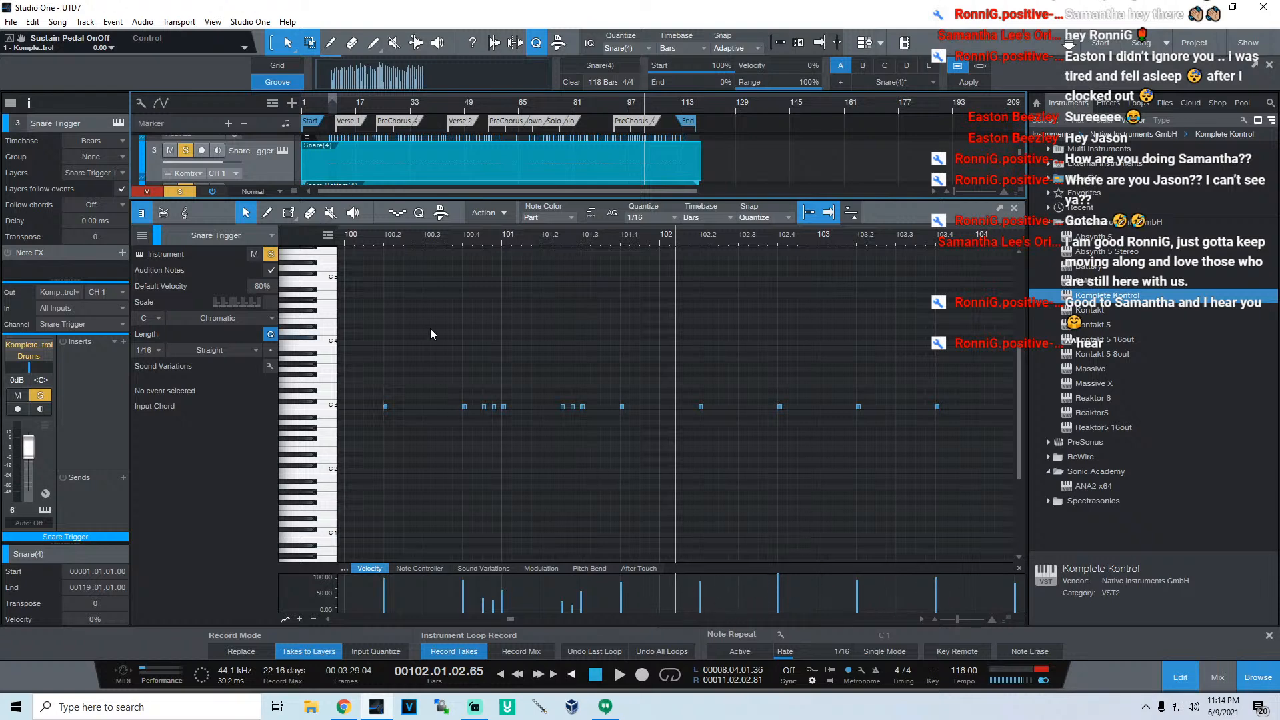
Step: Audition a trigger note near bar 100, select all notes in the Snare Trigger part and transpose them down to E 1
left_click(363, 236)
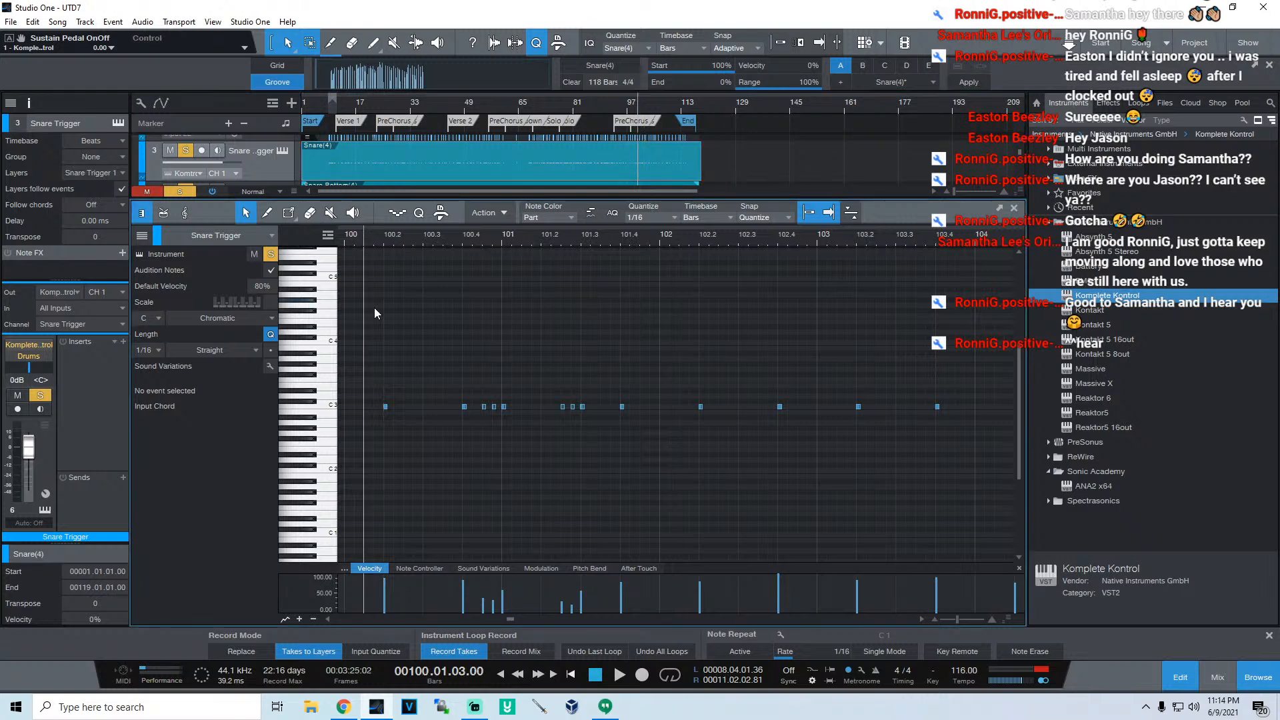
left_click(386, 408)
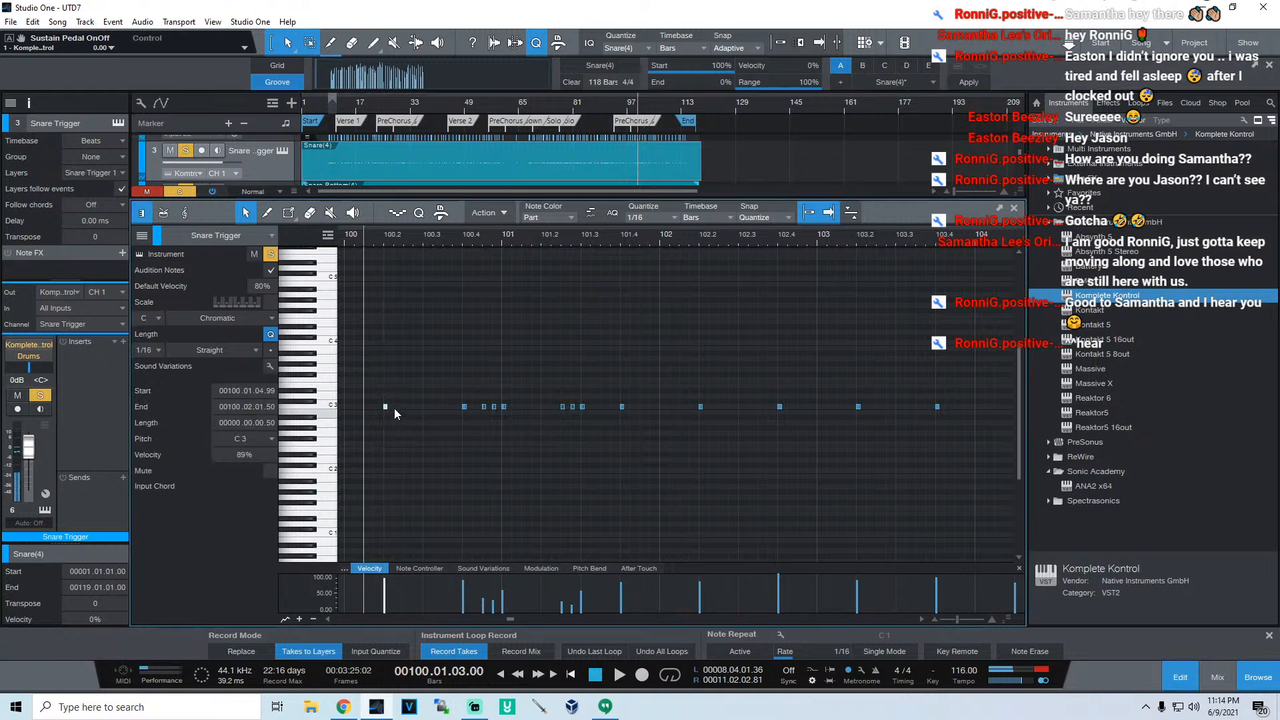
left_click(385, 407)
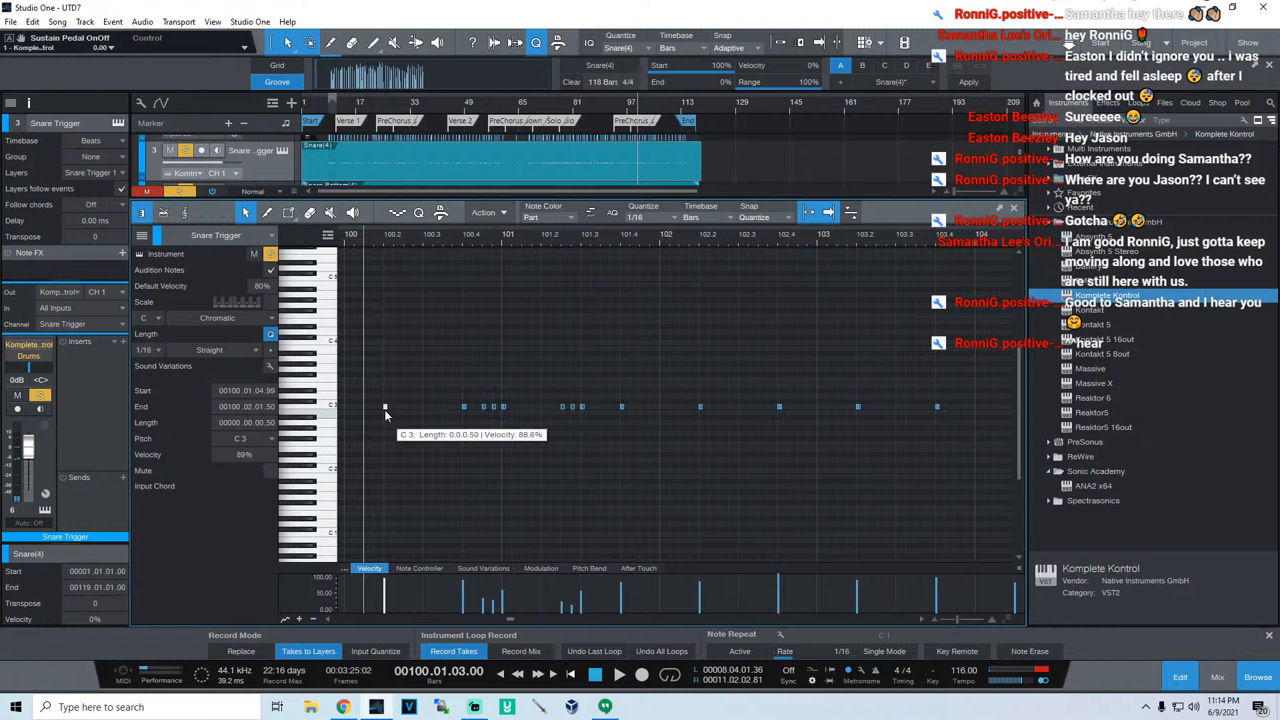
left_click(394, 369)
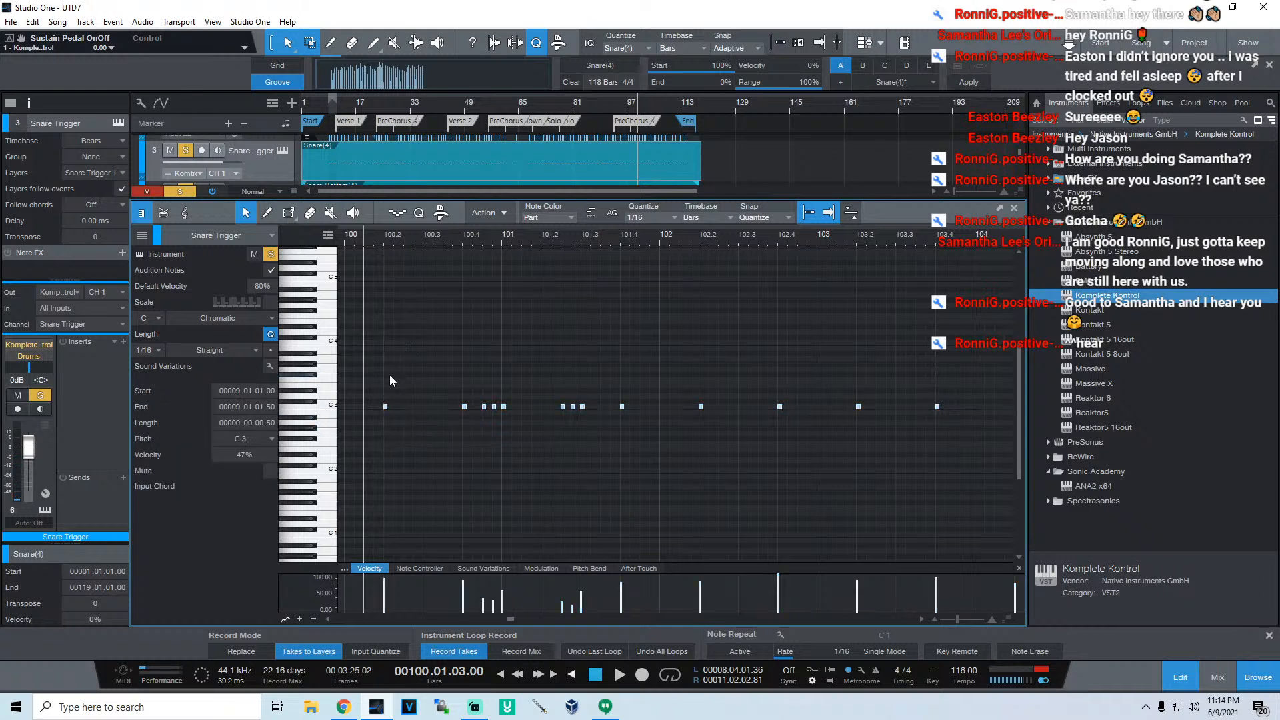
key("Down")
key("Down")
key("Down")
key("Down")
key("Down")
key("Down")
key("Down")
key("Down")
key("Down")
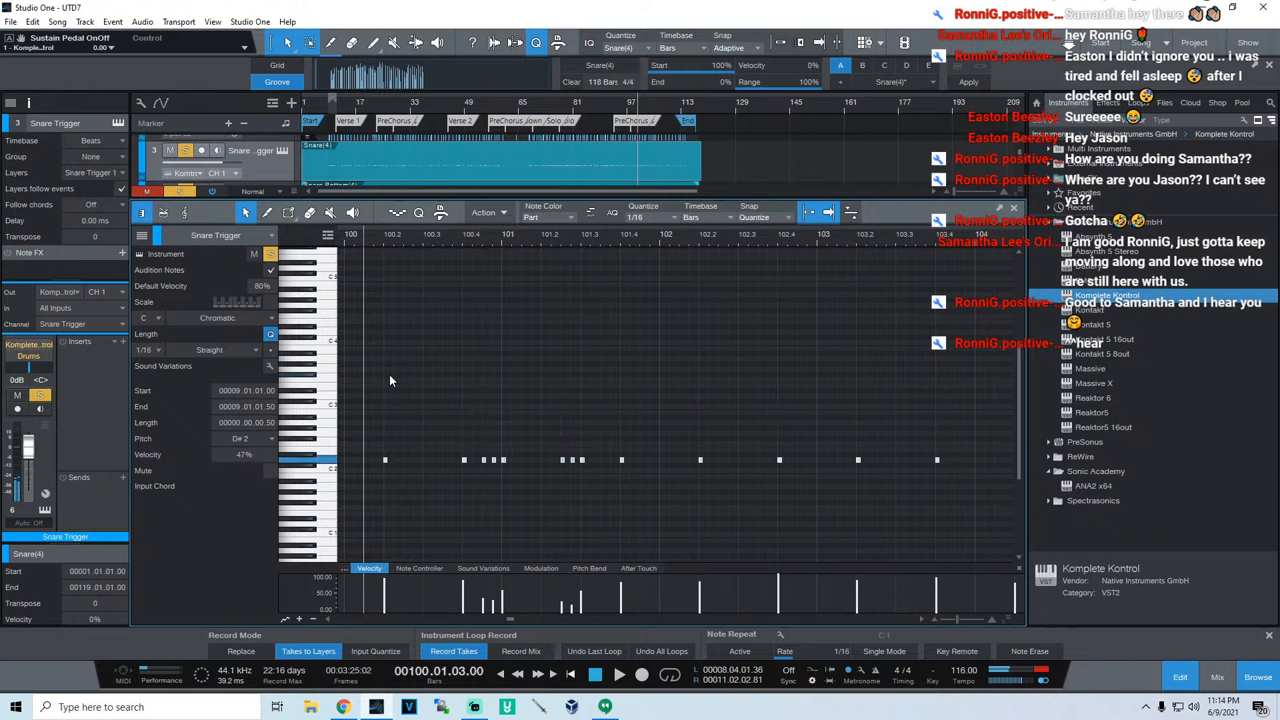
key("Down")
key("Down")
key("Down")
key("Down")
key("Down")
key("Down")
key("Down")
key("Down")
key("Down")
key("Down")
key("Down")
key("Down")
key("Down")
key("Down")
key("Down")
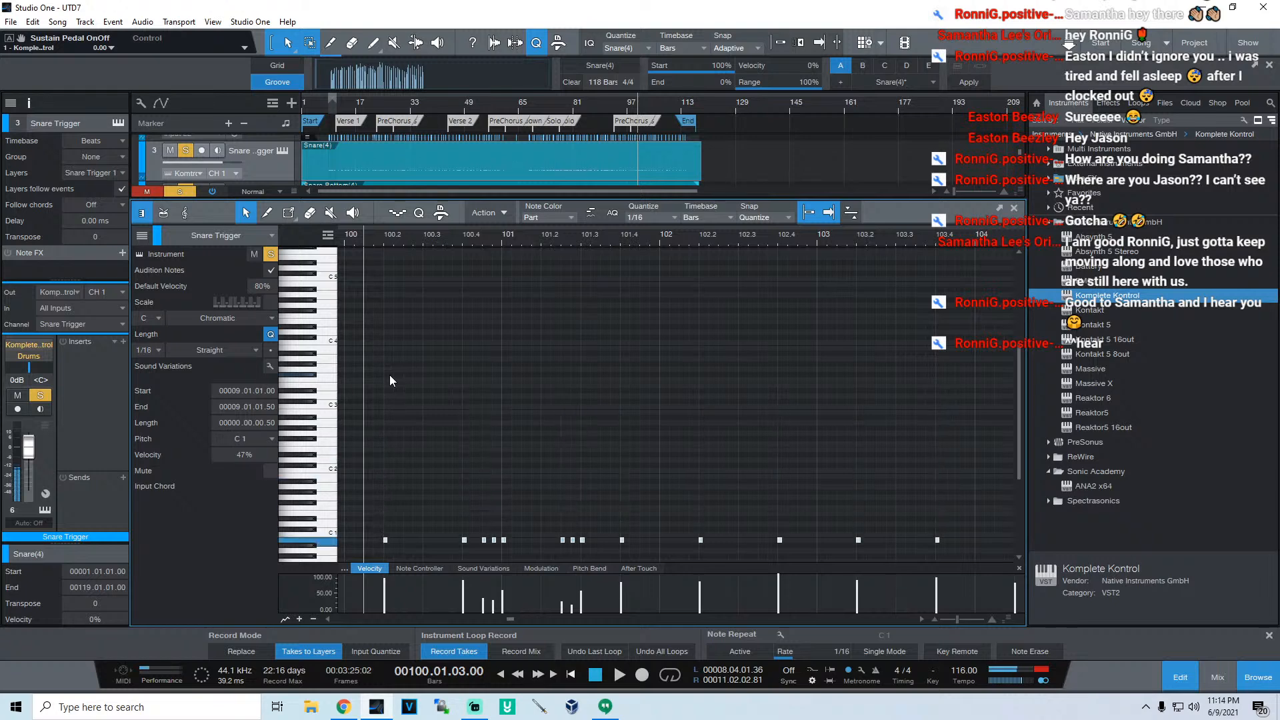
key("Down")
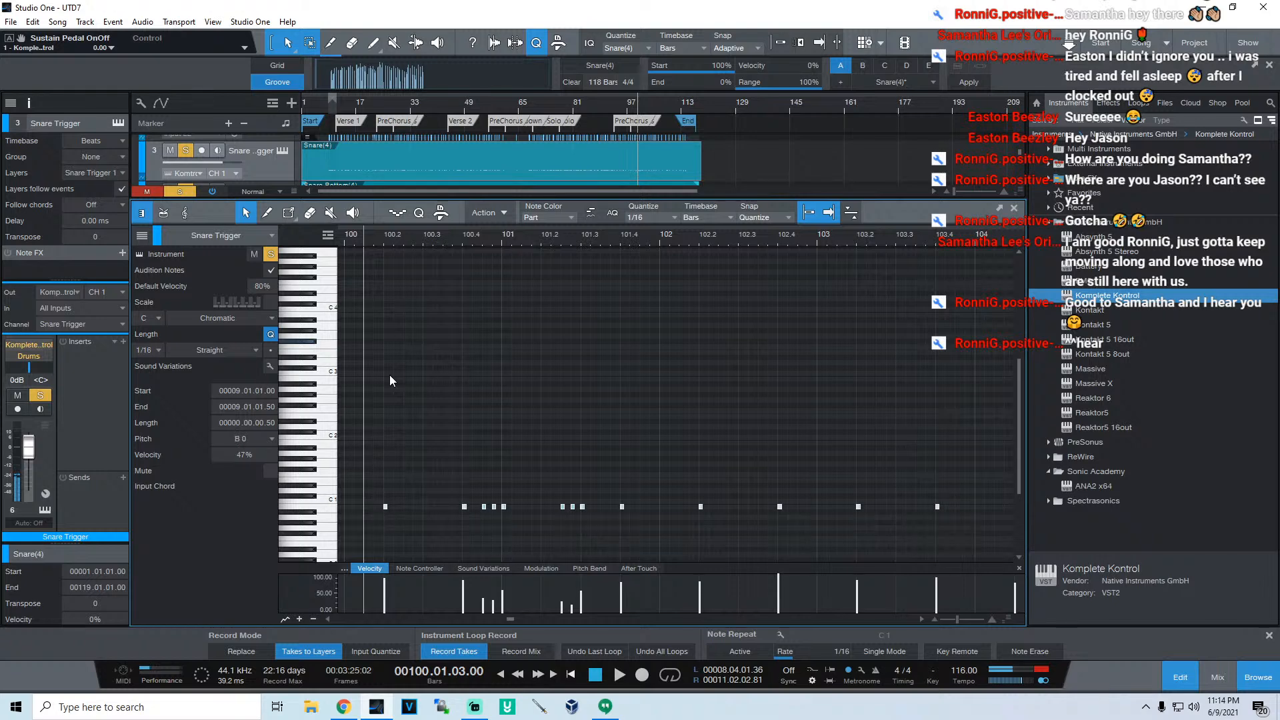
key("Up")
key("Up")
key("Up")
key("Up")
key("Up")
key("Down")
key("Down")
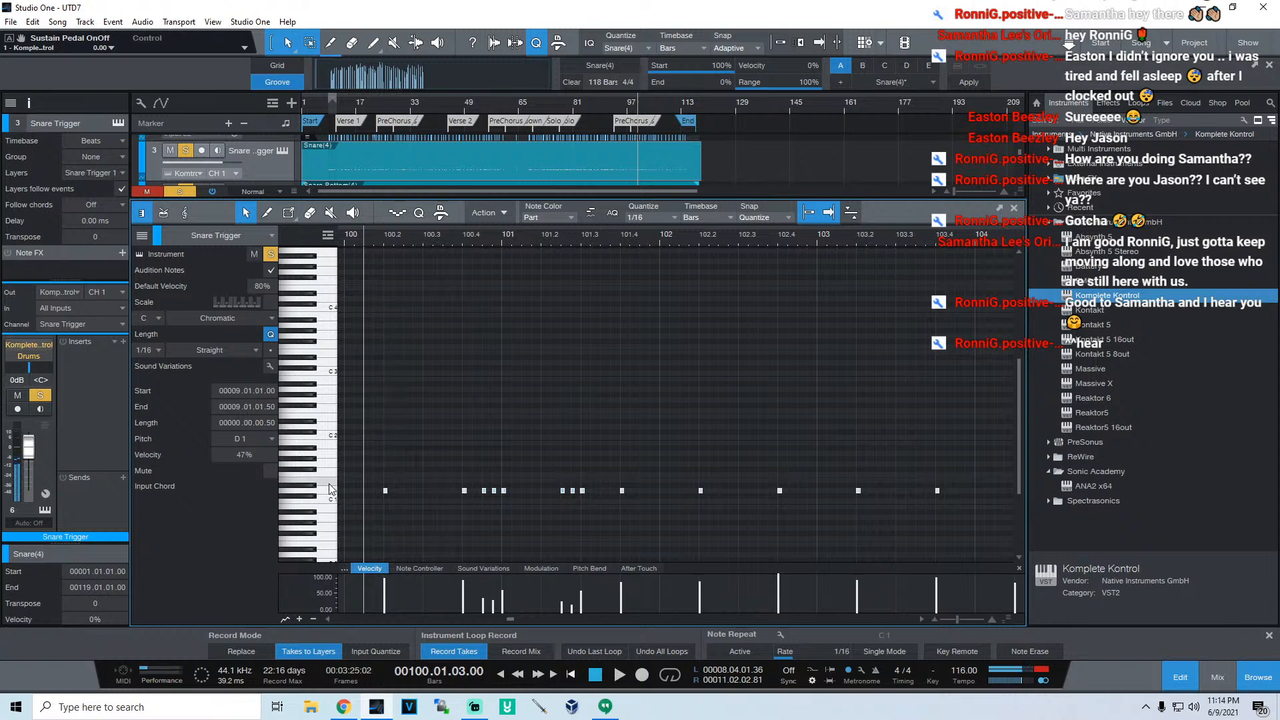
key("Up")
key("Up")
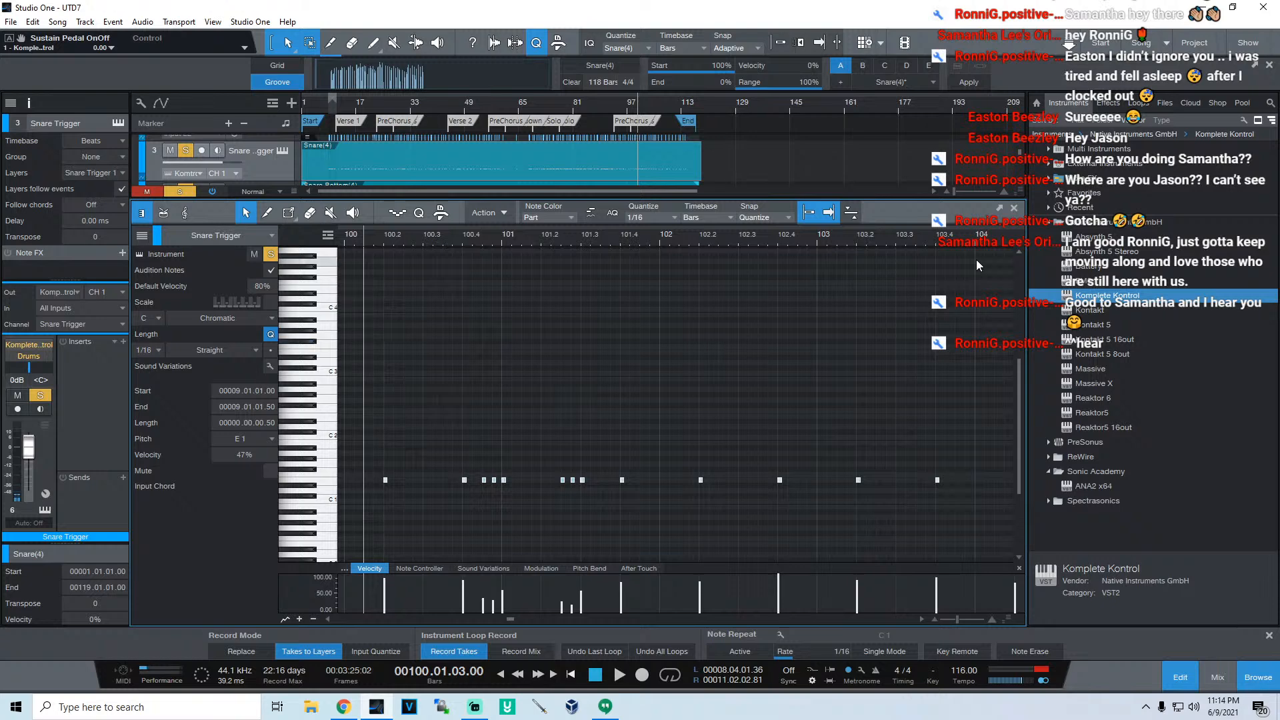
Step: Play the transposed trigger notes from about beat 3 of bar 8 to the end of bar 9
left_click_drag(643, 236, 844, 173)
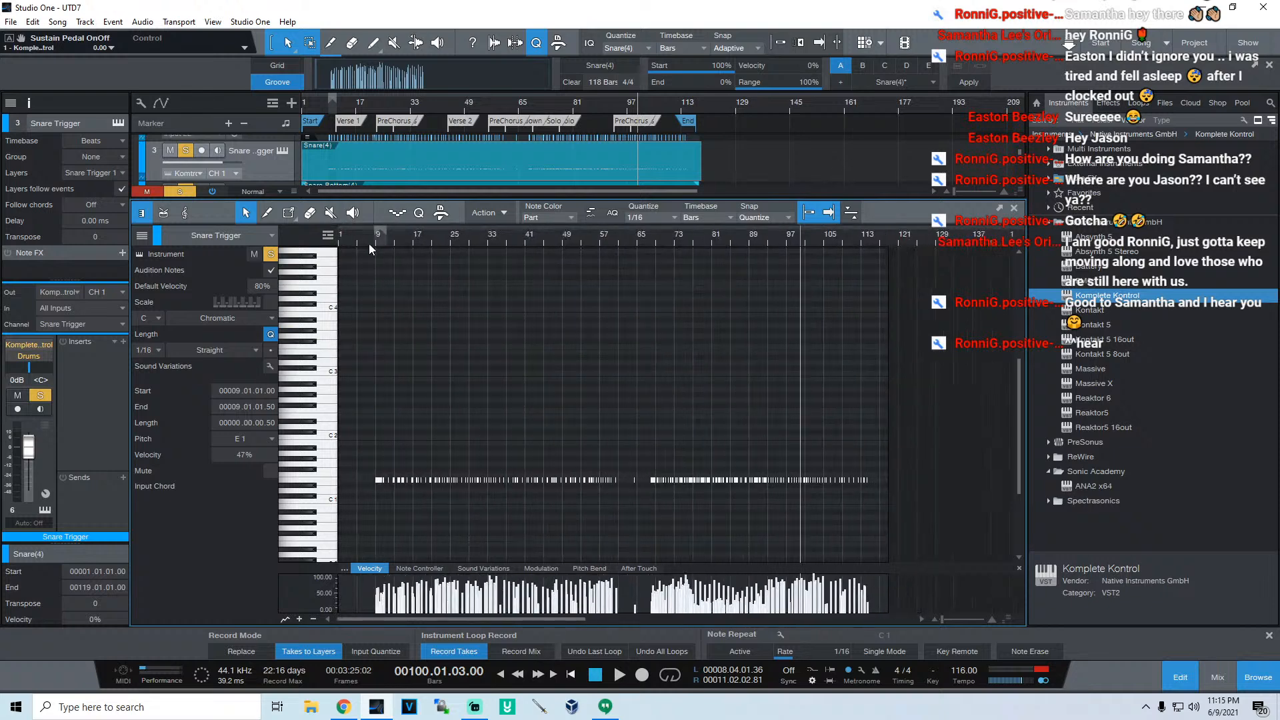
left_click_drag(370, 243, 405, 282)
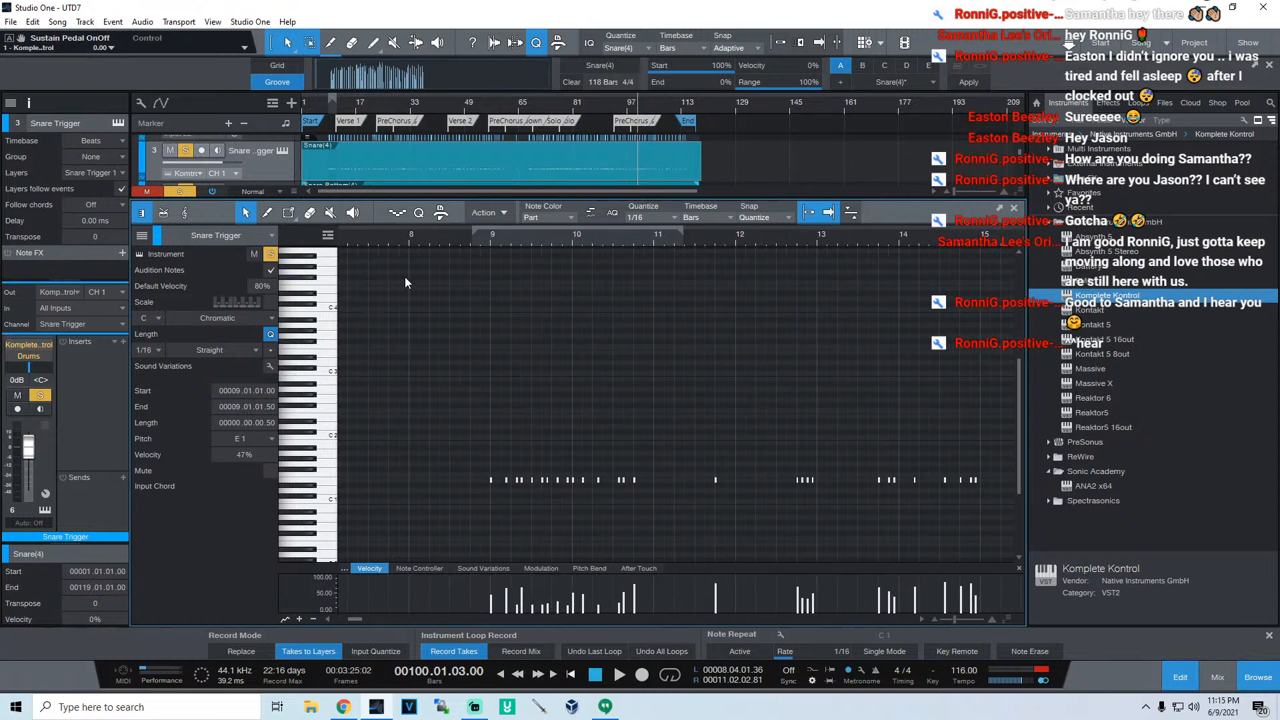
left_click(462, 237)
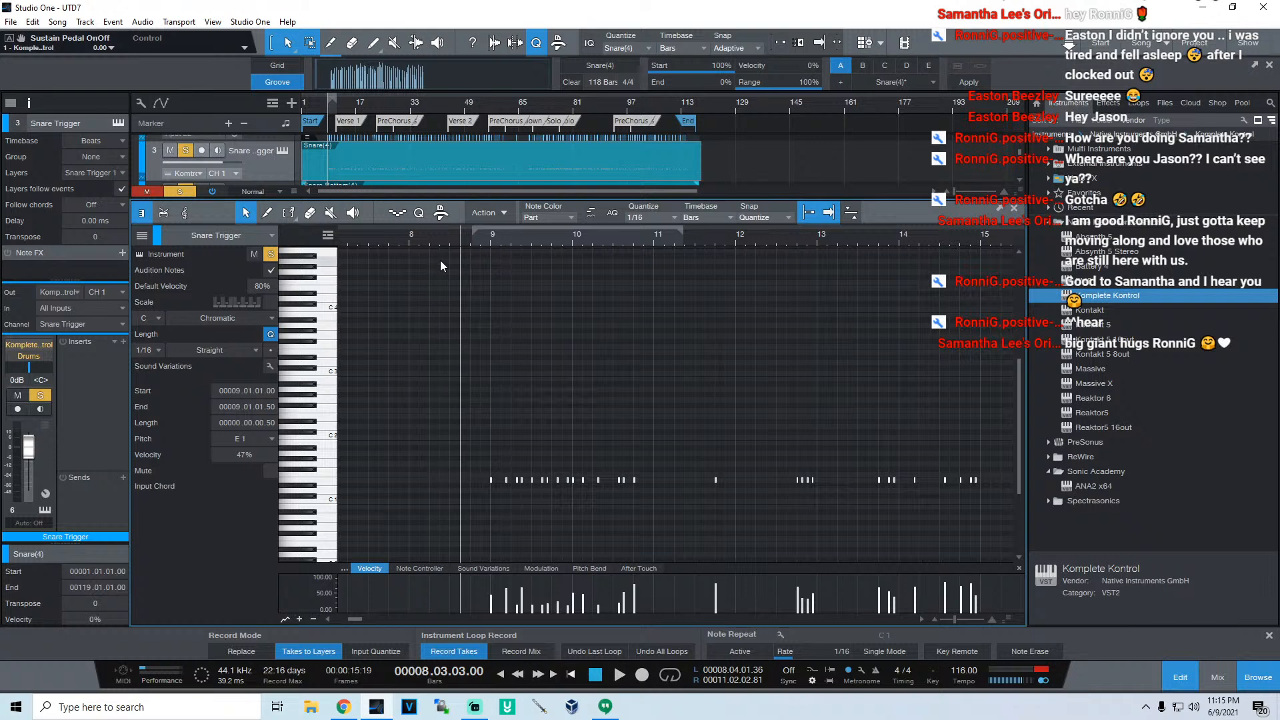
left_click_drag(490, 242, 548, 260)
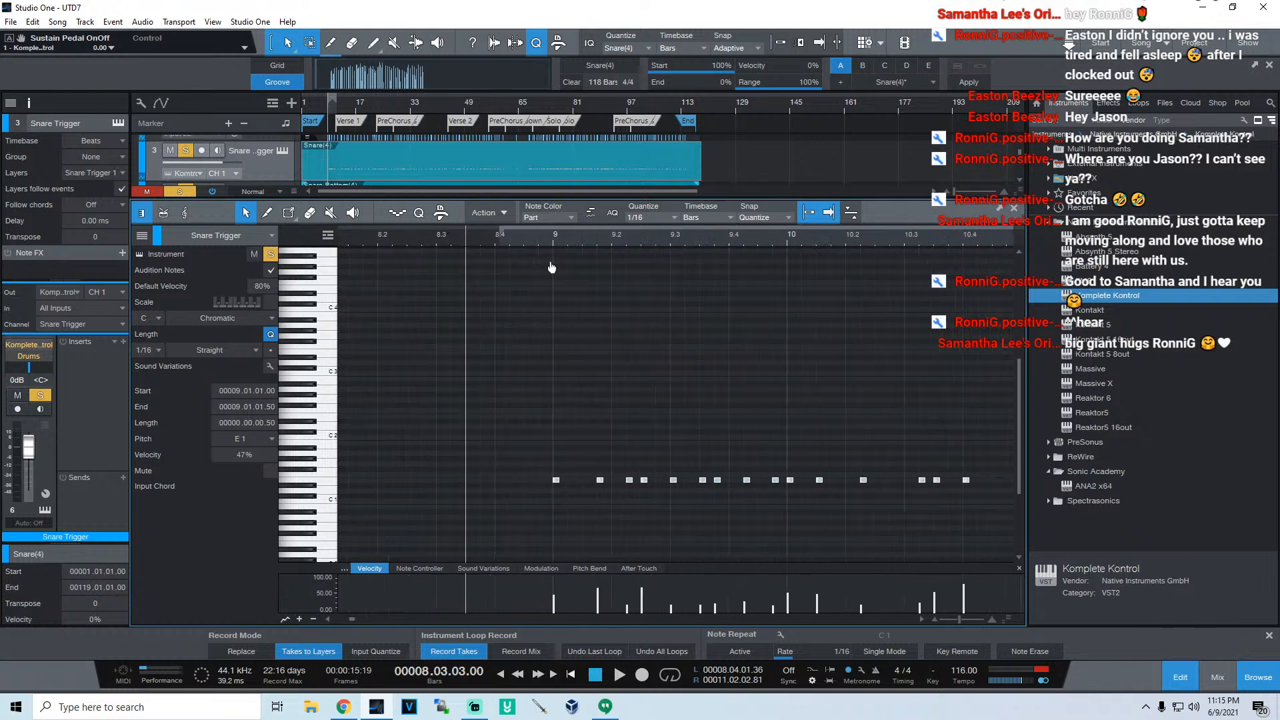
left_click(449, 235)
key("space")
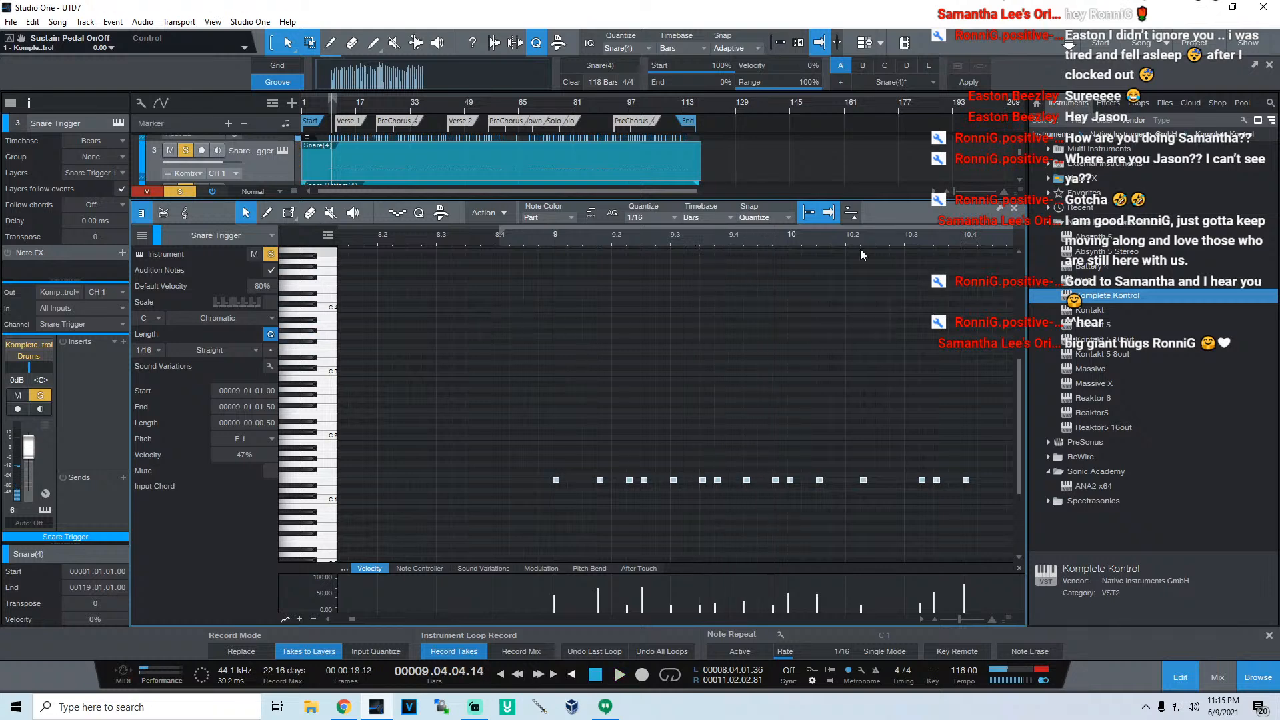
Step: Close the note editor and mute the live Snare and Snare Bottom tracks
left_click(1010, 209)
scroll(374, 249, "up", 2)
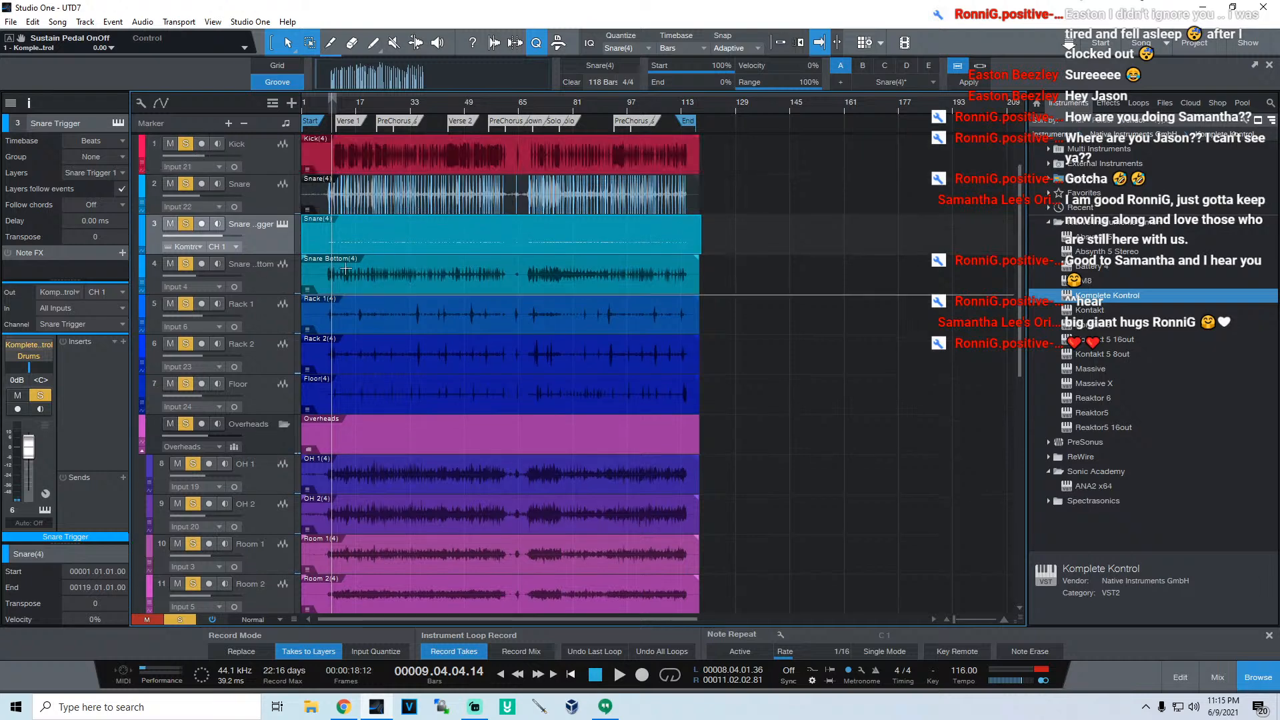
scroll(393, 302, "up", 1)
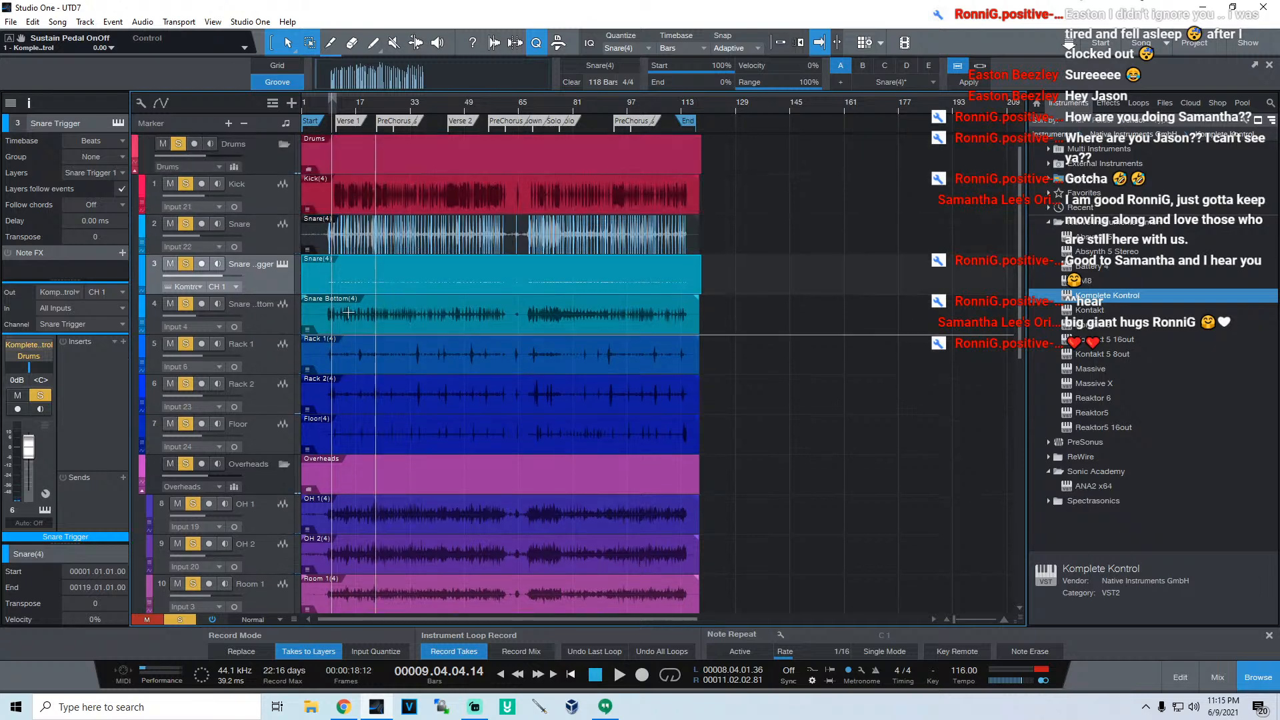
left_click(184, 307)
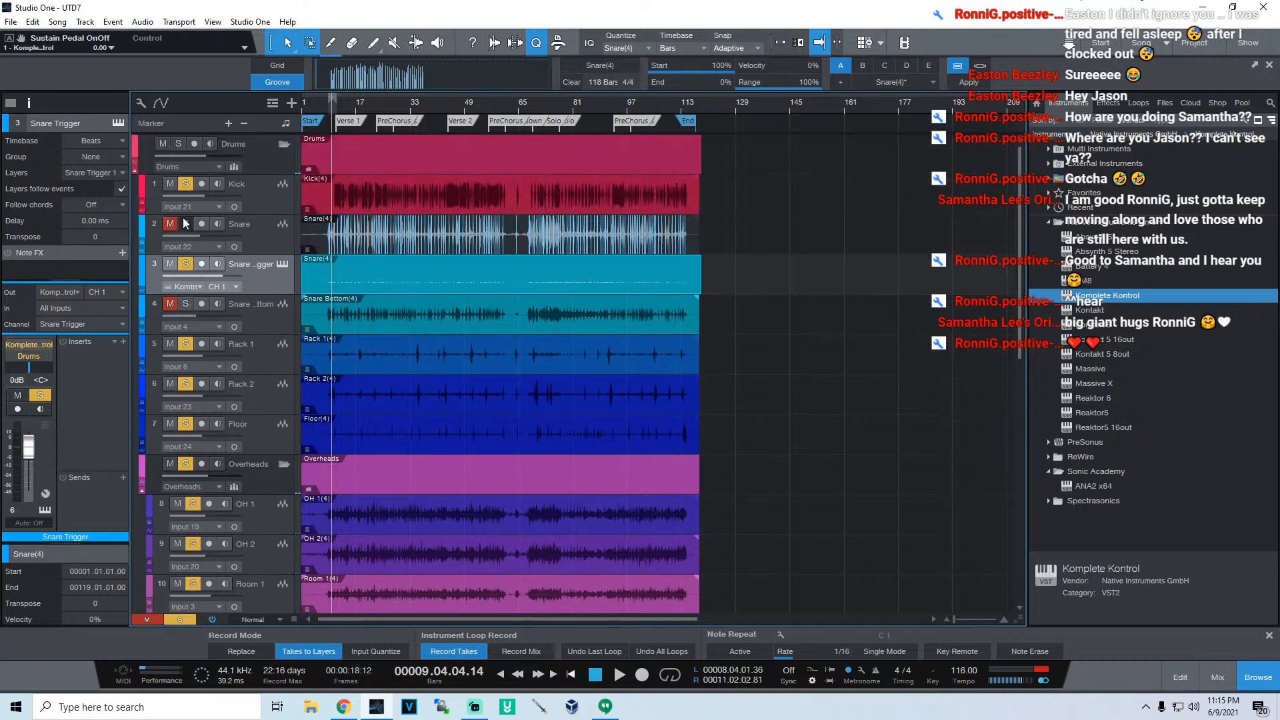
Step: Reopen the Snare Trigger part in the note editor and play the drums from about bar 8 to bar 17
left_click_drag(347, 108, 500, 148)
left_click(354, 106)
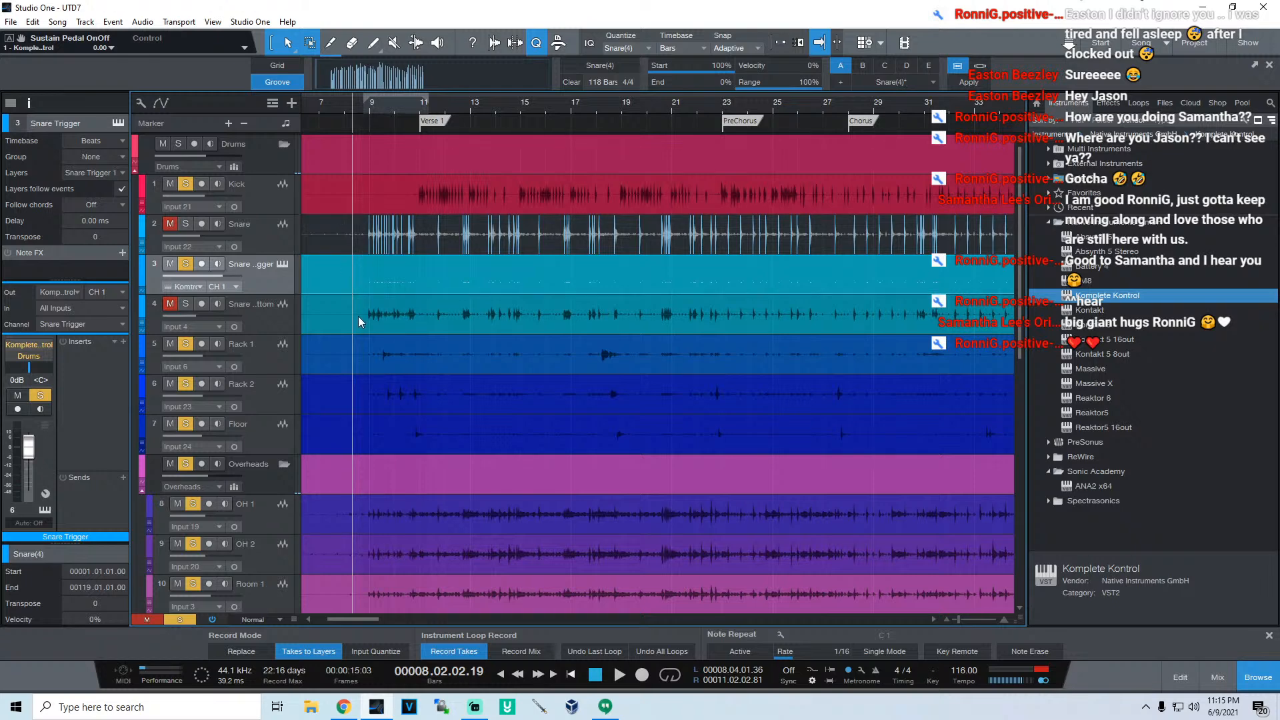
double_click(383, 288)
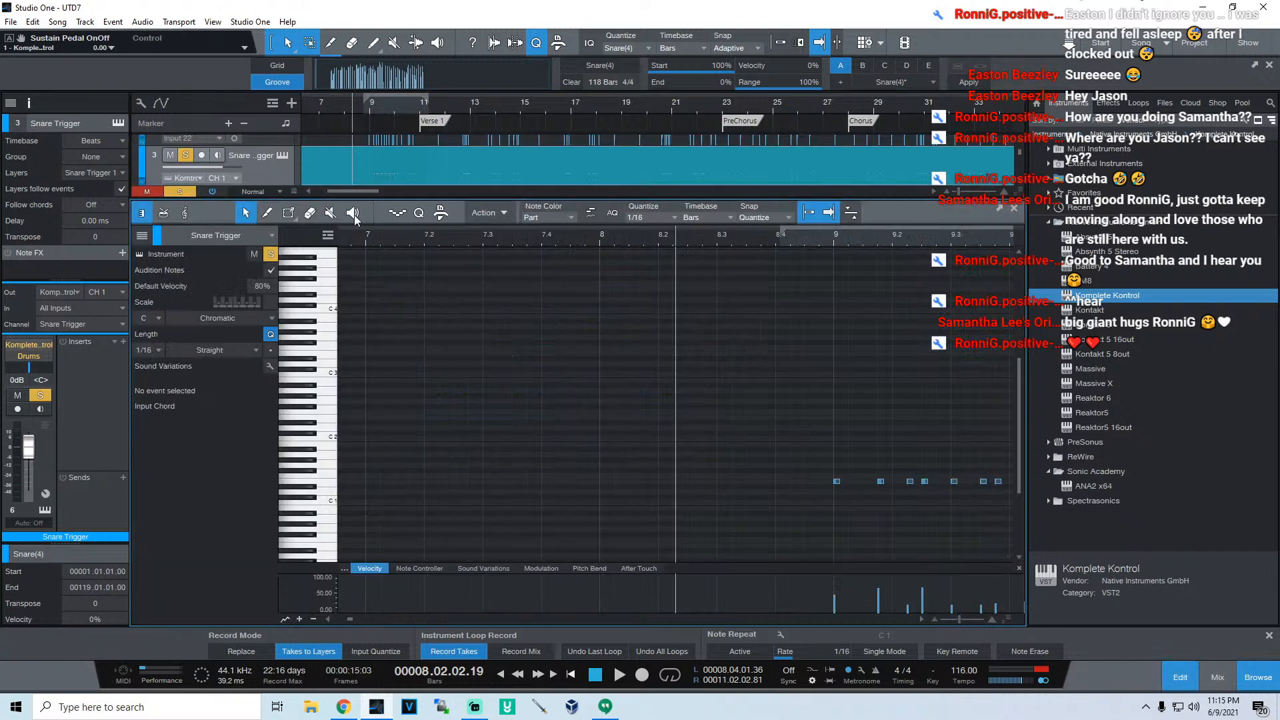
left_click(355, 103)
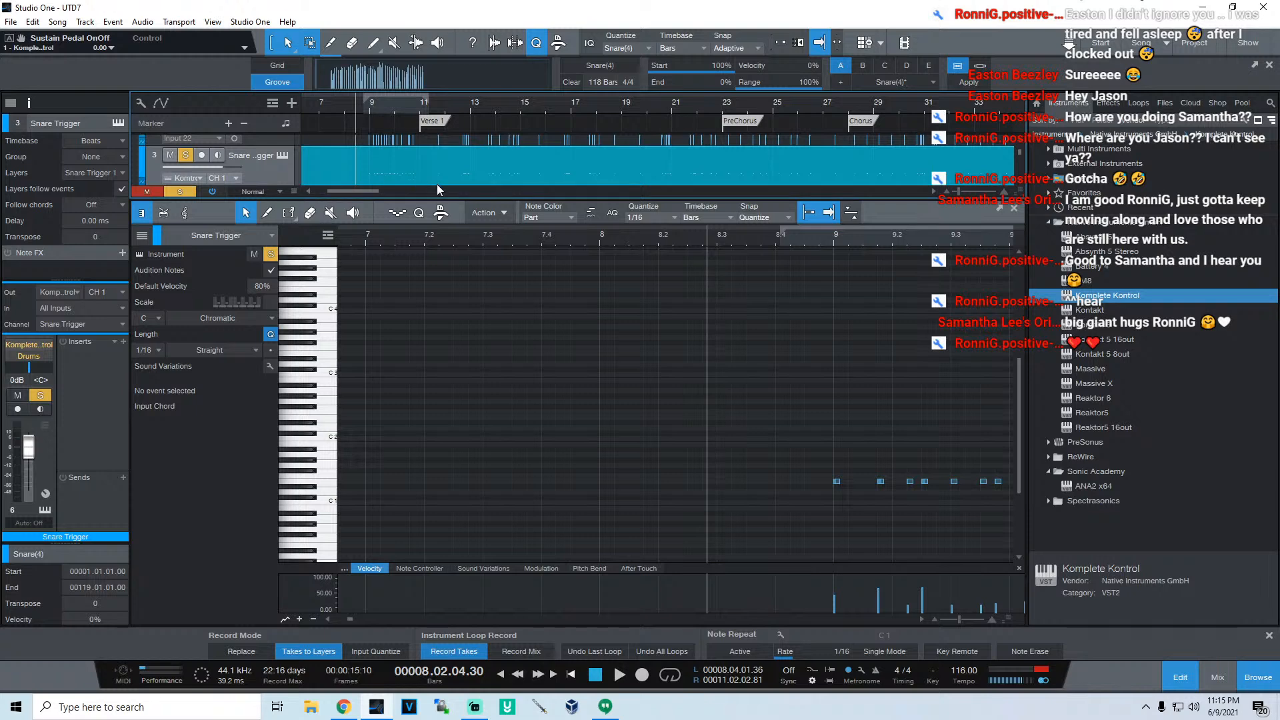
left_click_drag(773, 244, 446, 239)
key("space")
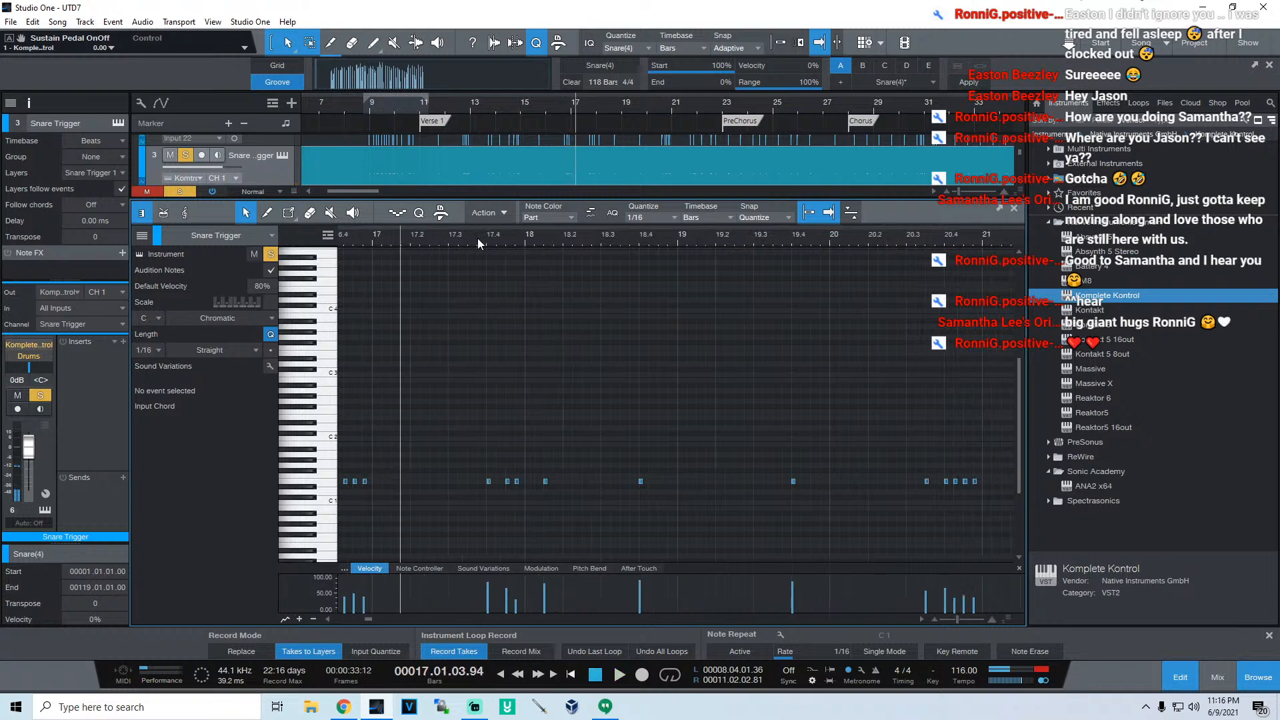
Step: Play the Snare Trigger notes from about beat 3 of bar 8 to the start of bar 11
key("w")
key("w")
key("w")
key("w")
key("w")
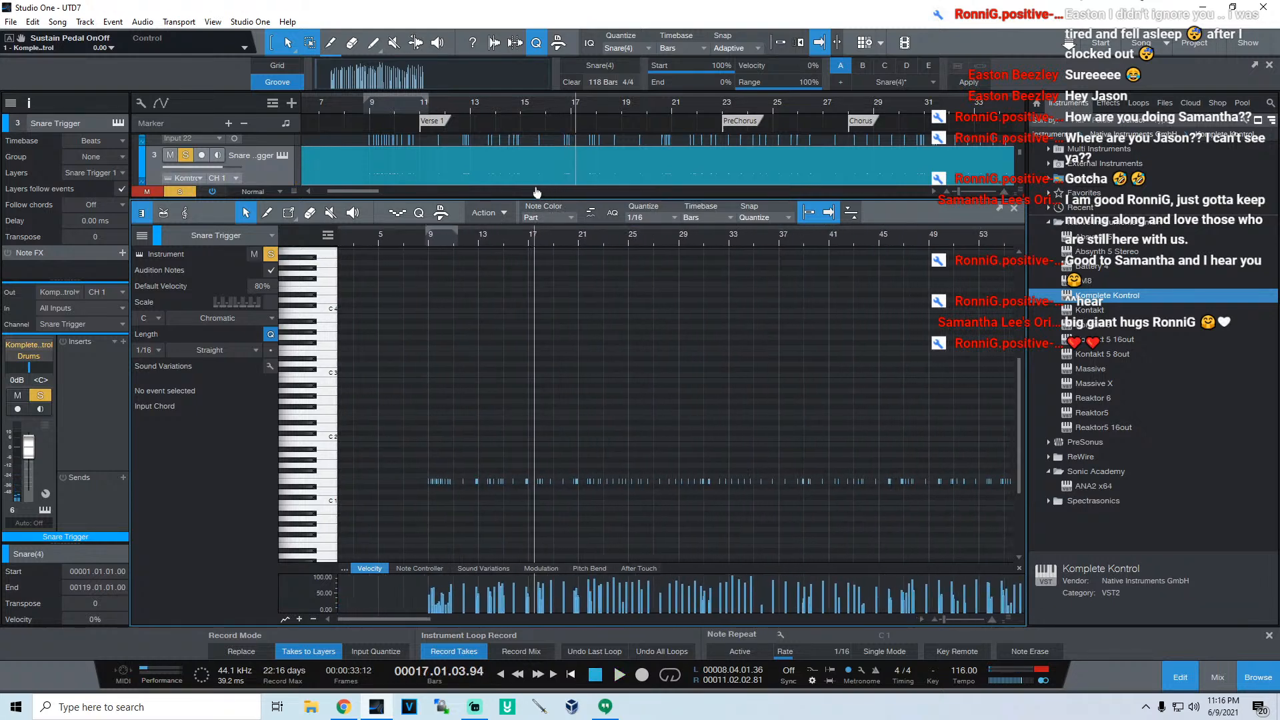
left_click_drag(453, 239, 486, 270)
left_click(428, 238)
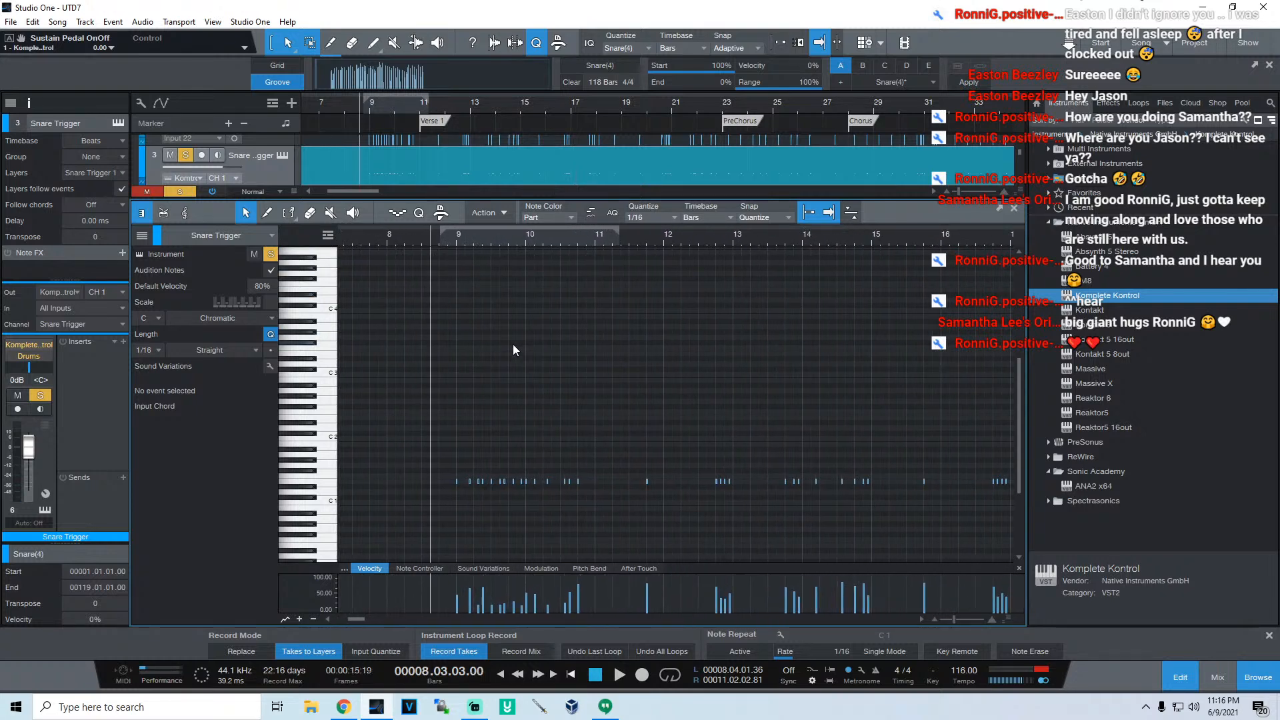
key("space")
scroll(545, 438, "down", 2)
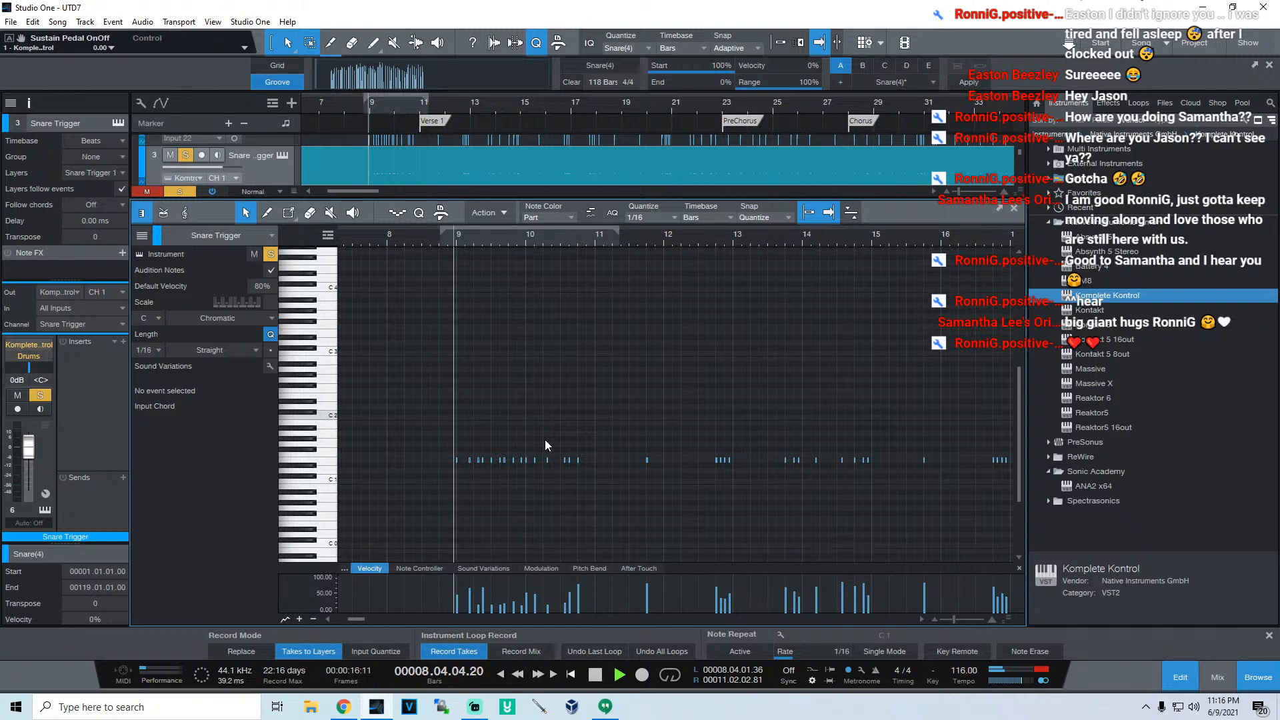
scroll(572, 458, "down", 2)
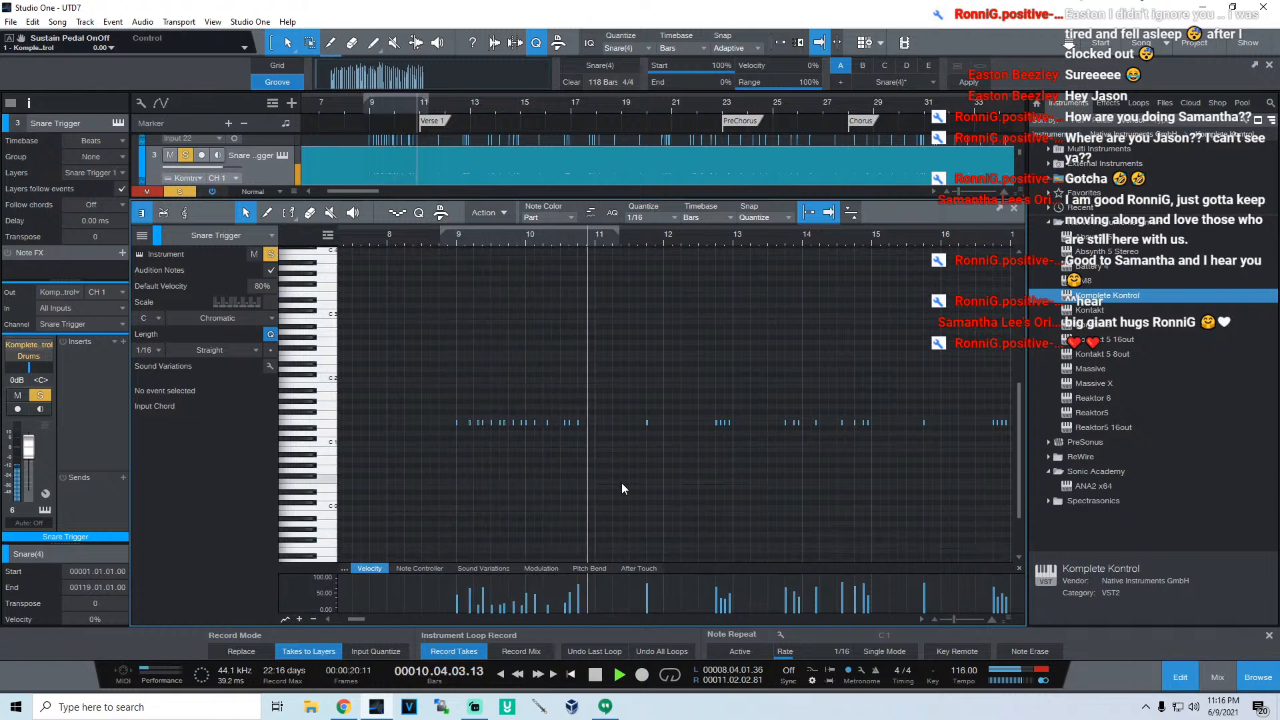
key("space")
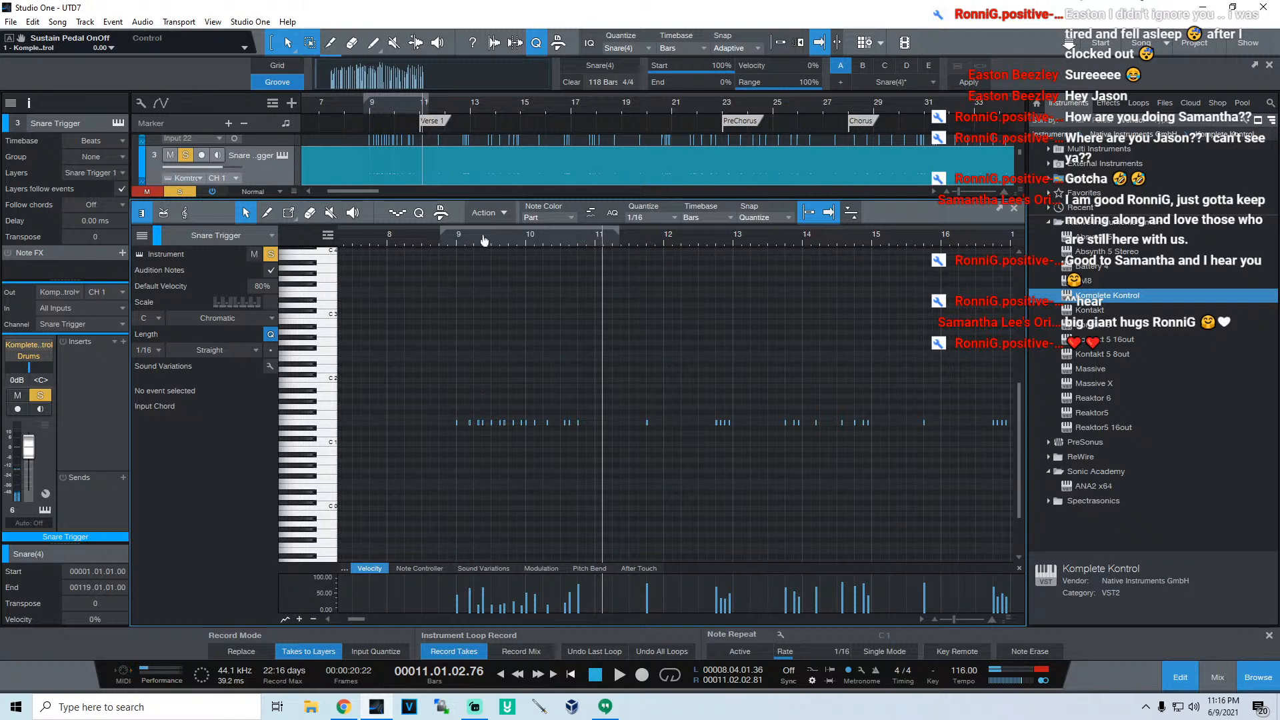
Step: Play the start of bar 9 and raise the velocity of the hit on its first beat
left_click_drag(484, 240, 514, 348)
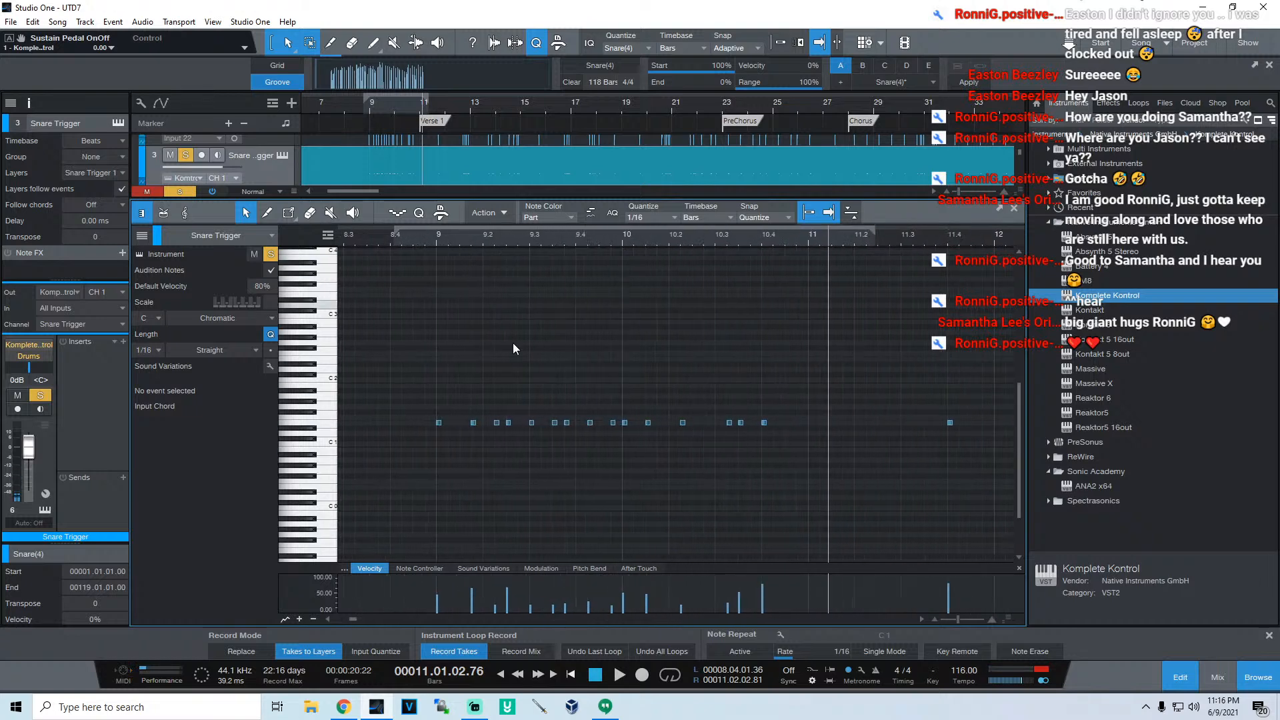
left_click(370, 231)
key("space")
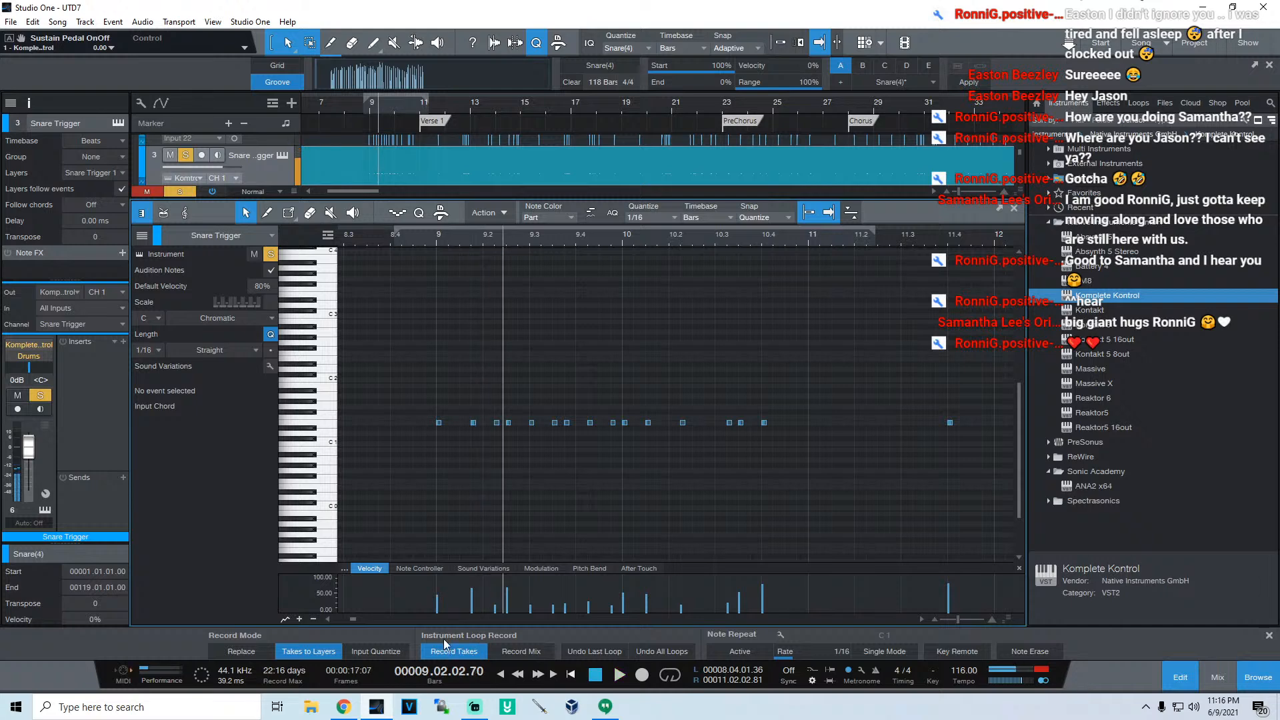
left_click_drag(442, 609, 440, 603)
left_click(410, 236)
left_click_drag(438, 242, 490, 261)
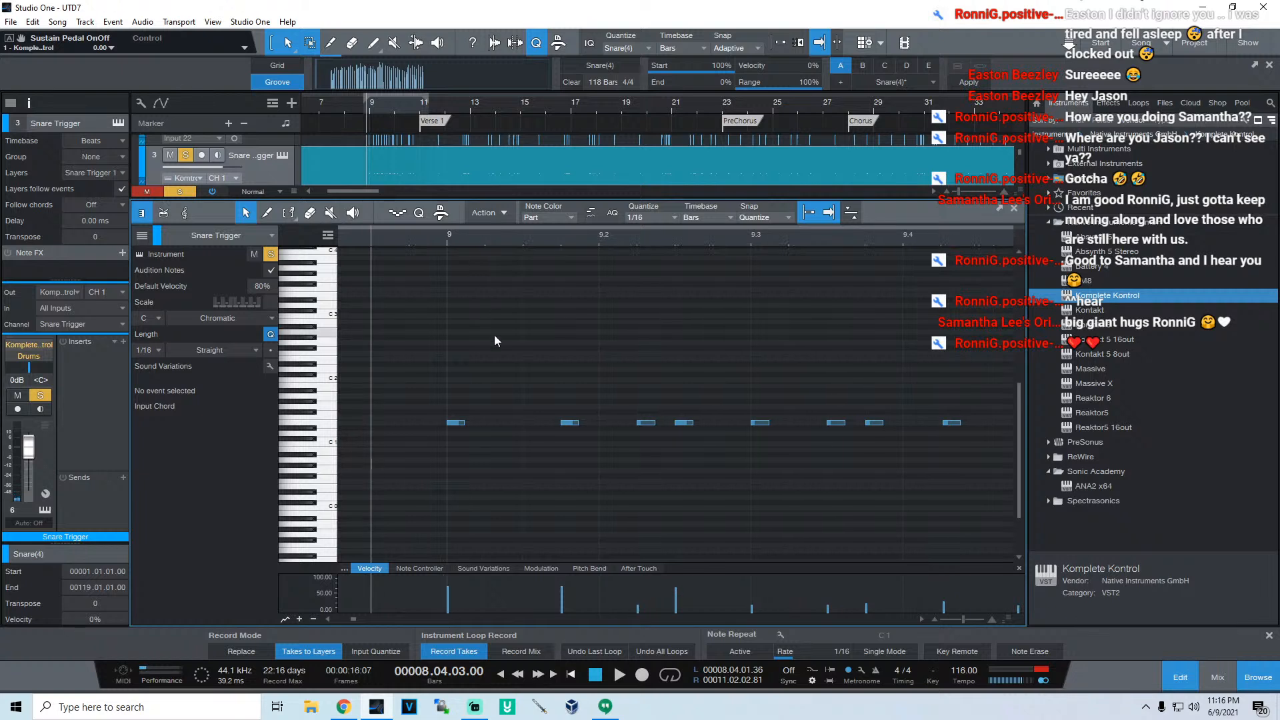
Step: Add sixteenth-long E 1 notes at 9.1.2 and 9.1.3, lower both to about 40% velocity, and play them back
double_click(493, 424)
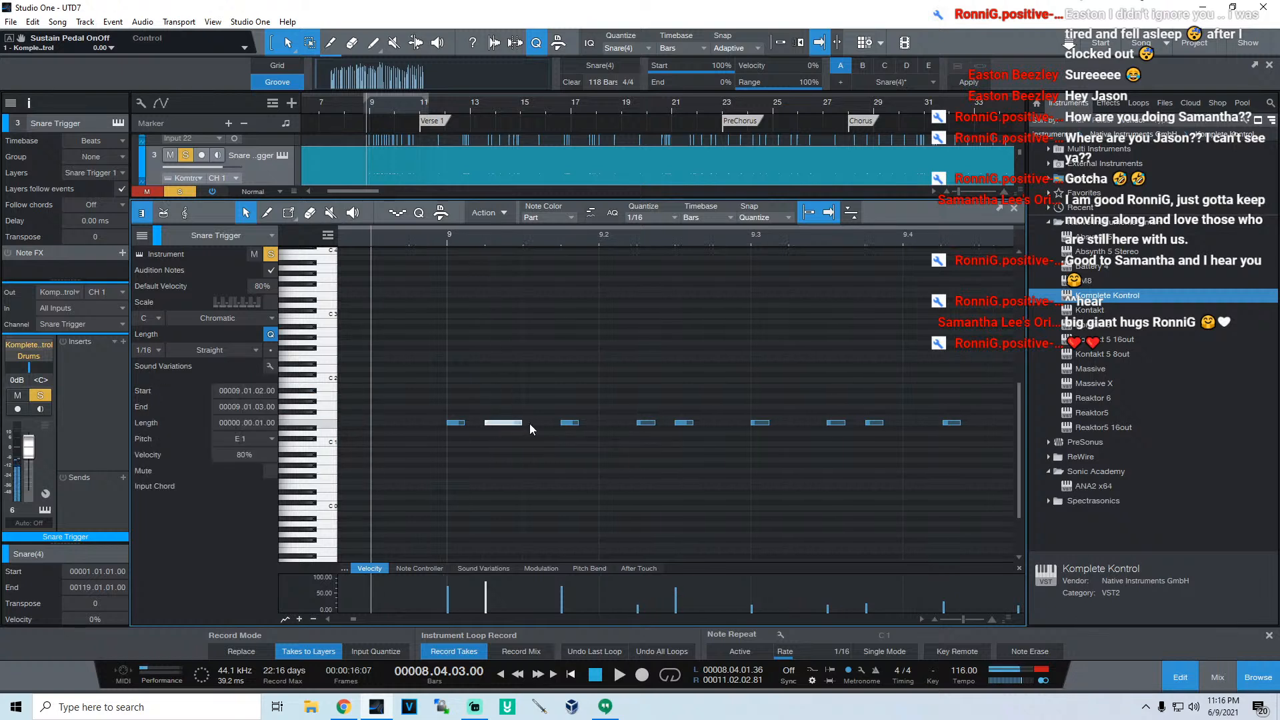
double_click(529, 423)
left_click_drag(493, 594, 488, 608)
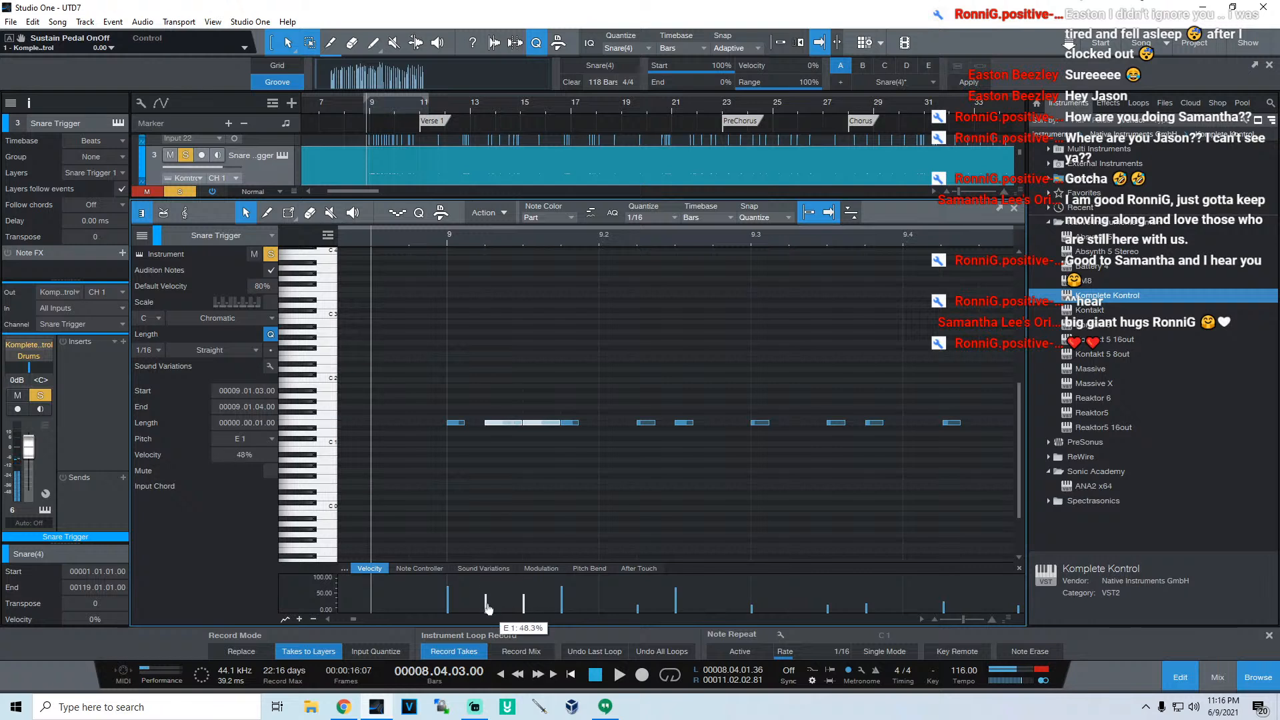
key("space")
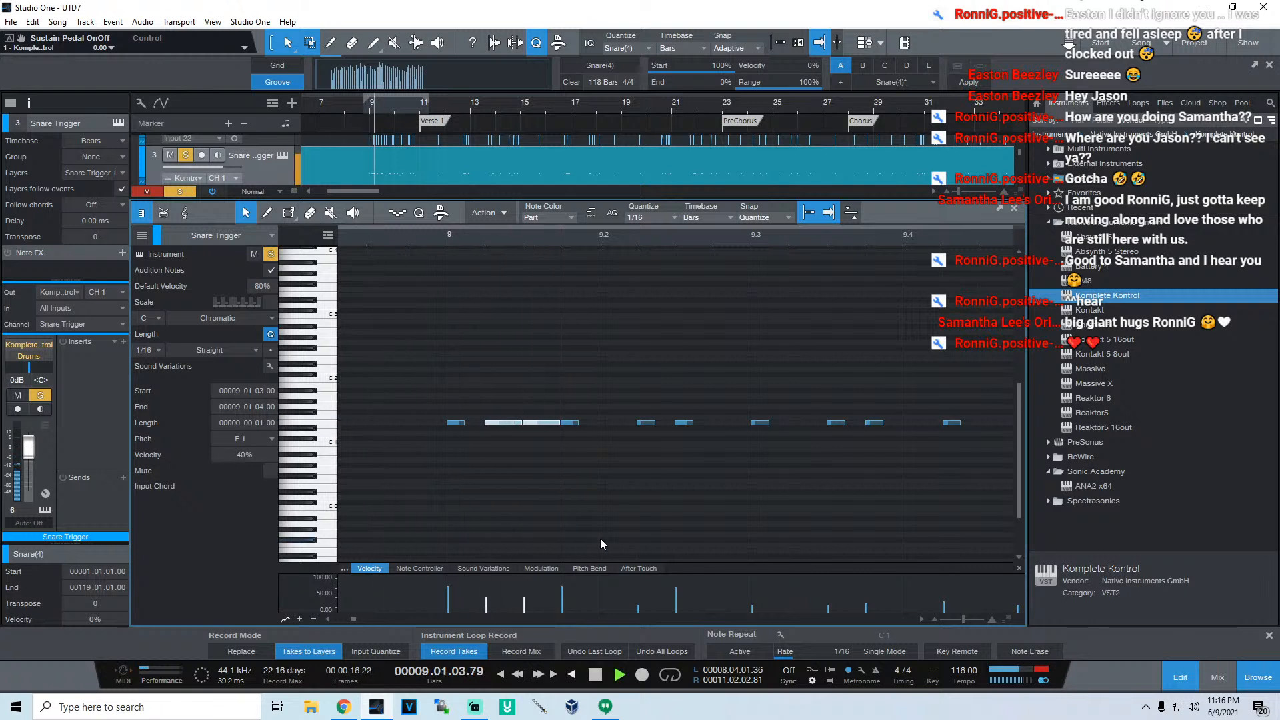
key("space")
key("space")
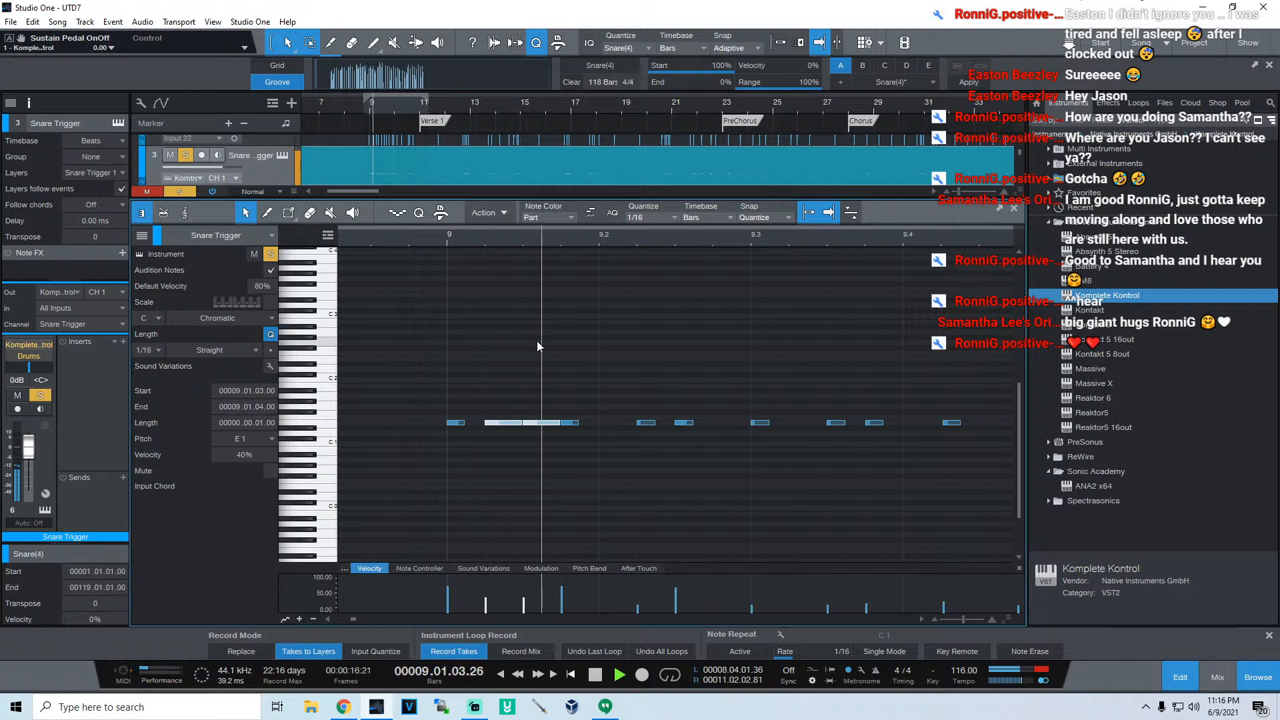
key("space")
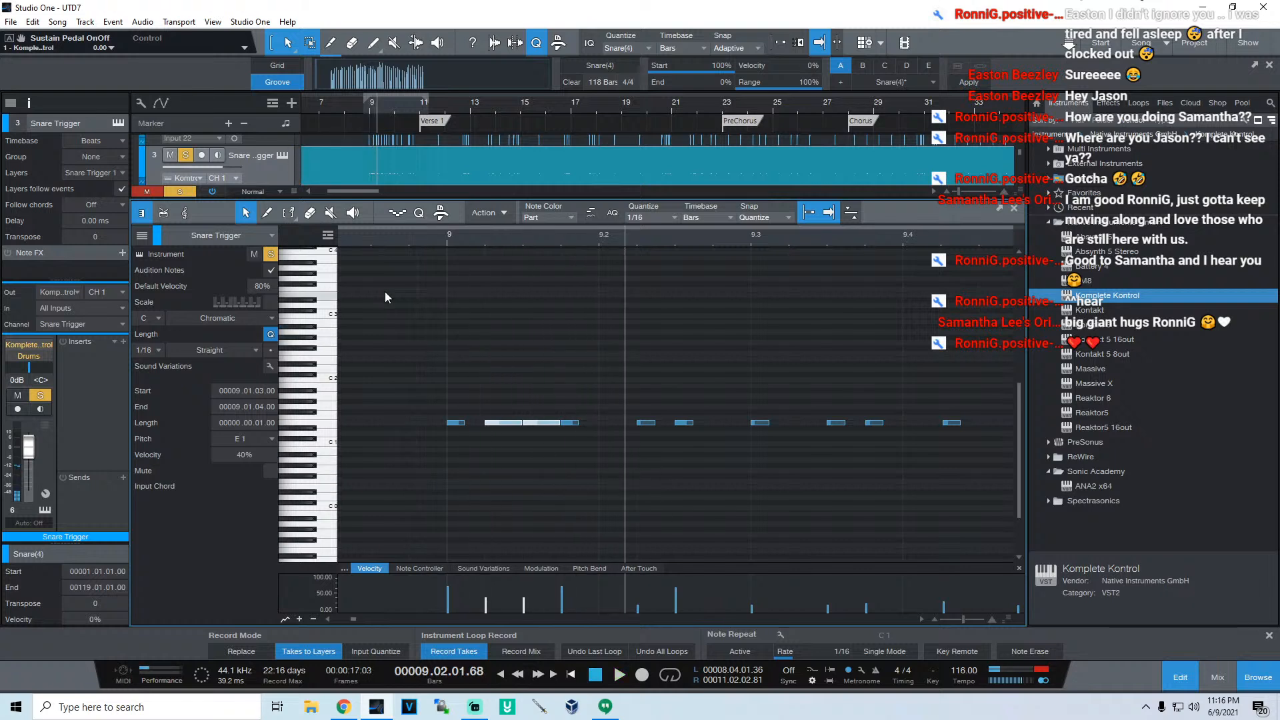
key("space")
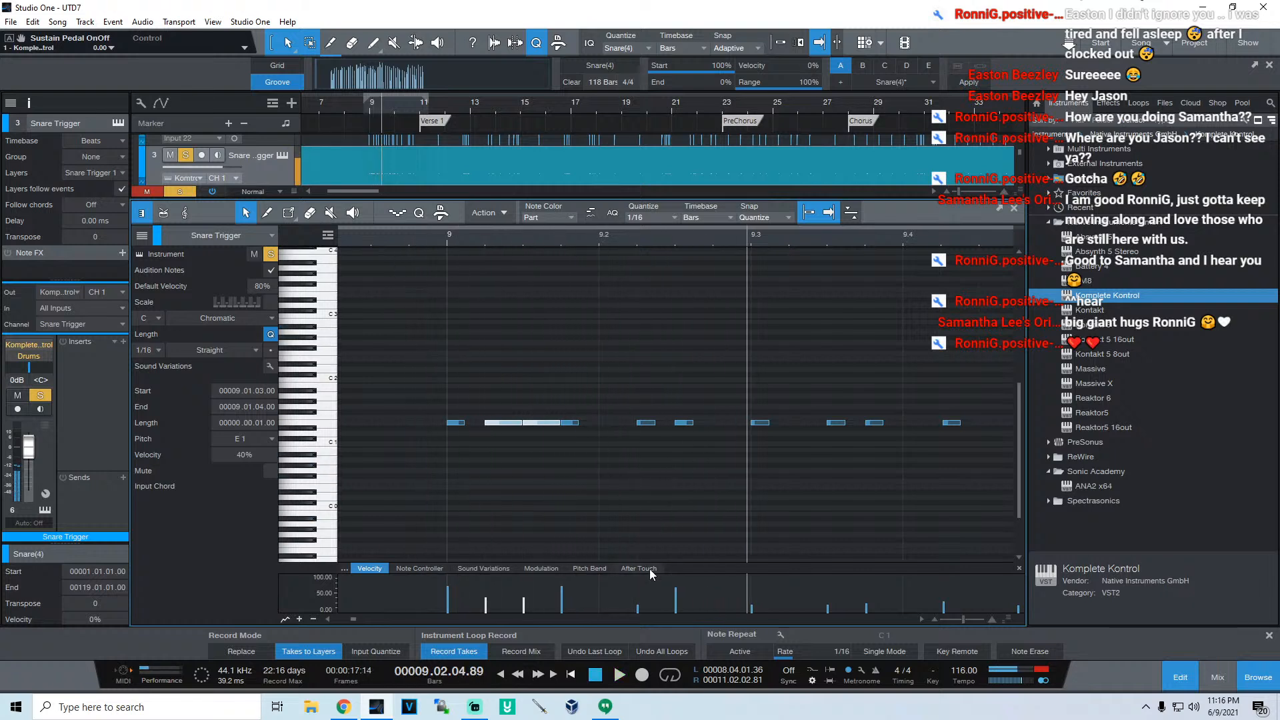
Step: Add a sixteenth-long E 1 note on beat 2 of bar 9, set it and the following hit to about 48% velocity, and play the passage
double_click(609, 423)
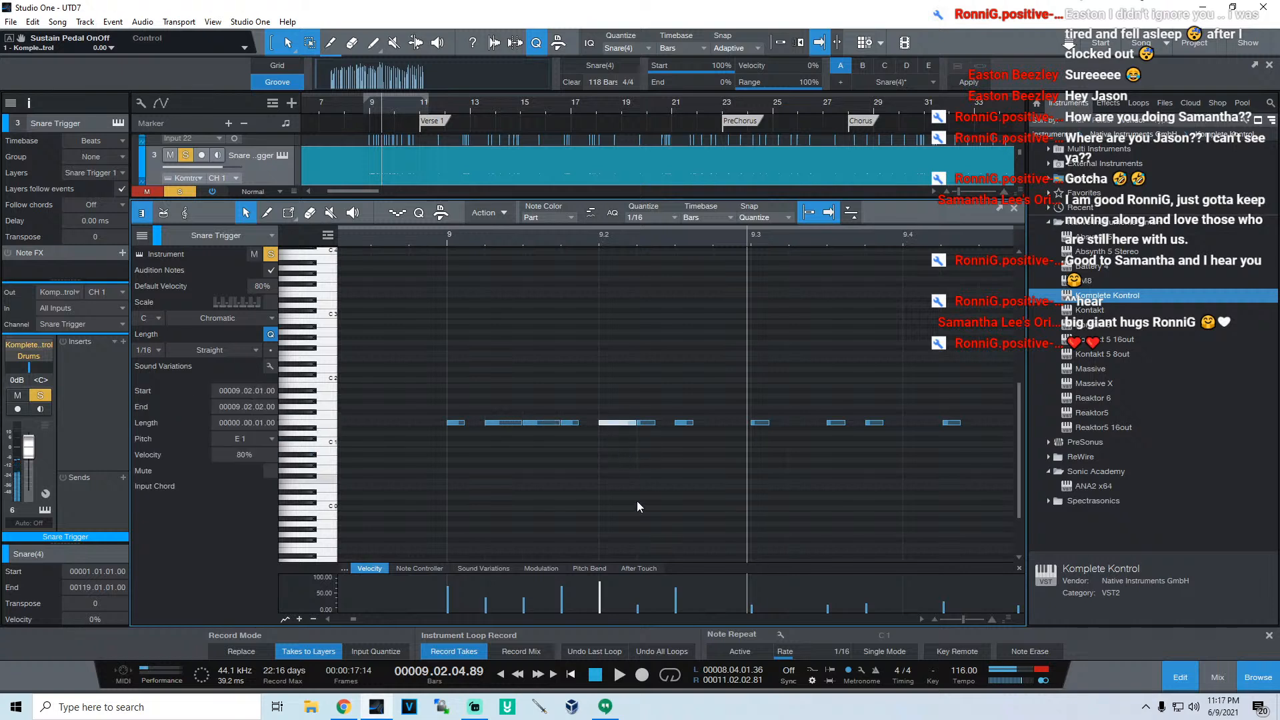
left_click_drag(638, 609, 679, 602)
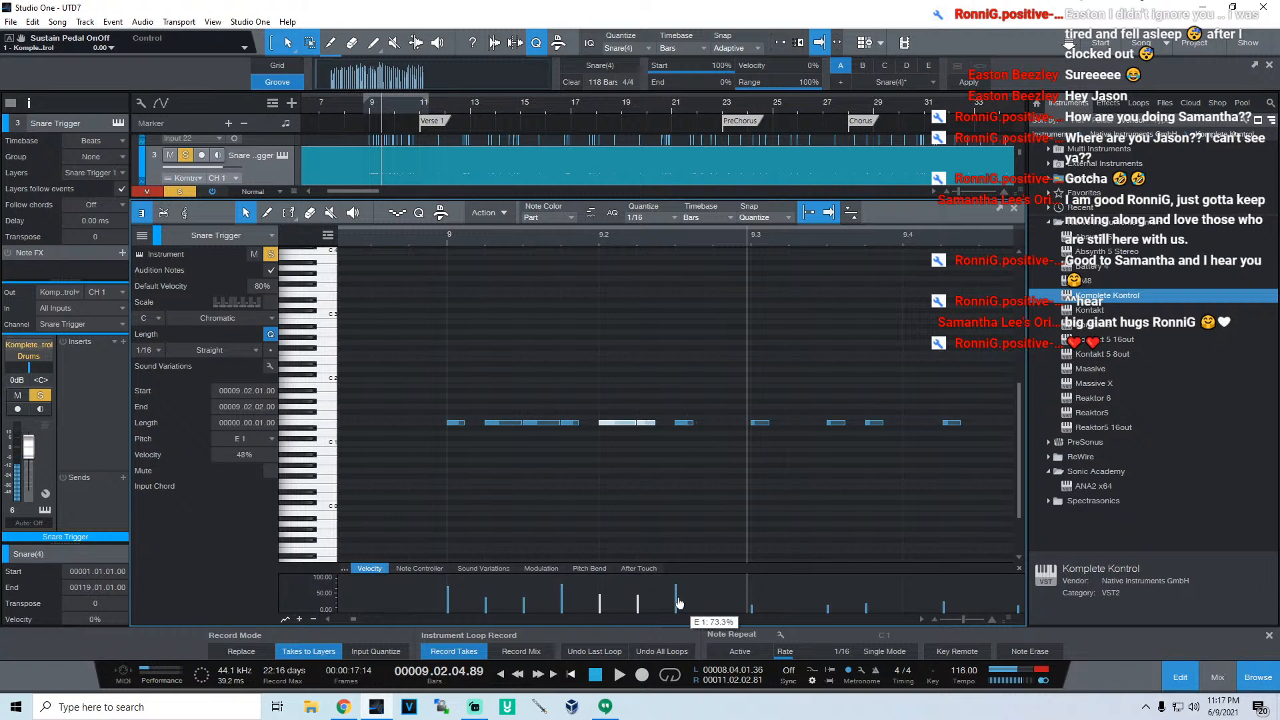
key("space")
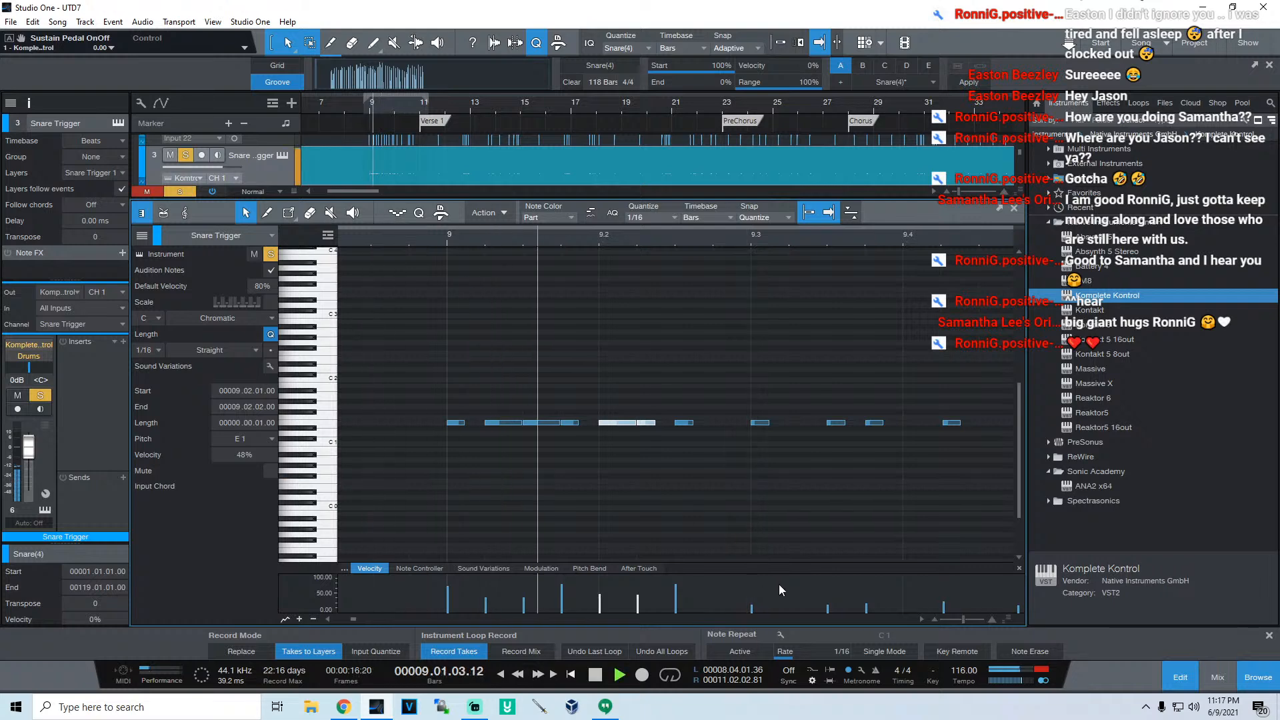
key("space")
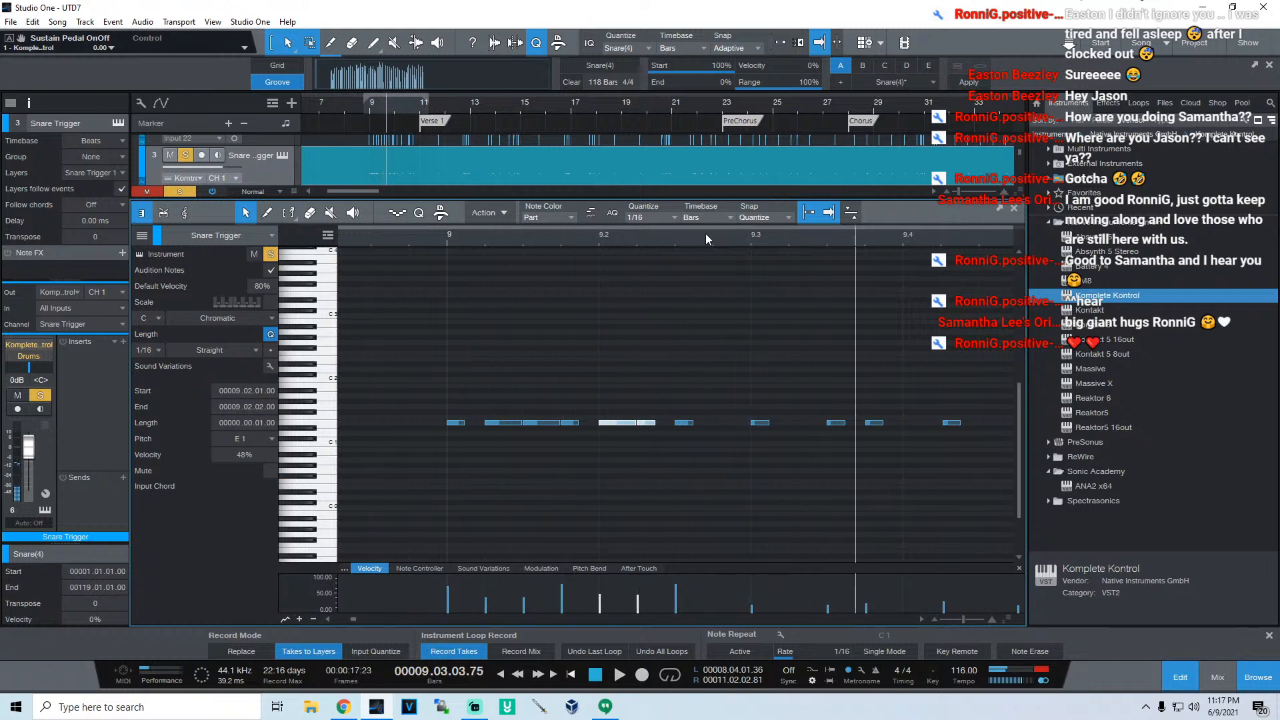
left_click_drag(706, 233, 618, 231)
key("space")
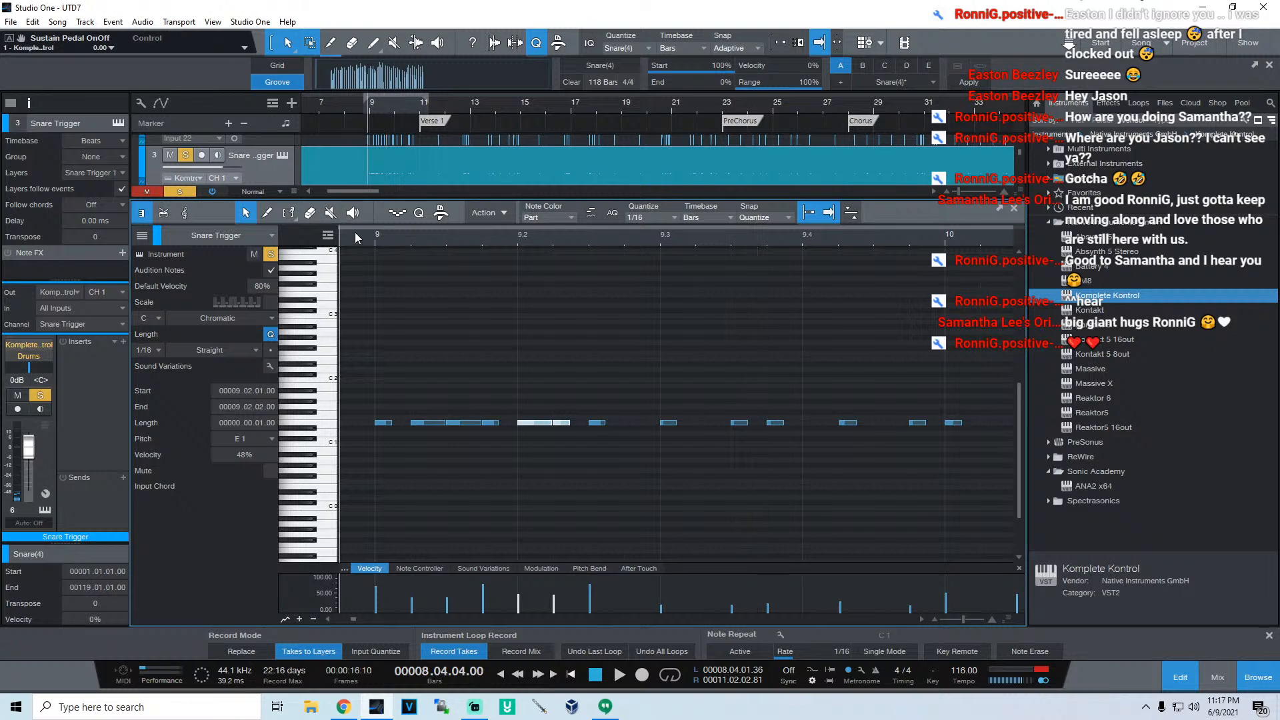
key("space")
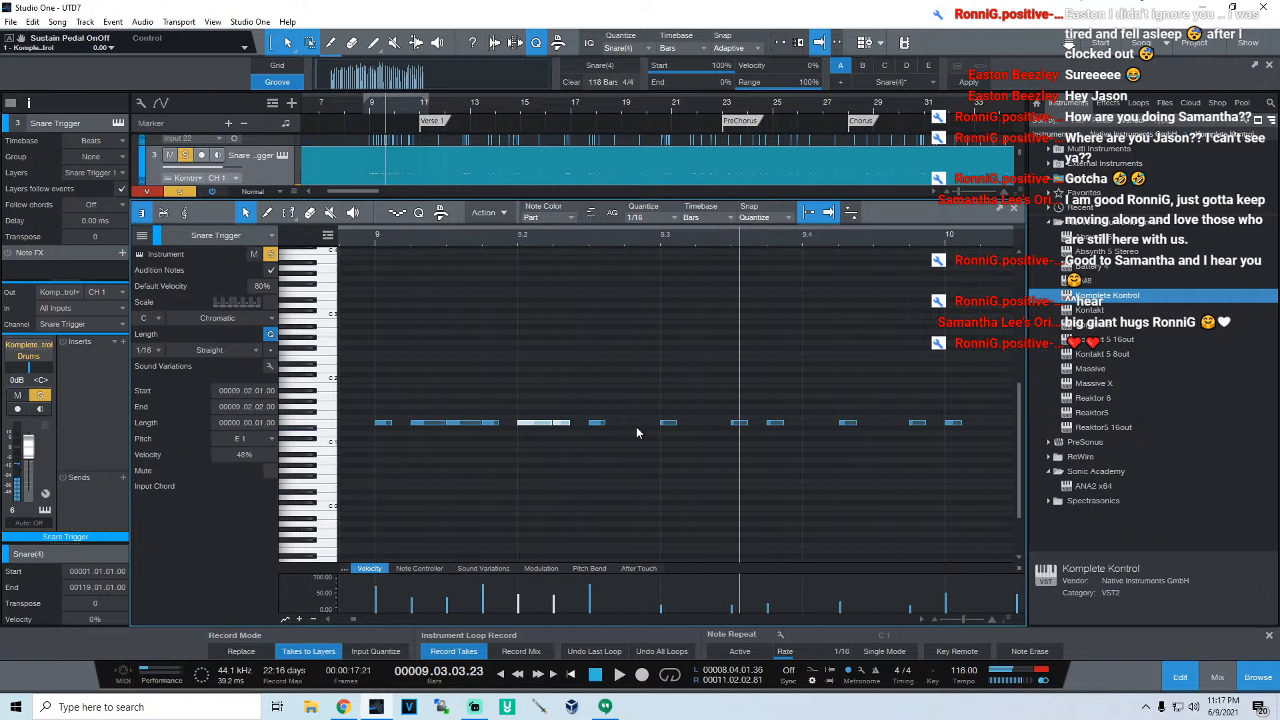
Step: Add a sixteenth-long E 1 note at 9.2.4, set it to 45% velocity with the beat 3 hit raised to match, and play the passage
double_click(636, 423)
left_click_drag(626, 592, 667, 610)
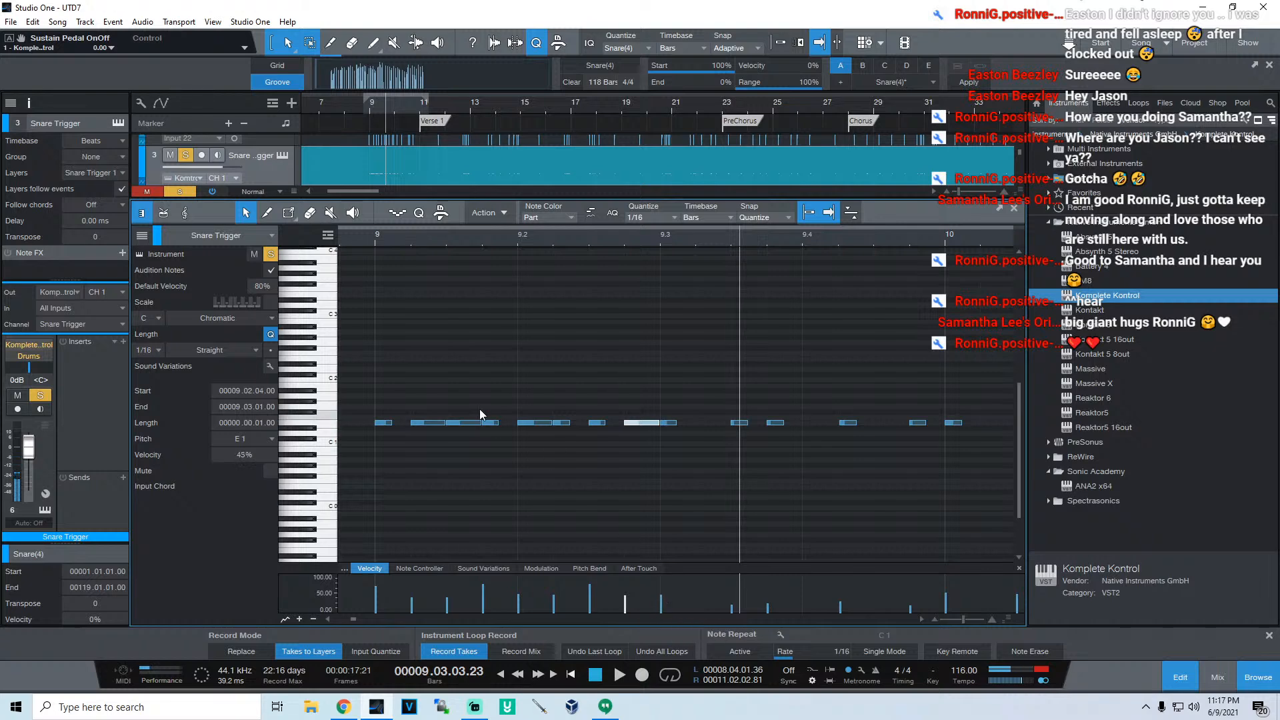
key("space")
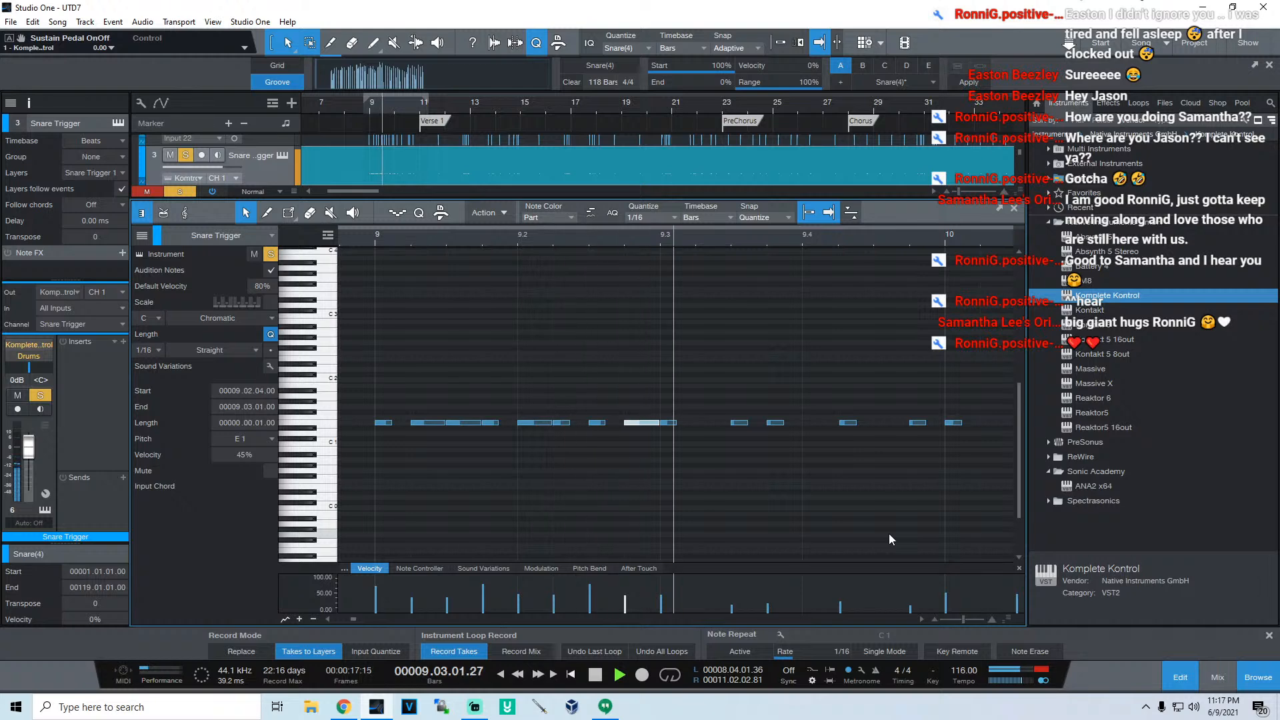
key("space")
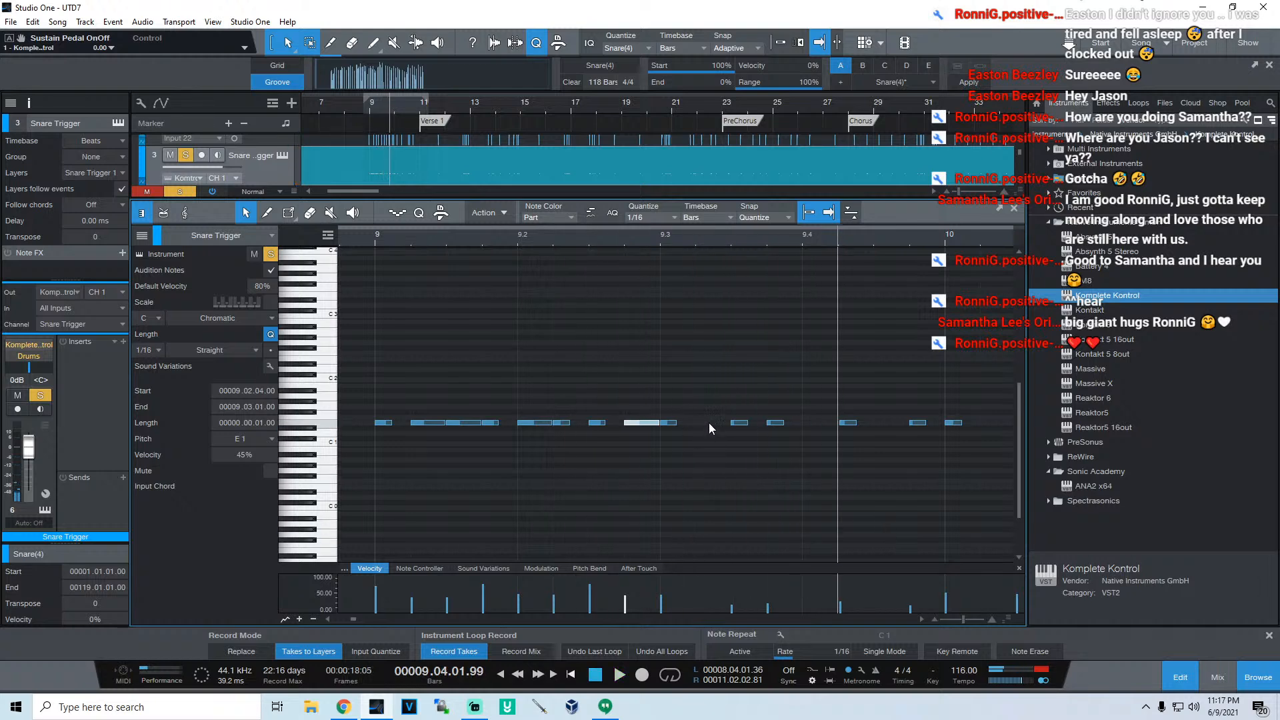
Step: Set the two hits on the last sixteenths of beat 3 in bar 9 to 45% velocity and play the result
mouse_move(719, 588)
left_mouse_down()
mouse_move(790, 611)
mouse_move(733, 602)
left_mouse_up()
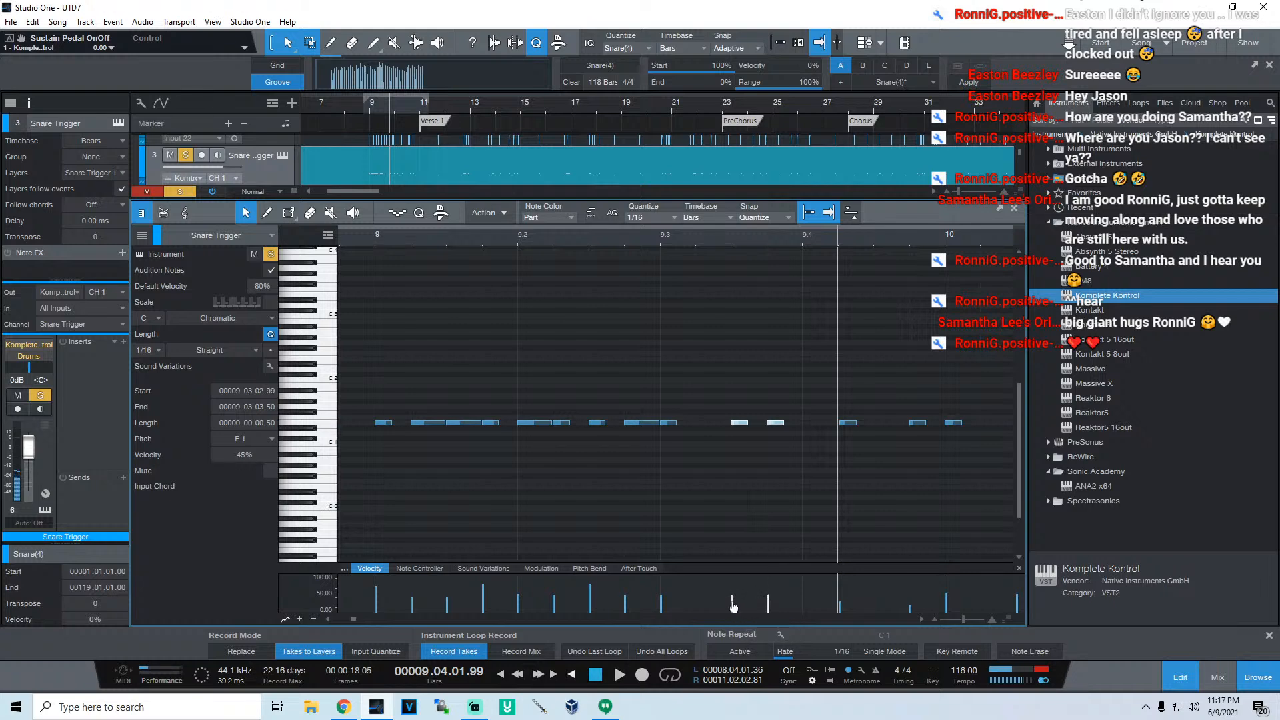
left_click(346, 238)
key("space")
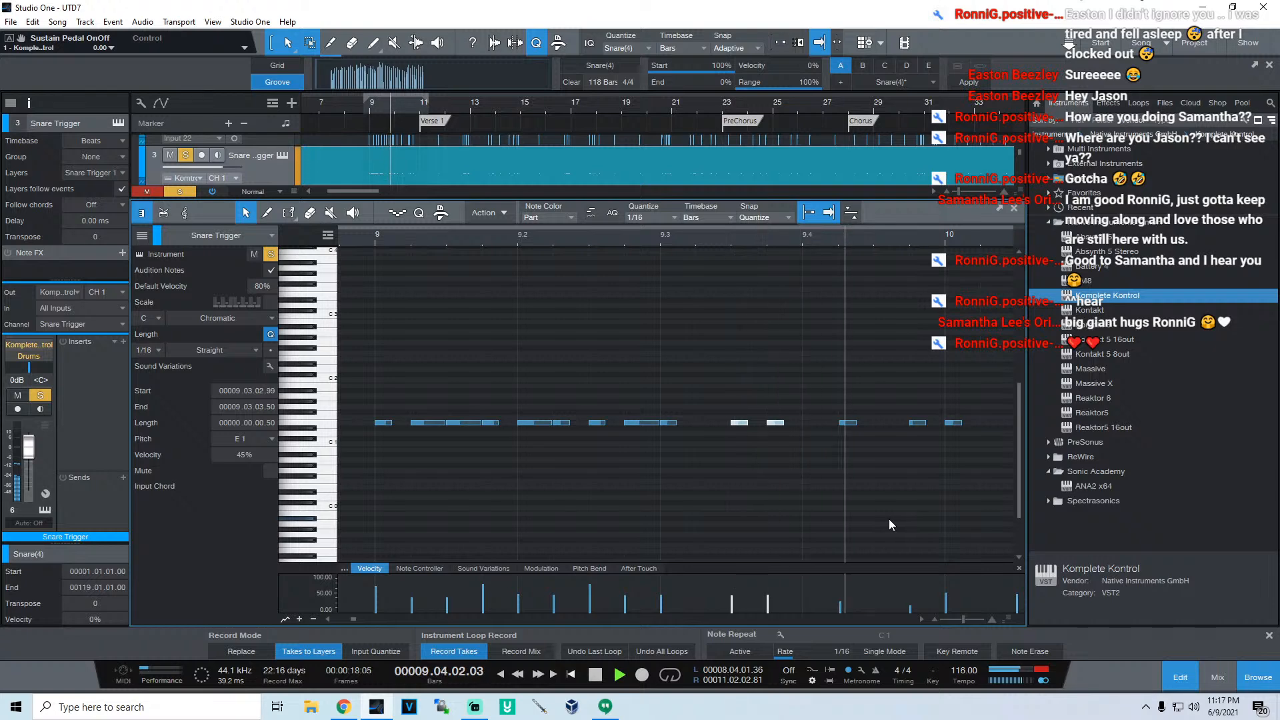
Step: Add a short E 1 note in beat 4 of bar 9, quantize it to 9.4.3, and play through into bar 10
left_click(821, 422)
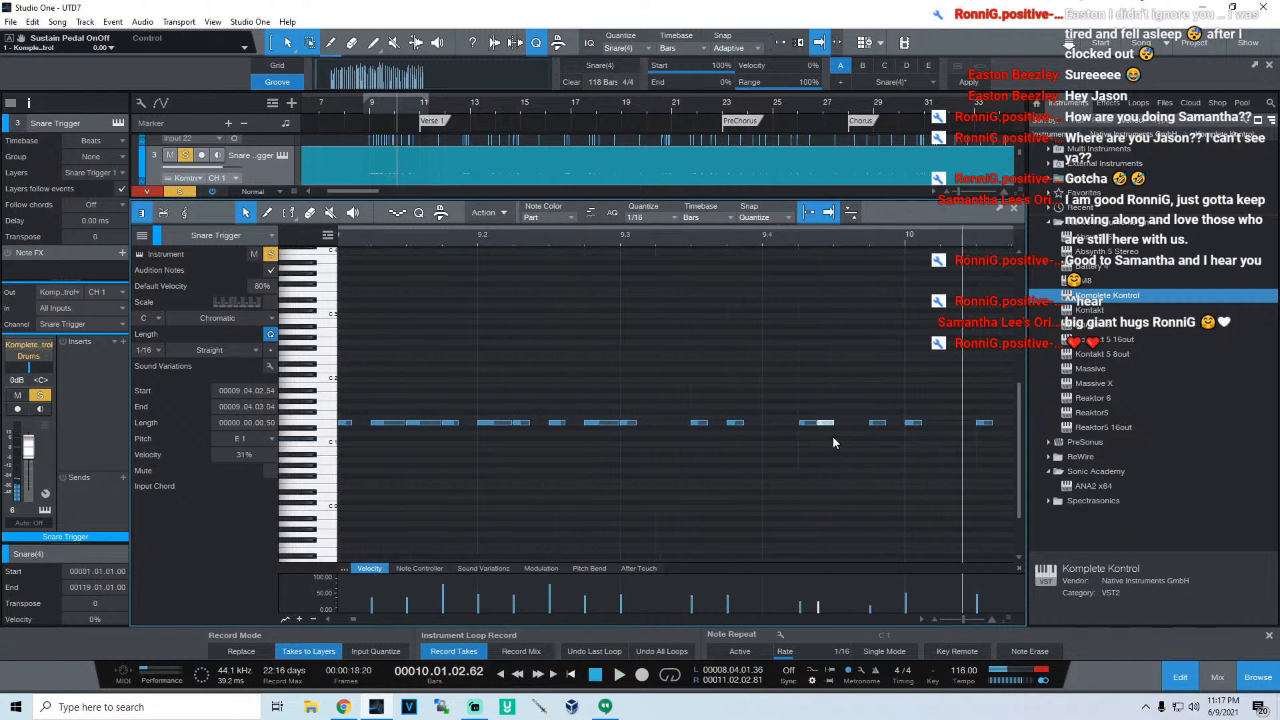
key("q")
left_click_drag(721, 236, 631, 234)
left_click(375, 238)
key("space")
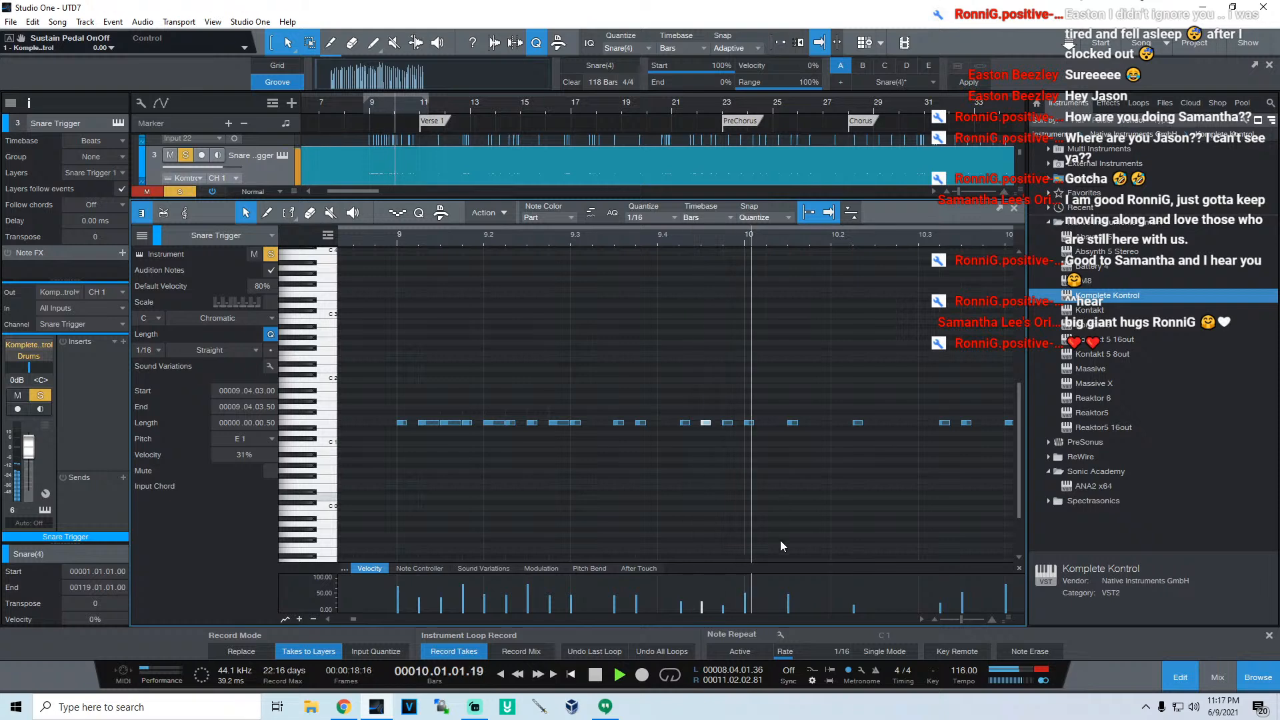
key("space")
Step: Set the hits at 9.4.3 and 9.4.4 to about 47% velocity and play the fill into bar 10
mouse_move(722, 608)
left_mouse_down()
mouse_move(723, 597)
mouse_move(708, 605)
left_mouse_up()
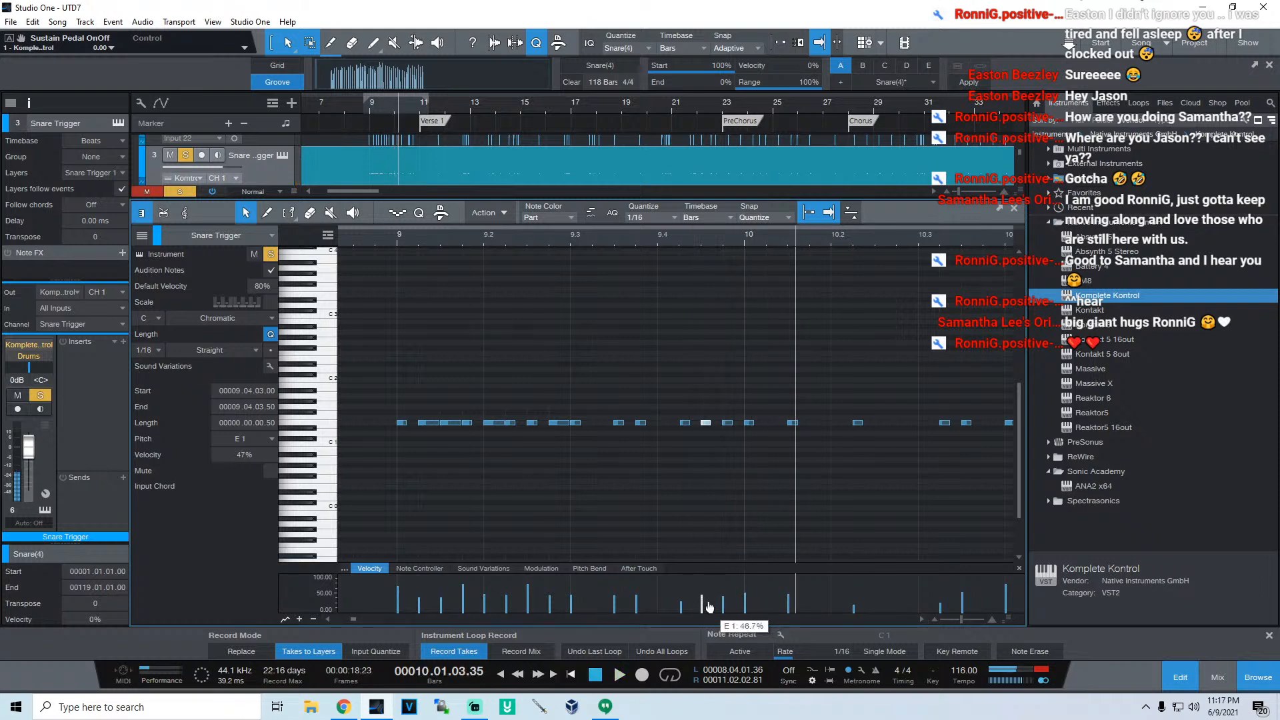
key("space")
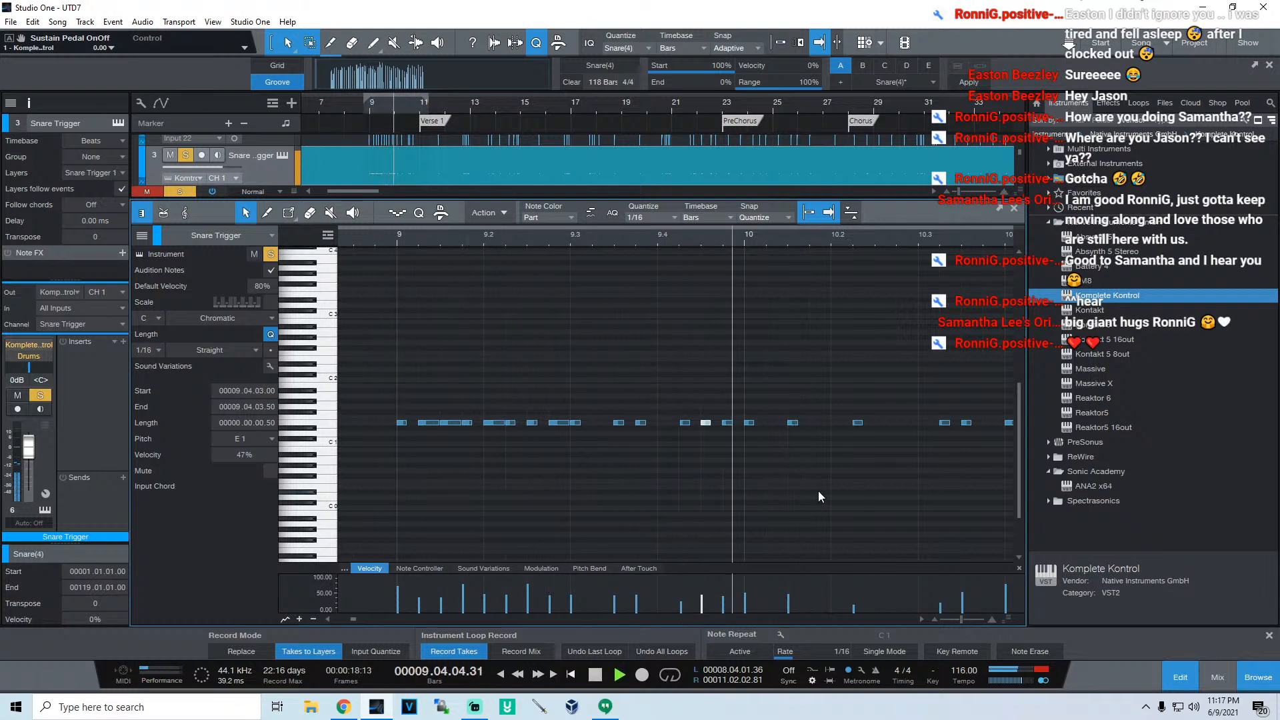
key("space")
left_click(370, 239)
key("space")
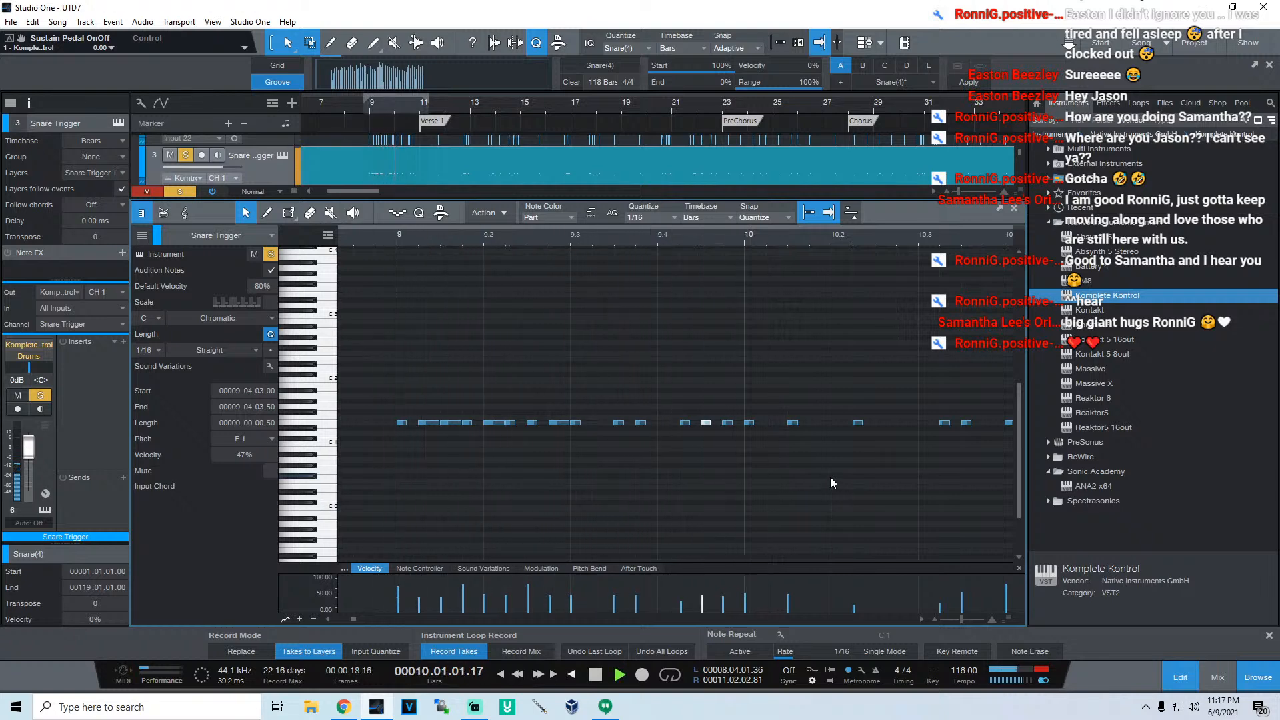
key("space")
Step: Add a sixteenth-long E 1 note at 10.1.2, set it to 50% velocity, and play from within bar 9 into bar 10
double_click(772, 422)
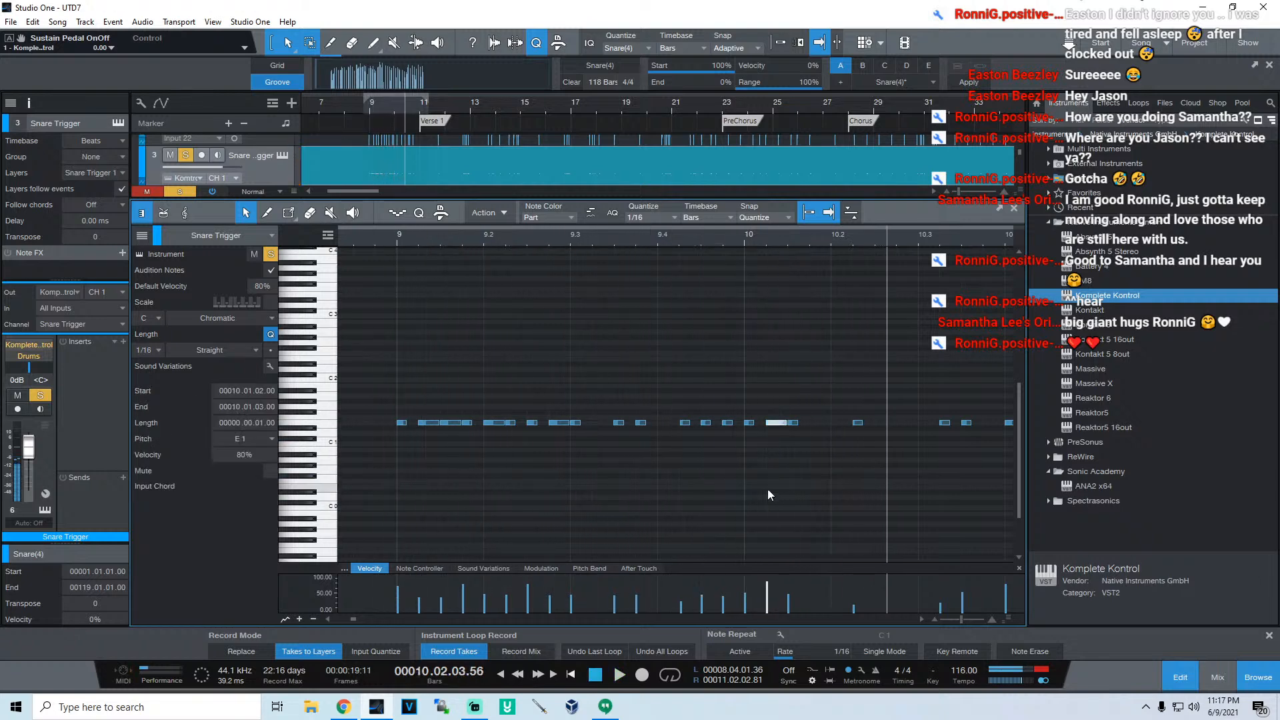
left_click_drag(769, 598, 769, 610)
left_click(348, 235)
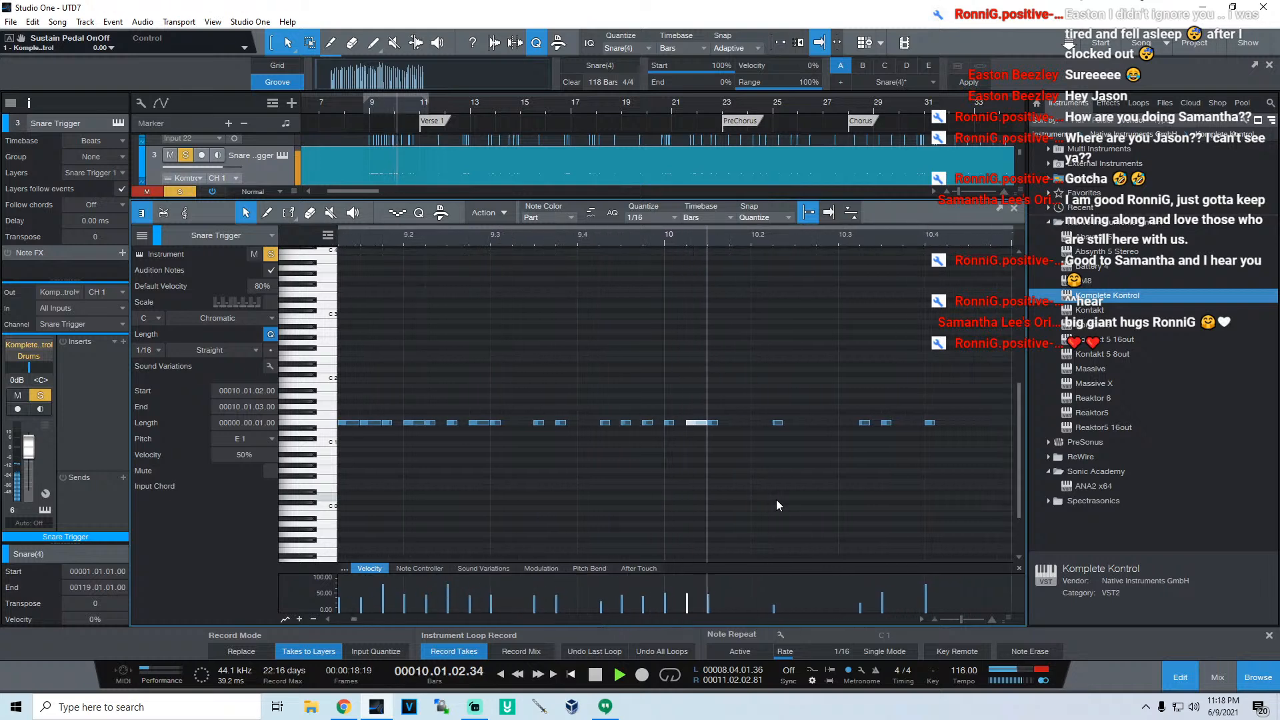
key("space")
left_click(567, 236)
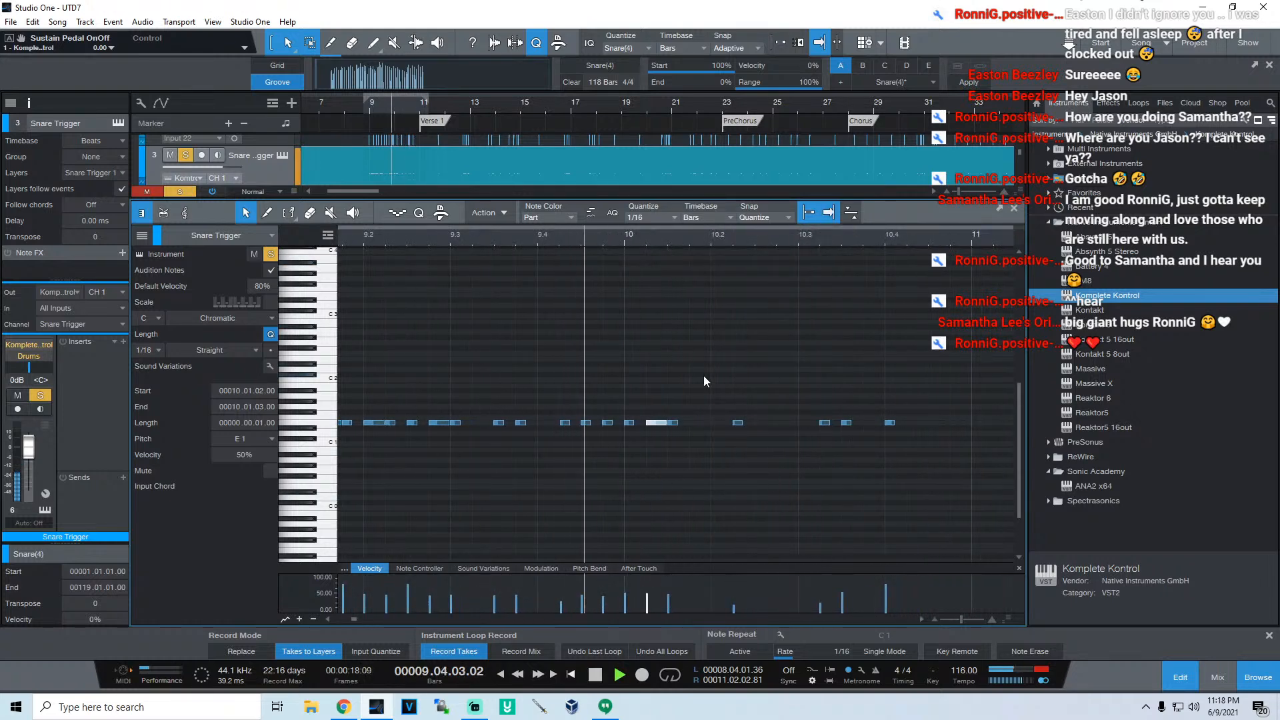
left_click(521, 236)
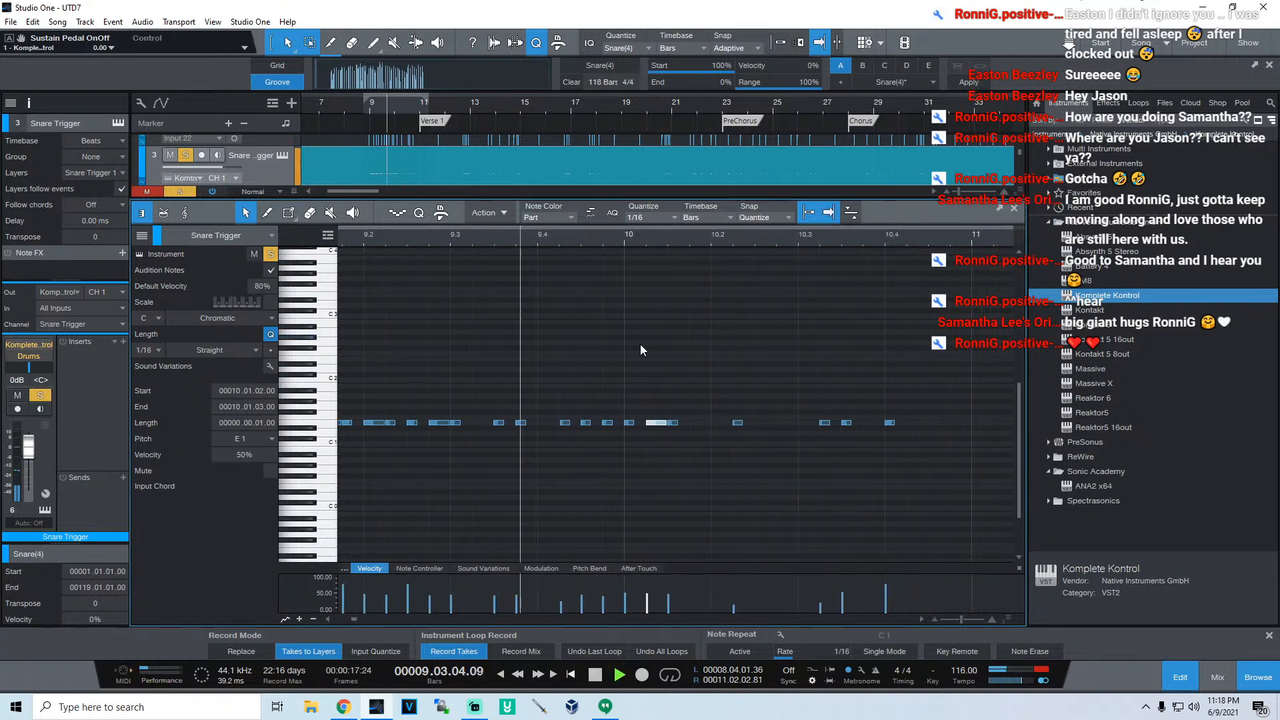
key("space")
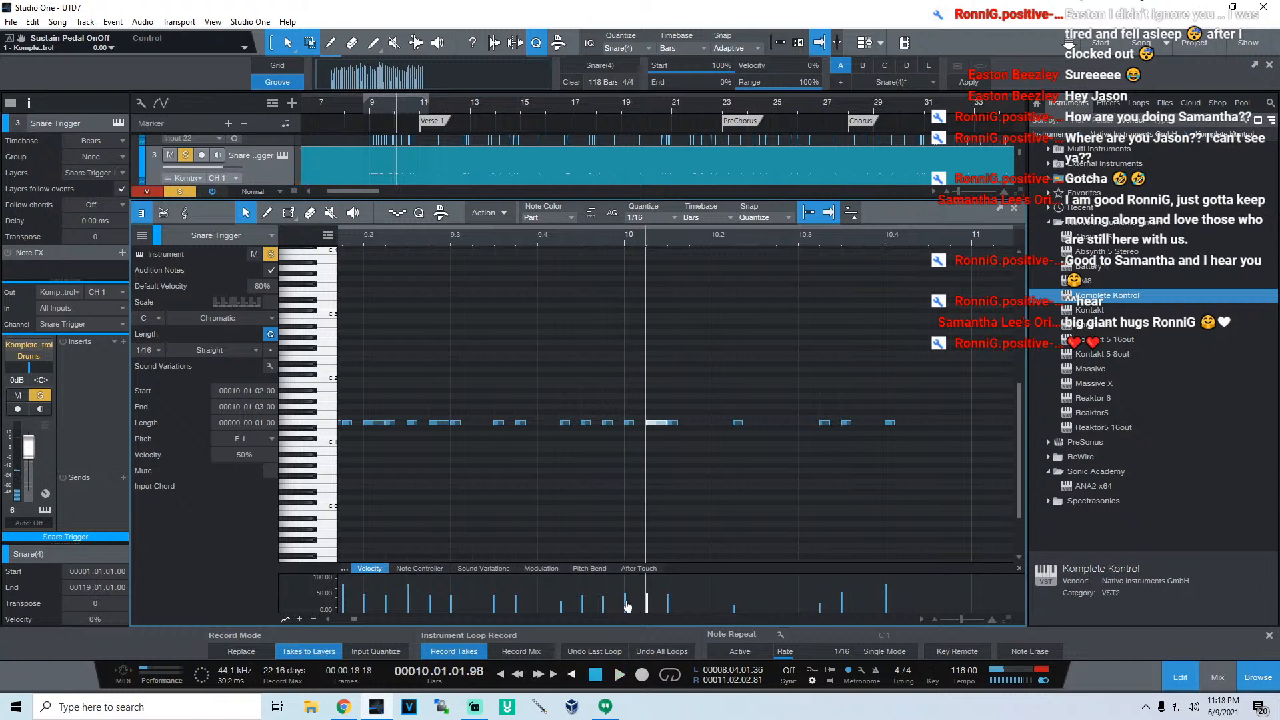
Step: Raise the velocity of the hit on 10.1.1 to make it an accent and play the fill through bar 10
left_click_drag(626, 602, 626, 593)
left_click(354, 234)
key("space")
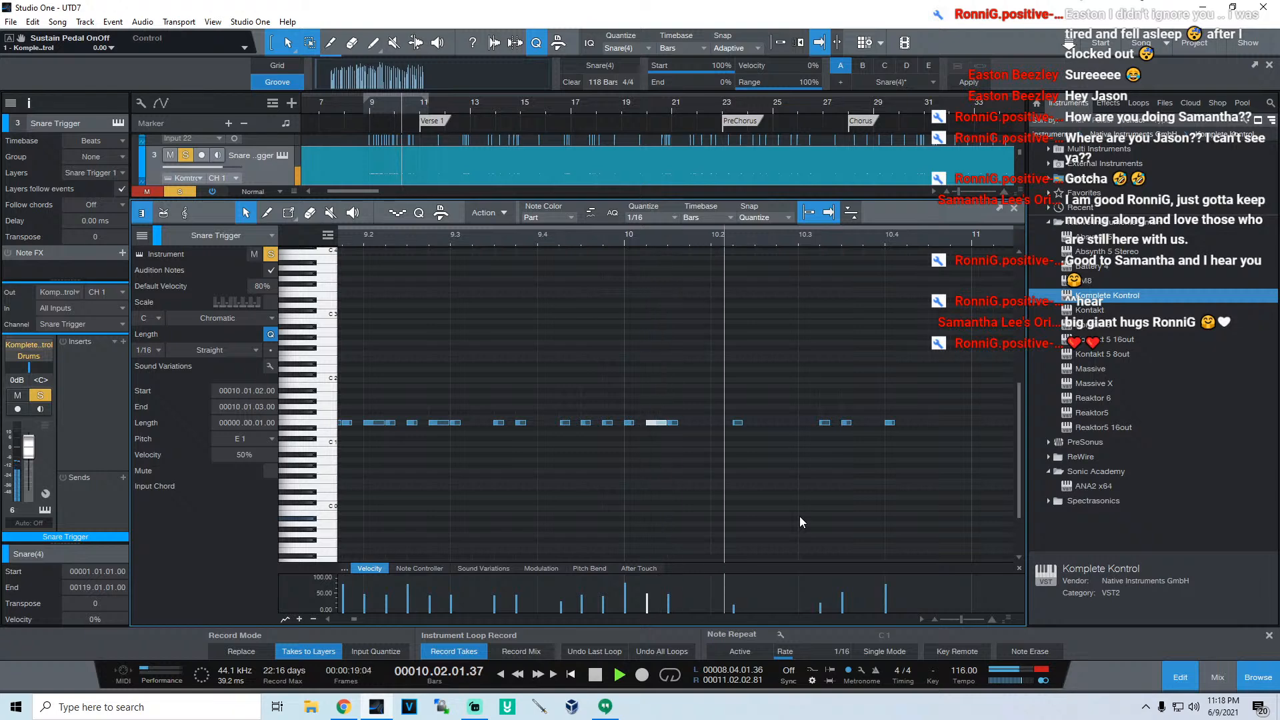
key("space")
Step: Duplicate the hit at 10.1.3 to 10.1.4, set the copy to 77% velocity, and play the fill into bar 10
left_click(674, 423)
key("ctrl+d")
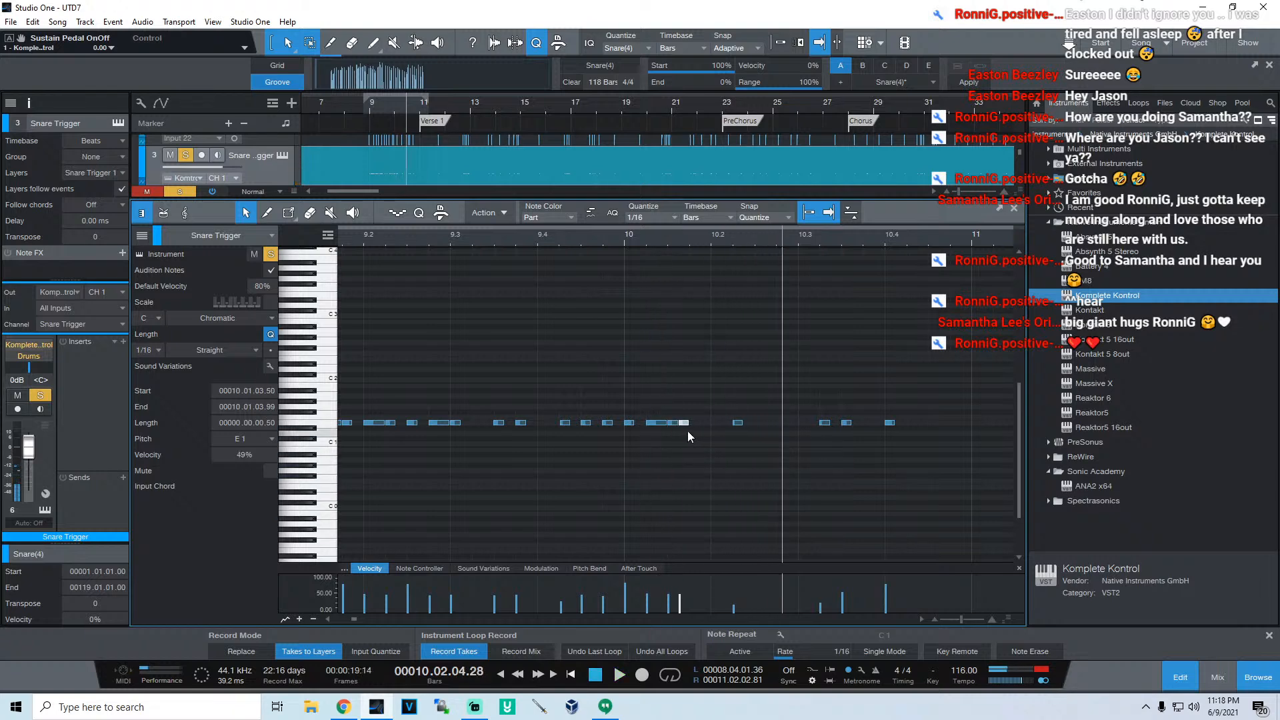
left_click_drag(695, 426, 696, 426)
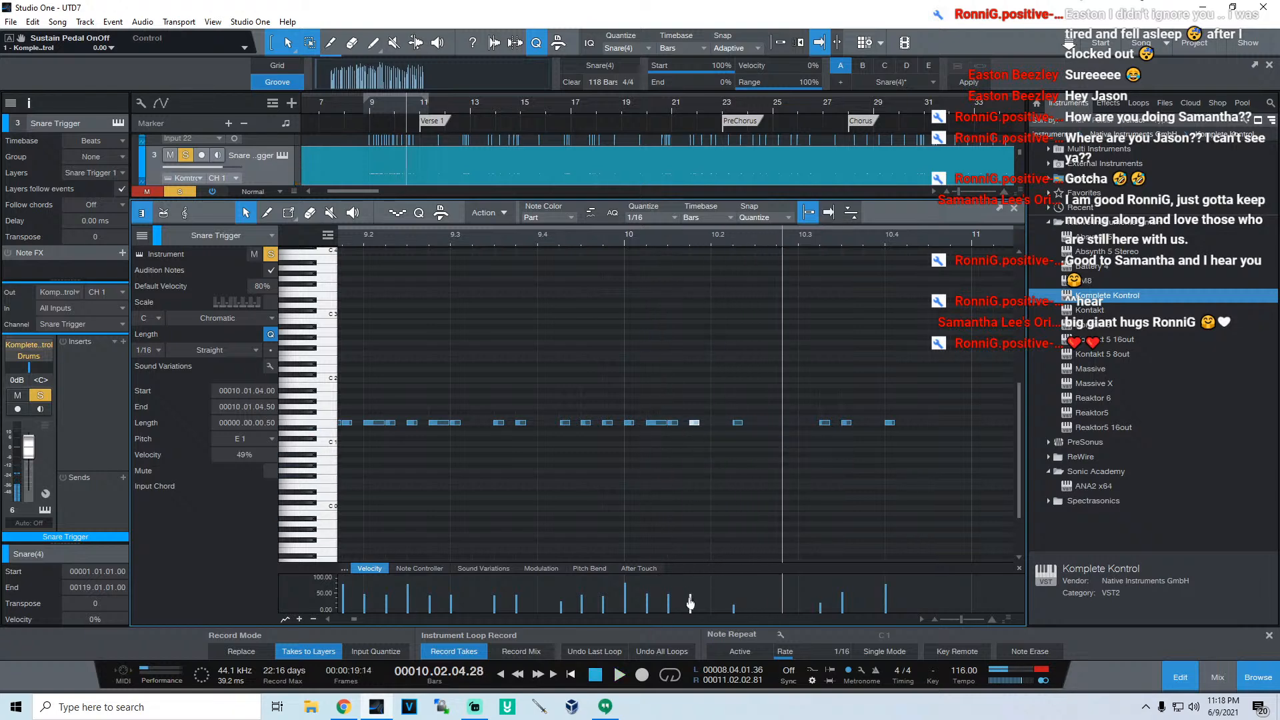
left_click_drag(692, 604, 695, 593)
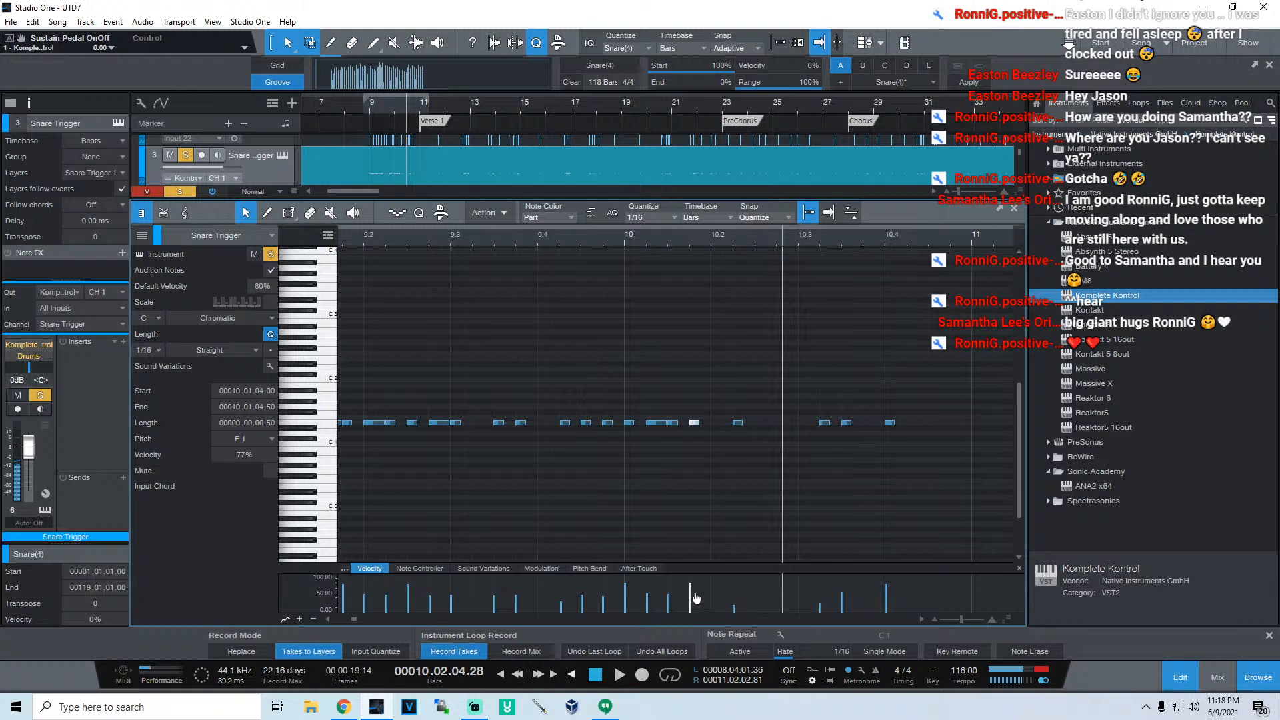
left_click(350, 238)
key("space")
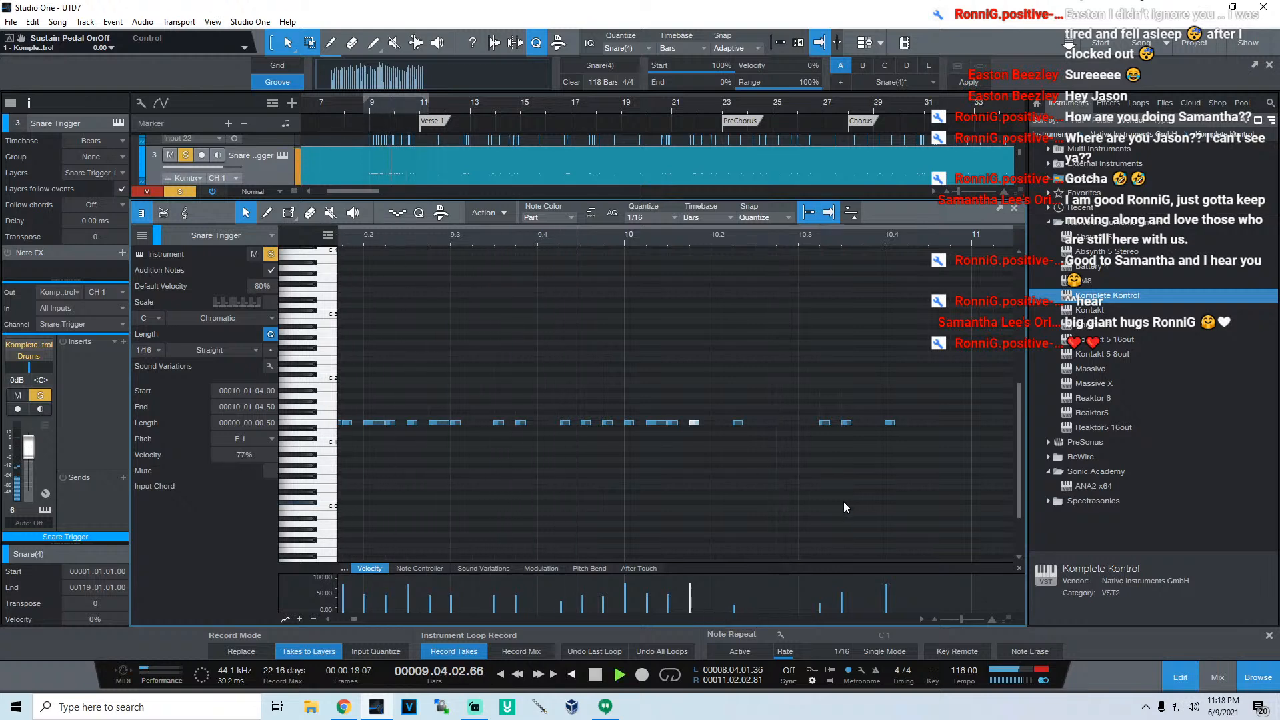
key("space")
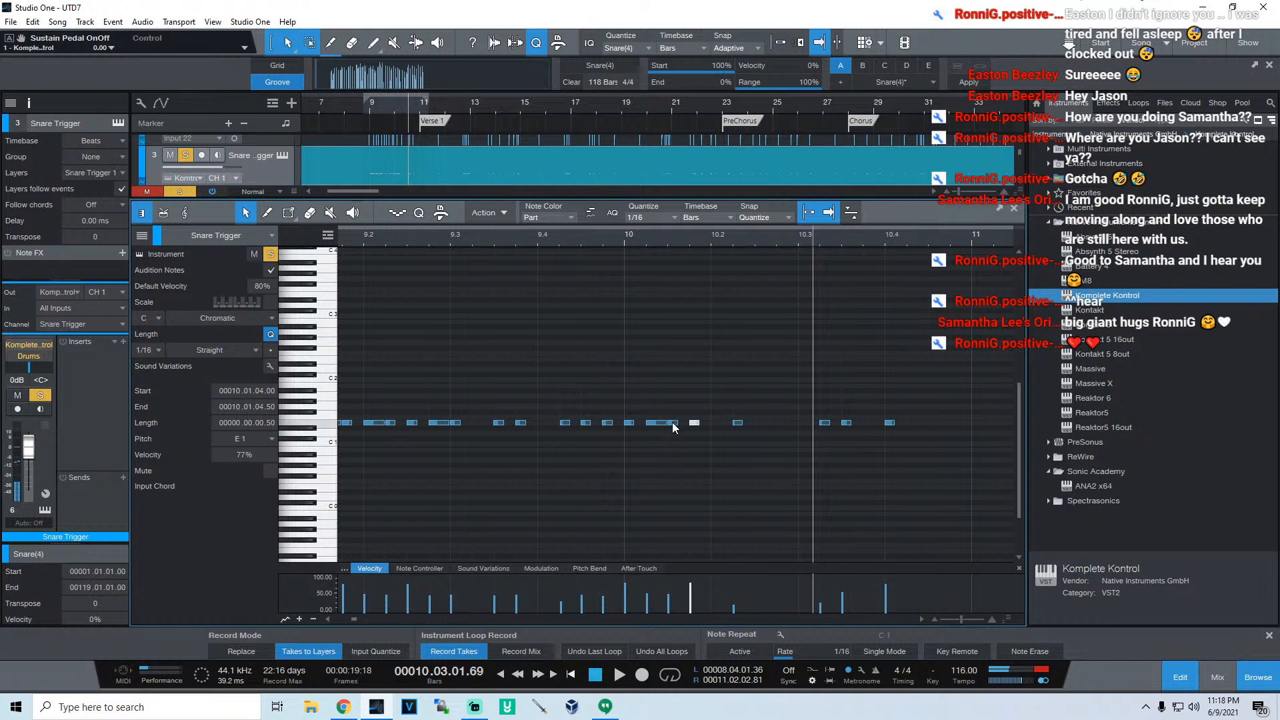
Step: Move the accent to 10.1.3 by setting that hit to 77% velocity and lowering the one at 10.1.4, and replay the fill
left_click(674, 427)
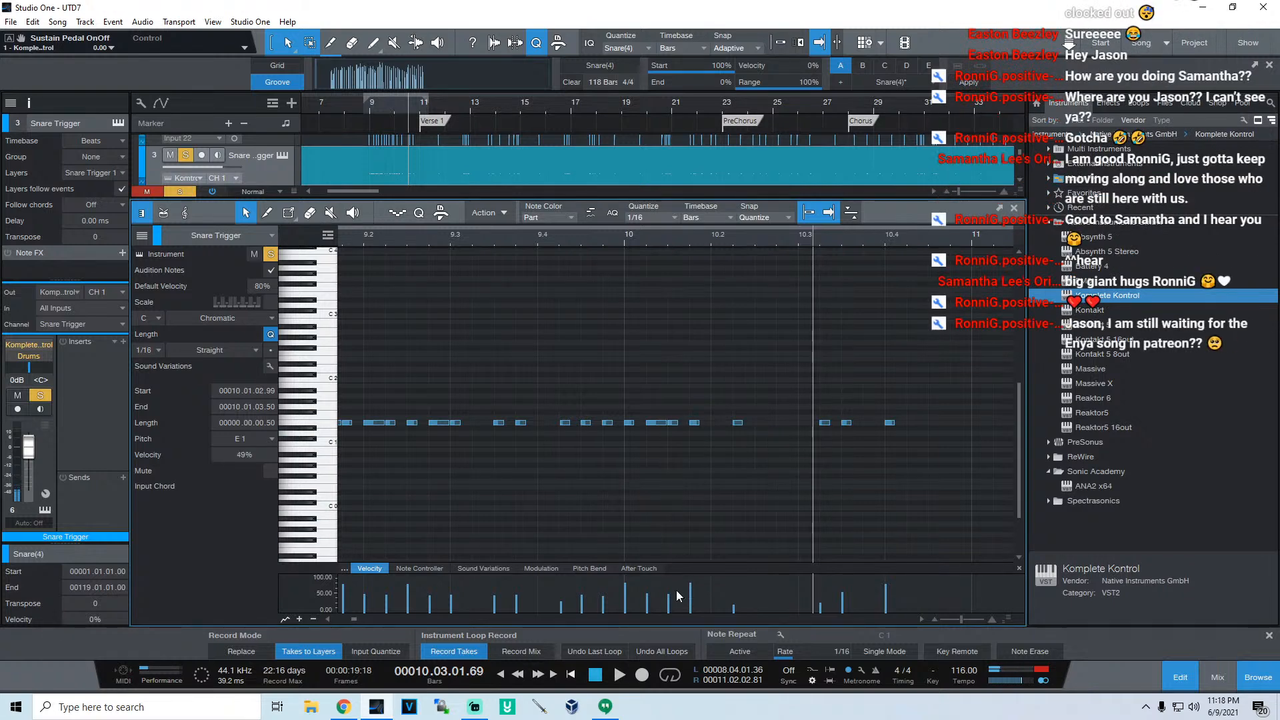
left_click_drag(677, 596, 674, 600)
left_click(350, 237)
key("space")
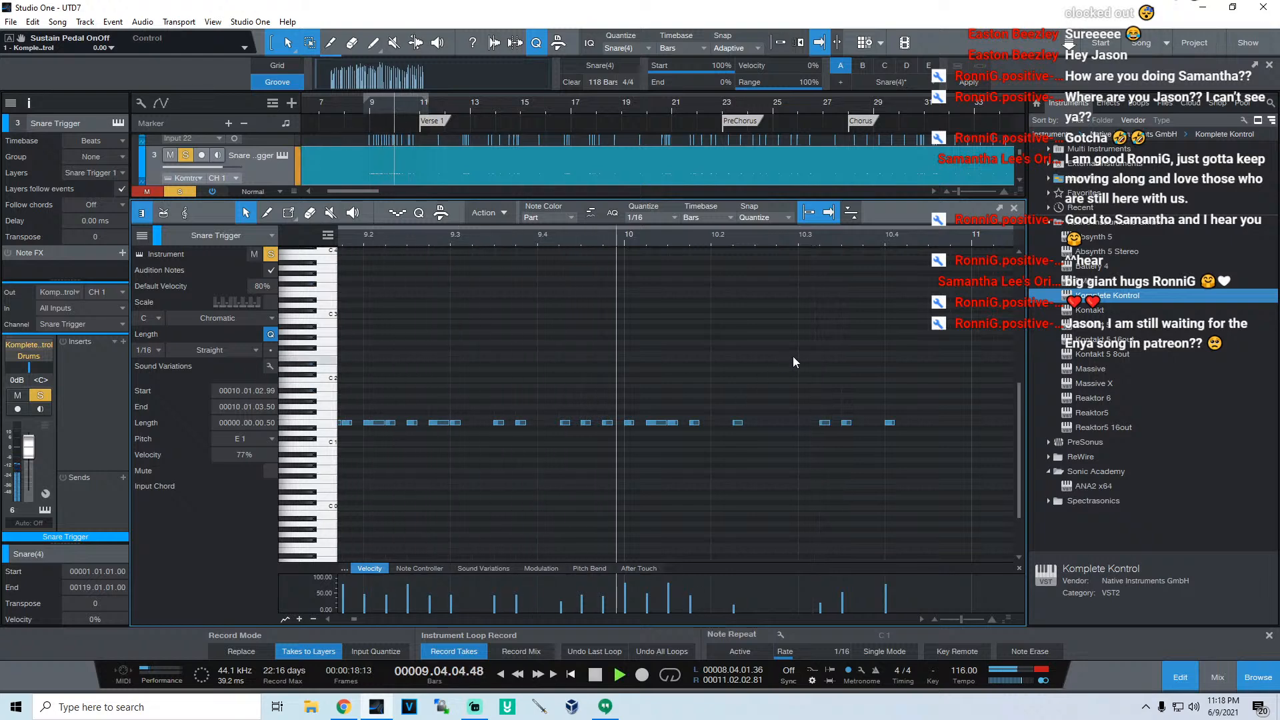
key("space")
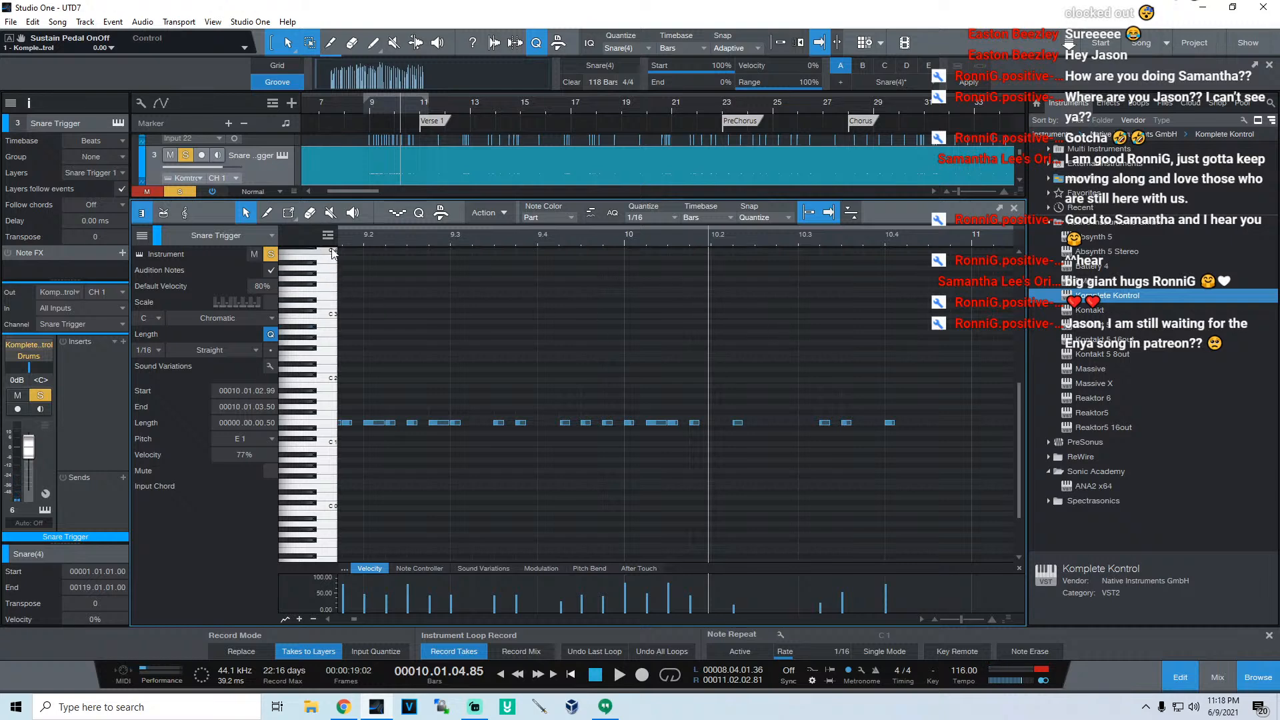
left_click(350, 239)
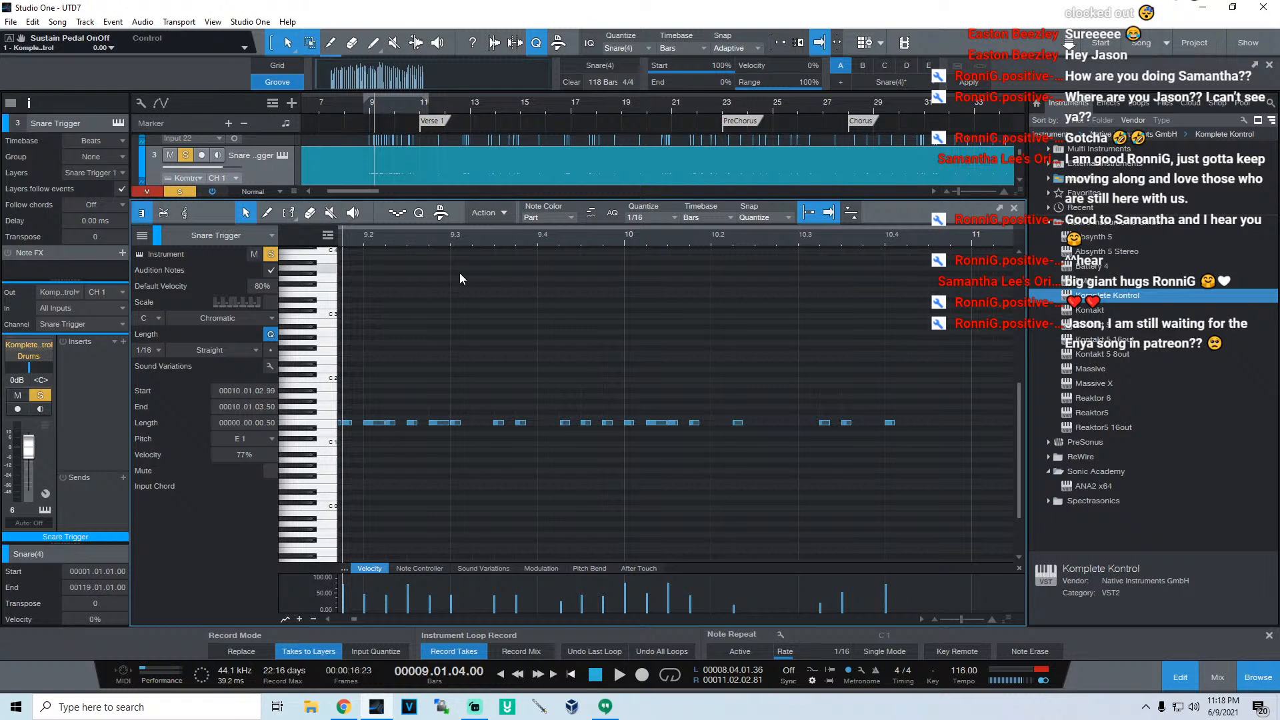
key("space")
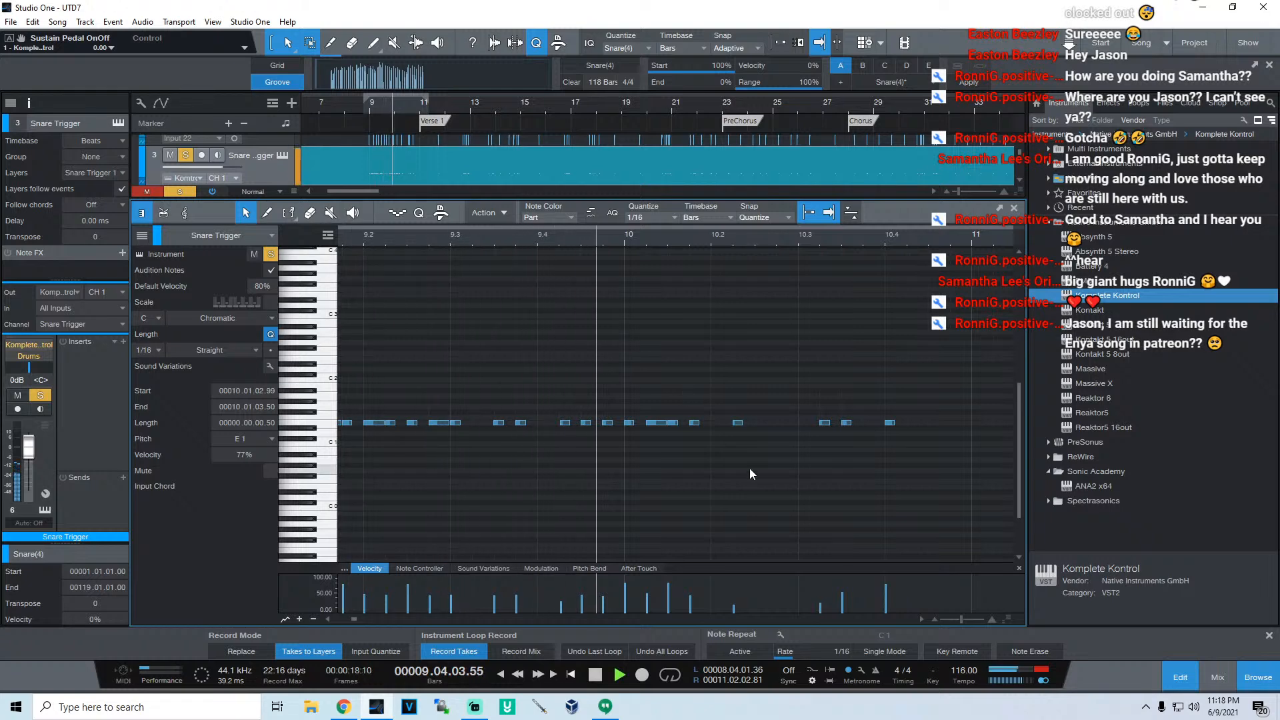
key("space")
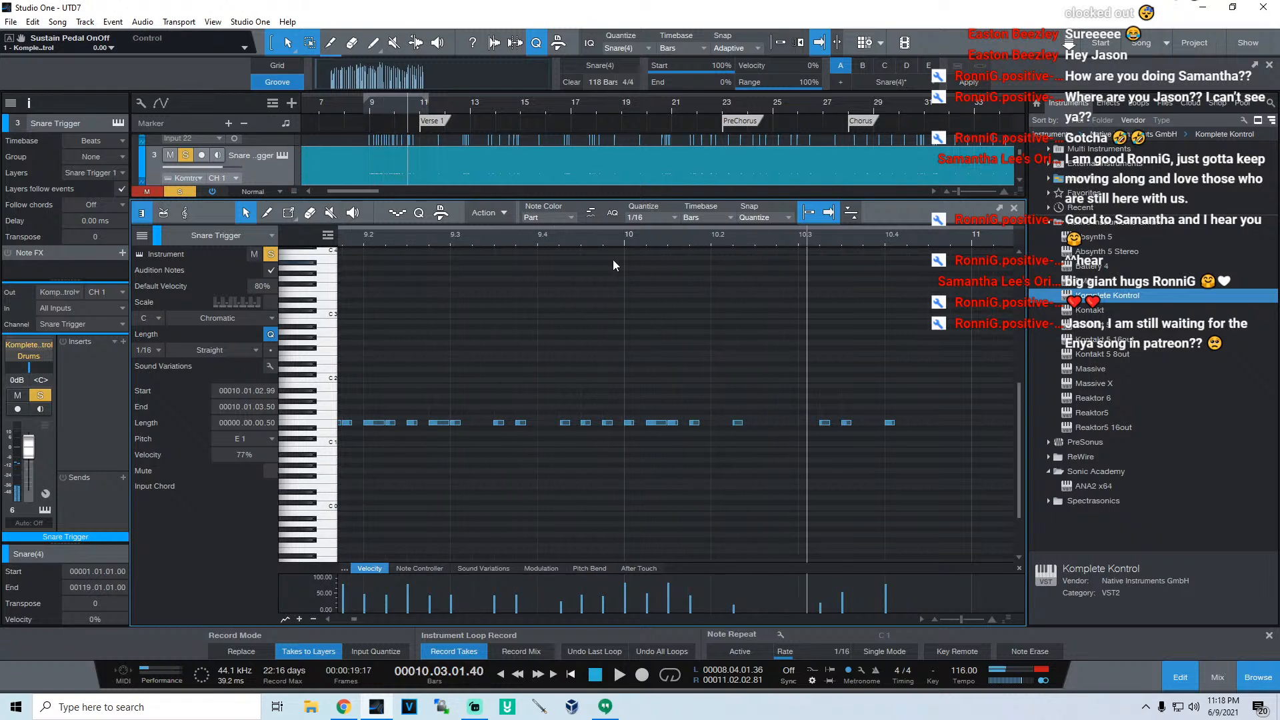
key("space")
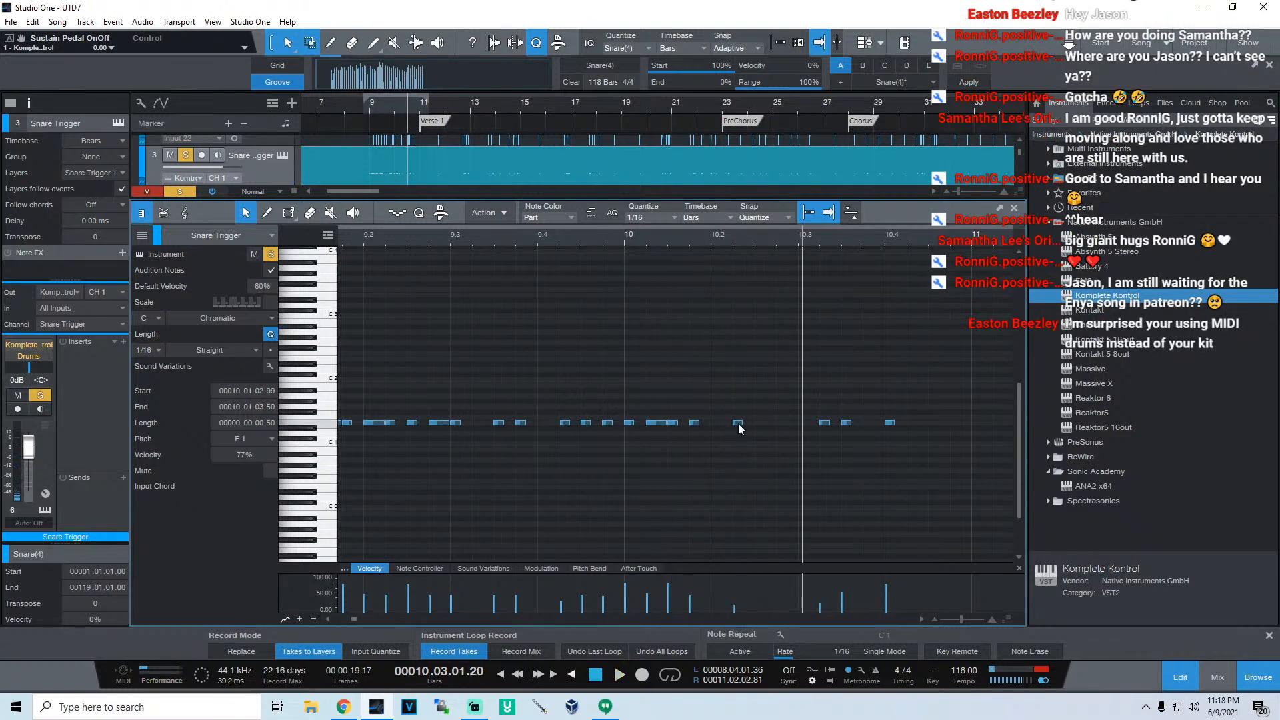
Step: Lengthen the hit at 10.2.2 to a sixteenth, duplicate it to 10.2.3, set both to 43% velocity, and play the result
left_click_drag(745, 423, 751, 437)
key("d")
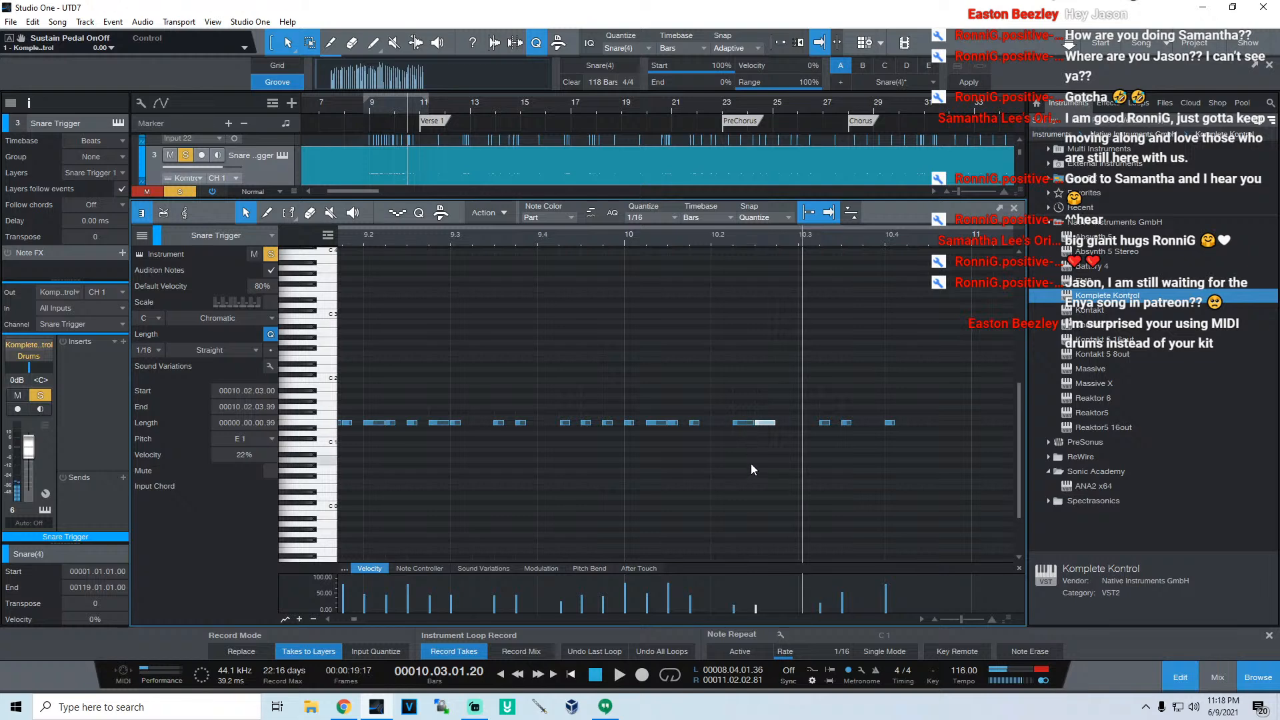
left_click_drag(717, 600, 758, 605)
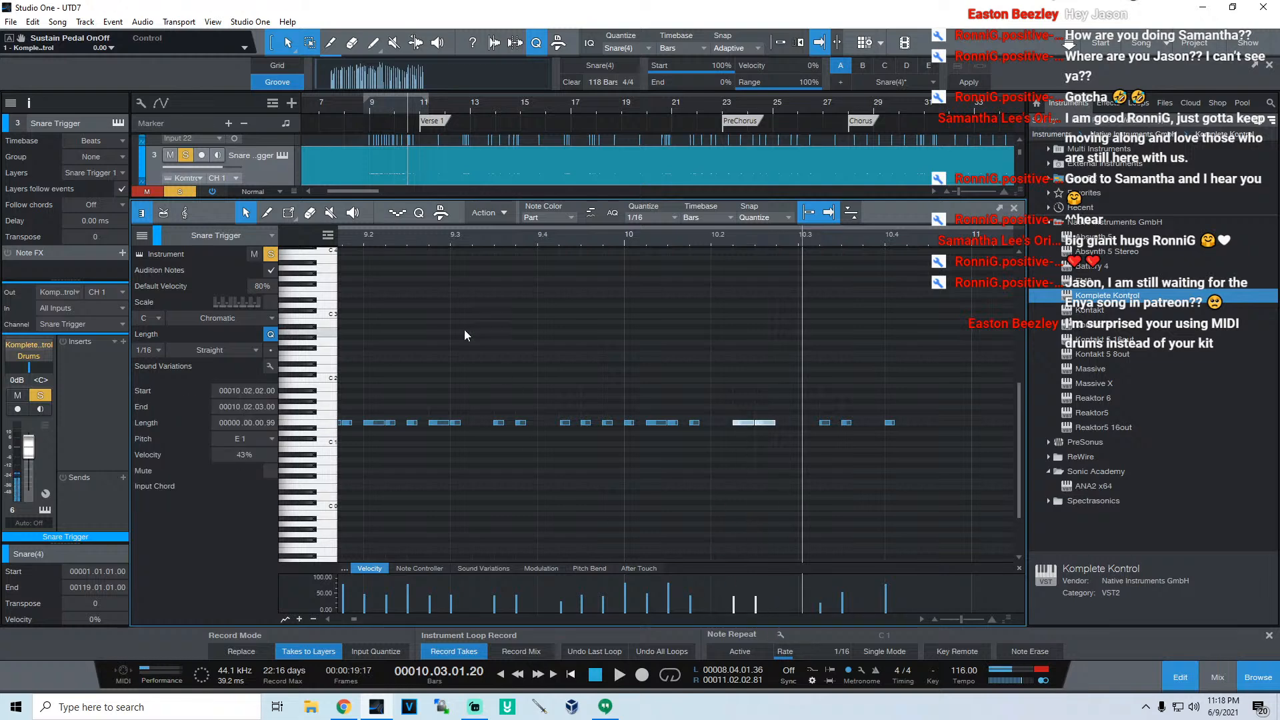
left_click(353, 237)
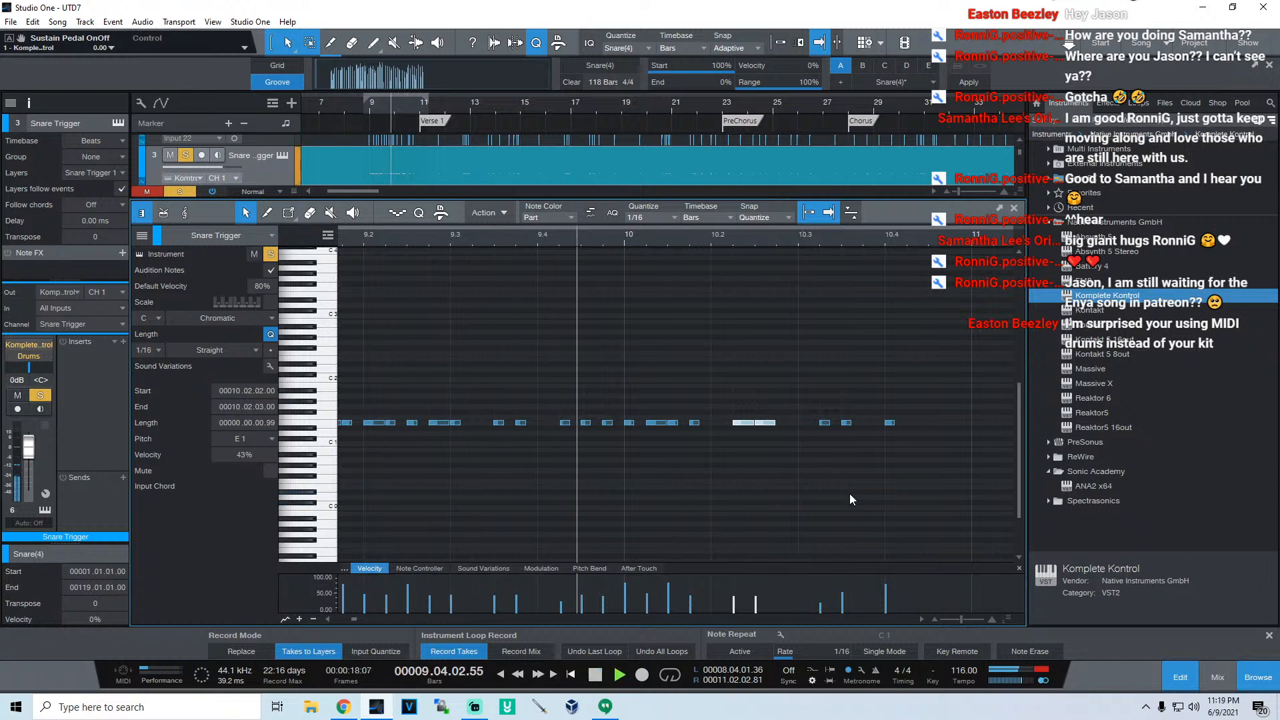
key("space")
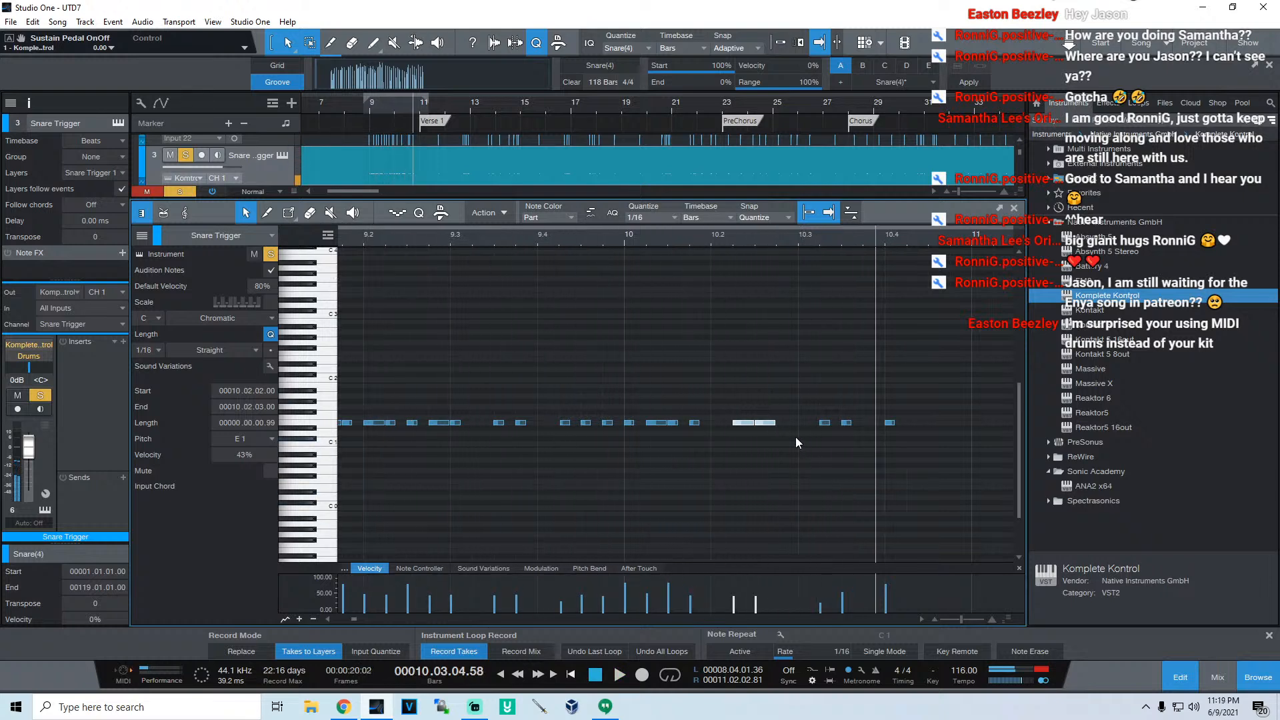
Step: Add sixteenth-long E 1 notes at 10.2.4 and 10.3.1, set both to 45% velocity, and play from 9.2.1 into bar 10
left_click(785, 422)
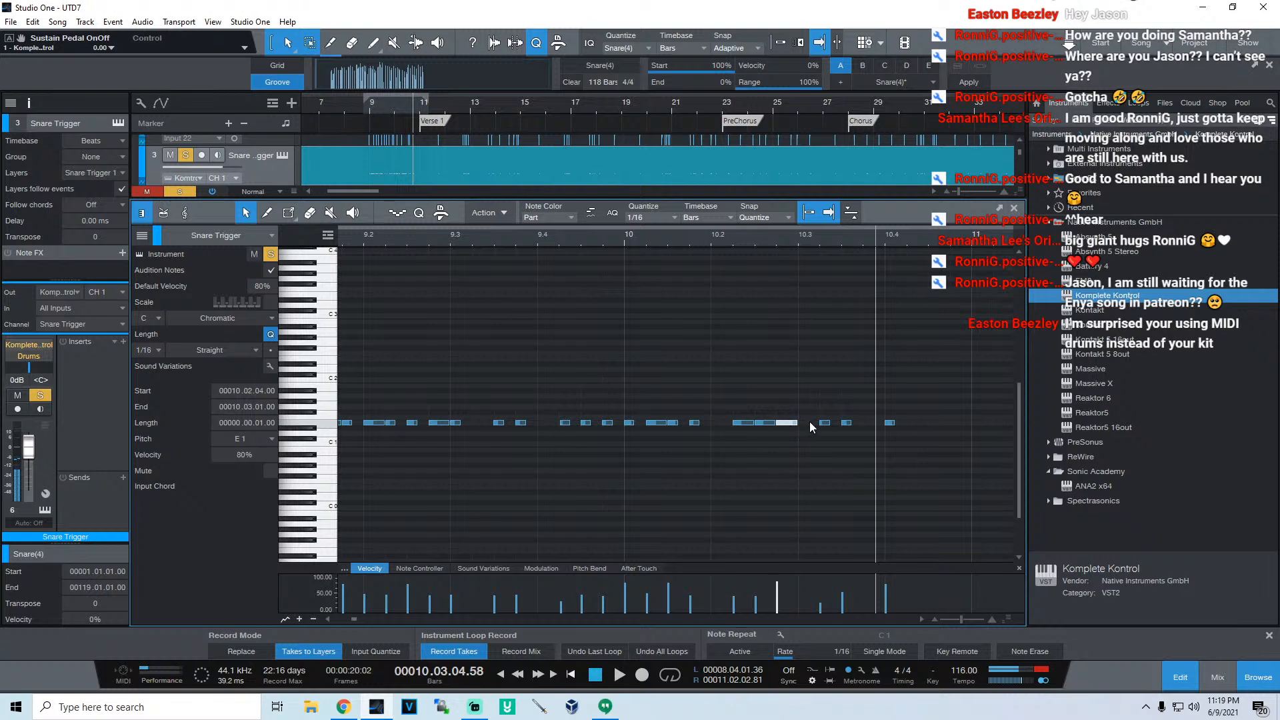
left_click(808, 423)
left_click_drag(774, 576, 775, 595)
left_click(367, 235)
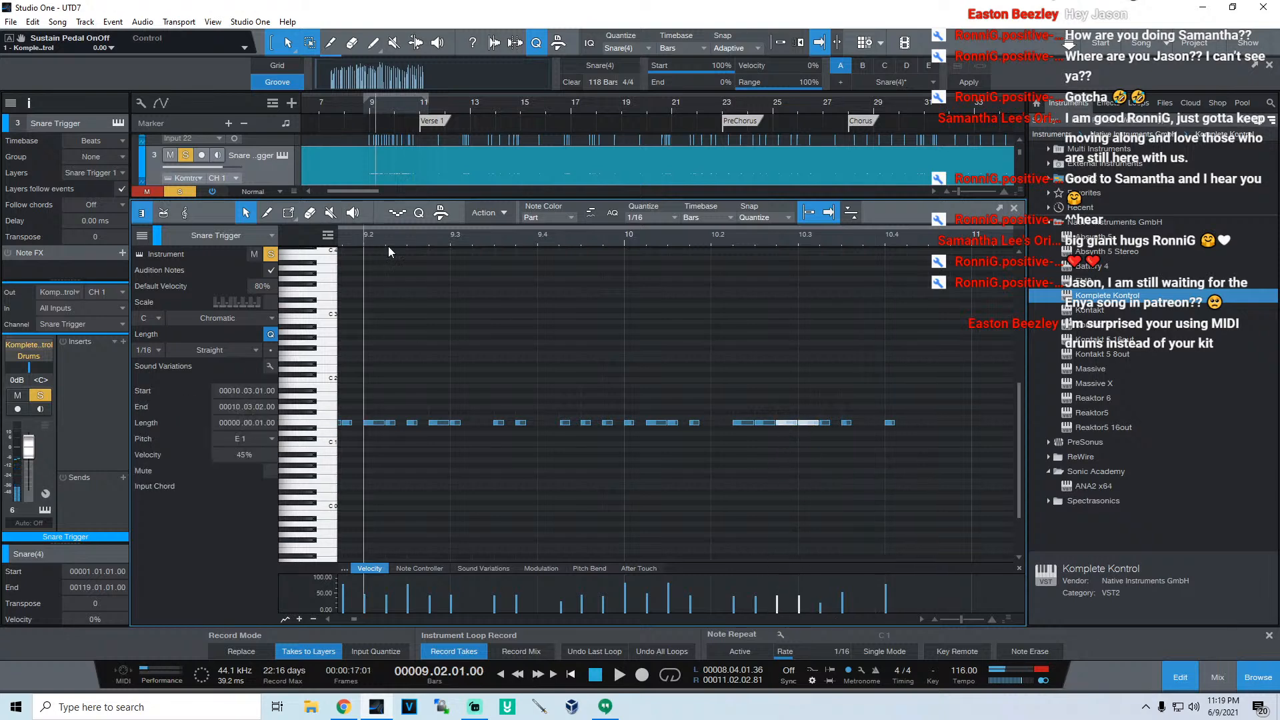
key("space")
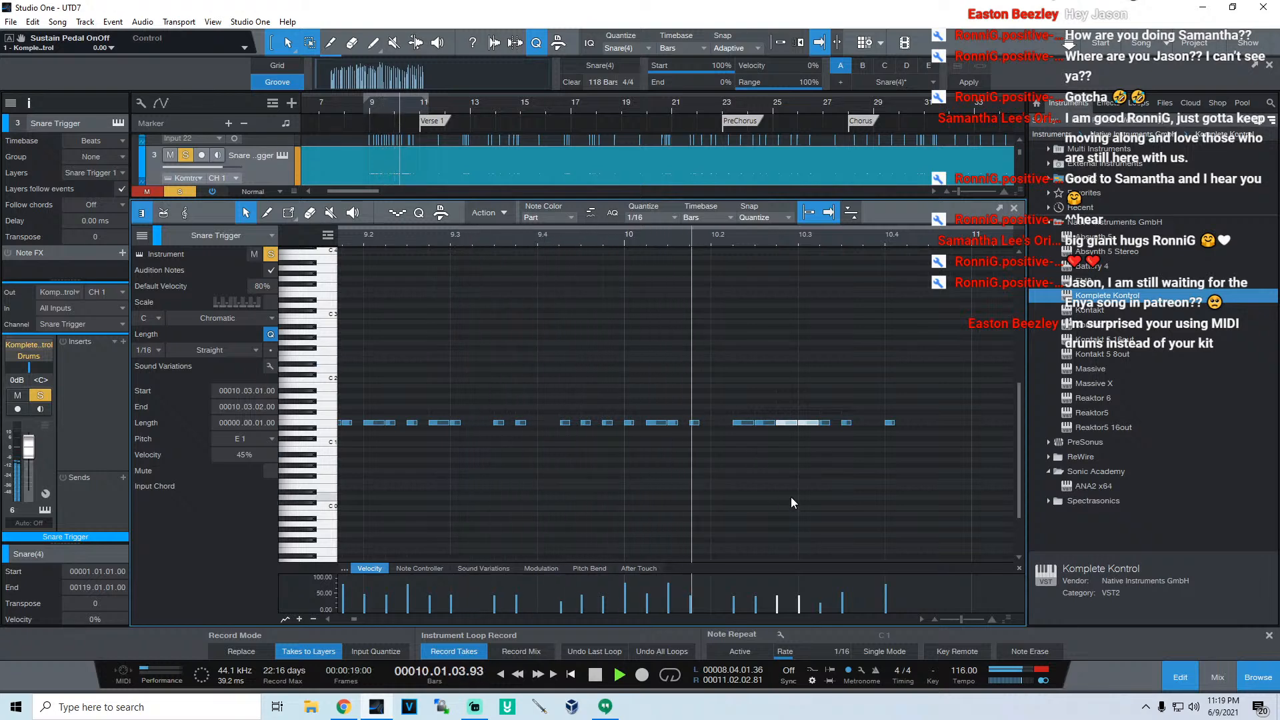
key("space")
Step: Play the whole snare fill from 8.3.3 into bar 11 to check the added hits
left_click_drag(647, 238, 683, 233)
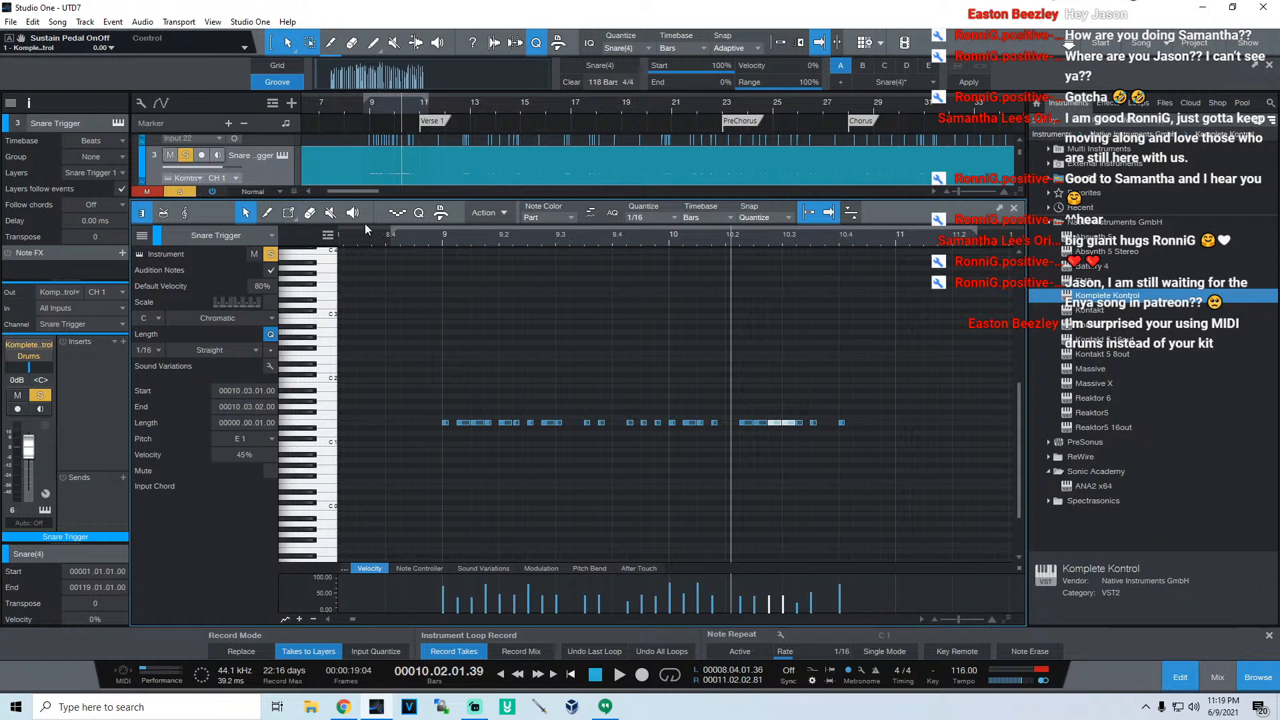
left_click(367, 241)
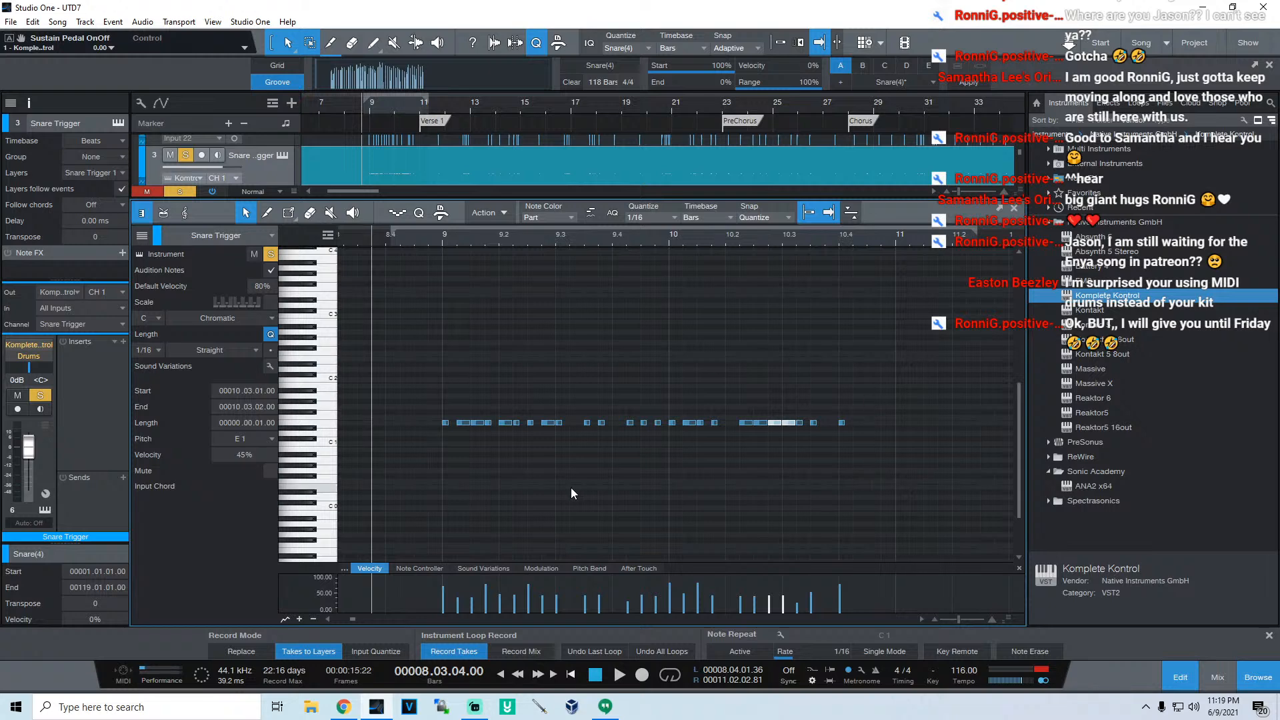
left_click(358, 233)
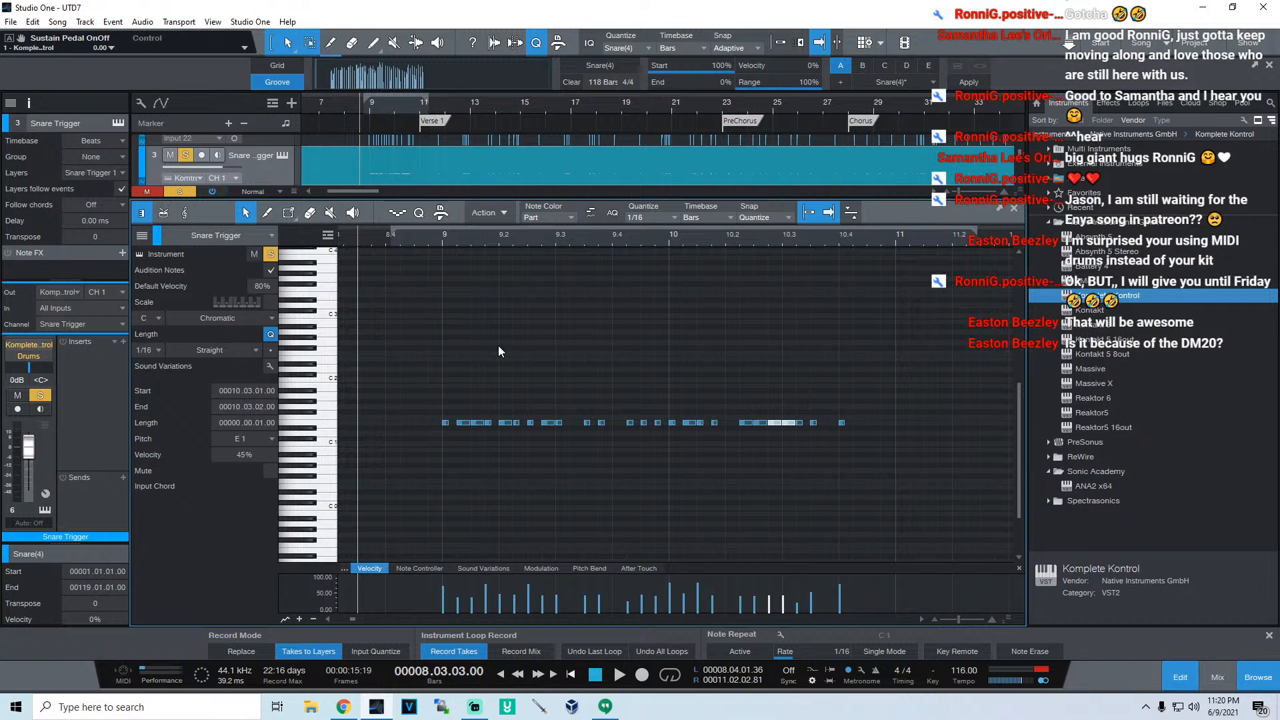
left_click(372, 237)
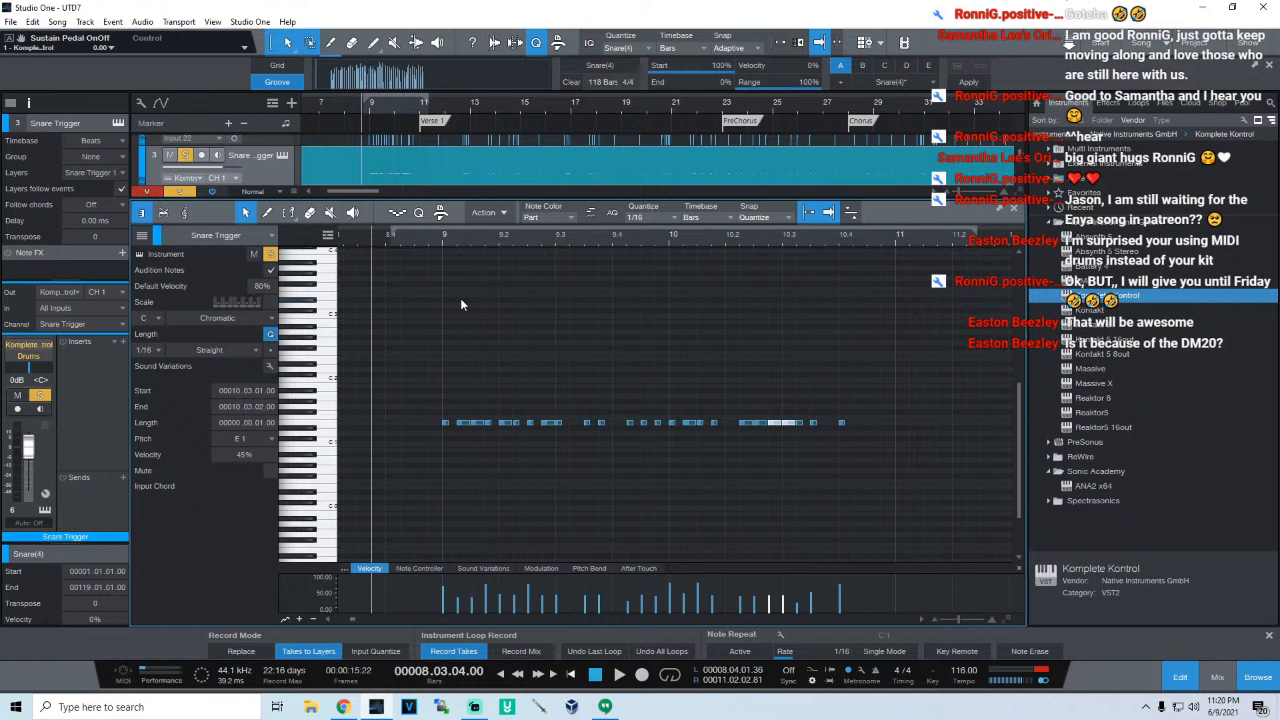
left_click(355, 234)
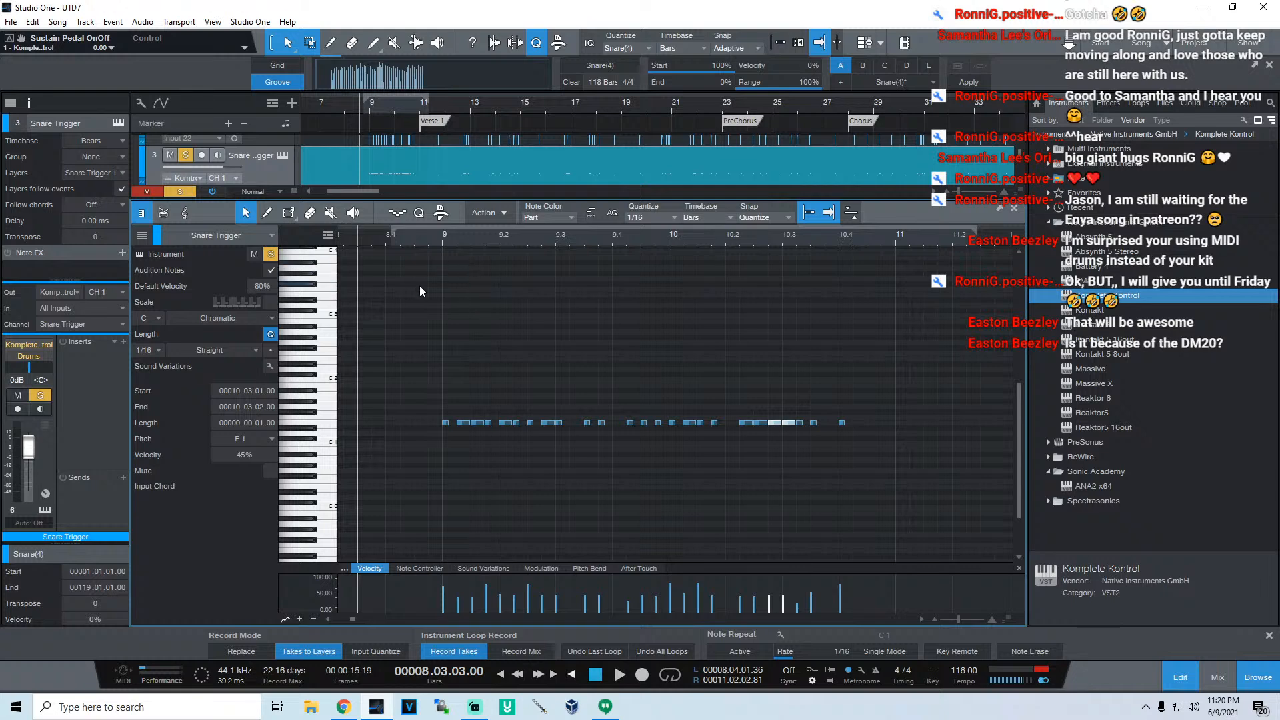
key("space")
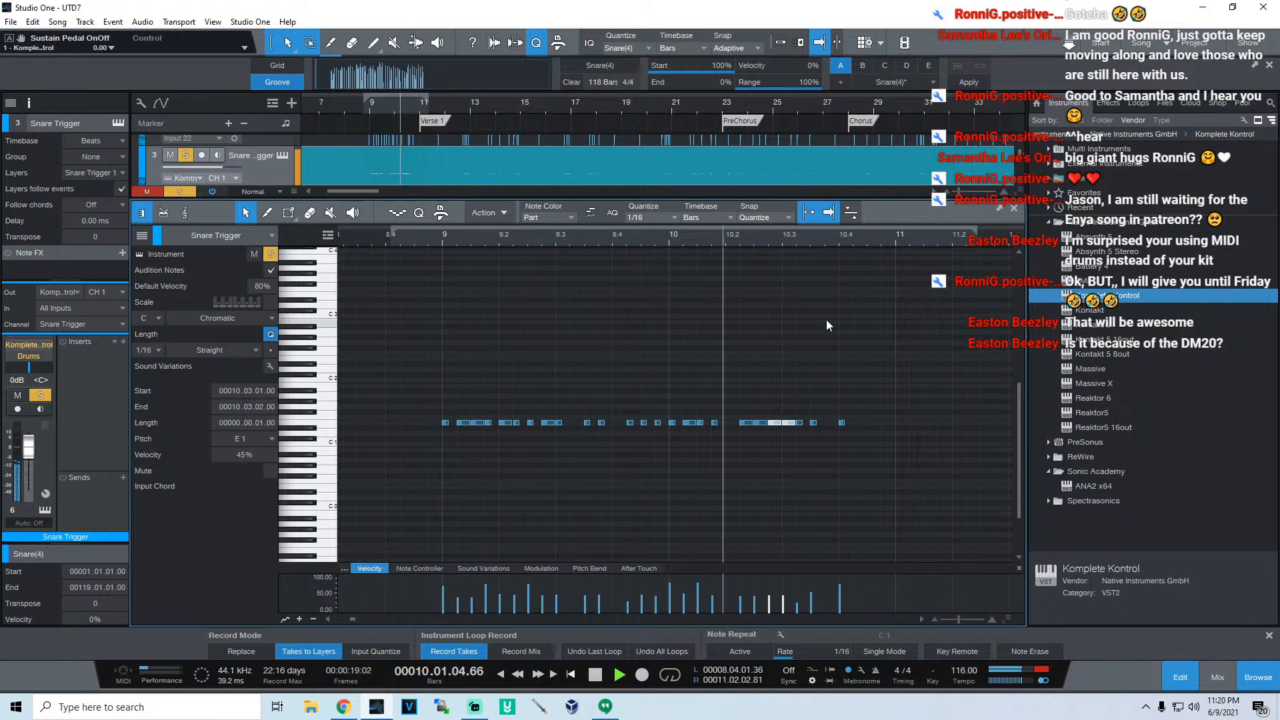
key("space")
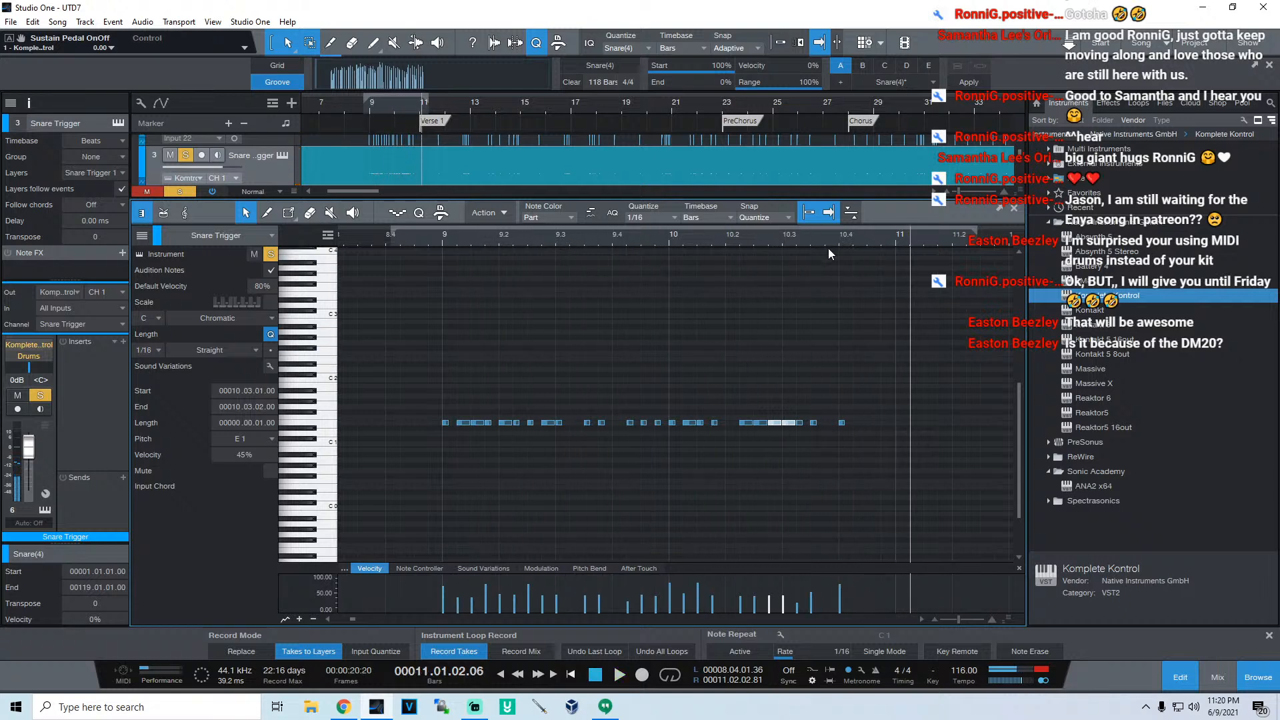
Step: Play the second half of bar 10 and add a sixteenth-long E 1 note at 10.3.4
left_click_drag(833, 238, 631, 313)
key("space")
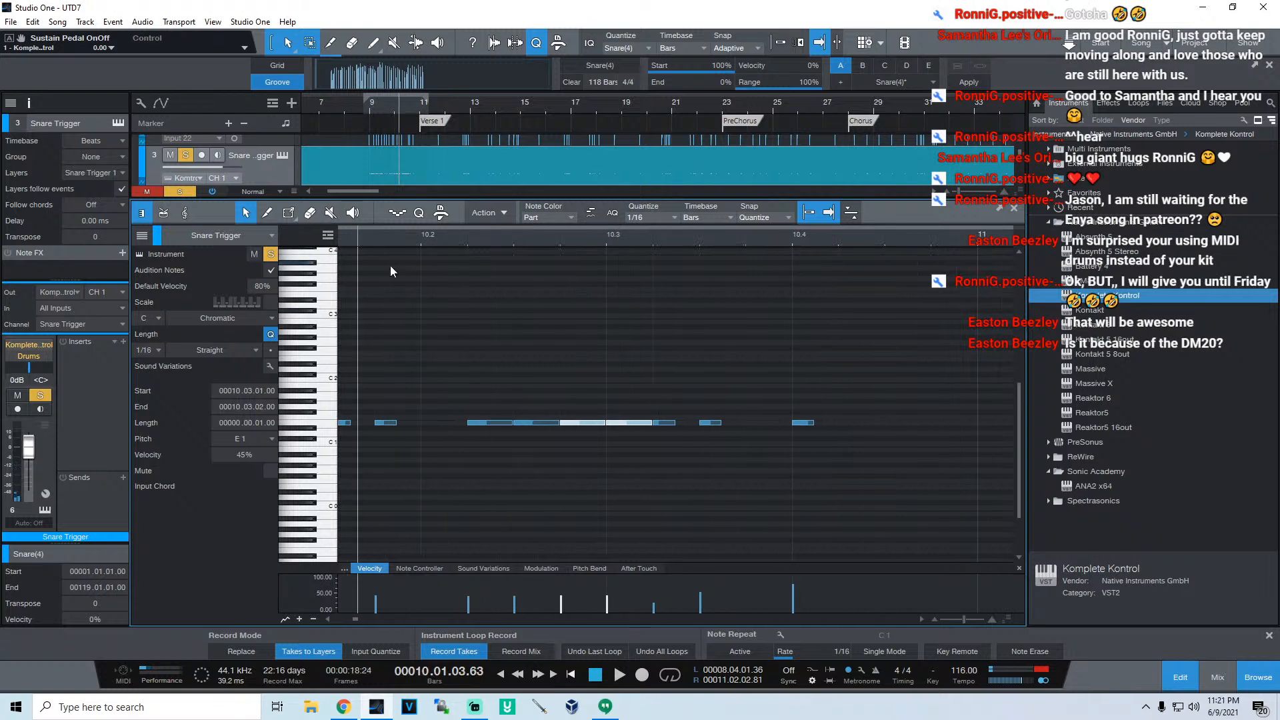
key("space")
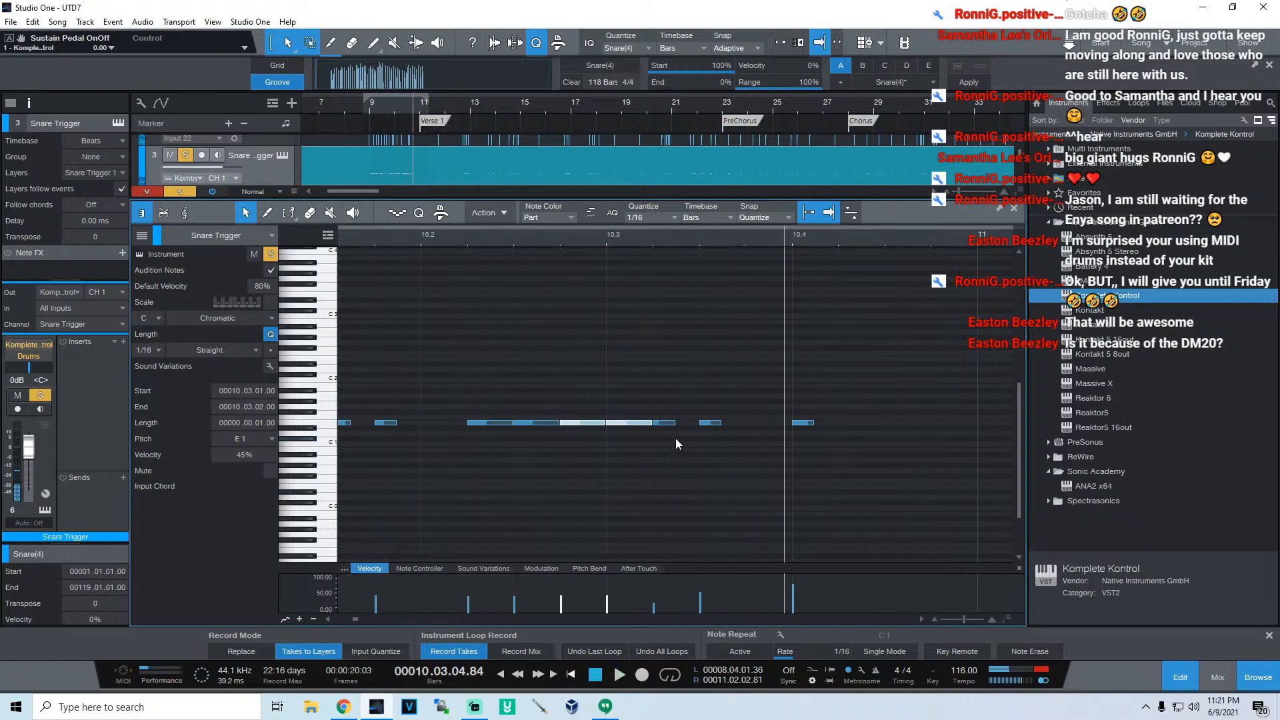
double_click(756, 423)
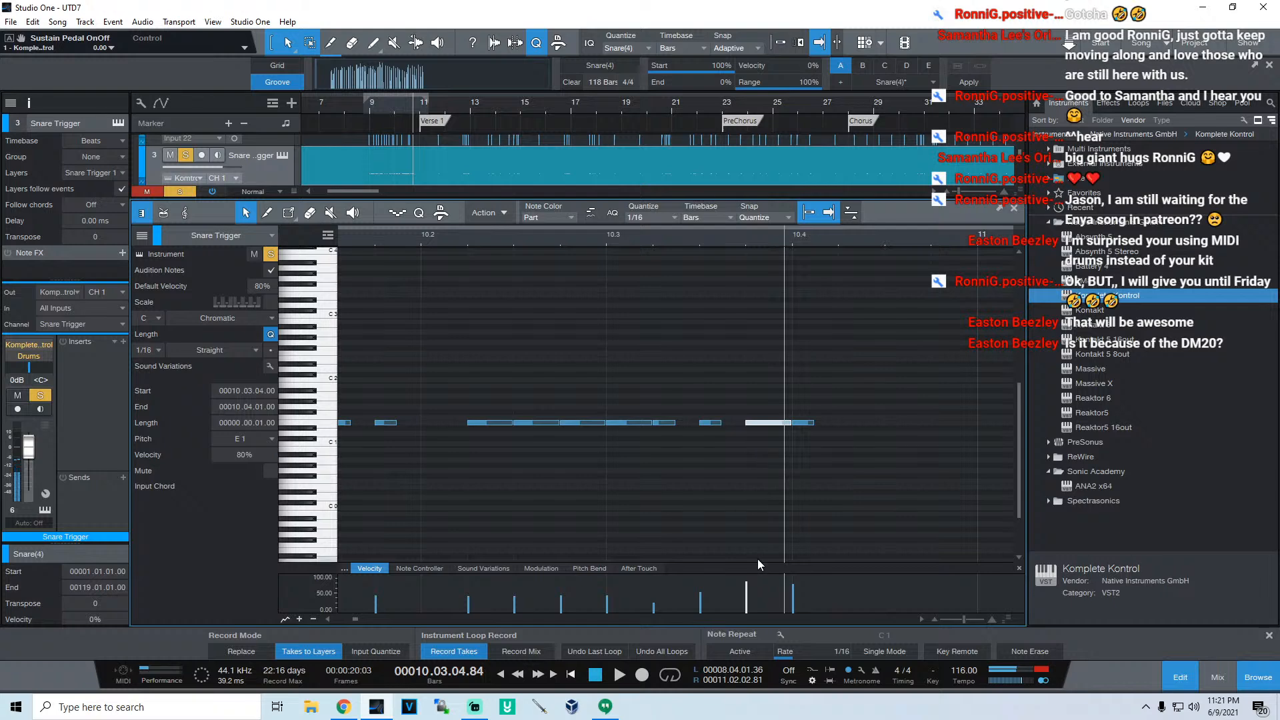
Step: Raise the hit at 10.4.1 to nearly full velocity, shape rising velocities from 10.3.1 to 10.3.3, and play into bar 11
left_click_drag(794, 595, 793, 578)
left_click_drag(701, 610, 611, 605)
left_click_drag(559, 241, 590, 234)
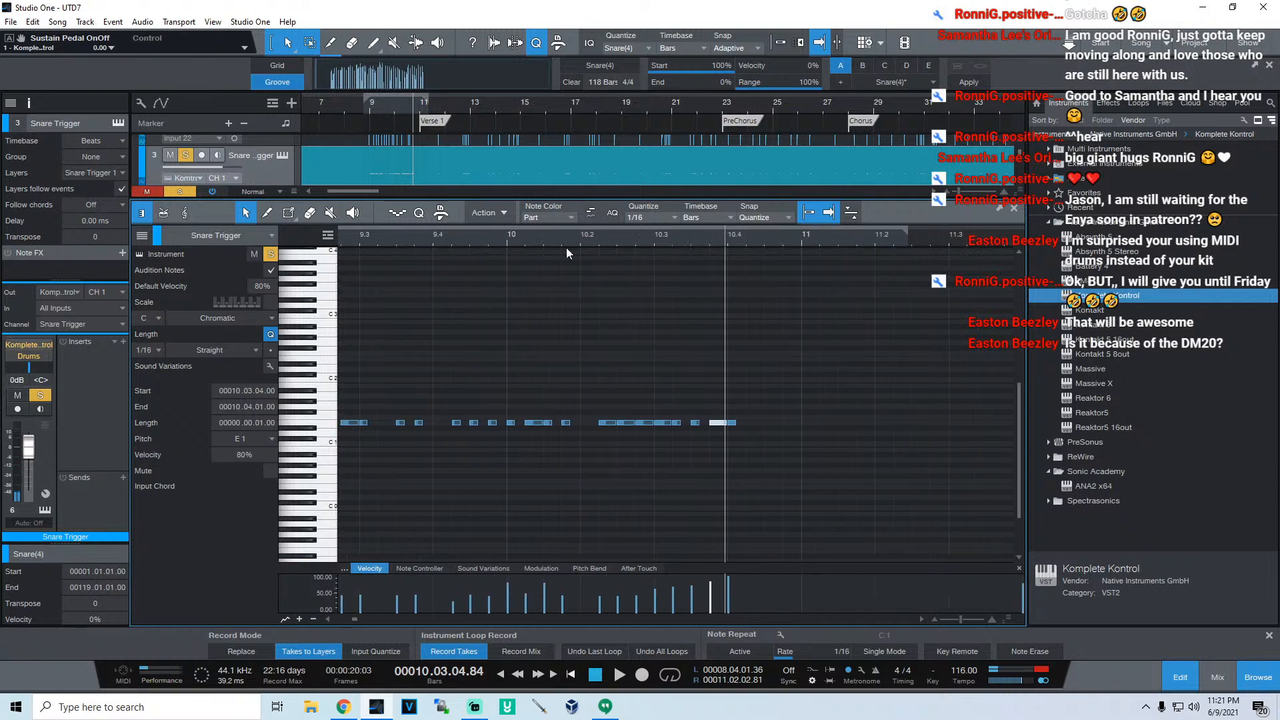
left_click(362, 235)
key("space")
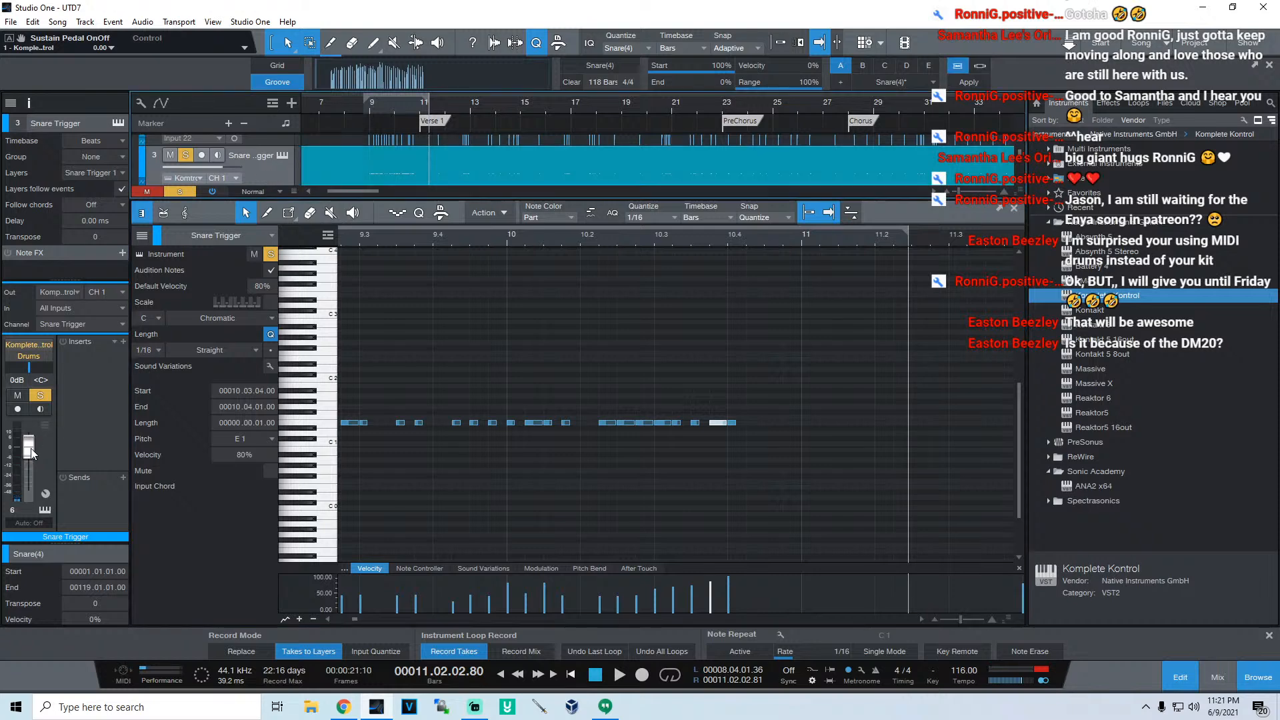
Step: Lower the Snare Trigger track's volume to -7.9 dB and play from before the fill into bar 12
left_click_drag(30, 441, 30, 450)
left_click_drag(404, 239, 540, 253)
left_click(520, 235)
key("space")
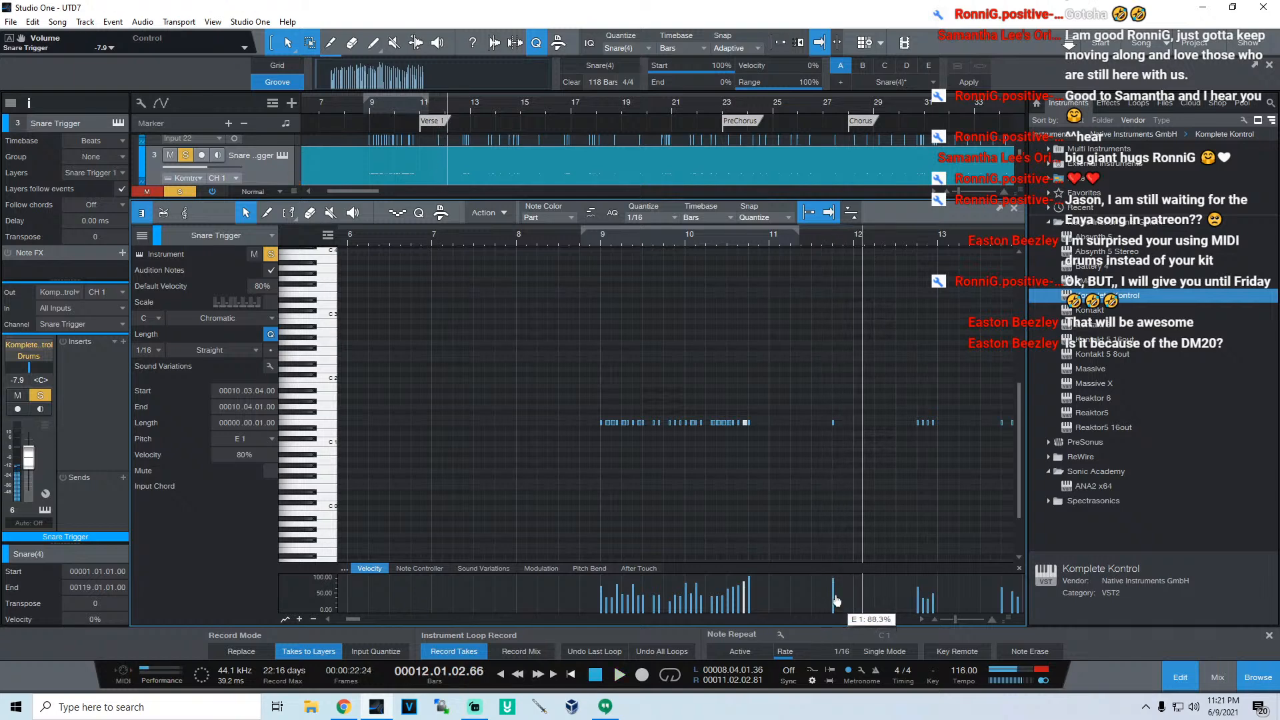
Step: Raise the single hit in bar 11 to full velocity and play from 8.4.1 through bar 12
left_click_drag(837, 601, 838, 592)
left_click(579, 235)
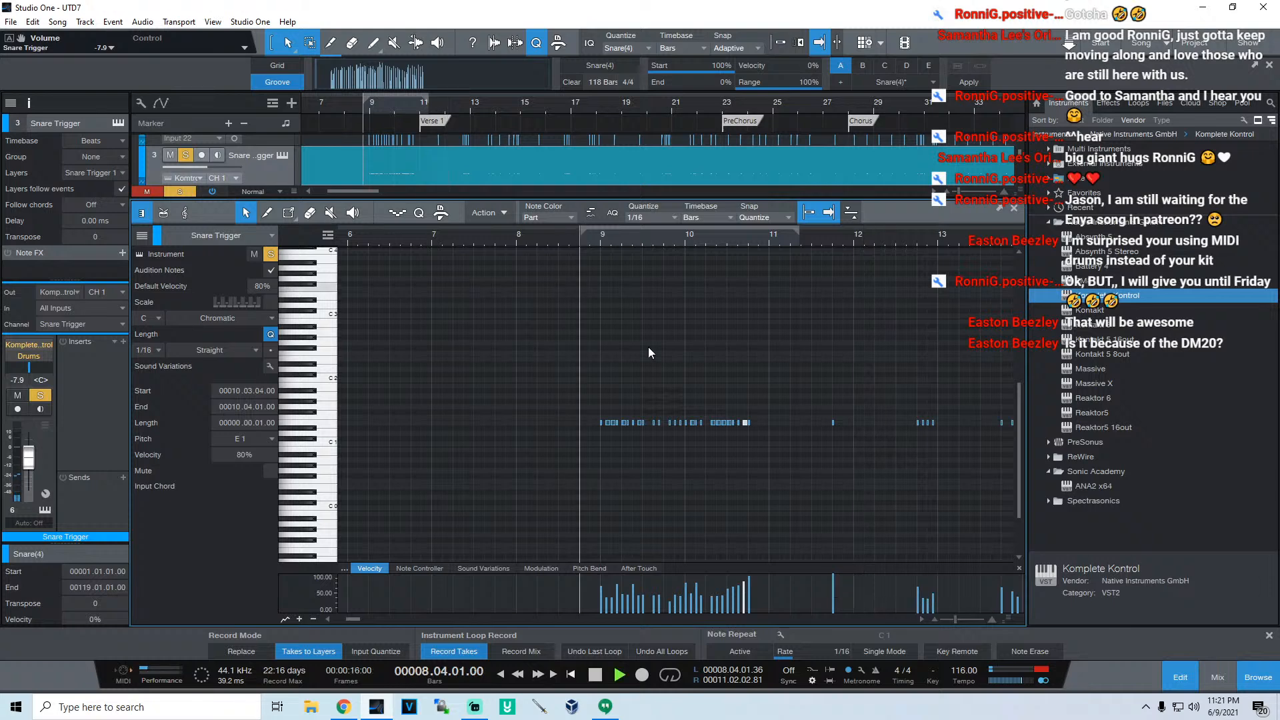
key("space")
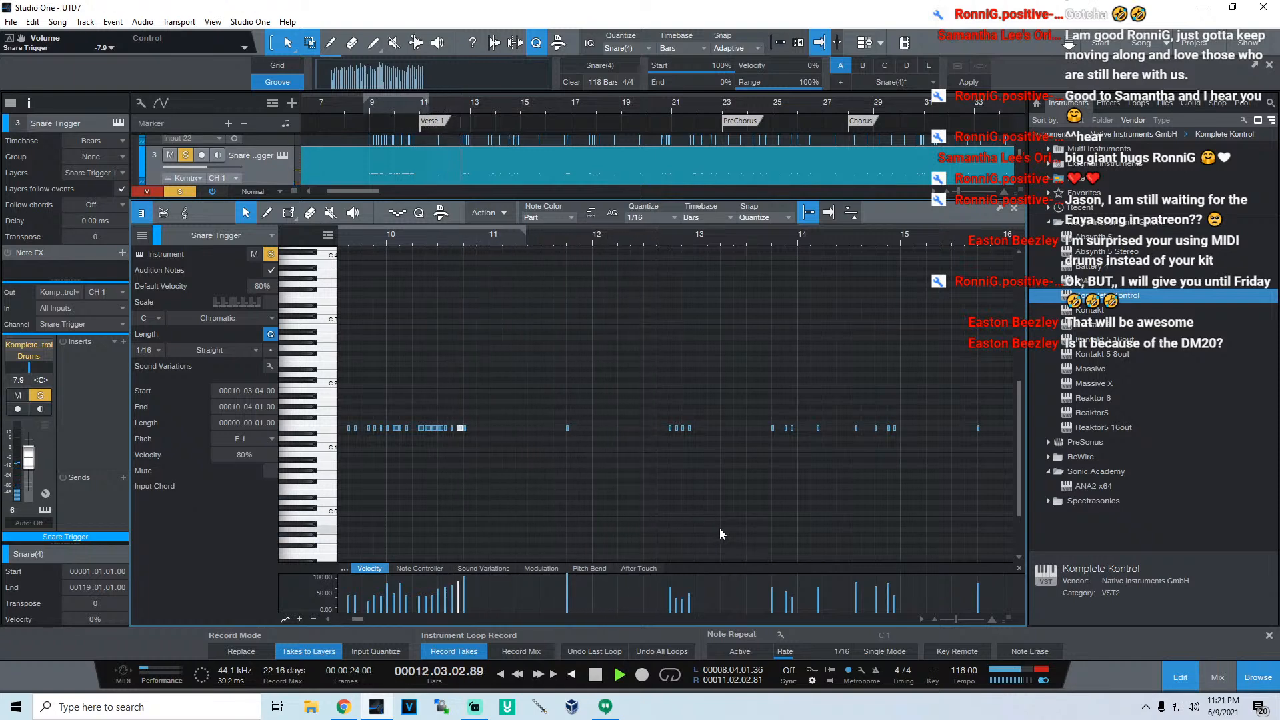
Step: Raise the four hits at the end of bar 12 to 100% velocity and play on from bar 10
key("space")
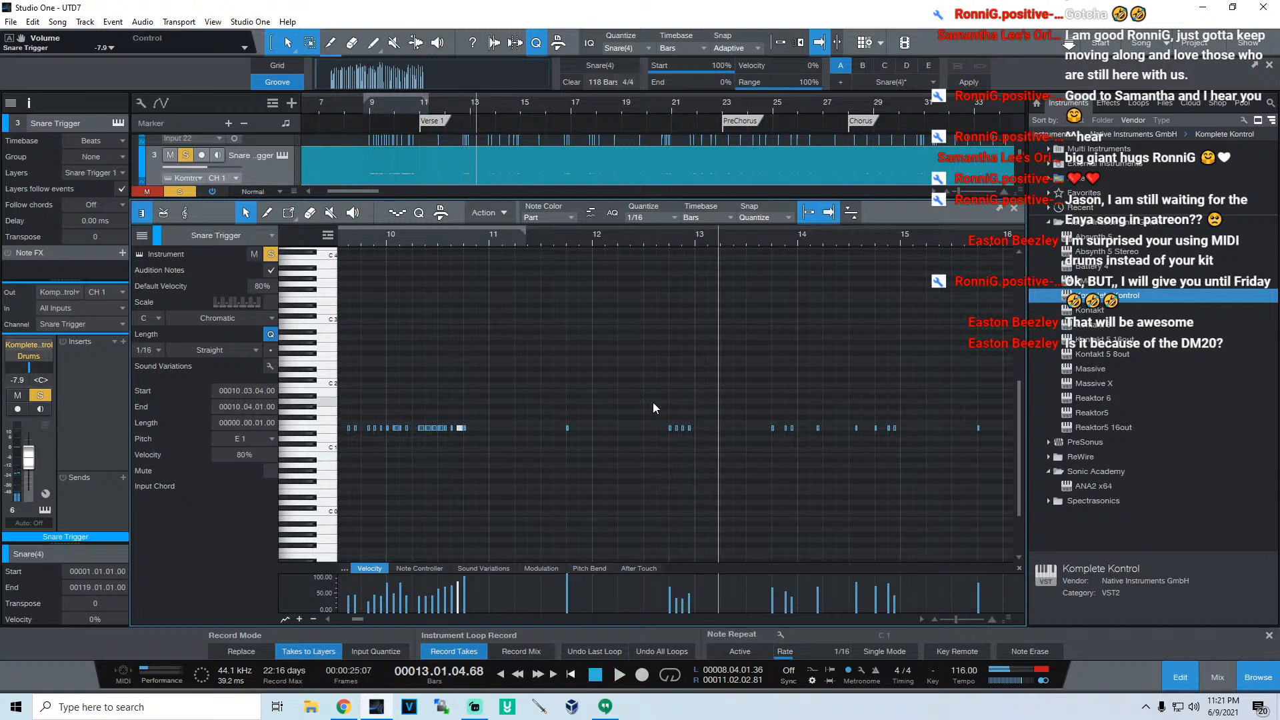
left_click_drag(654, 403, 695, 446)
left_click_drag(677, 596, 672, 466)
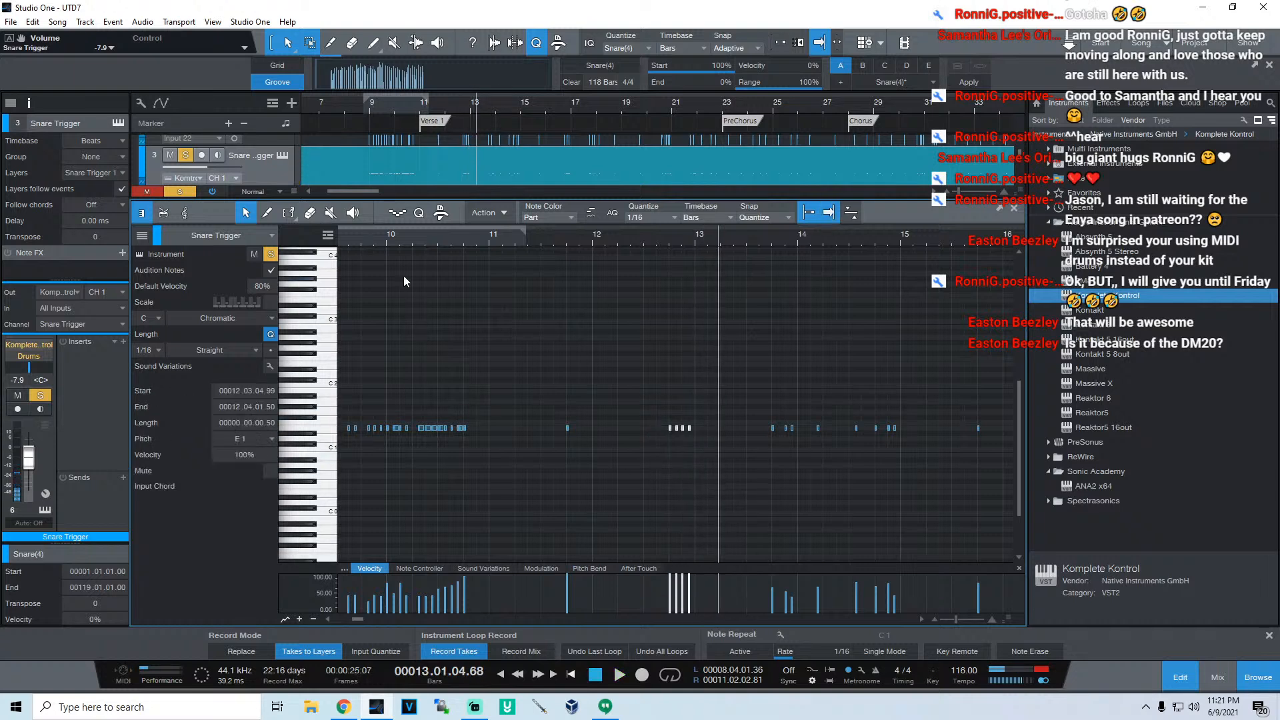
left_click(403, 233)
key("space")
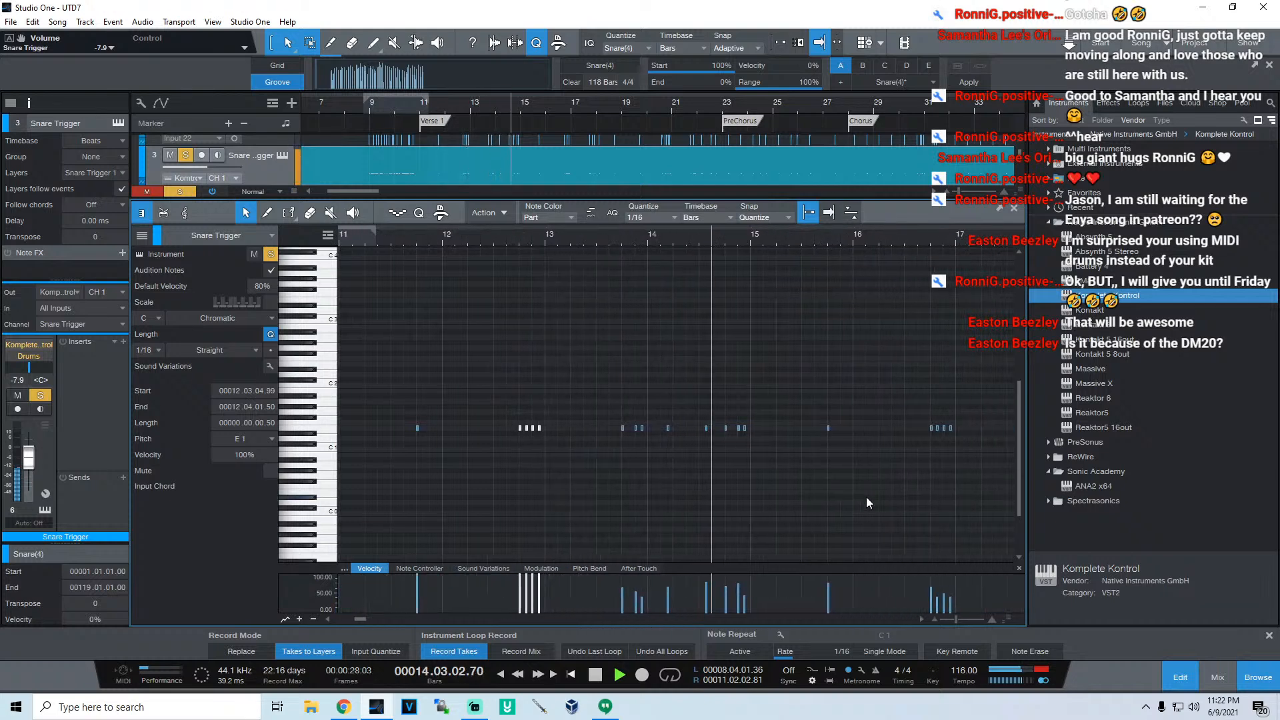
Step: Raise all hits from the end of bar 13 through bar 14 to full velocity and play the passage into bar 15
key("space")
left_click_drag(546, 412, 729, 460)
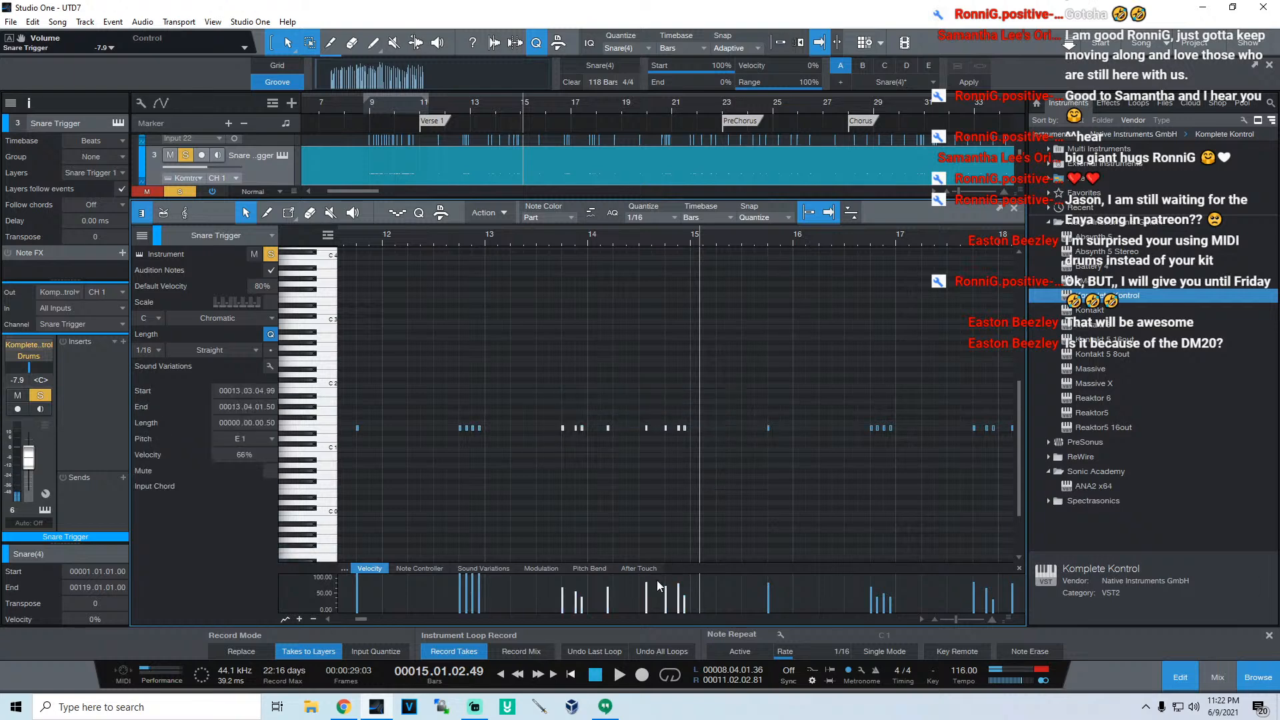
left_click(420, 237)
key("space")
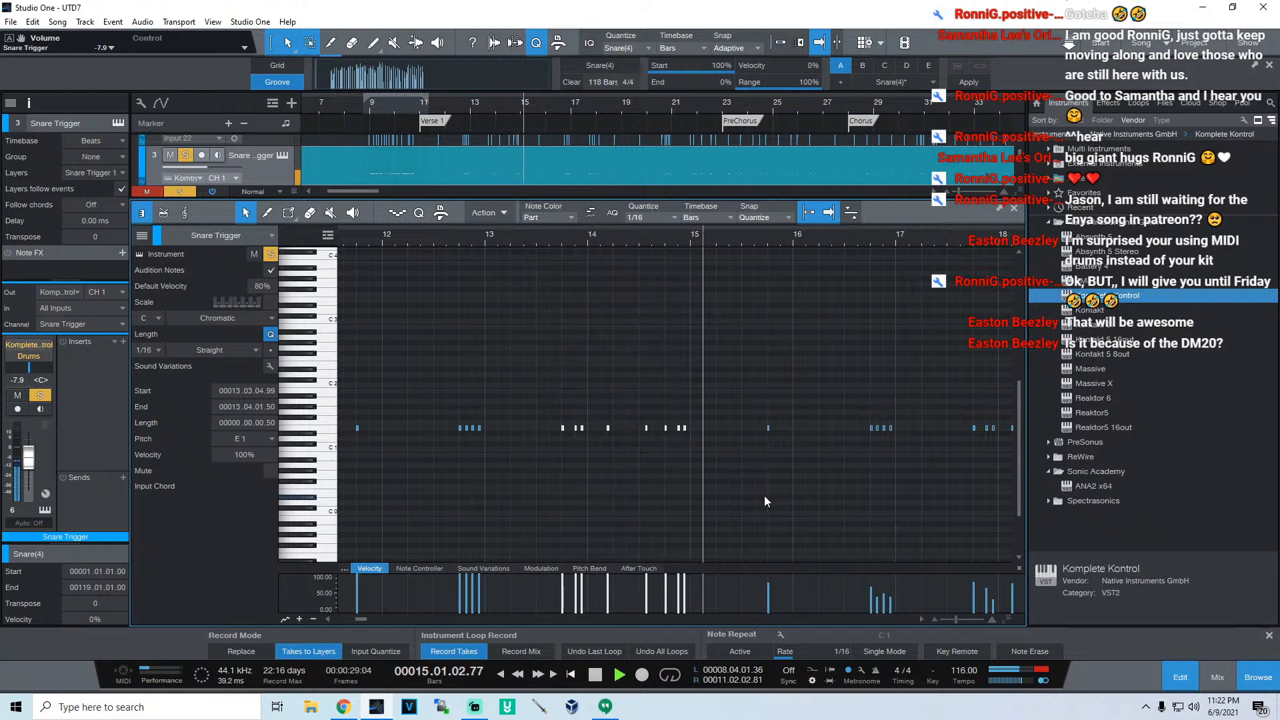
key("space")
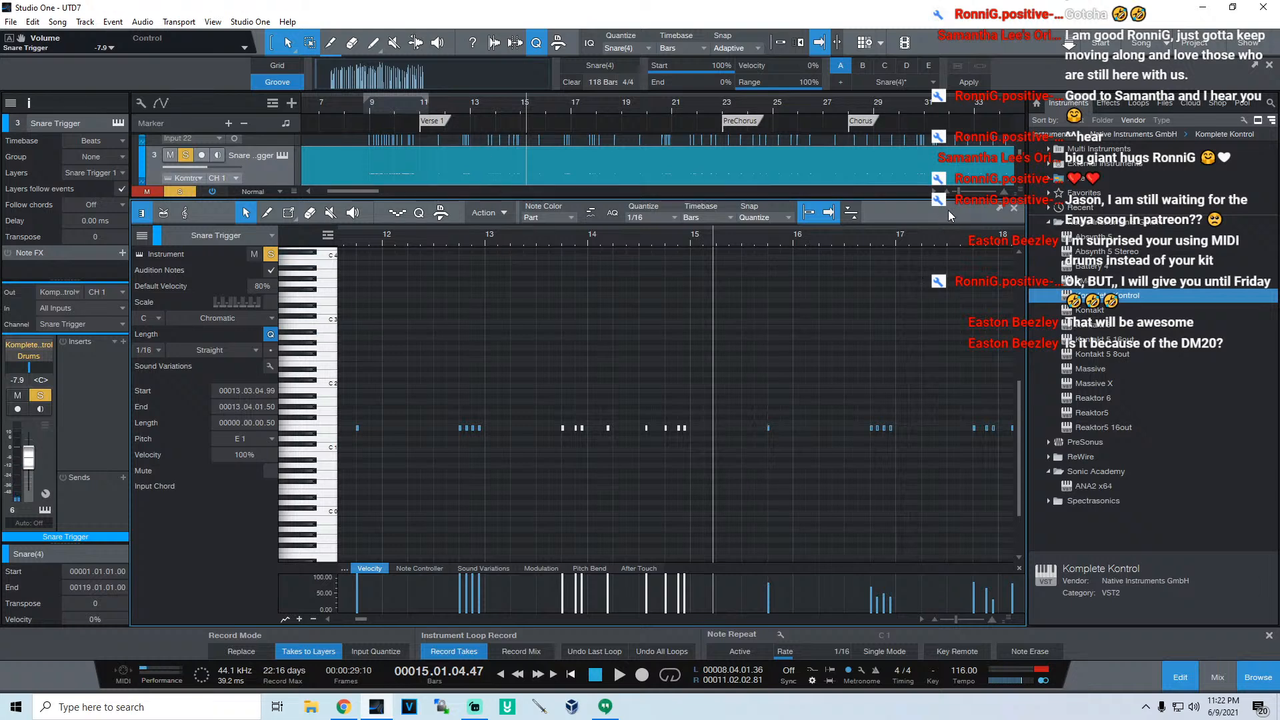
Step: Enlarge the arrangement area above the note editor and play the snare hits from the end of bar 13 into bar 15
left_click_drag(948, 202, 930, 395)
scroll(802, 489, "down", 3)
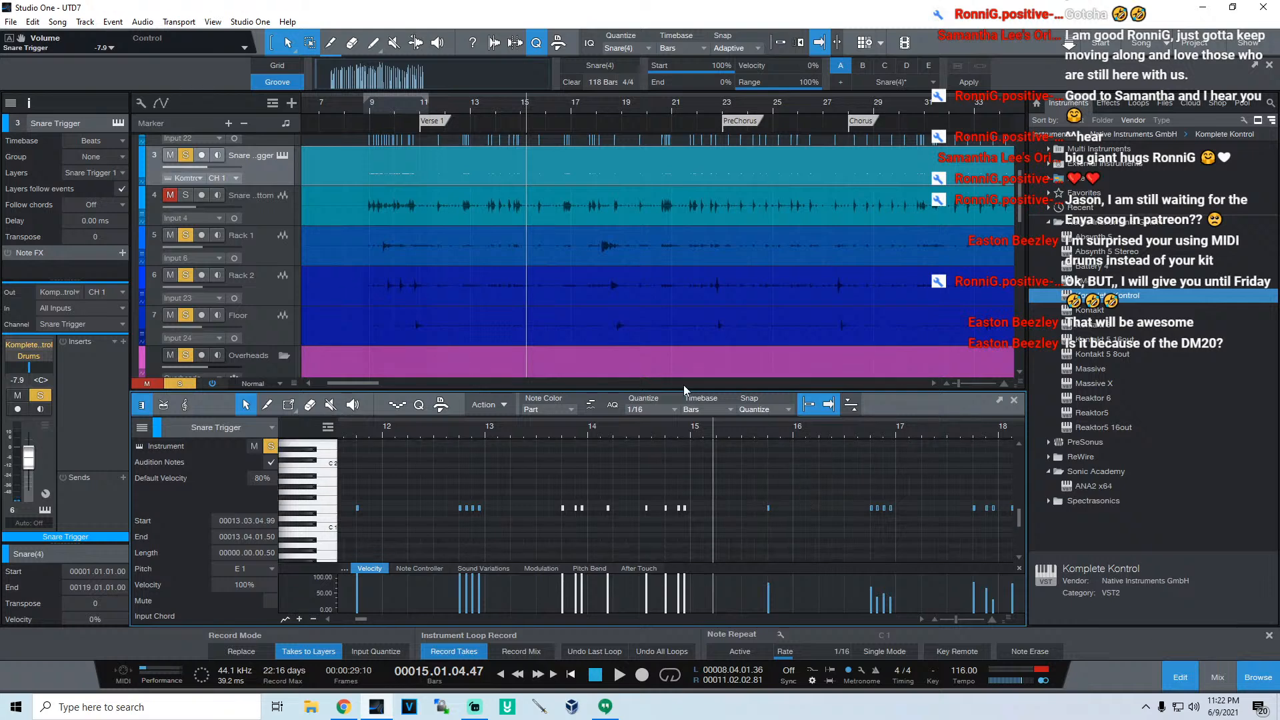
scroll(539, 255, "up", 3)
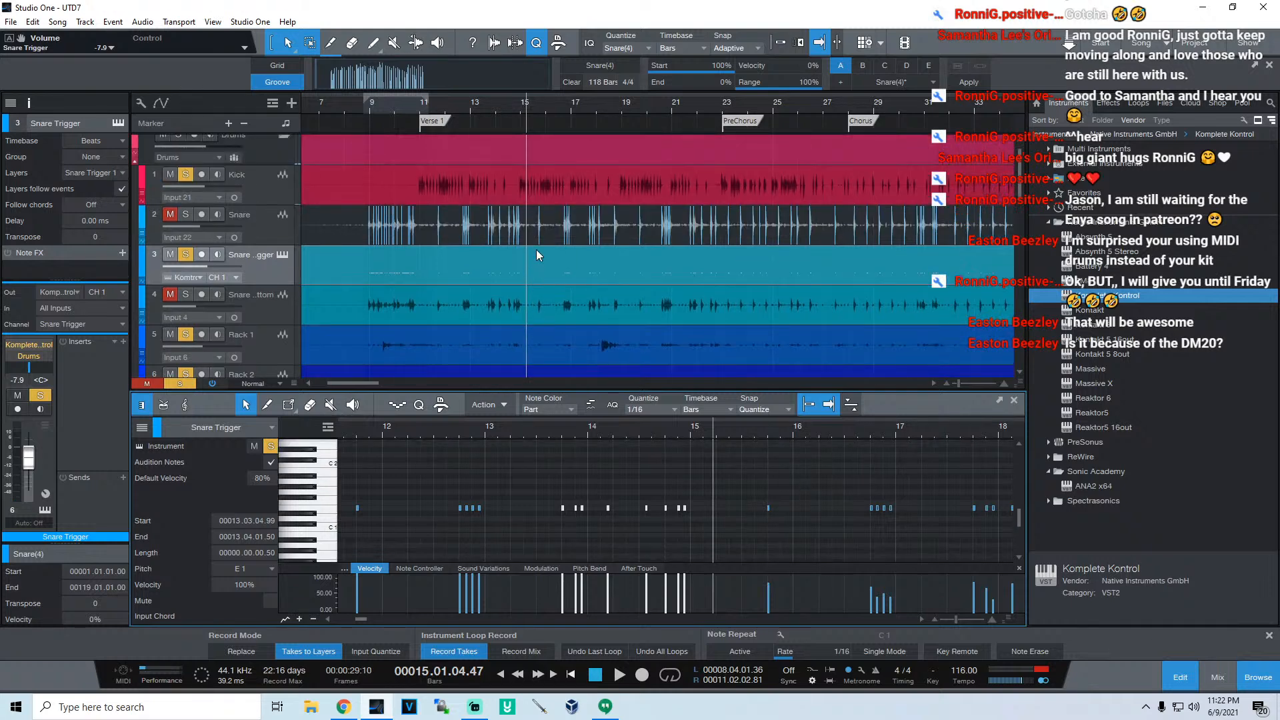
left_click_drag(520, 109, 642, 146)
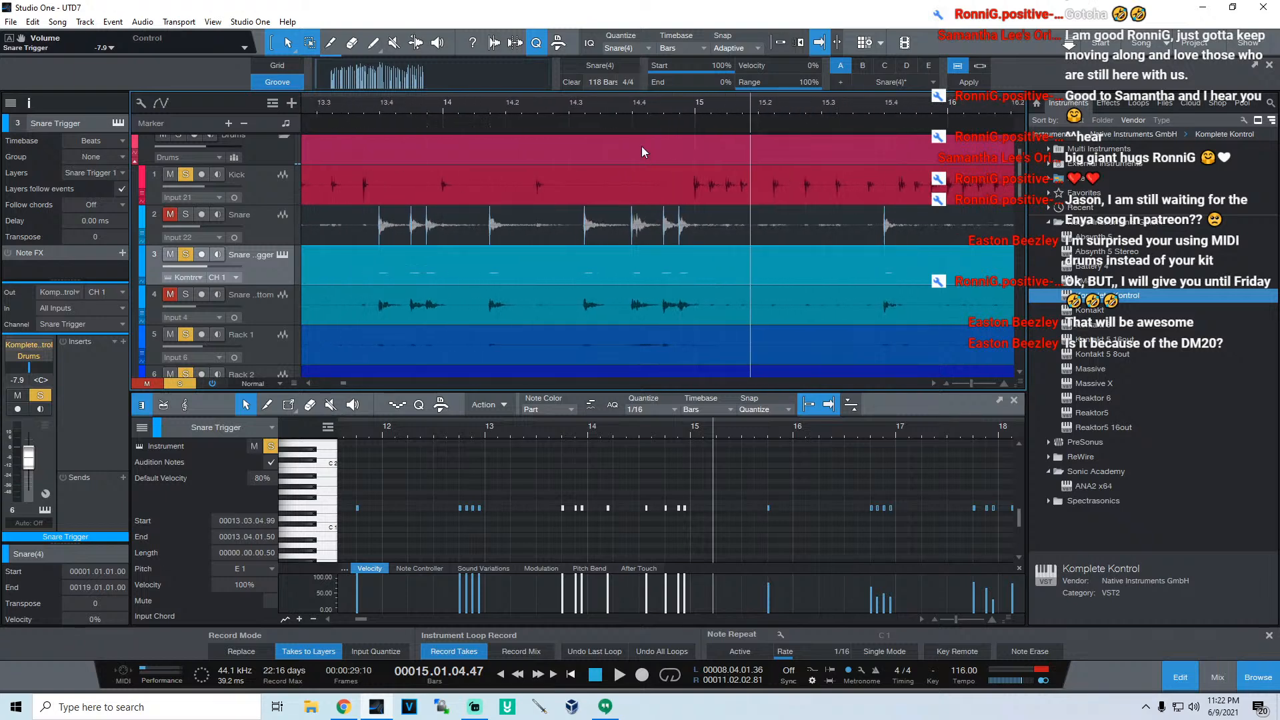
left_click(354, 104)
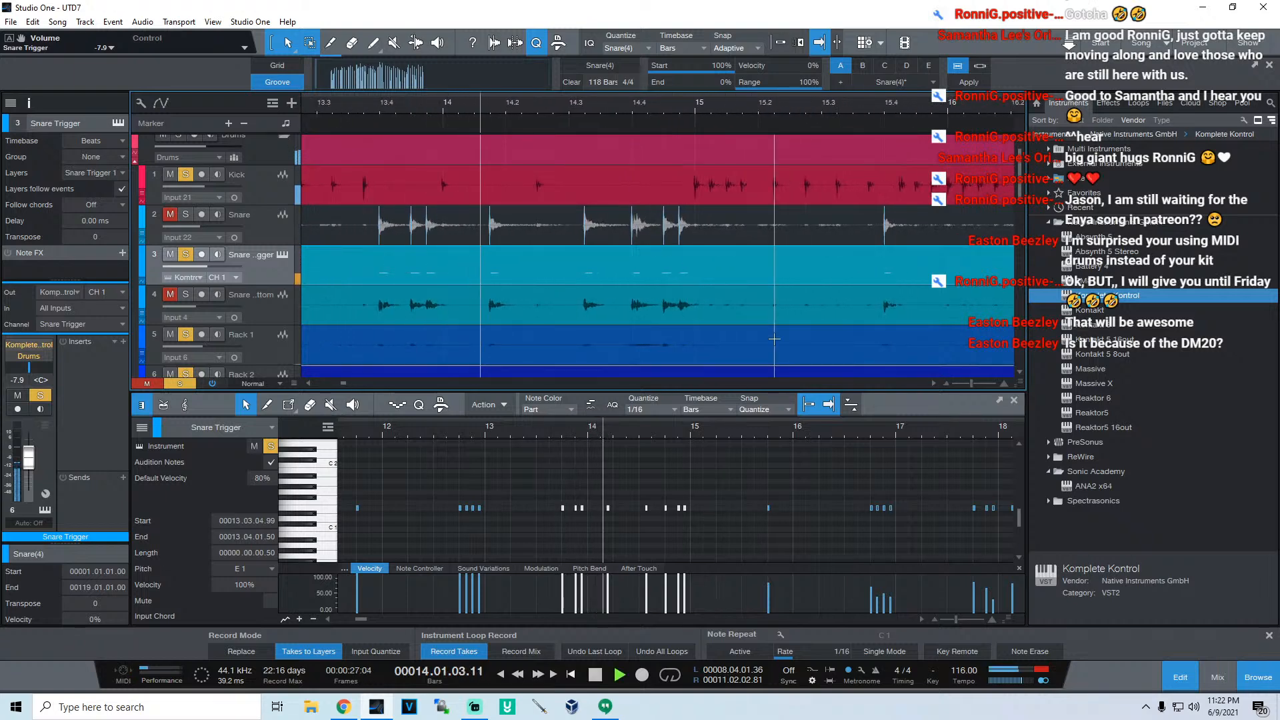
key("space")
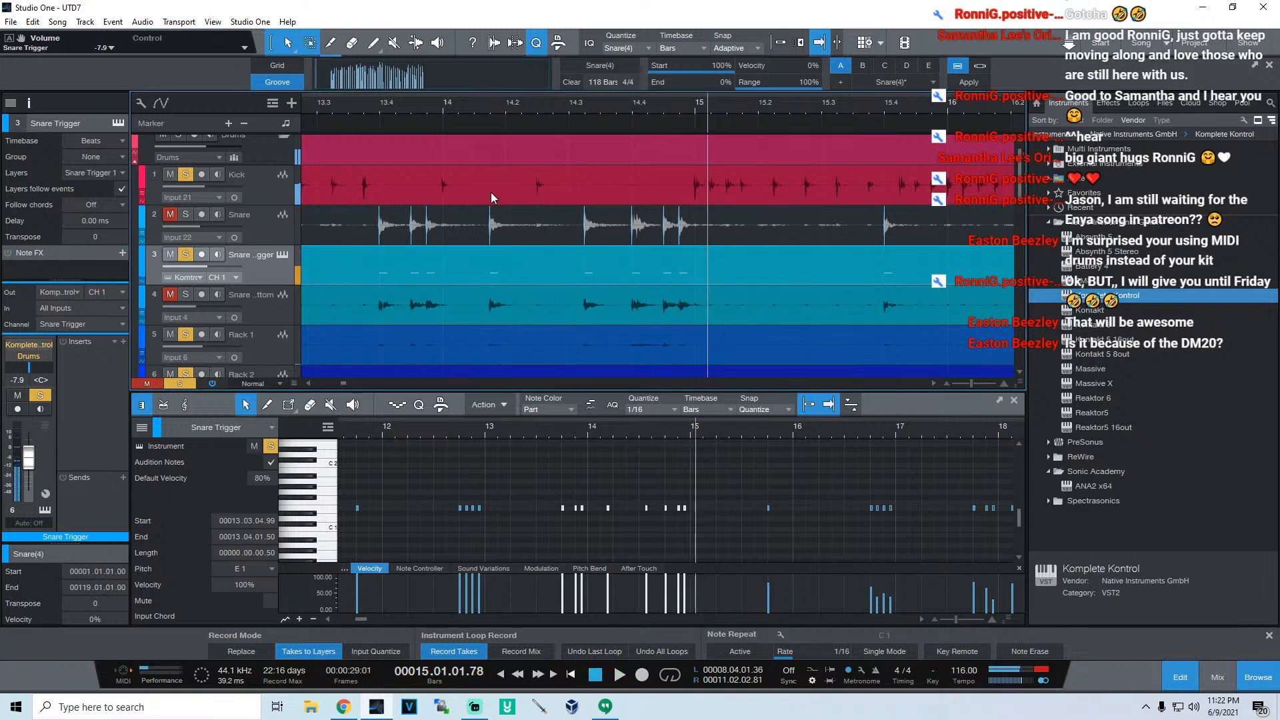
Step: Shorten the snare note at 14.4.1 to a length of 0.00.30 and duplicate it directly behind itself as a double hit
left_click(344, 104)
scroll(482, 115, "up", 3)
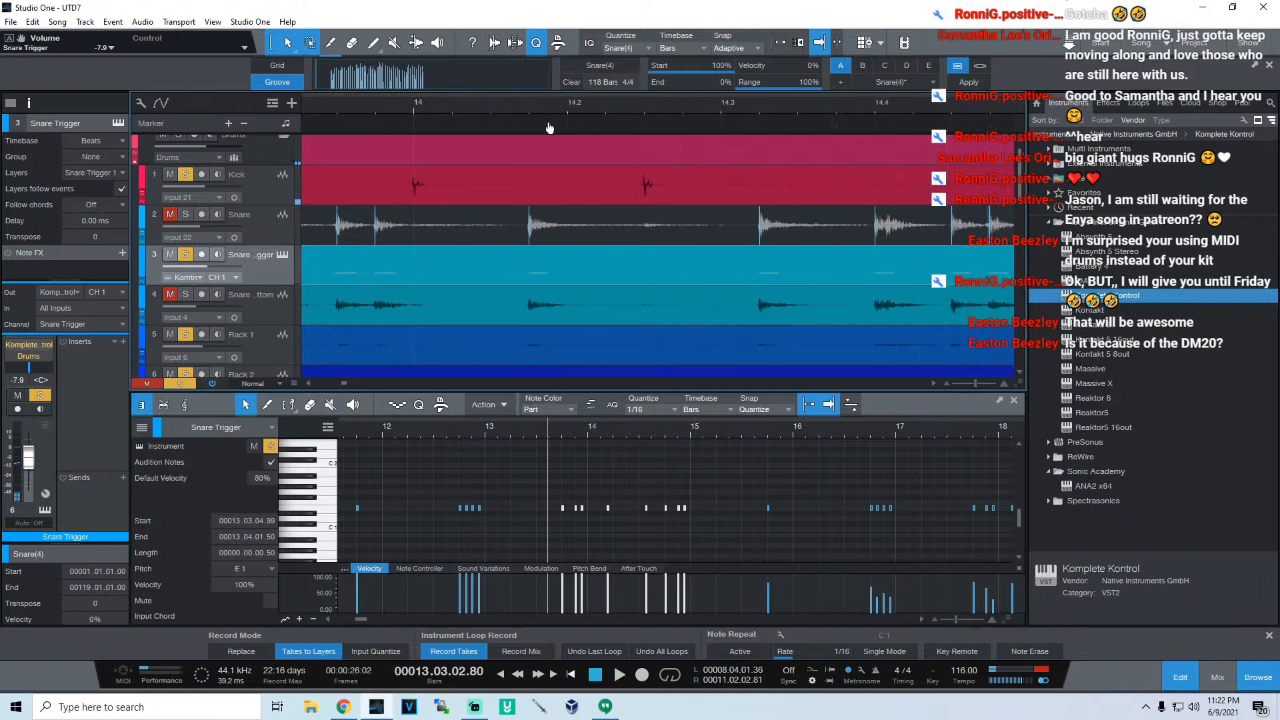
scroll(698, 114, "up", 4)
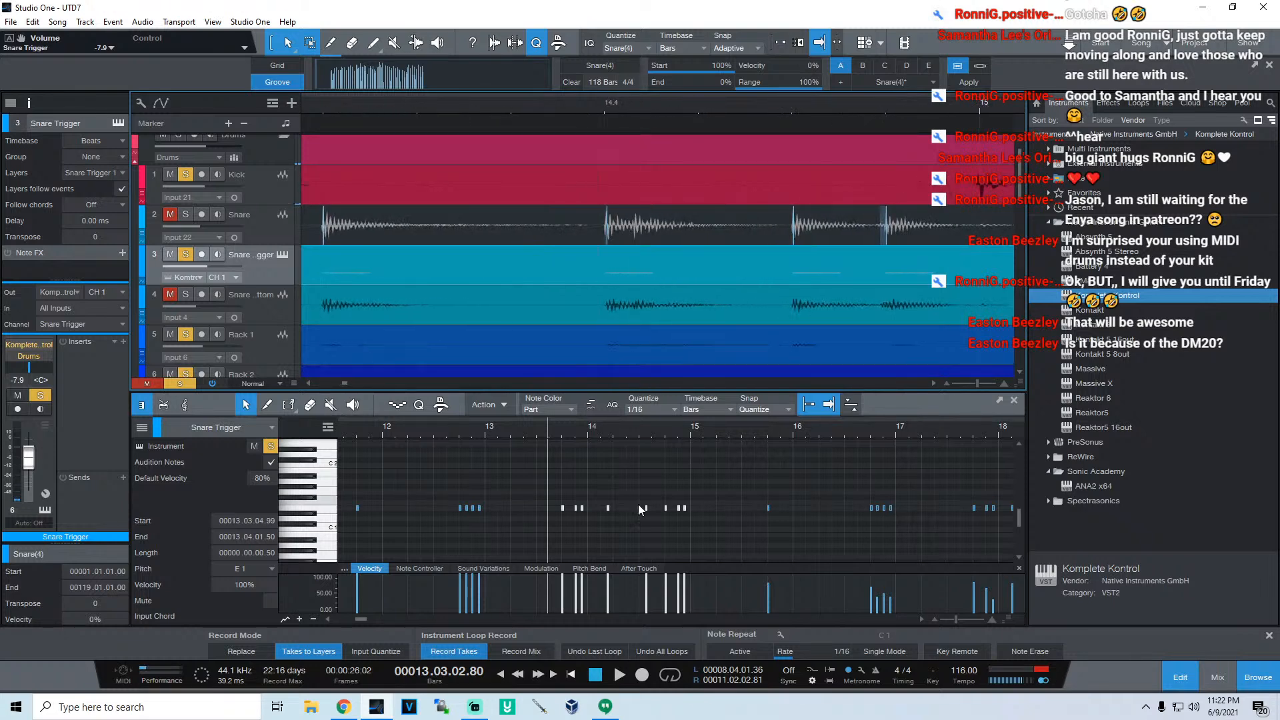
left_click(601, 103)
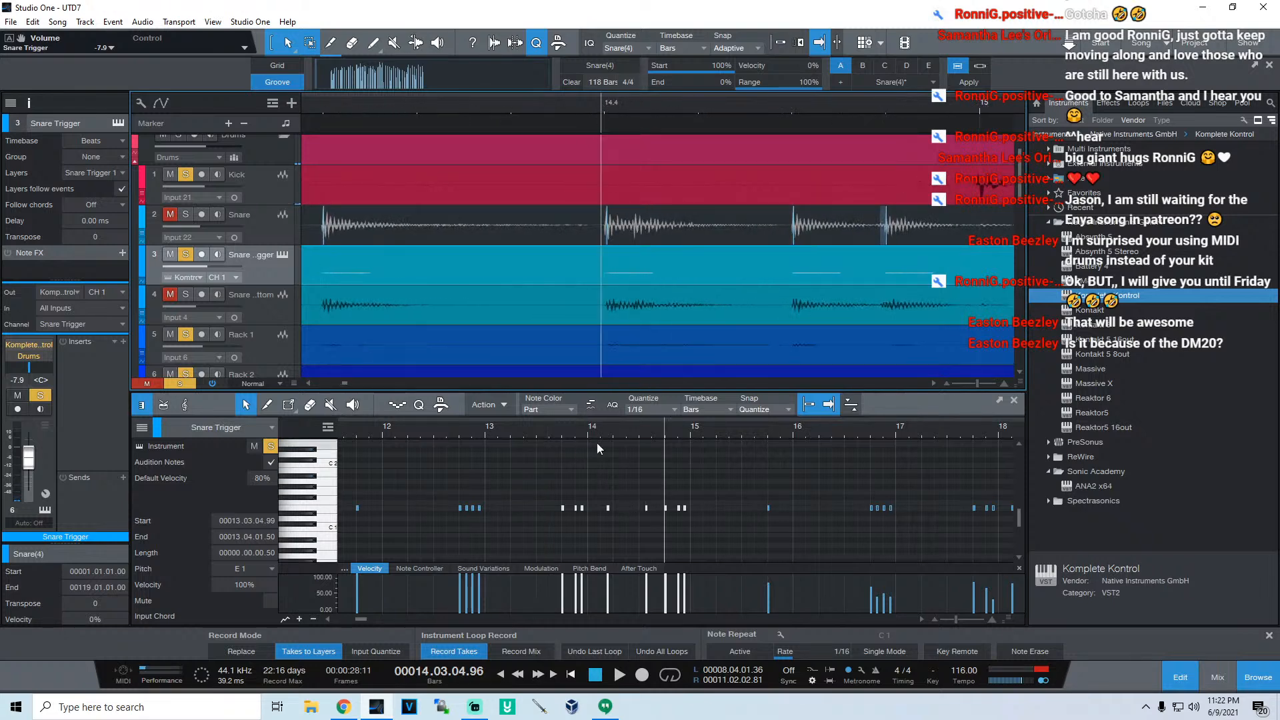
left_click_drag(670, 434, 685, 556)
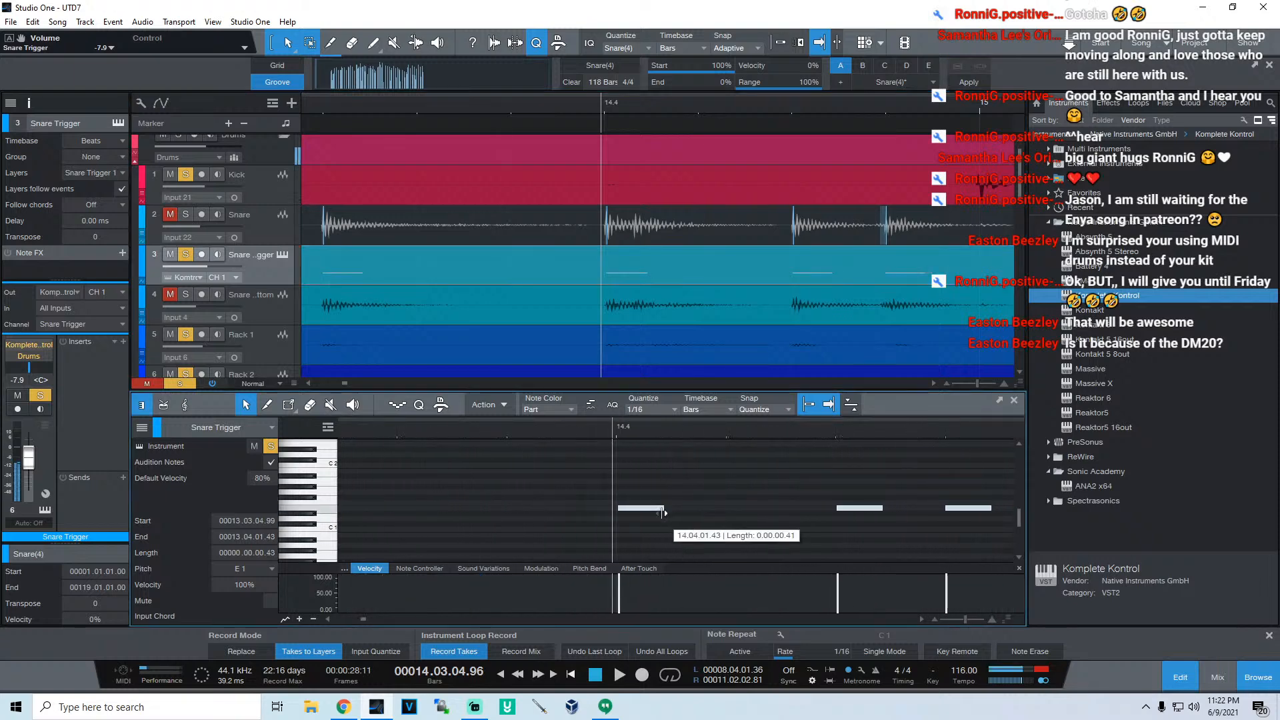
mouse_move(670, 509)
left_mouse_down()
mouse_move(639, 519)
mouse_move(653, 518)
left_mouse_up()
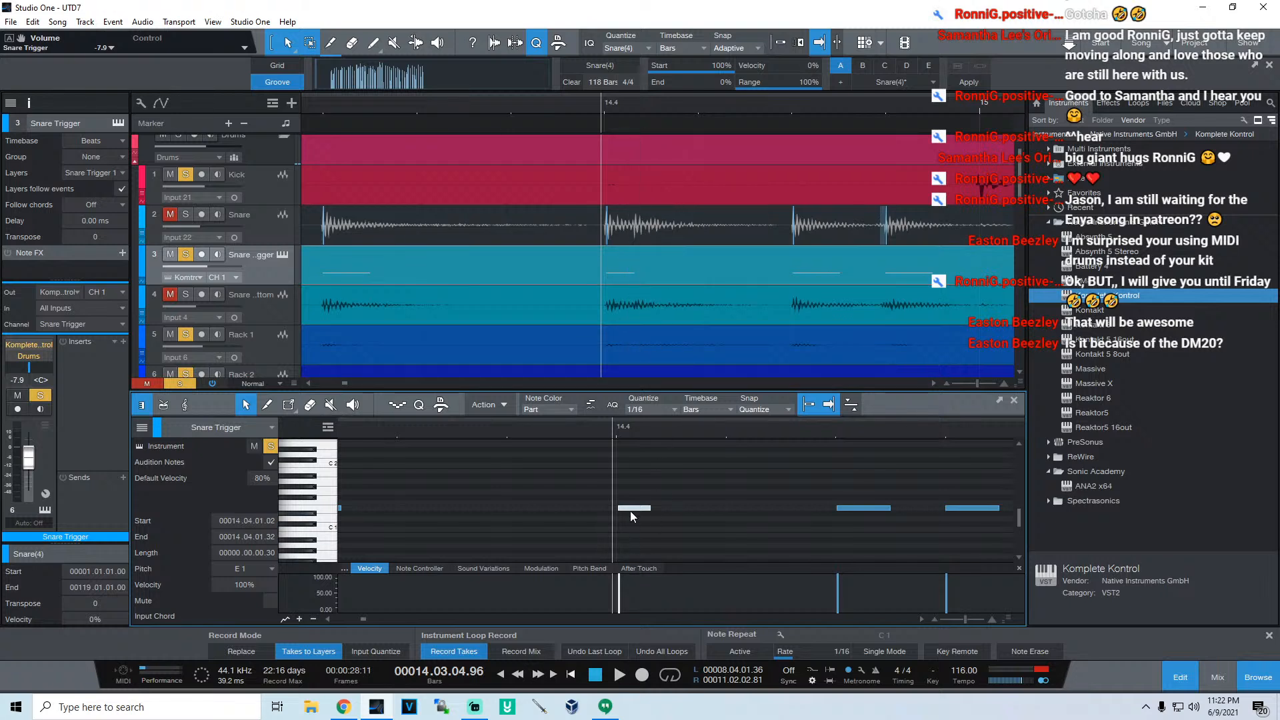
key("d")
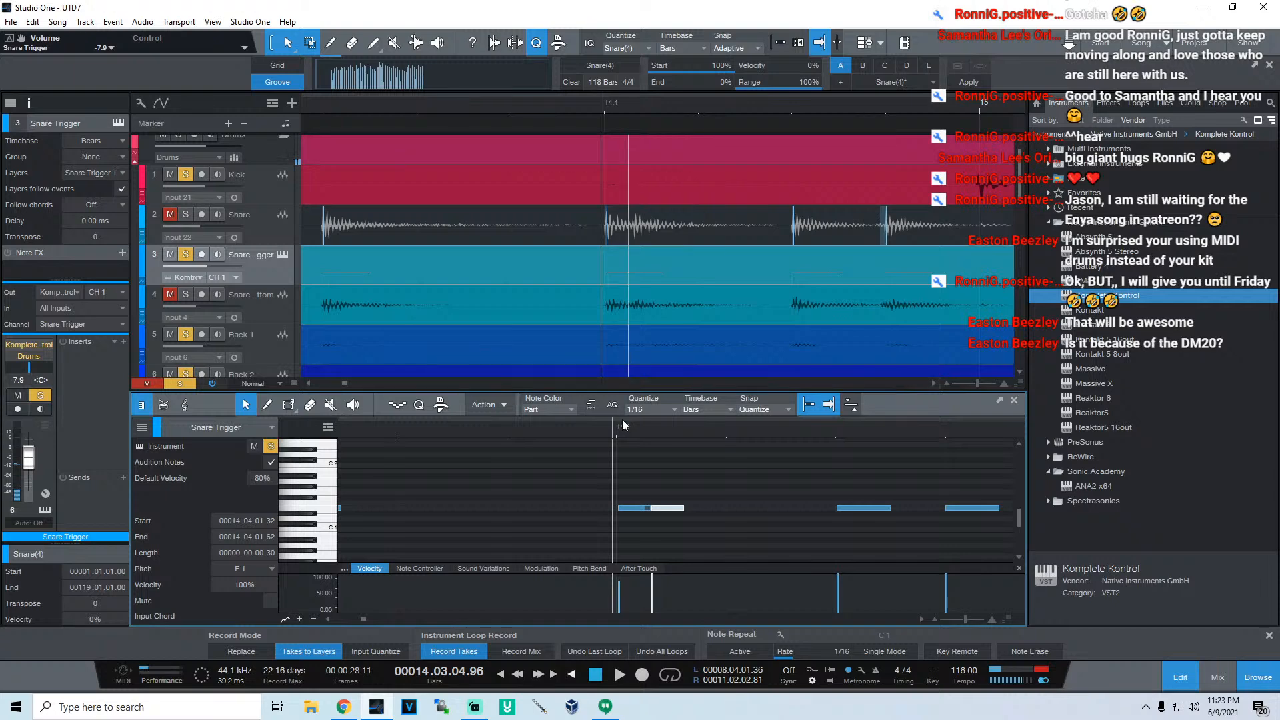
Step: Play the double hit at 14.4 in context, from just before bar 14 into bar 16
left_click_drag(642, 430, 671, 398)
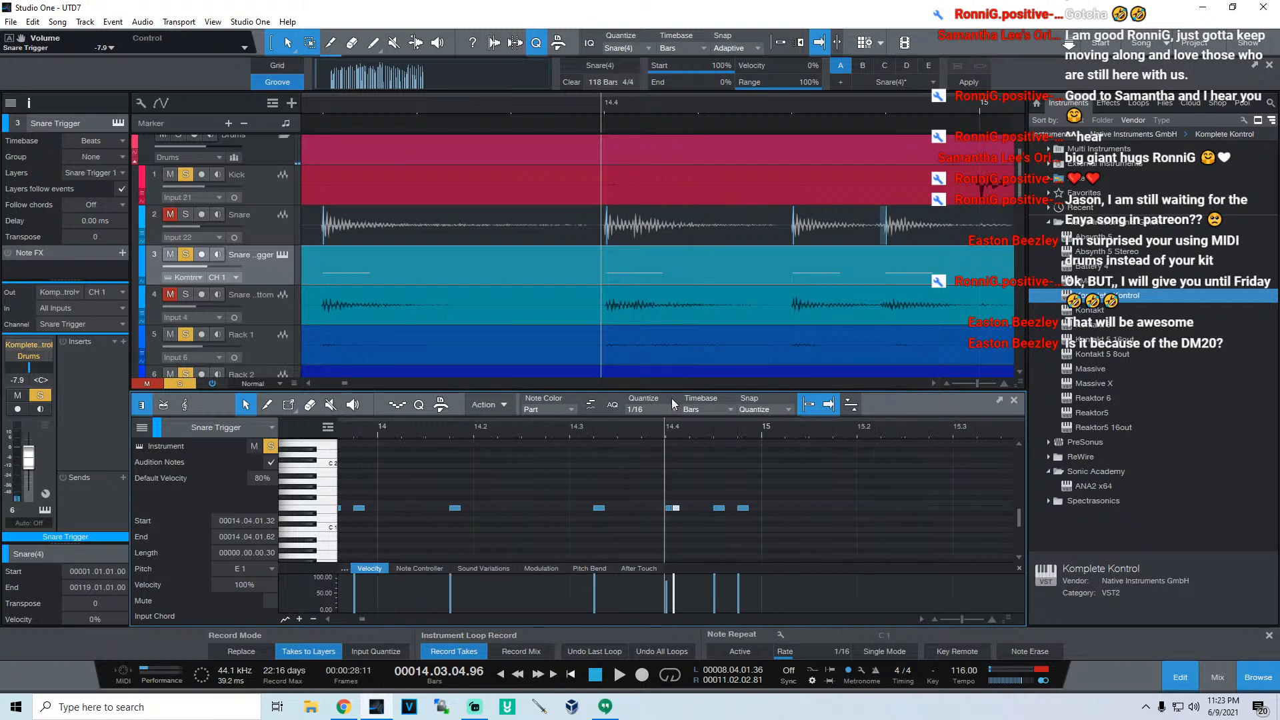
left_click(347, 431)
key("space")
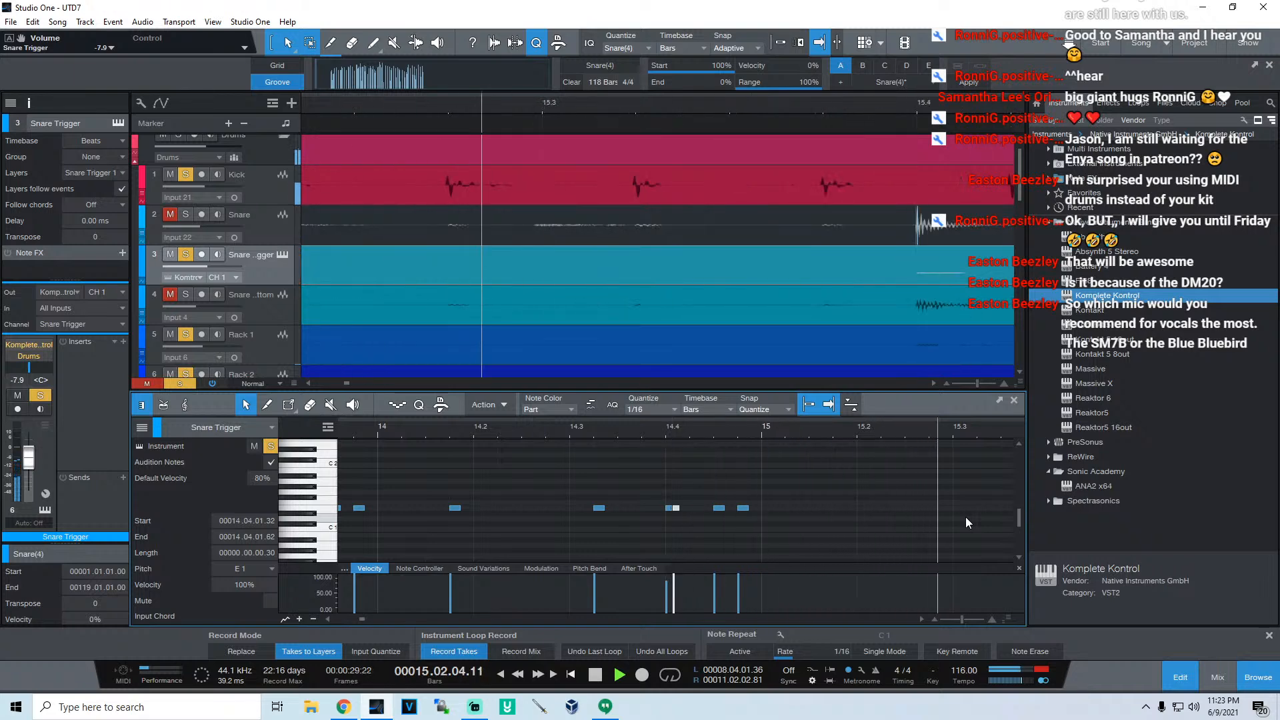
key("space")
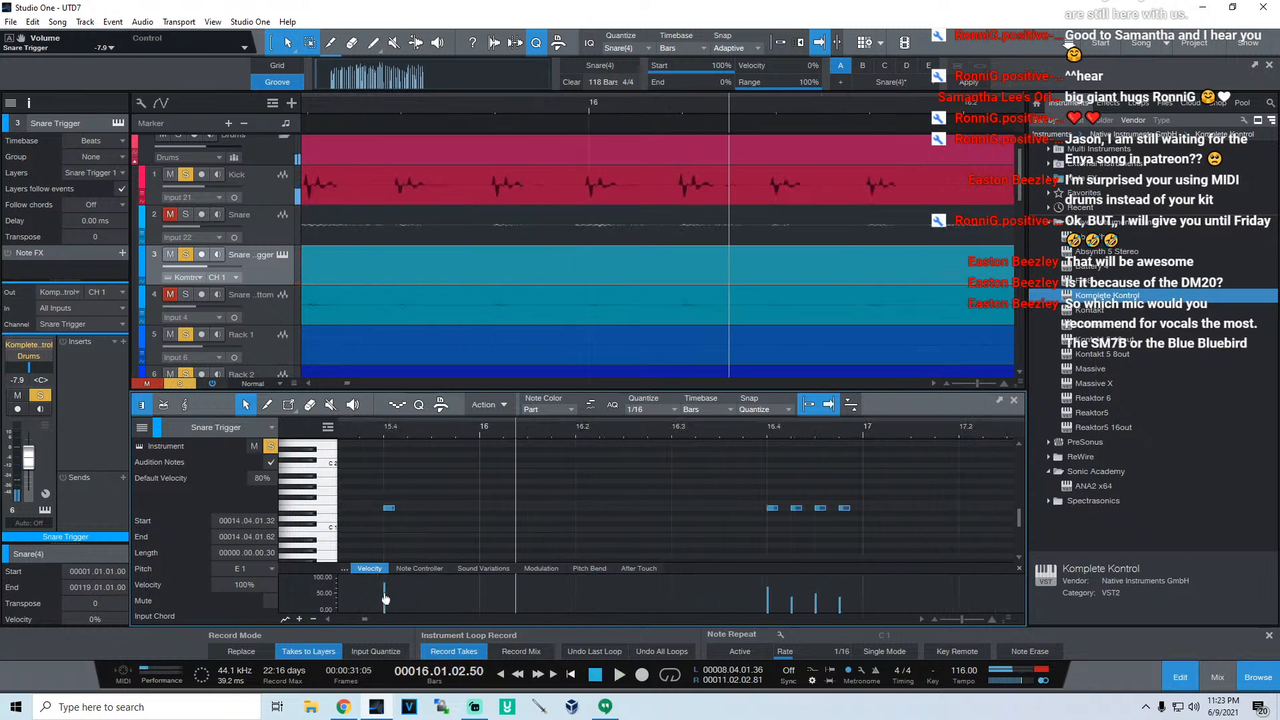
Step: Raise the hit at 15.4 to full velocity and the four hits from 16.4 to nearly full, and play from 15.3.4 into bar 18
left_click_drag(384, 595, 386, 575)
left_click(369, 425)
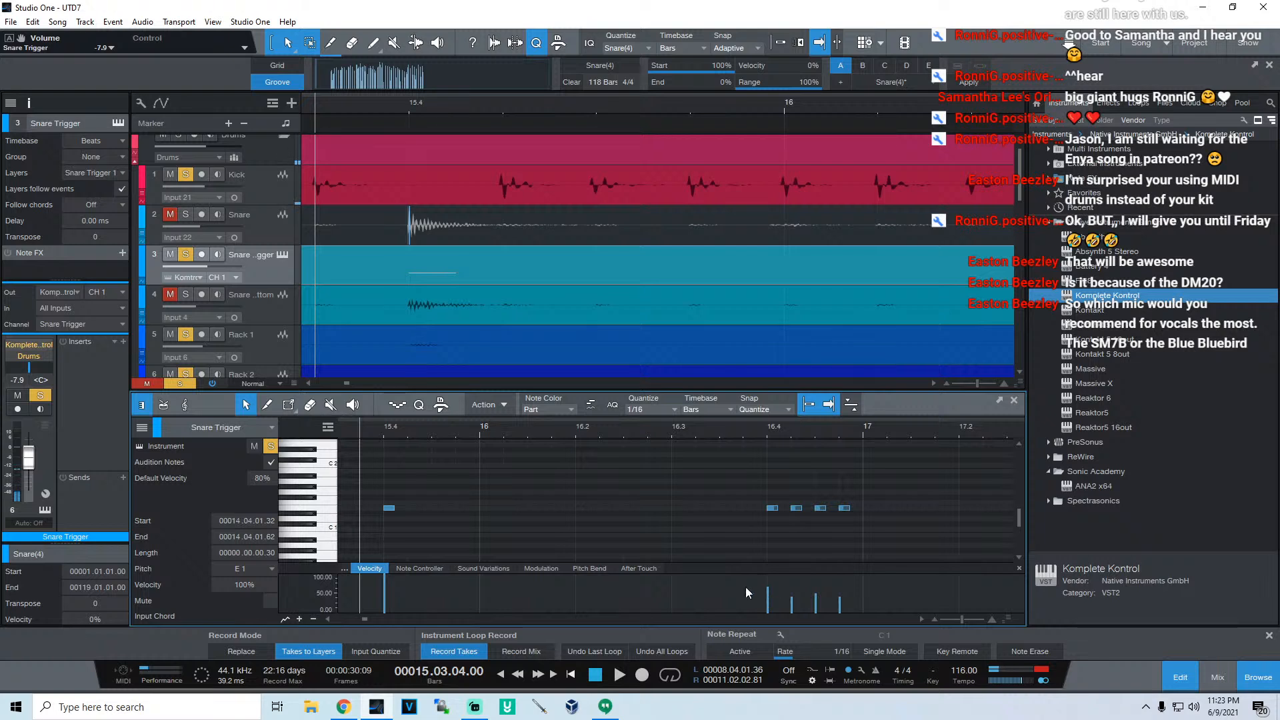
left_click_drag(743, 591, 905, 613)
left_click_drag(720, 464, 910, 537)
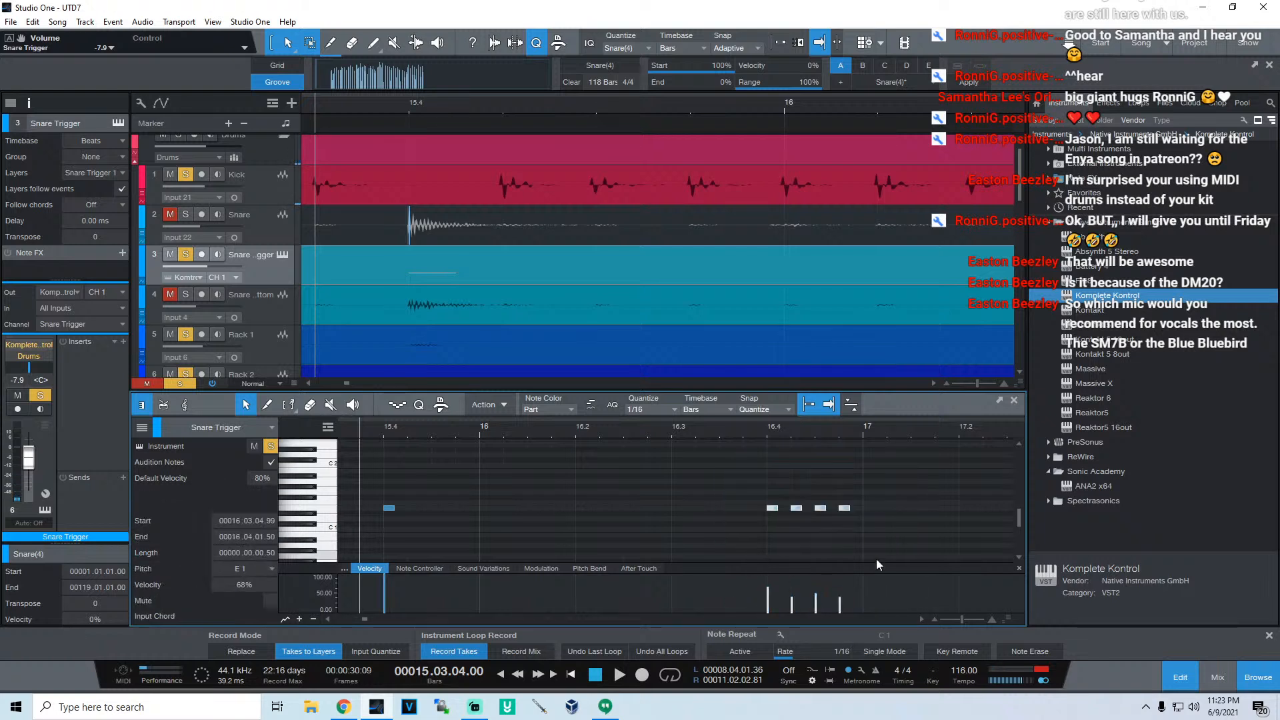
mouse_move(768, 590)
left_mouse_down()
mouse_move(772, 547)
mouse_move(768, 589)
left_mouse_up()
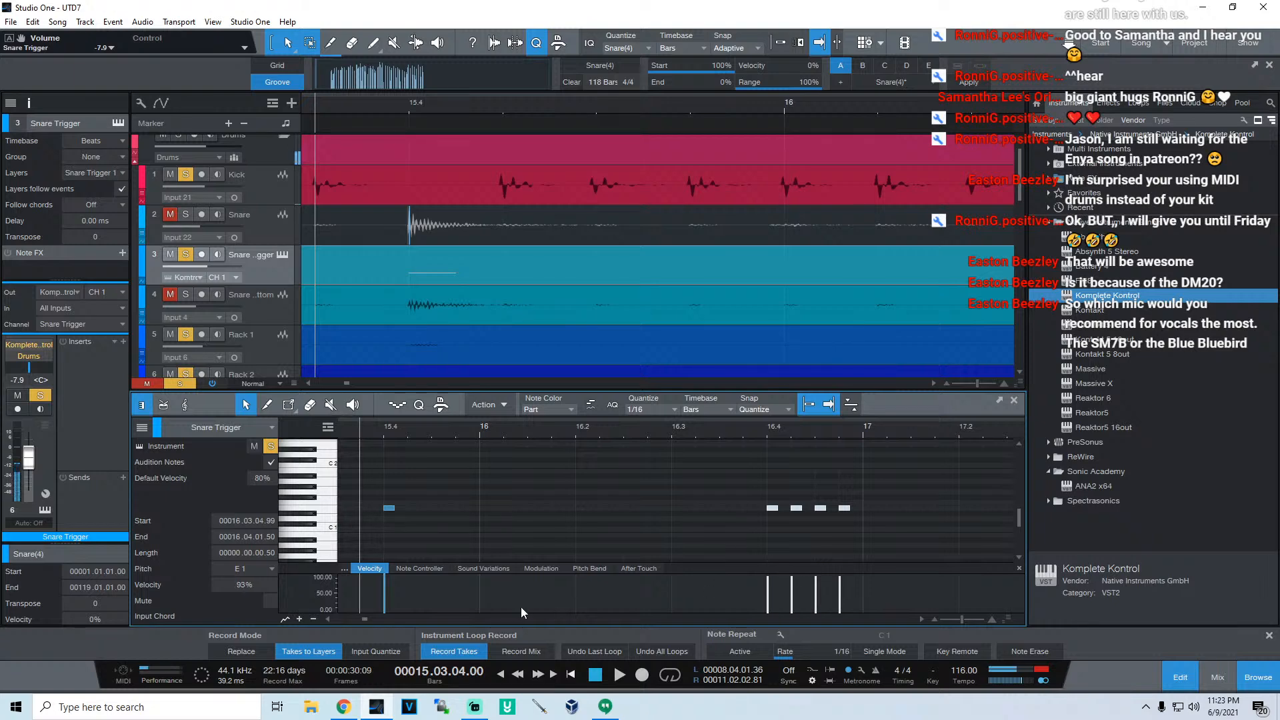
key("space")
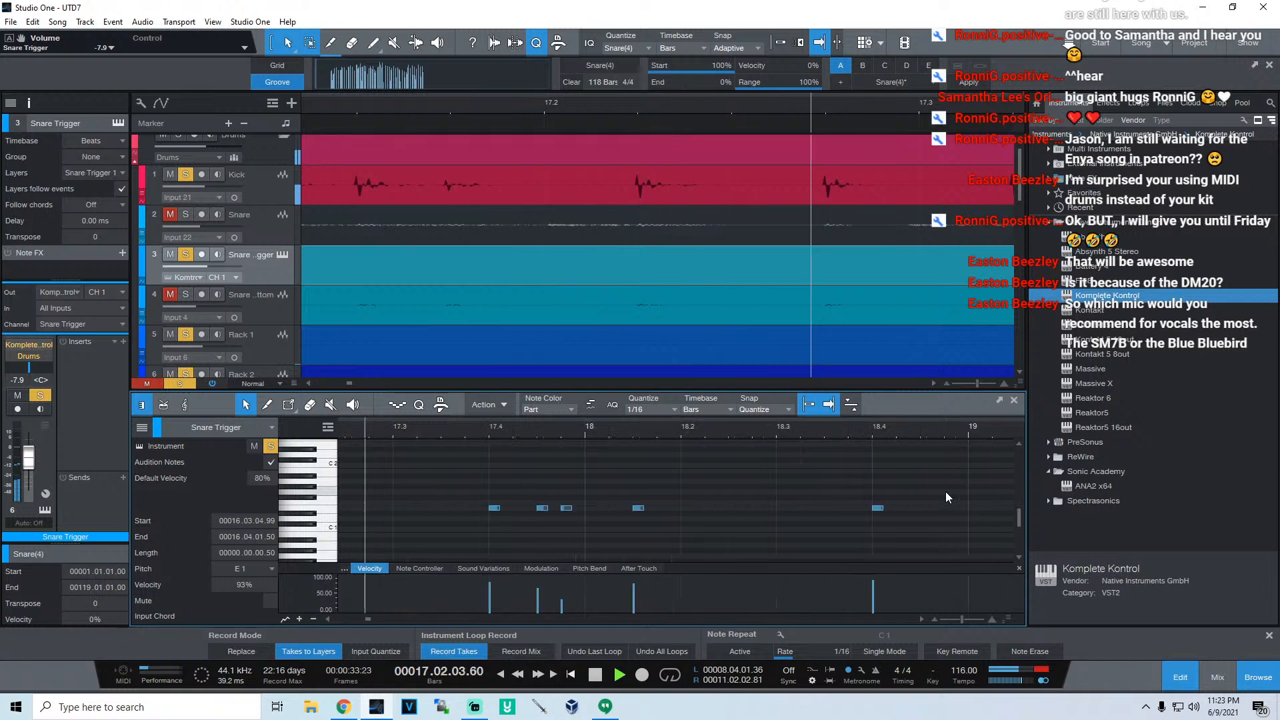
key("space")
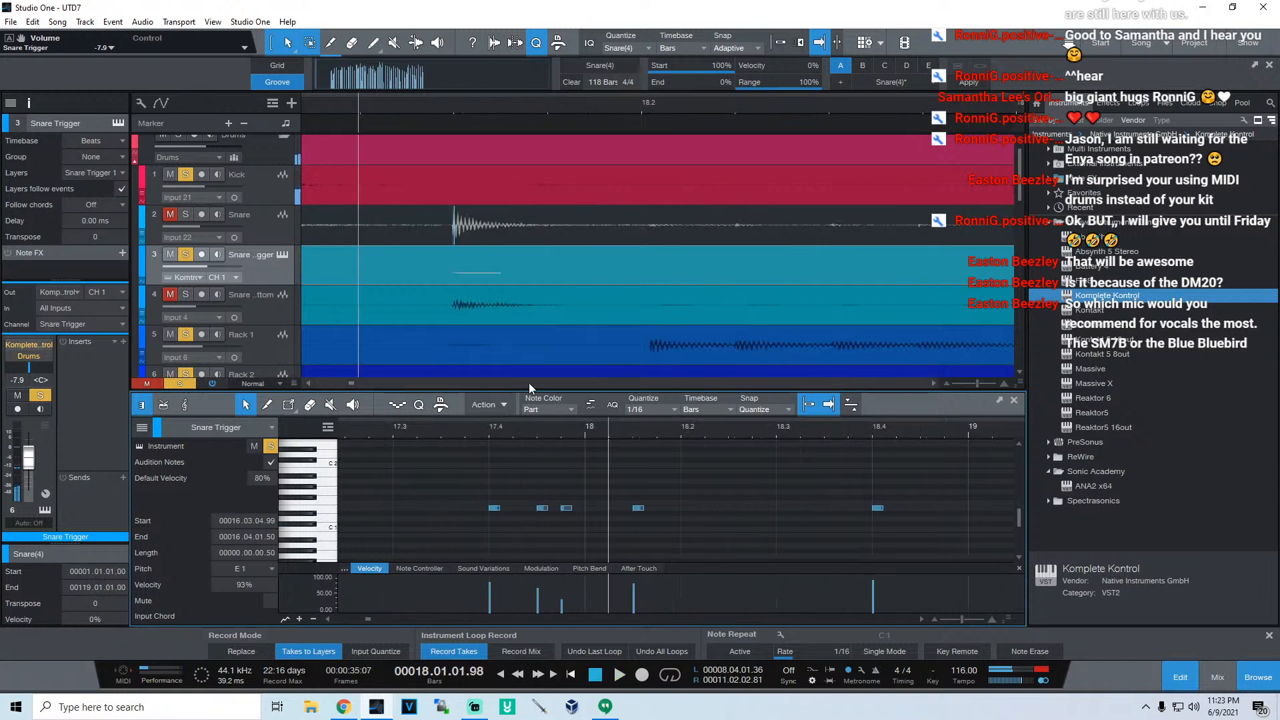
Step: Shorten the note at 17.4.1 to about 0.00.30, duplicate it directly behind itself and raise the duplicate to 90% velocity
key("space")
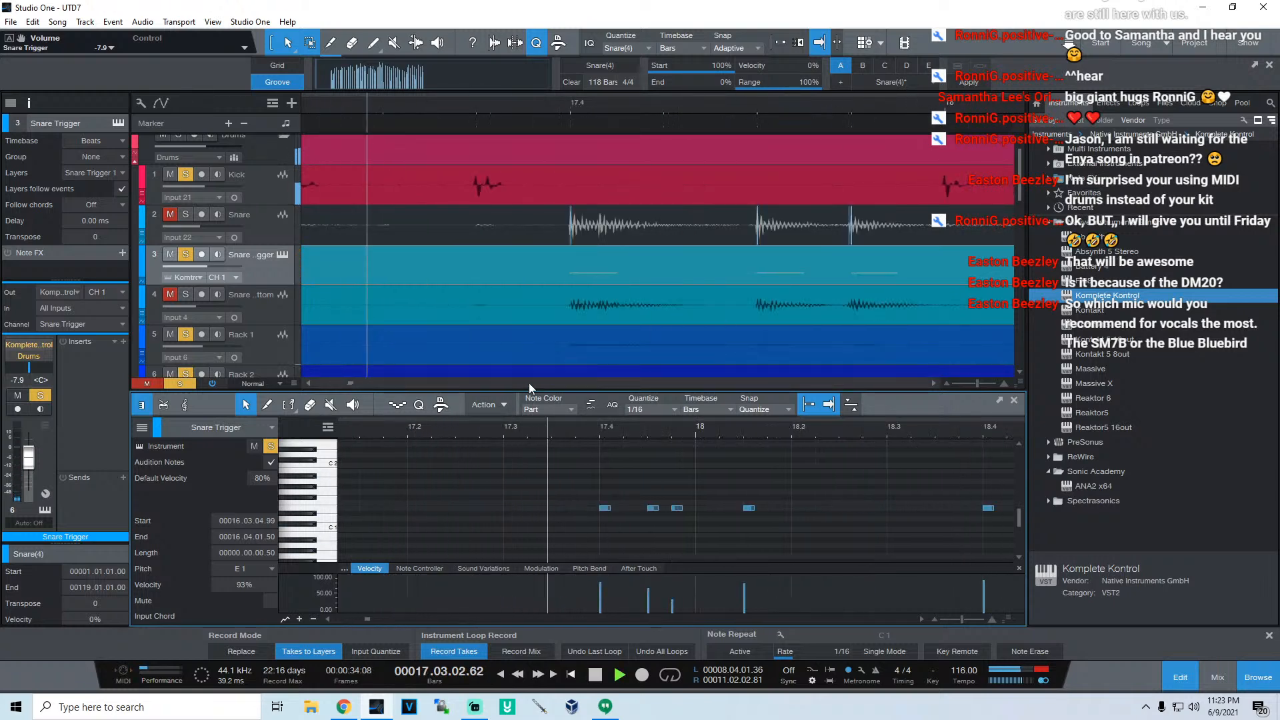
key("space")
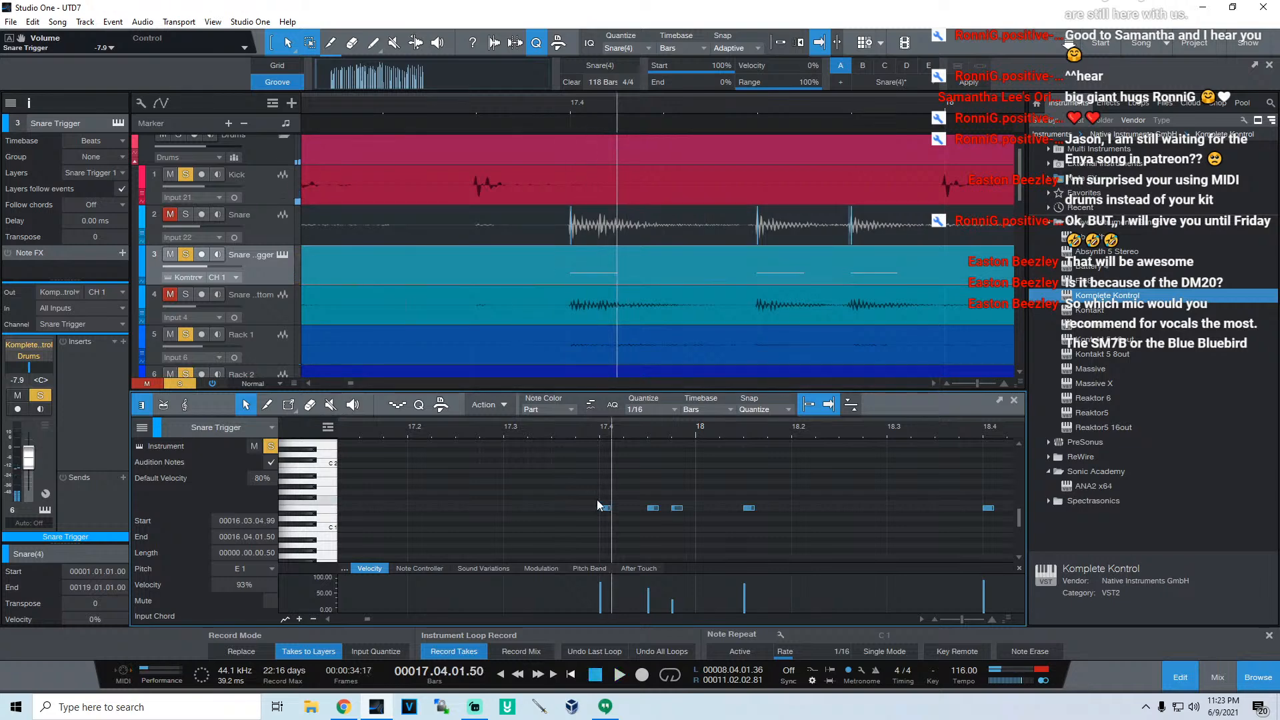
left_click_drag(602, 434, 633, 508)
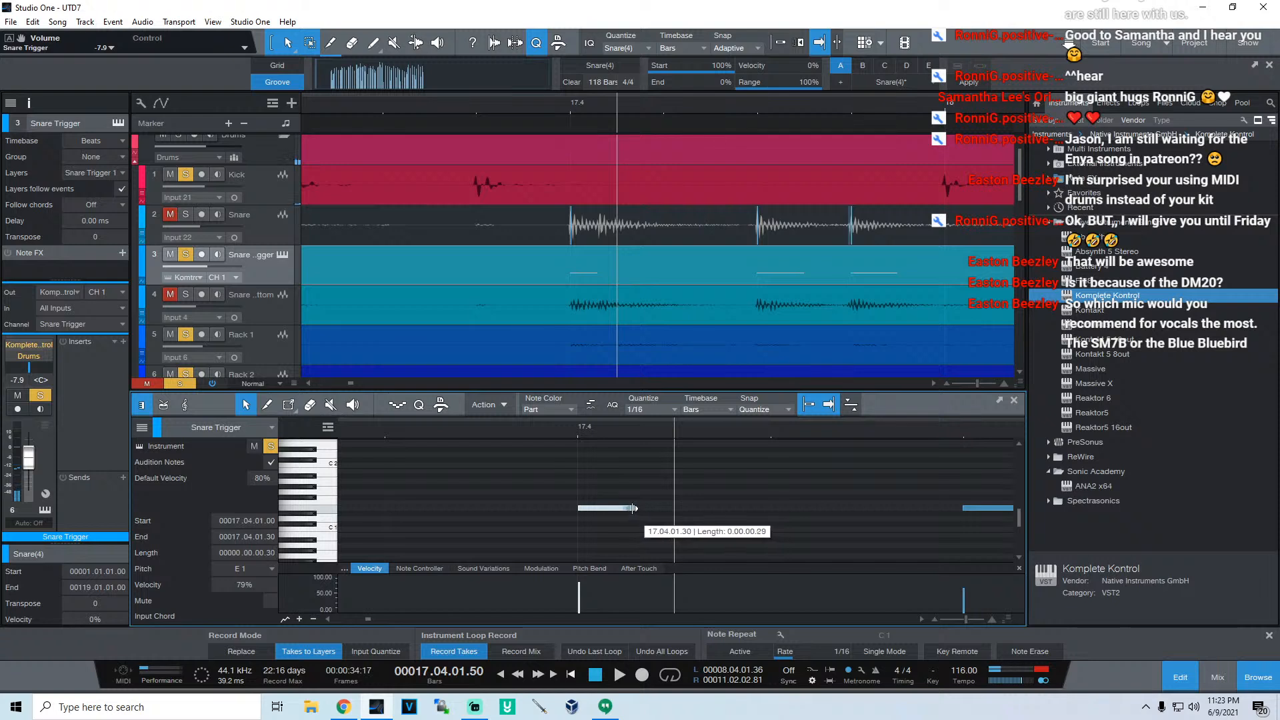
key("d")
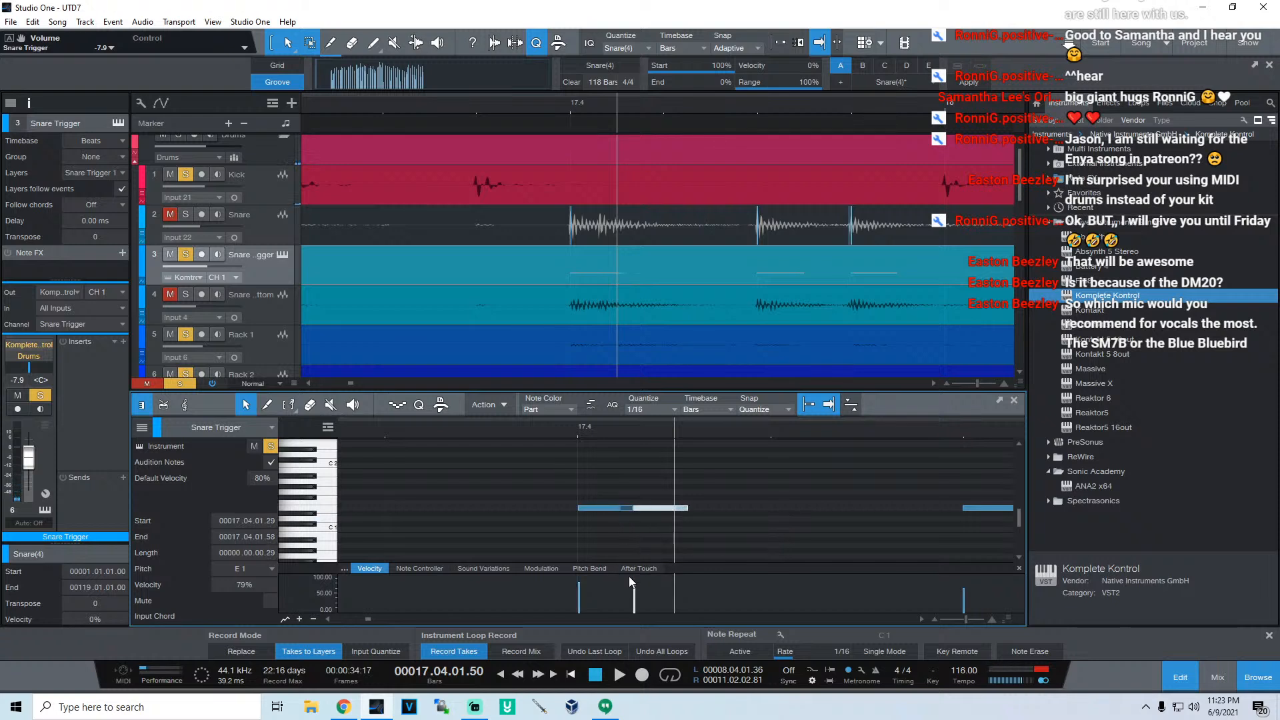
left_click_drag(635, 595, 634, 591)
left_click_drag(580, 430, 709, 399)
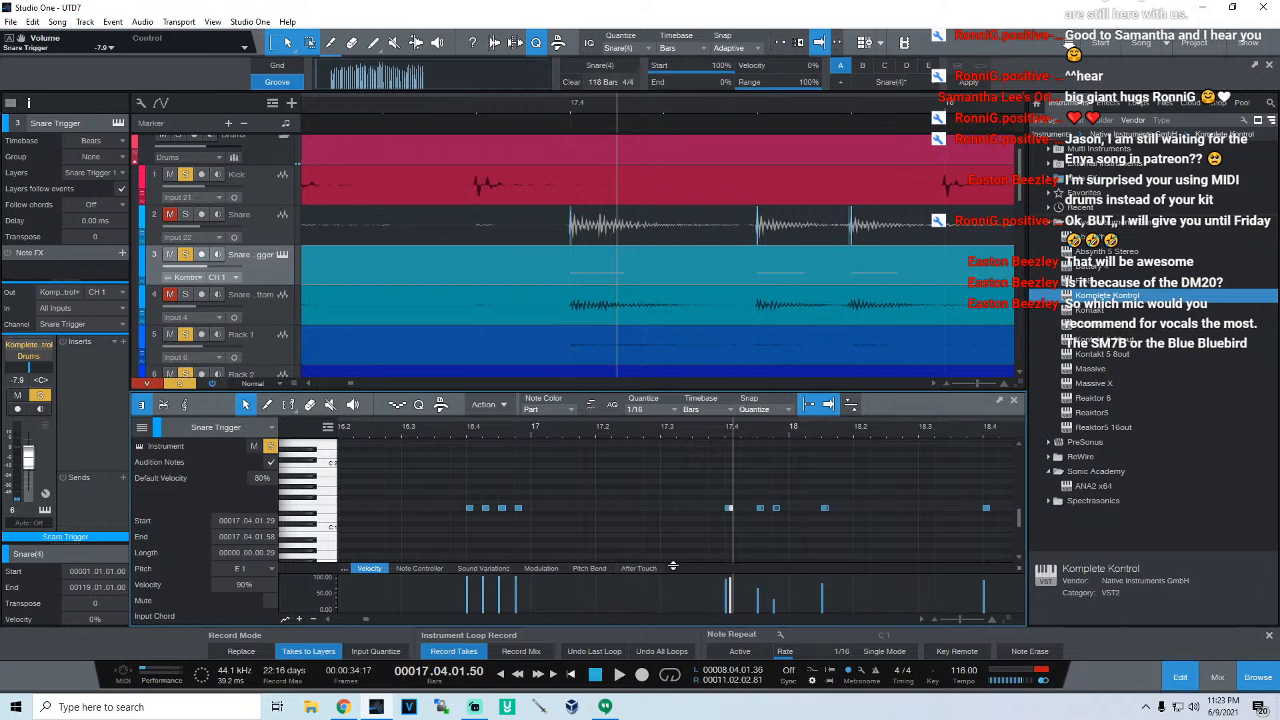
Step: Enlarge the velocity lane to show the hits of bars 15 to 19 and play through the double hit at 17.4 into bar 18
left_click_drag(674, 566, 679, 498)
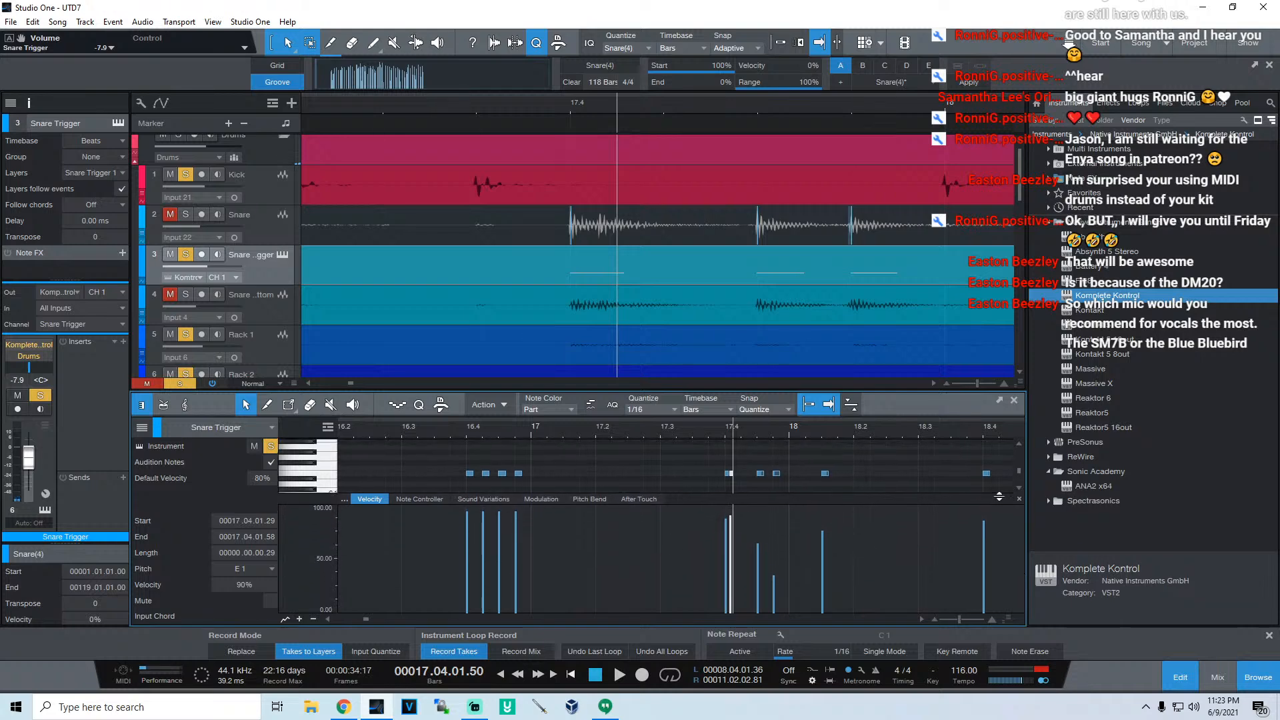
scroll(1018, 490, "down", 2)
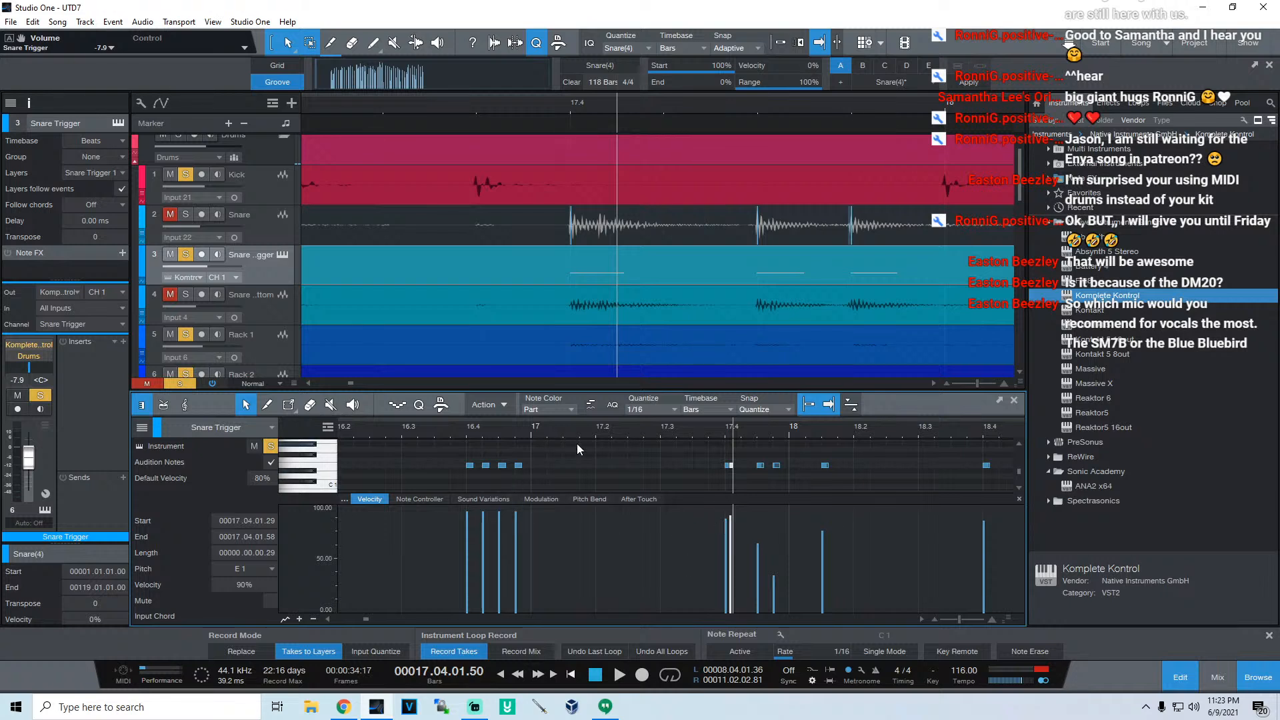
left_click_drag(598, 432, 663, 424)
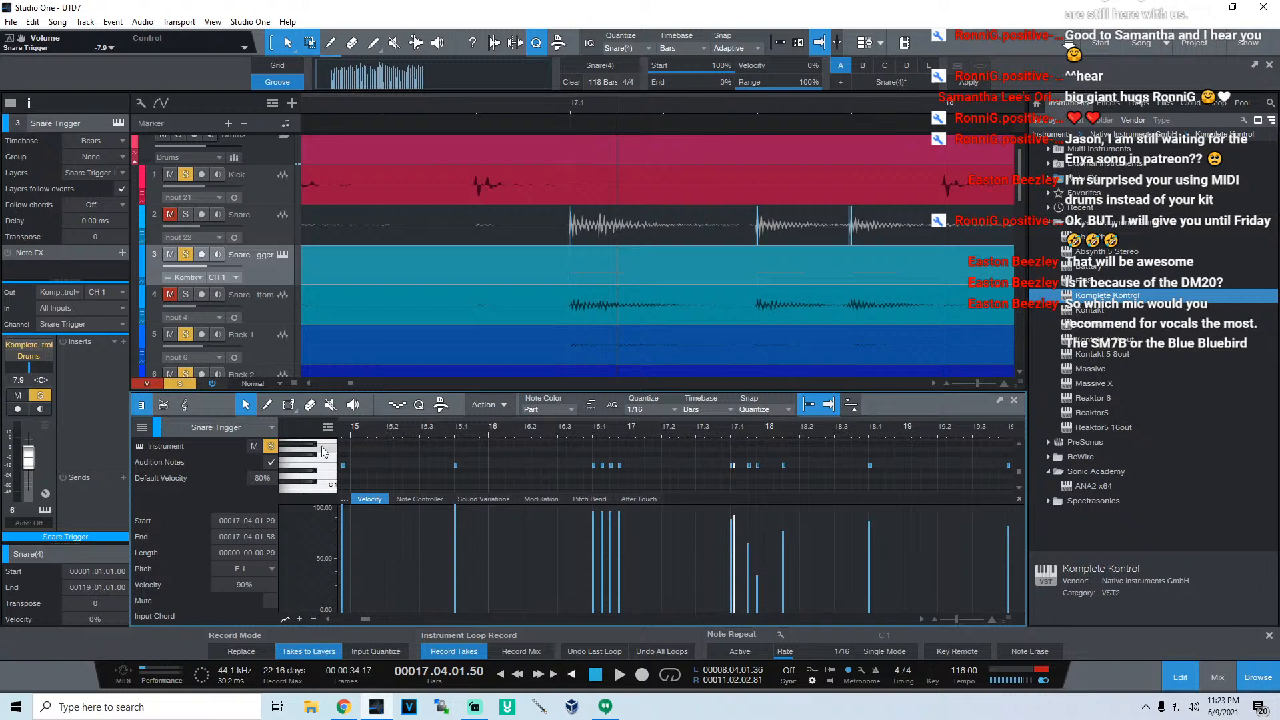
key("space")
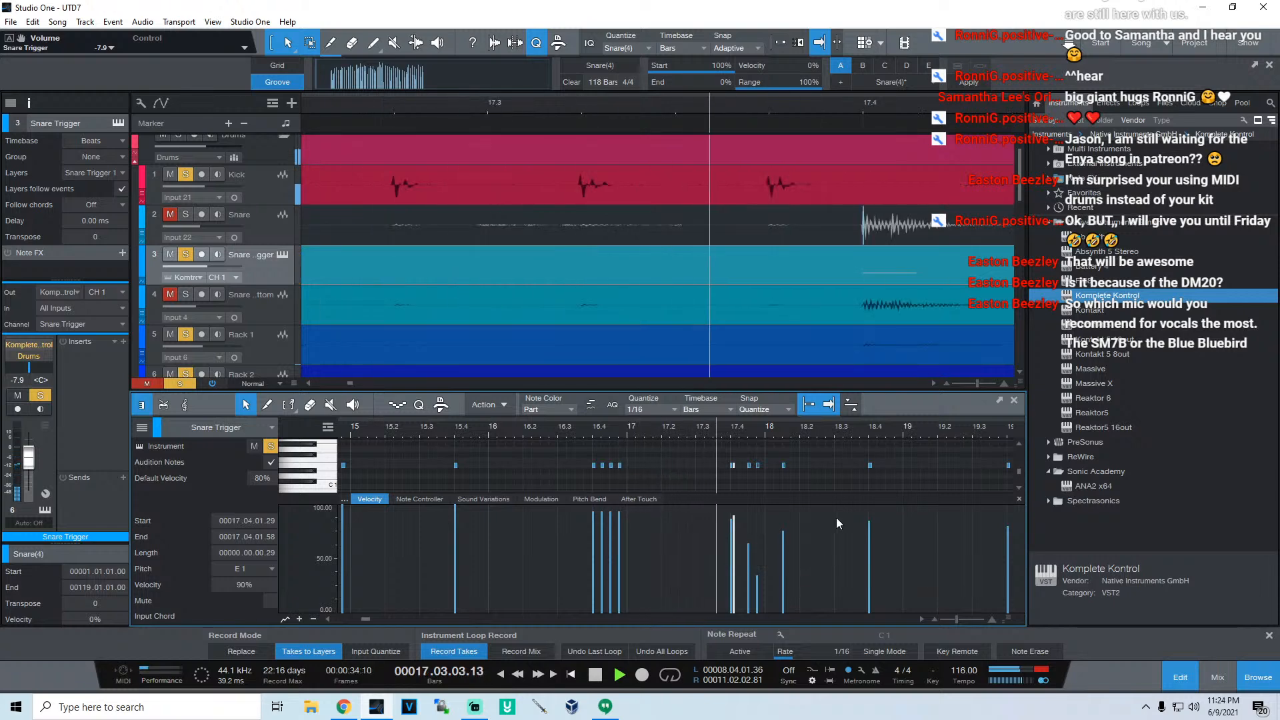
key("space")
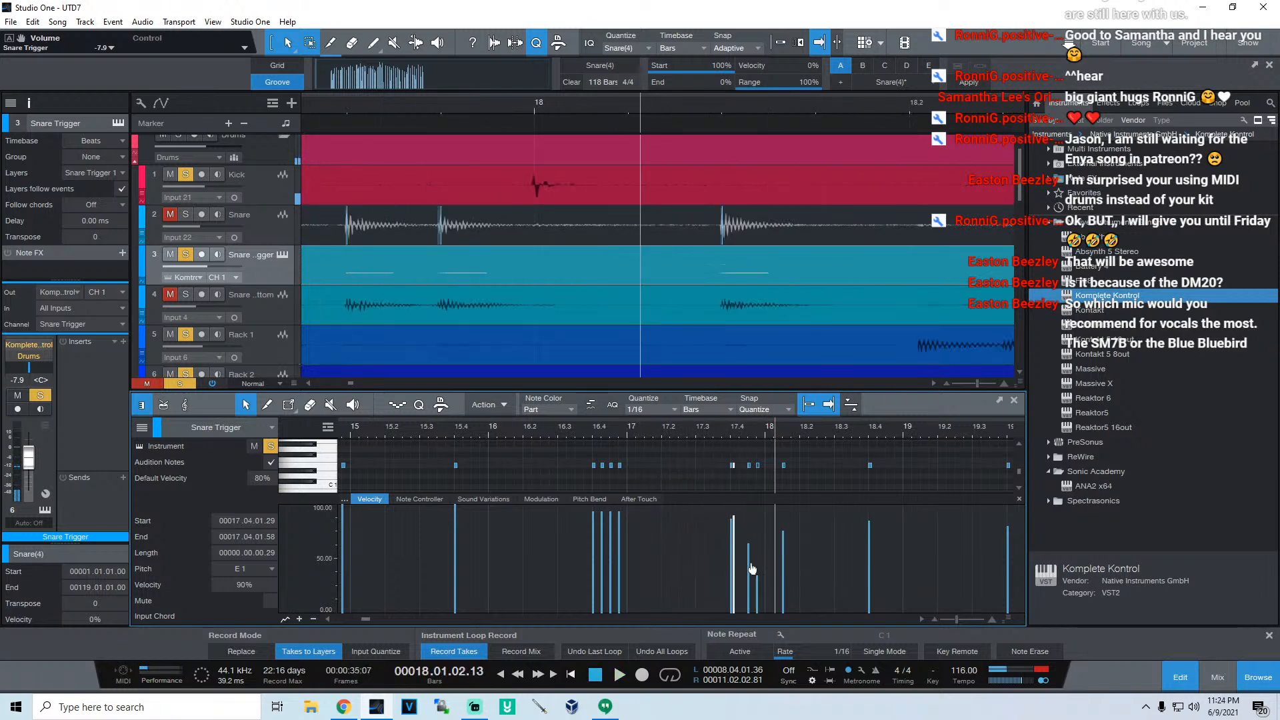
Step: Raise the two hits behind the 17.4 double hit and the hit just after bar 18 to about 90% velocity while playing the passage
left_click_drag(752, 568, 752, 537)
left_click(494, 437)
key("space")
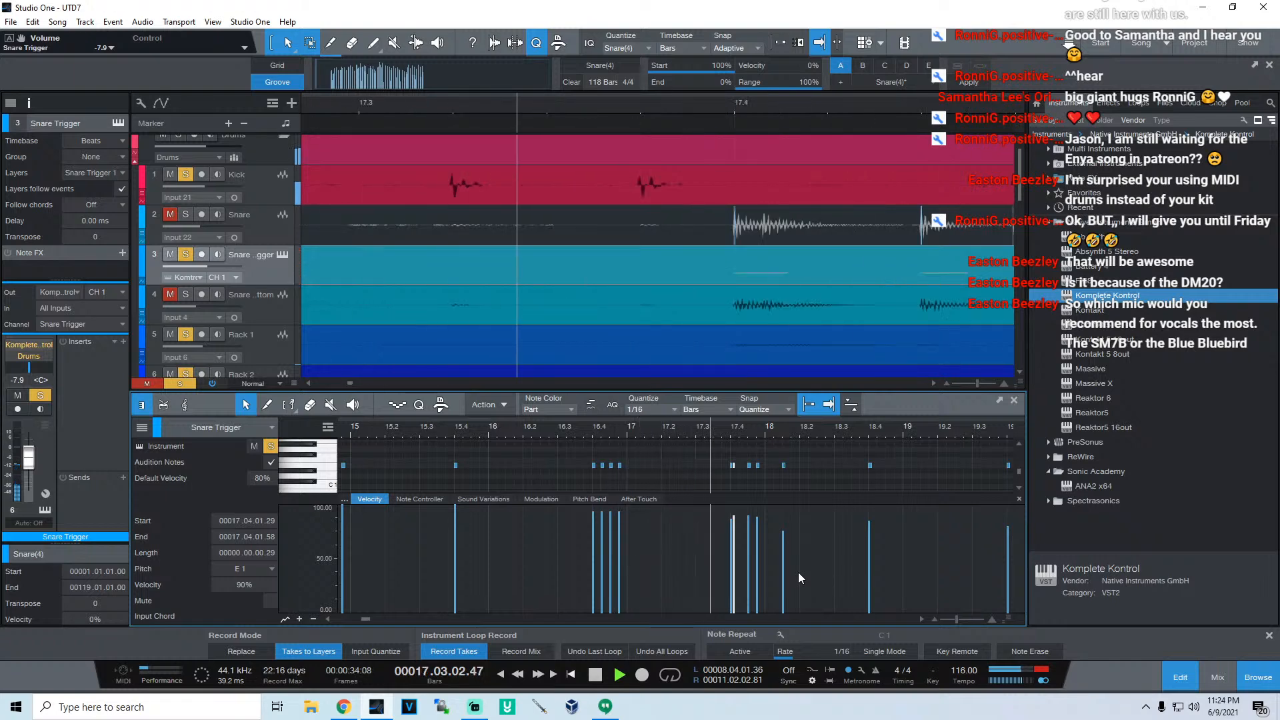
left_click_drag(784, 572, 786, 559)
left_click(710, 429)
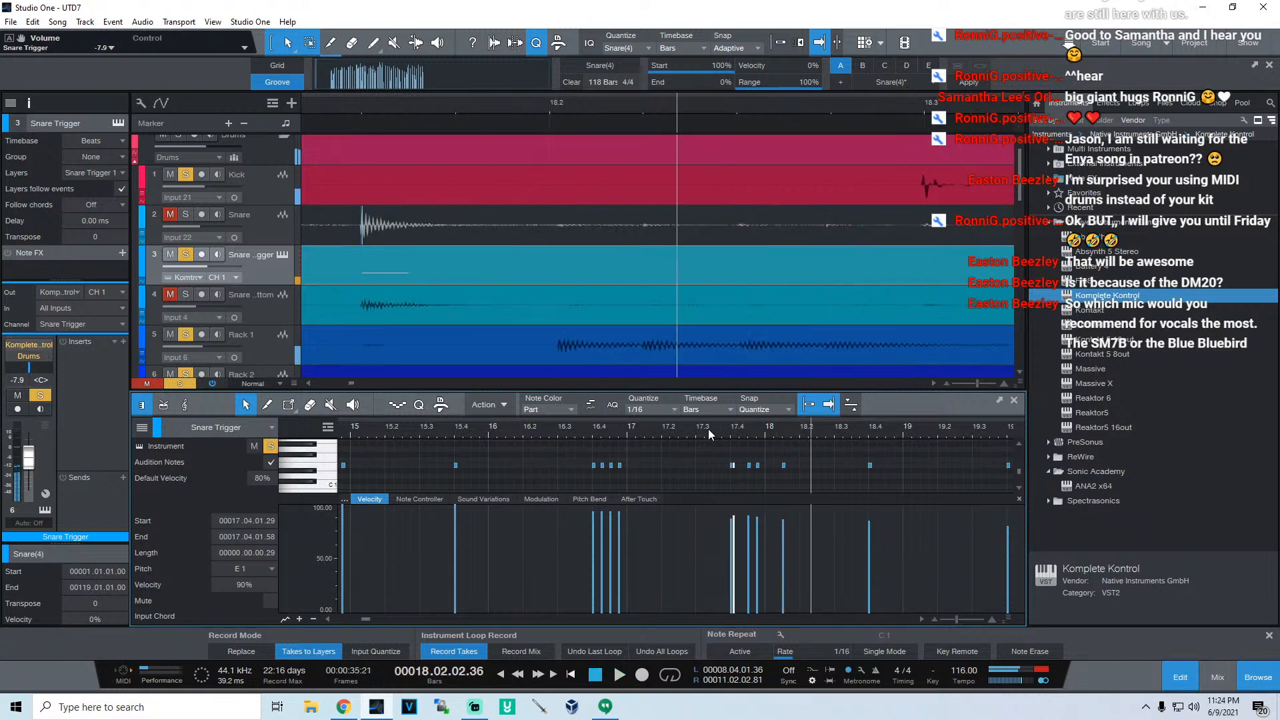
Step: Play the passage between bars 17 and 20 and raise the hits at 18.4 and 19.4 to about 94% velocity
key("KP_Subtract")
key("space")
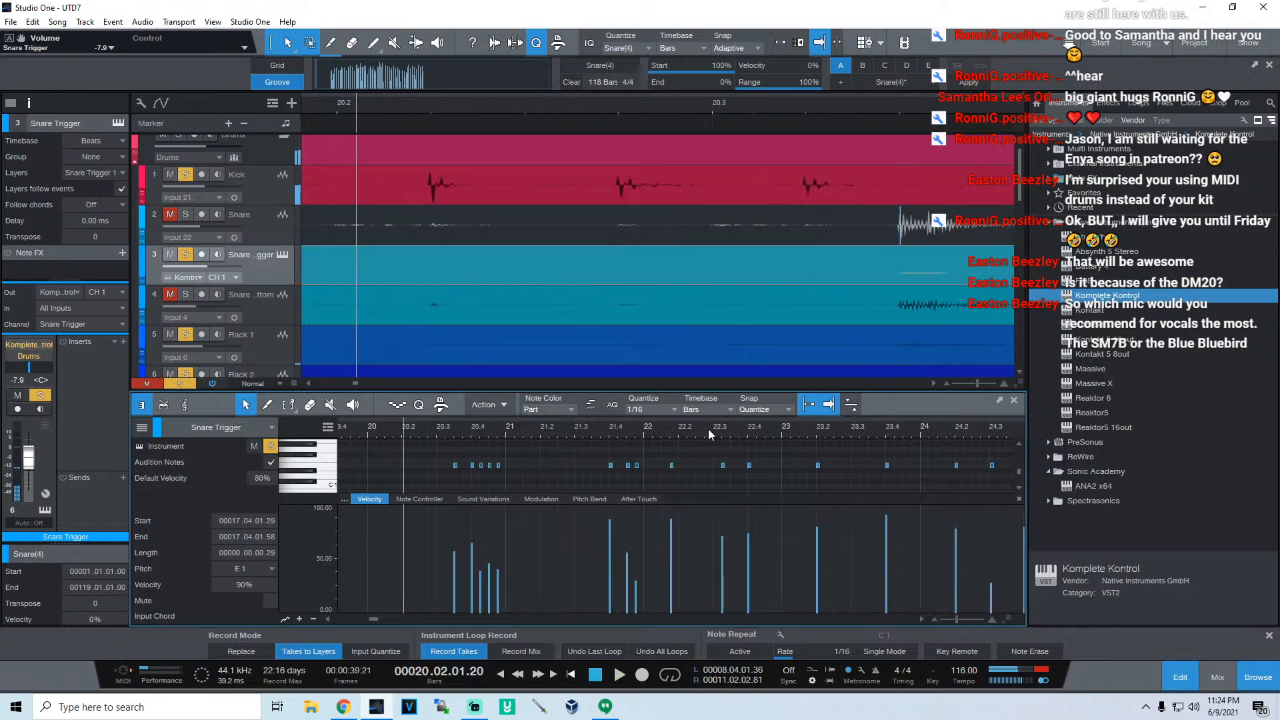
key("KP_Subtract")
key("KP_Subtract")
key("space")
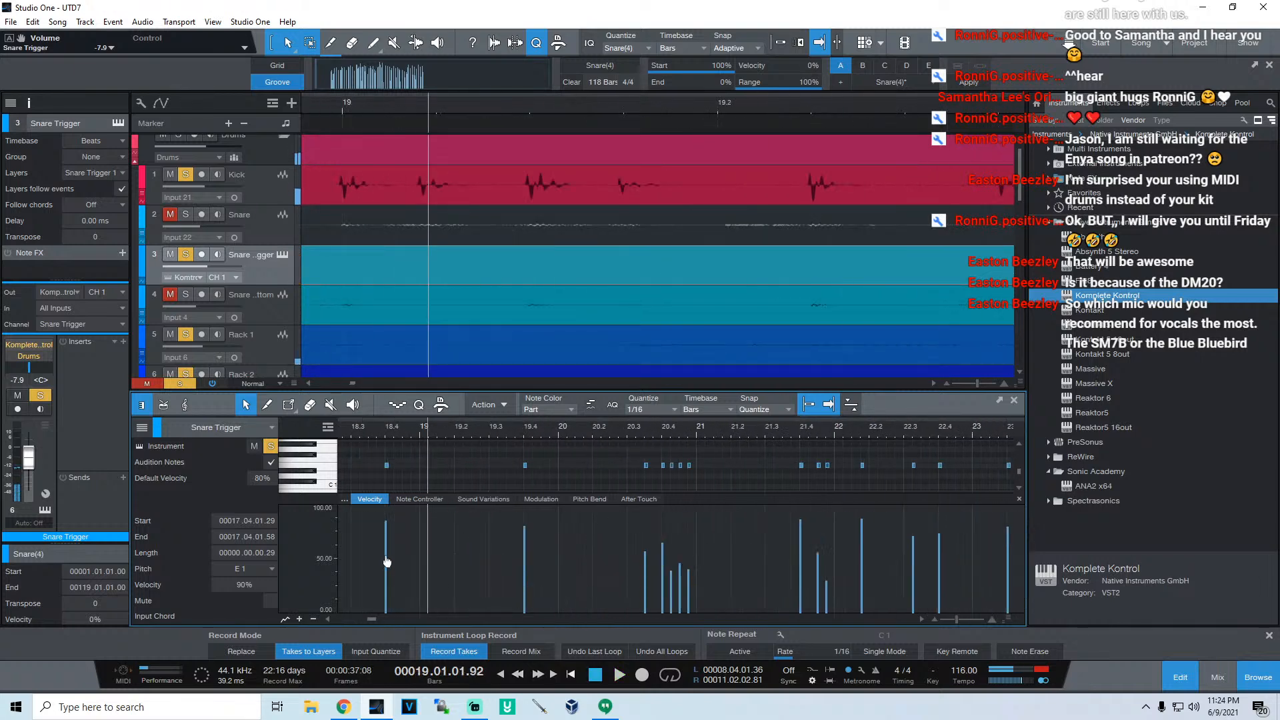
mouse_move(387, 551)
key("KP_Subtract")
key("KP_Subtract")
key("KP_Subtract")
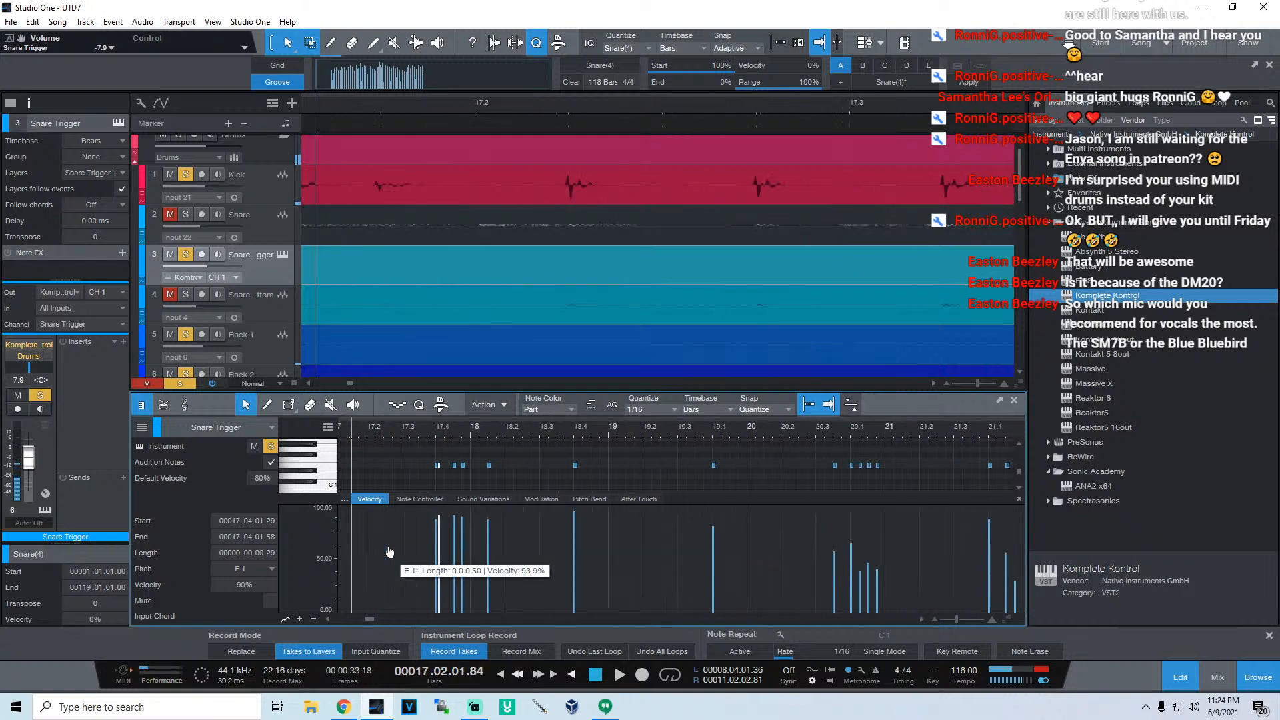
key("space")
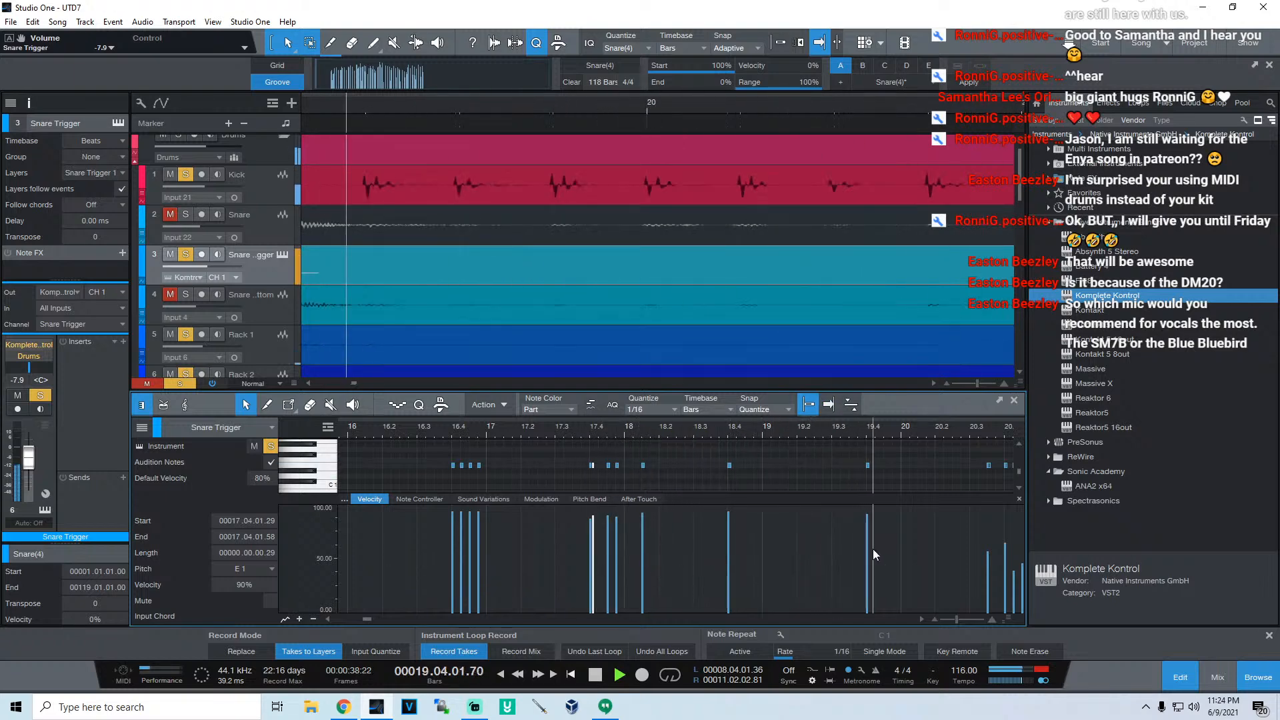
Step: Play the hits in the second half of bar 20 and set the playhead on the hit at 20.3.3
key("space")
left_click_drag(952, 432, 495, 448)
key("space")
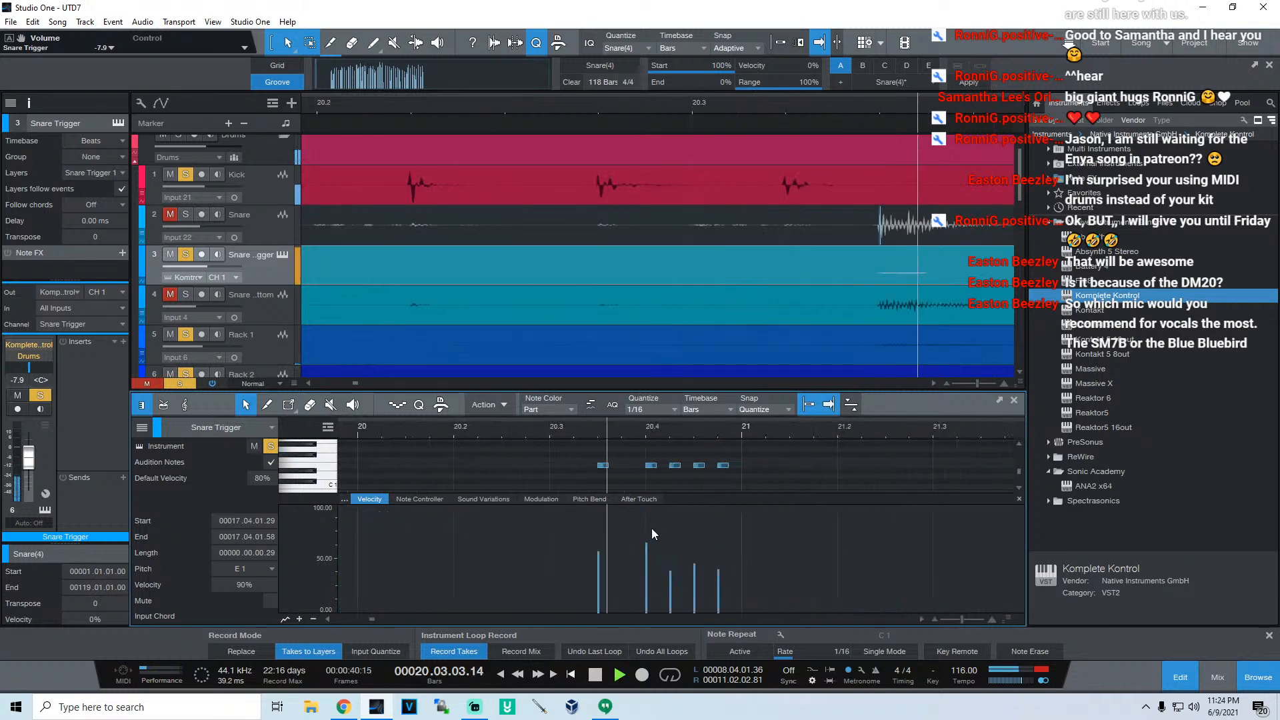
key("space")
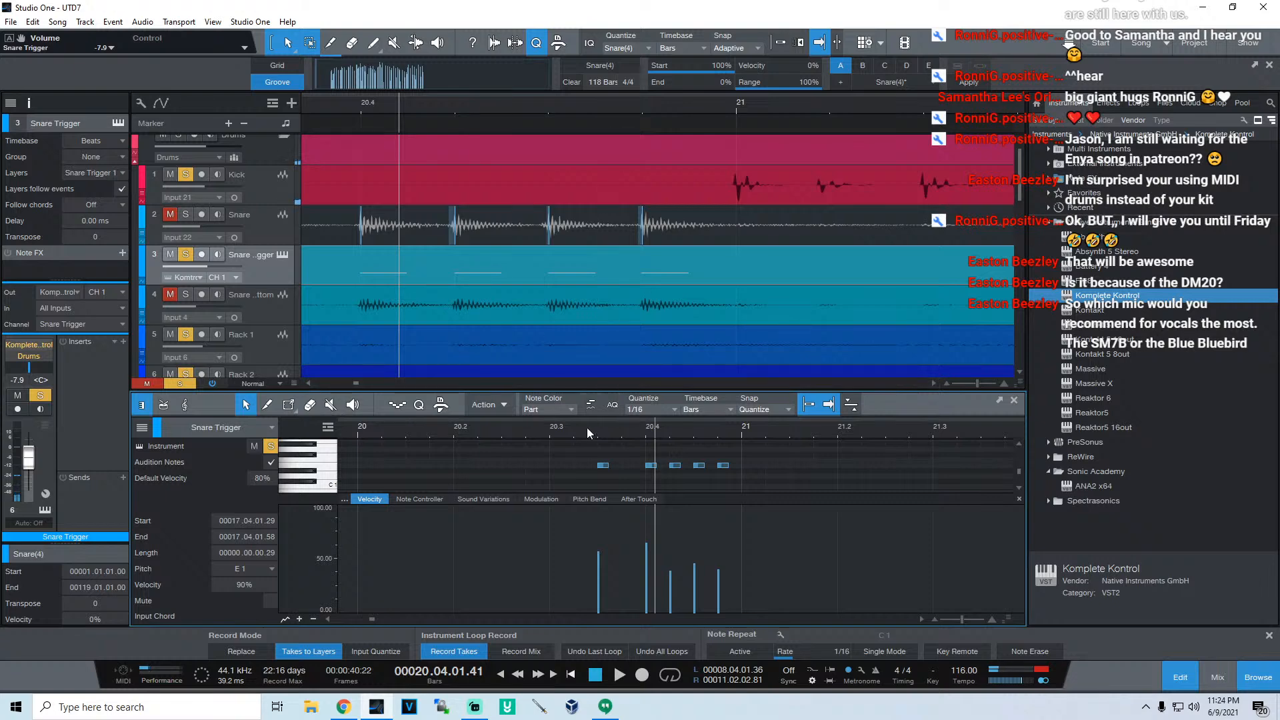
left_click(596, 430)
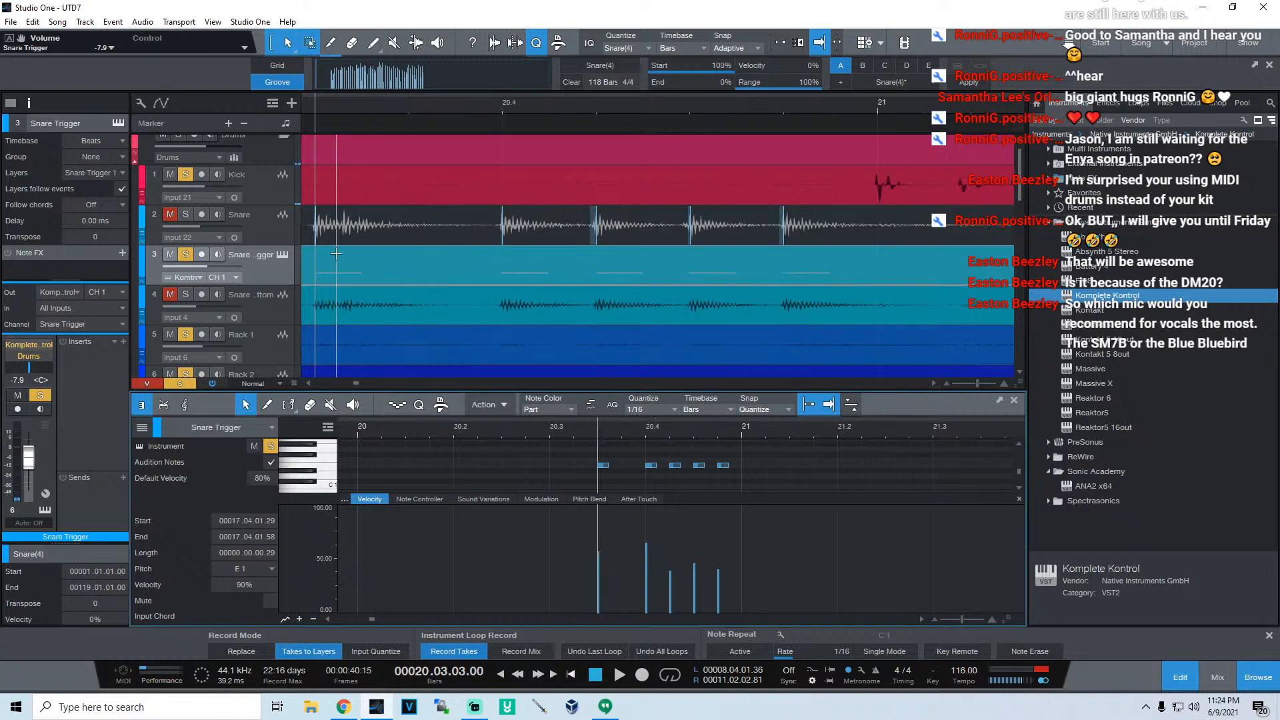
Step: Shorten the note at 20.3.3 to 0.00.29, duplicate it directly behind itself, and raise the pair to 84% and about 92% velocity
left_click_drag(604, 432, 620, 465)
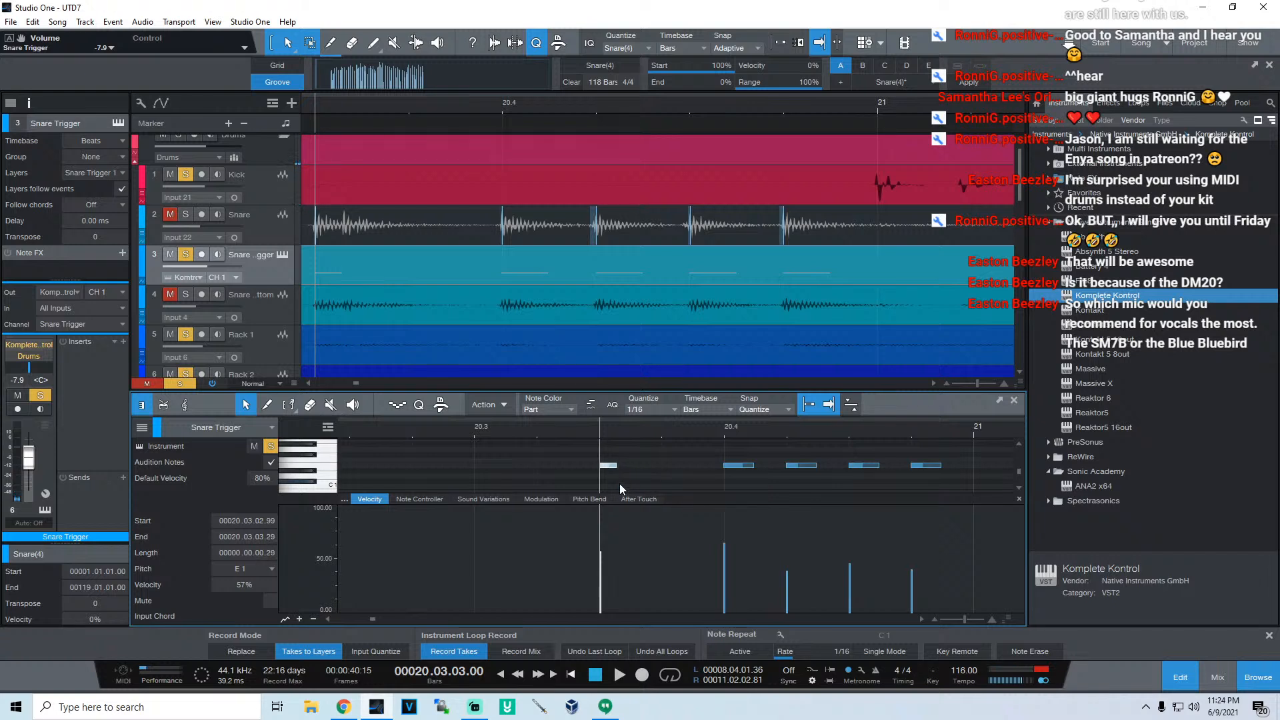
key("d")
left_click(608, 473)
left_click_drag(611, 570, 618, 526)
left_click_drag(622, 436, 707, 393)
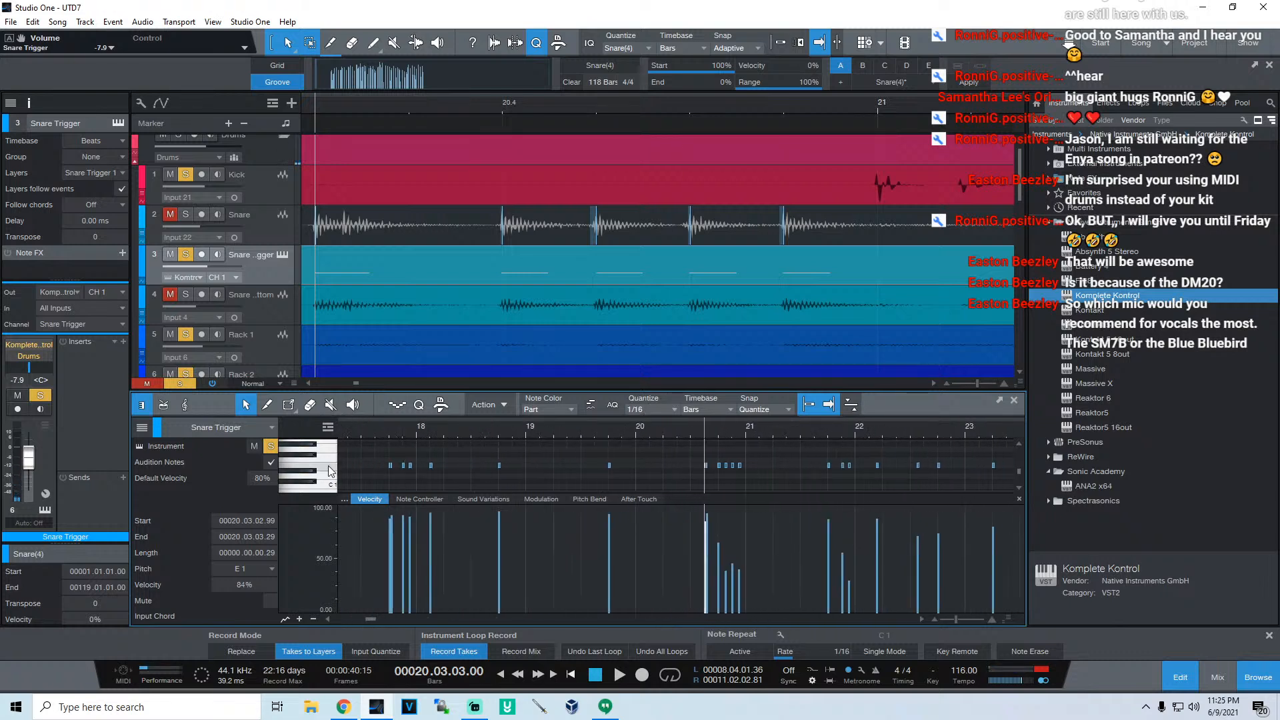
Step: Play from 17.3.3 through the double hit in bar 20 into bar 21
left_click(375, 432)
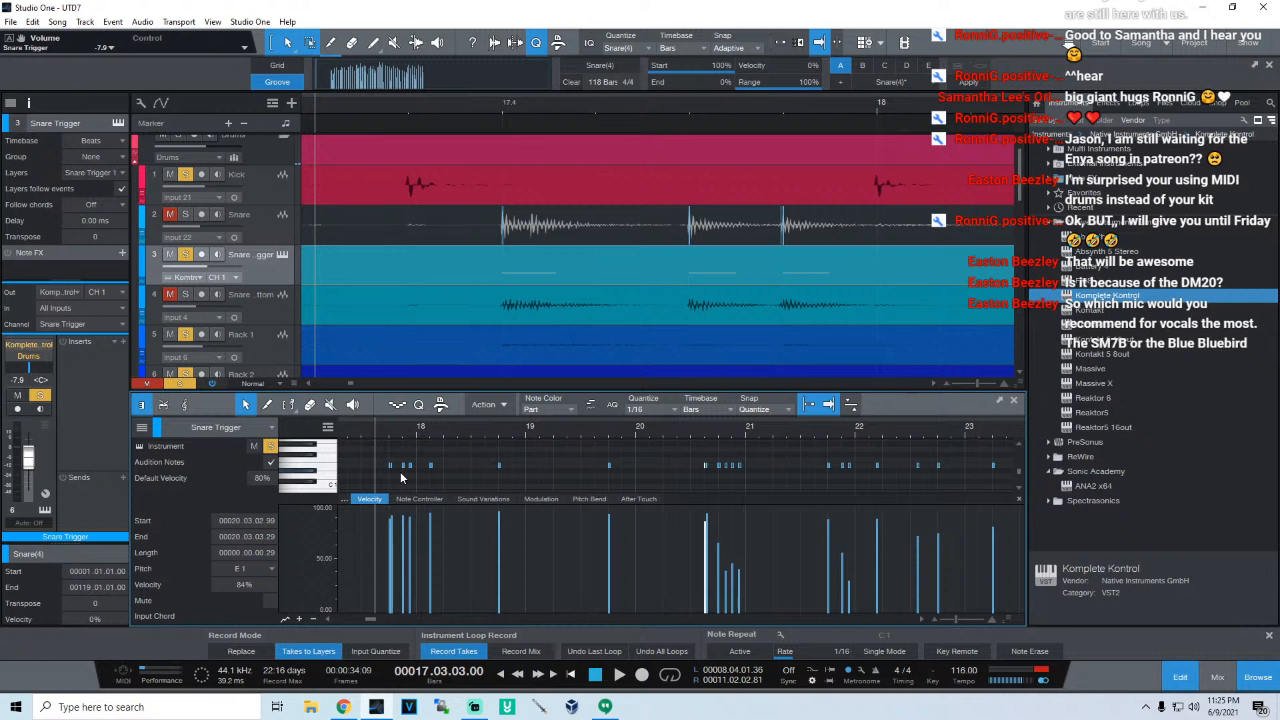
key("space")
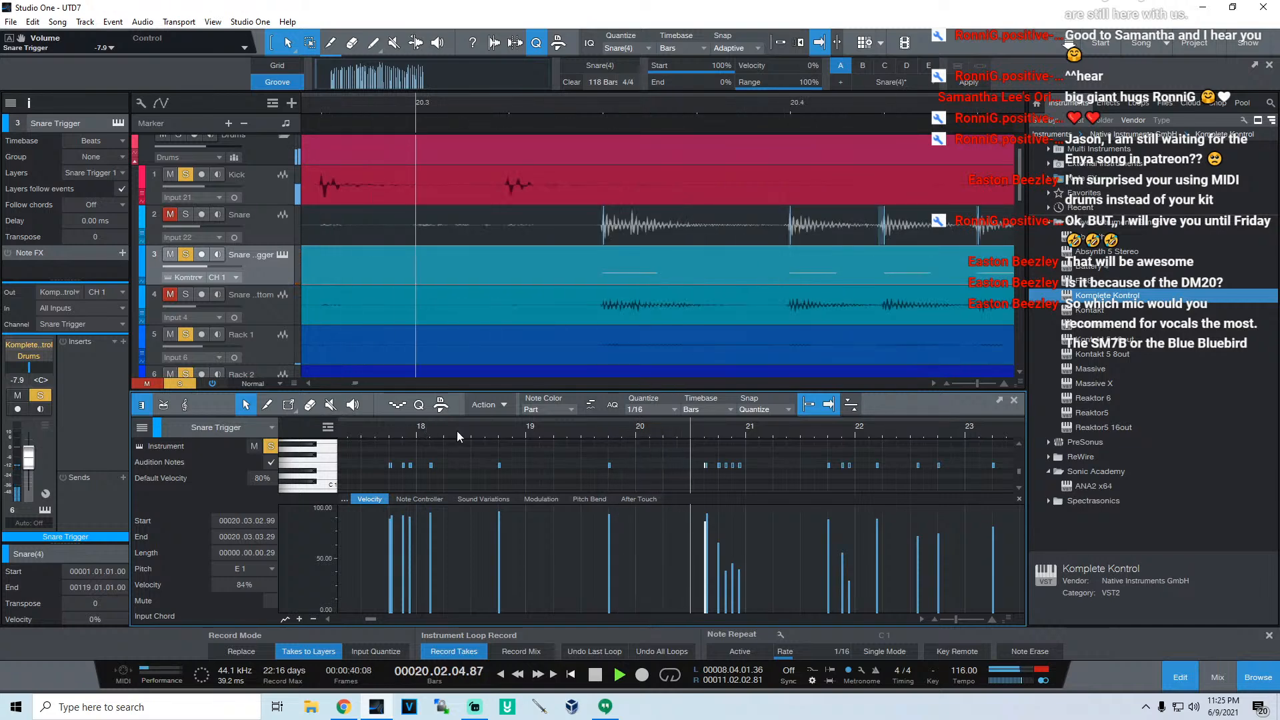
key("space")
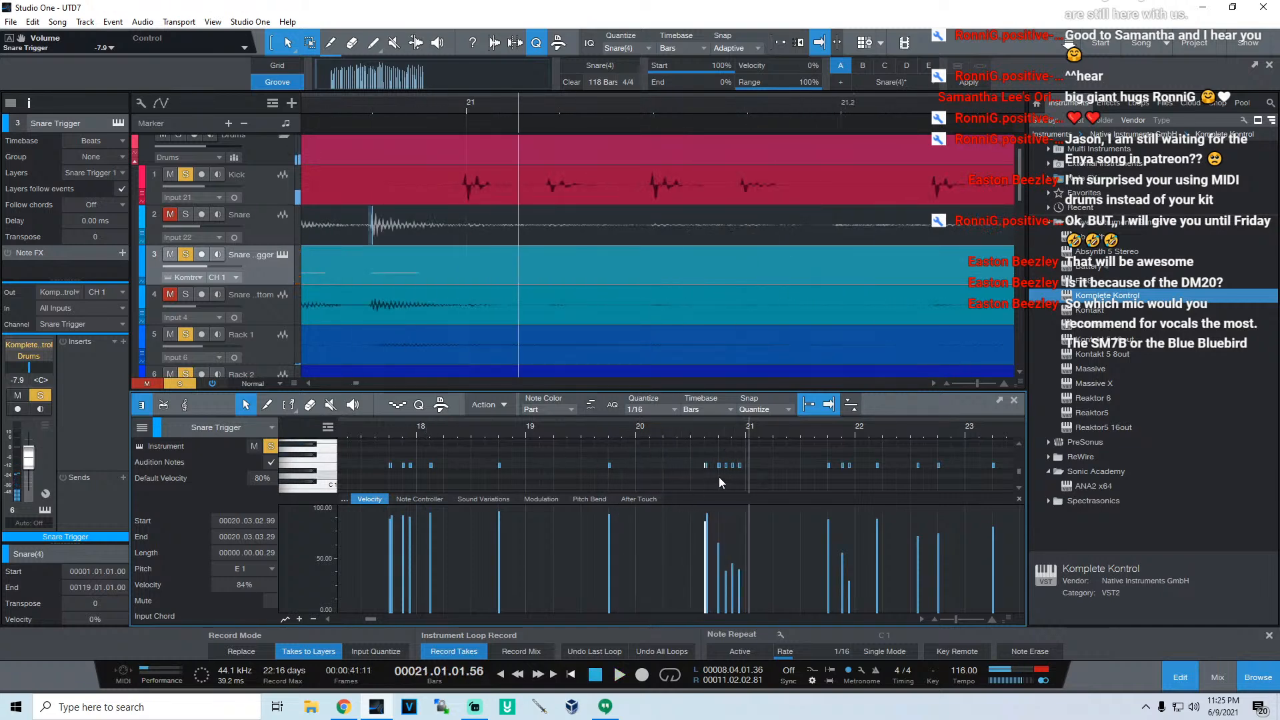
Step: Raise the four hits from 20.4 to around full velocity and play them and the following hits on into bar 24
left_click_drag(713, 450, 753, 475)
left_click_drag(730, 597, 734, 536)
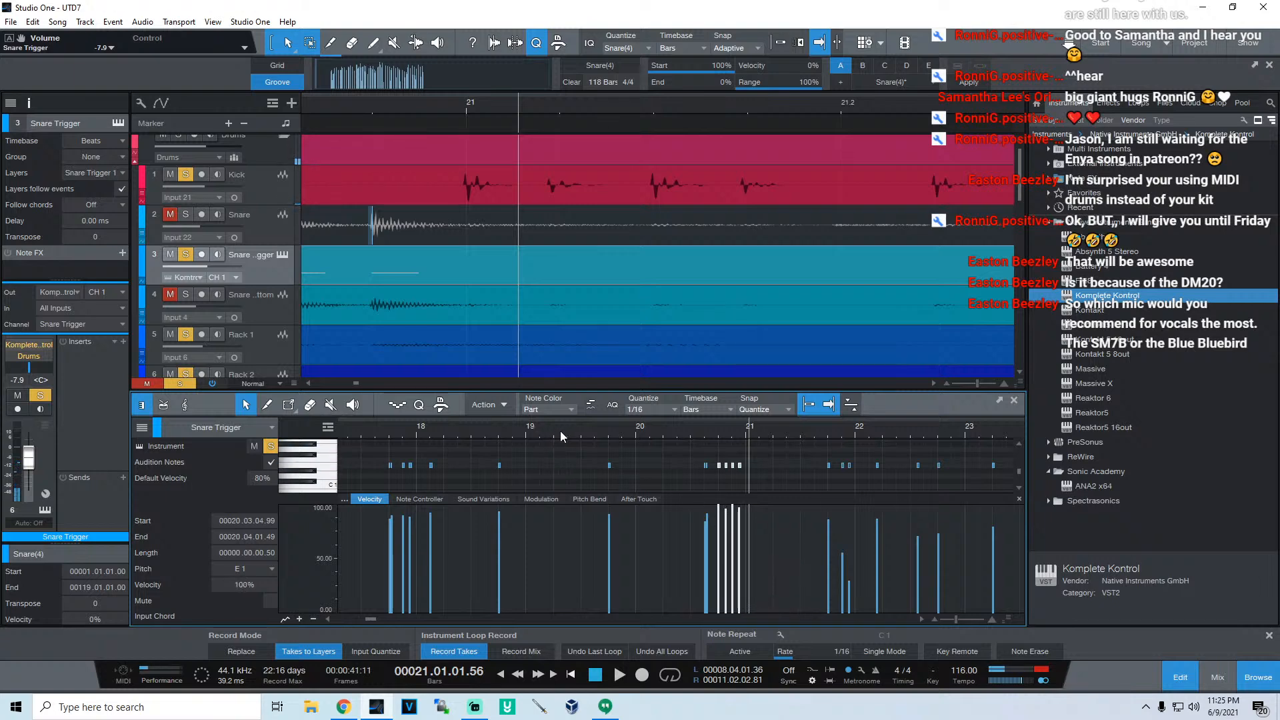
key("space")
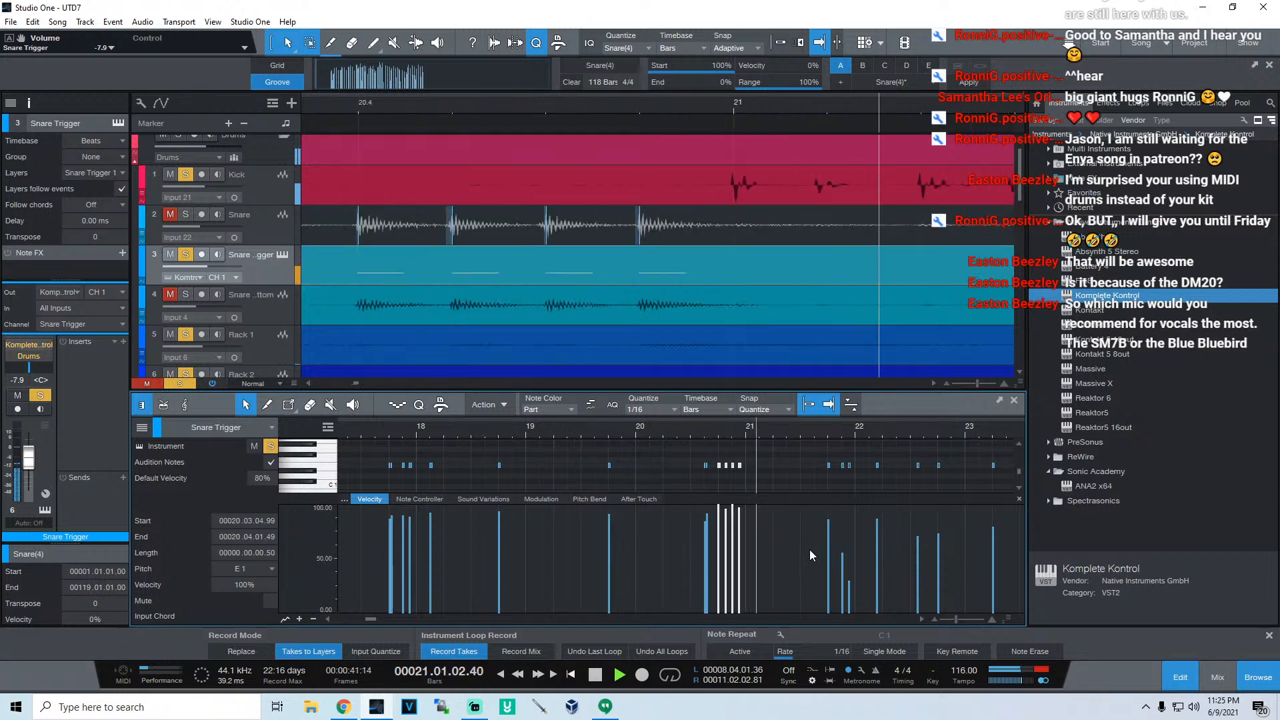
key("space")
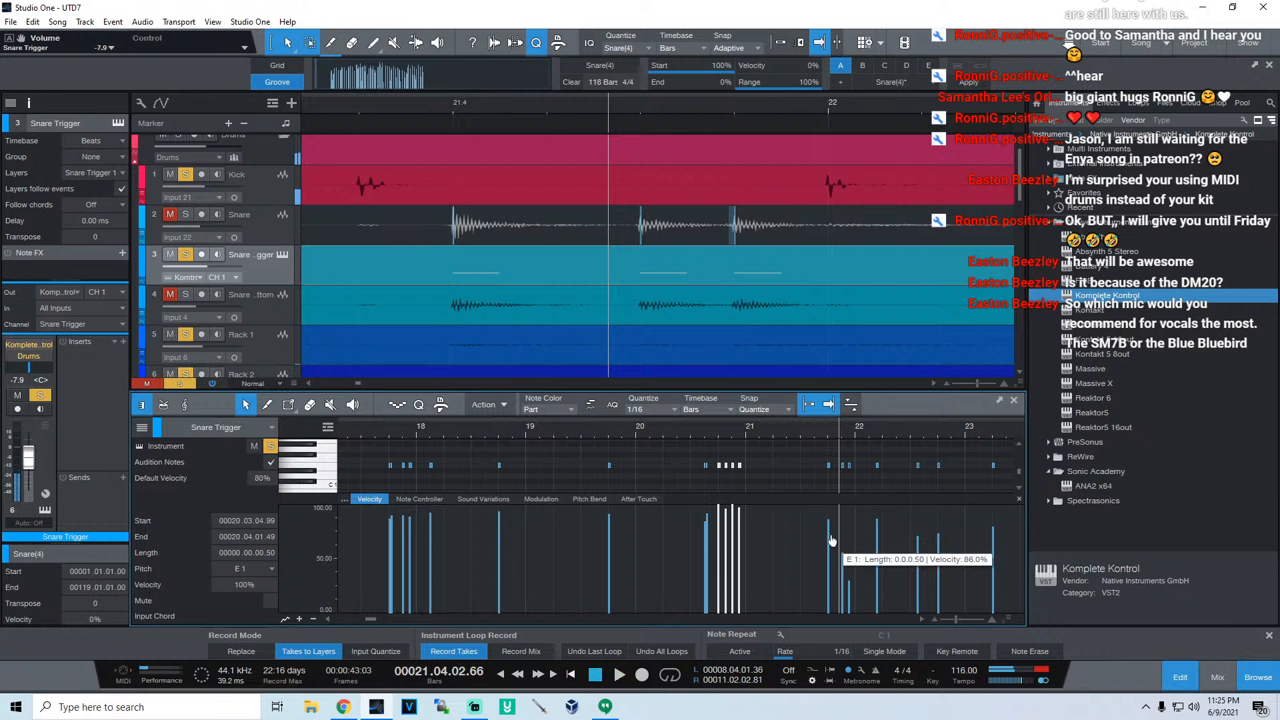
key("space")
key("space")
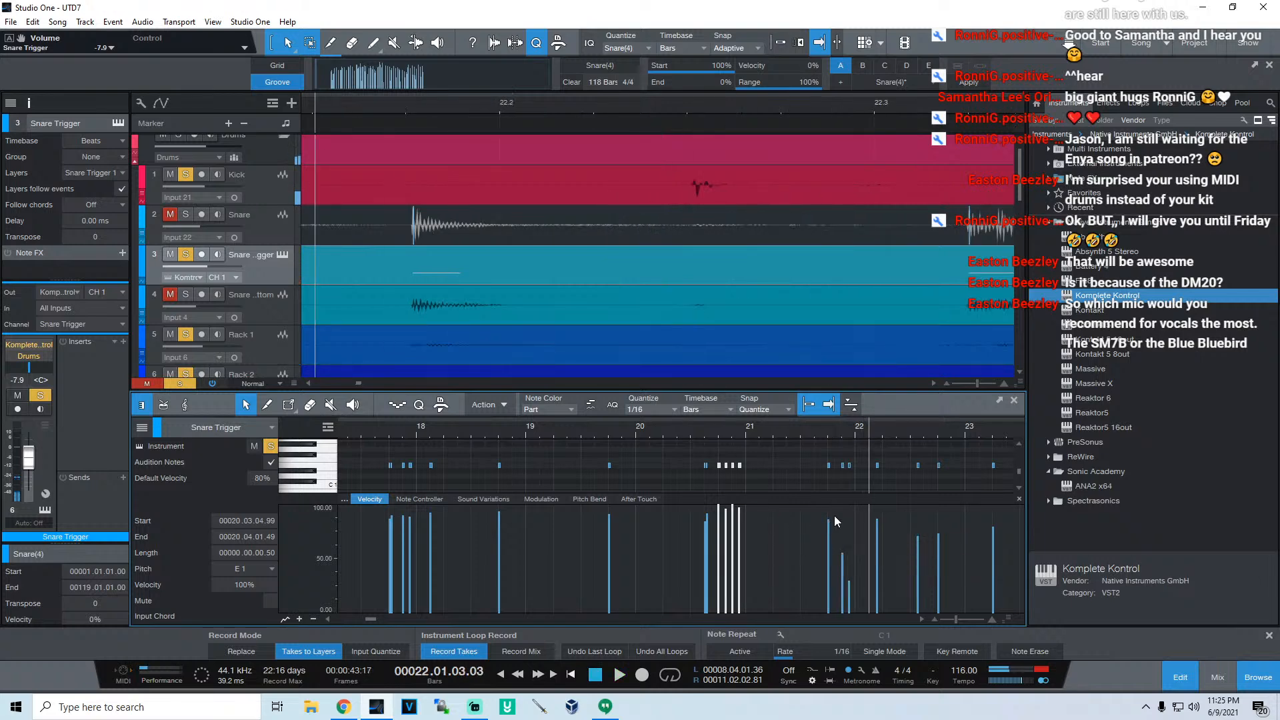
key("space")
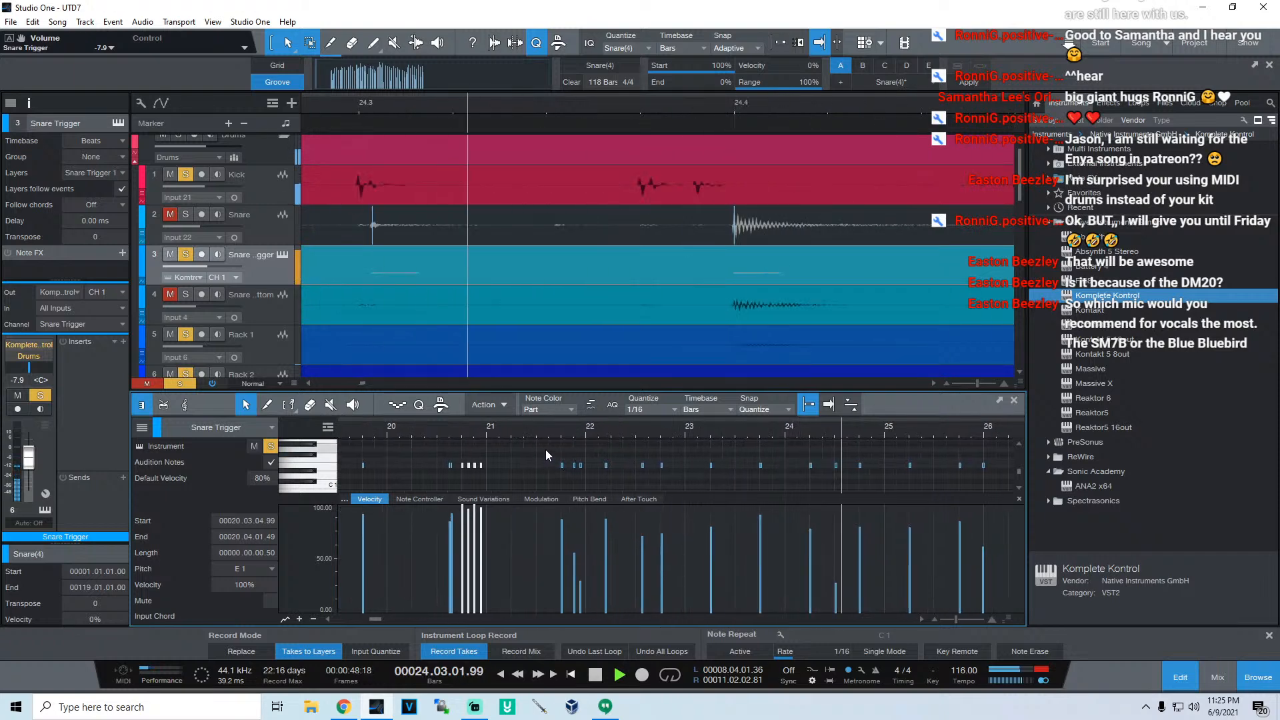
Step: Raise all hits from 21.4 to bar 26 to around full velocity and play from 21.2.4 to the end of bar 22
left_click_drag(548, 447, 988, 480)
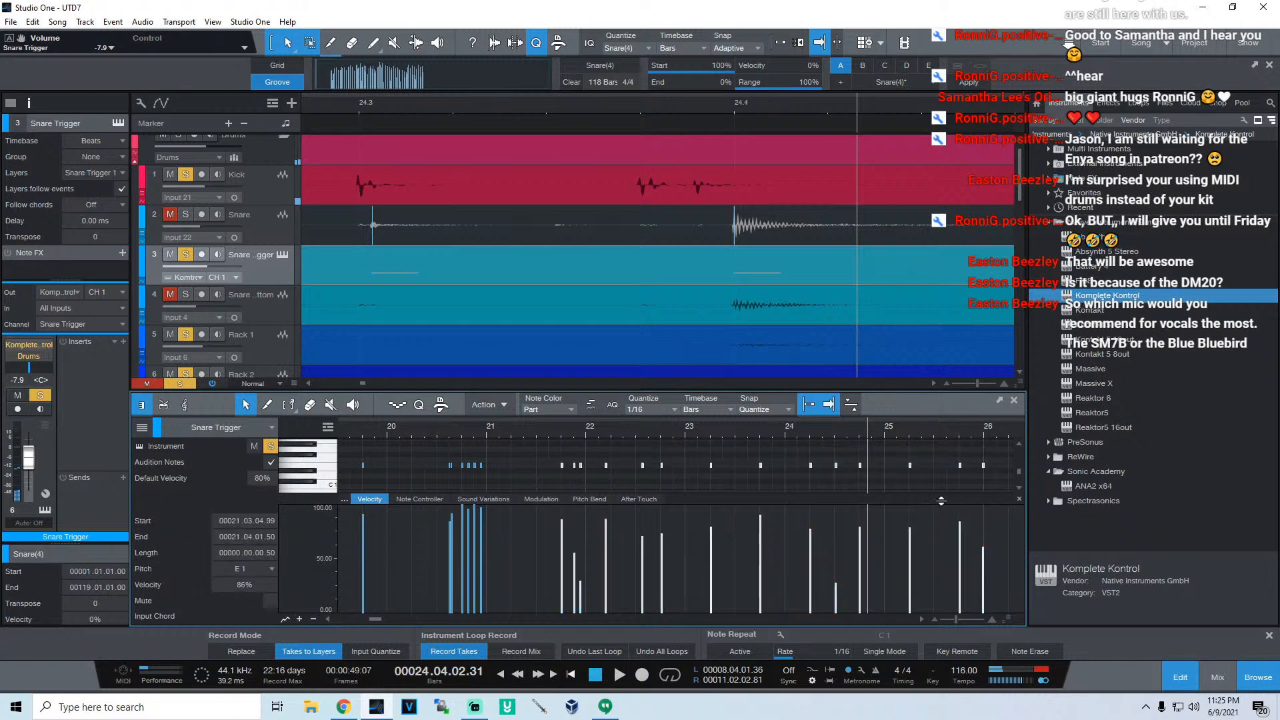
left_click_drag(720, 567, 721, 514)
left_click(532, 429)
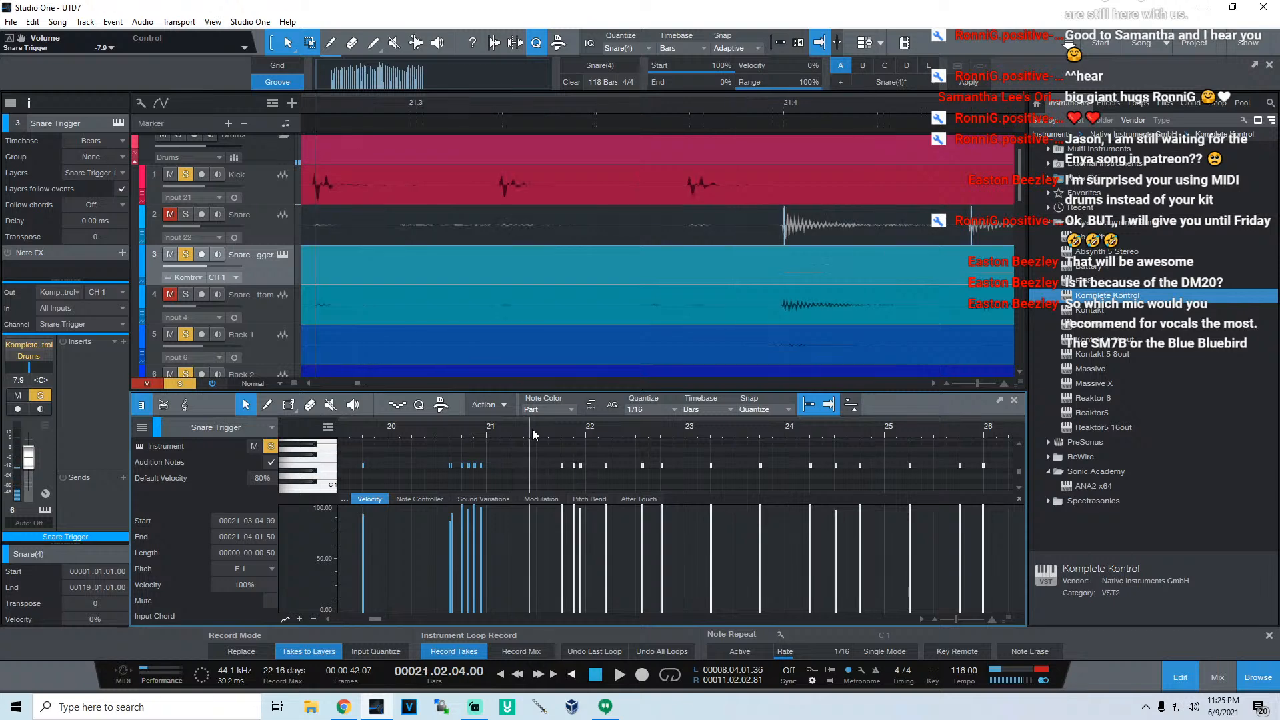
key("space")
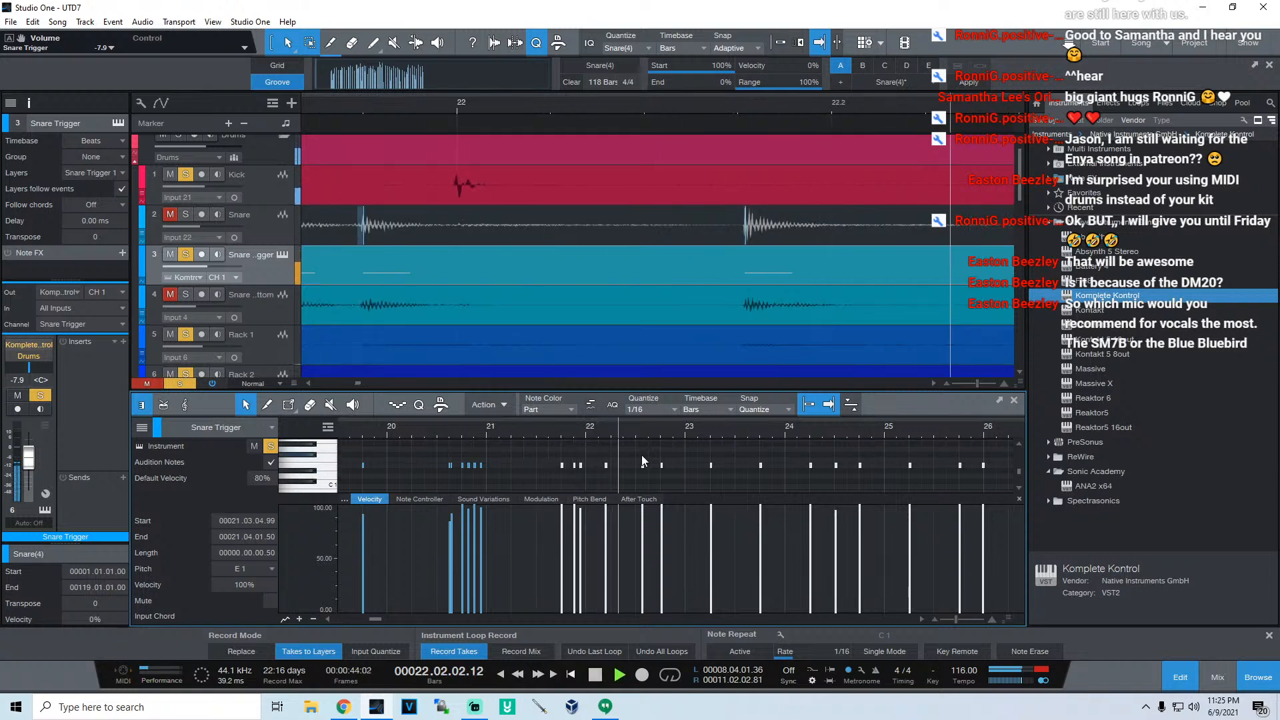
key("space")
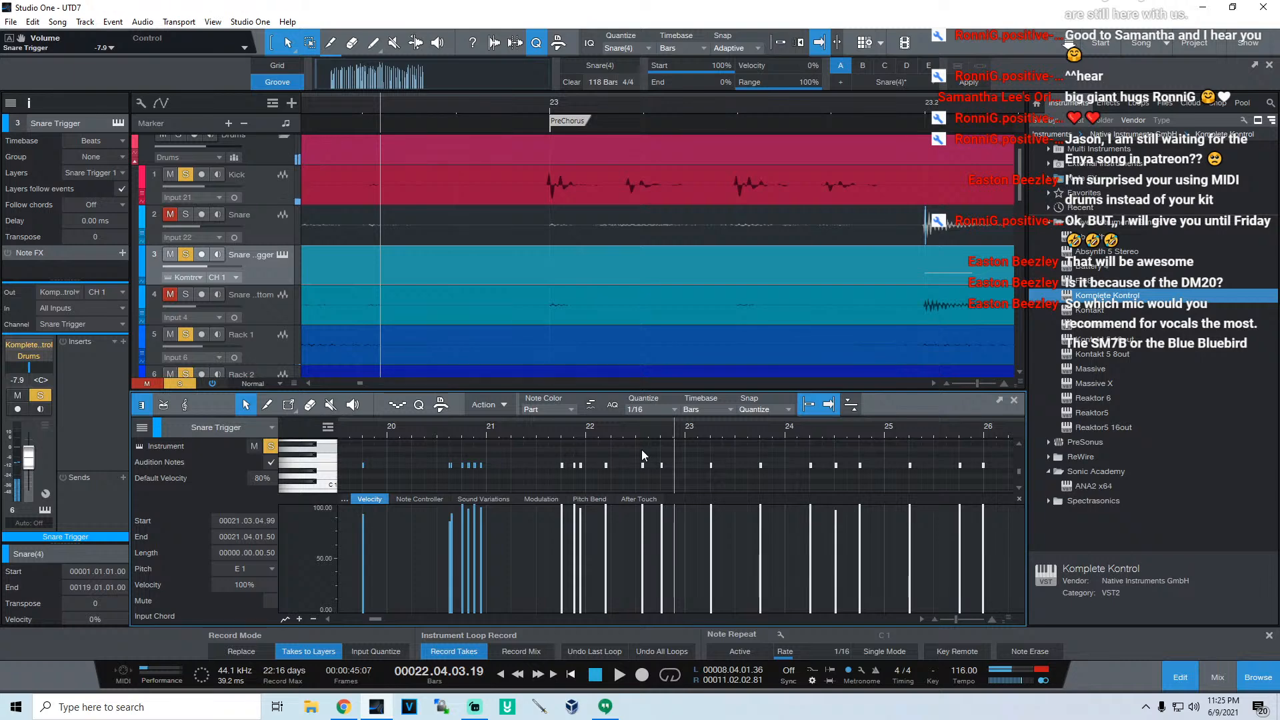
Step: Shorten the note at 22.3.2 to about 0.00.30, duplicate it directly behind itself and set the duplicate's velocity to 96%
key("space")
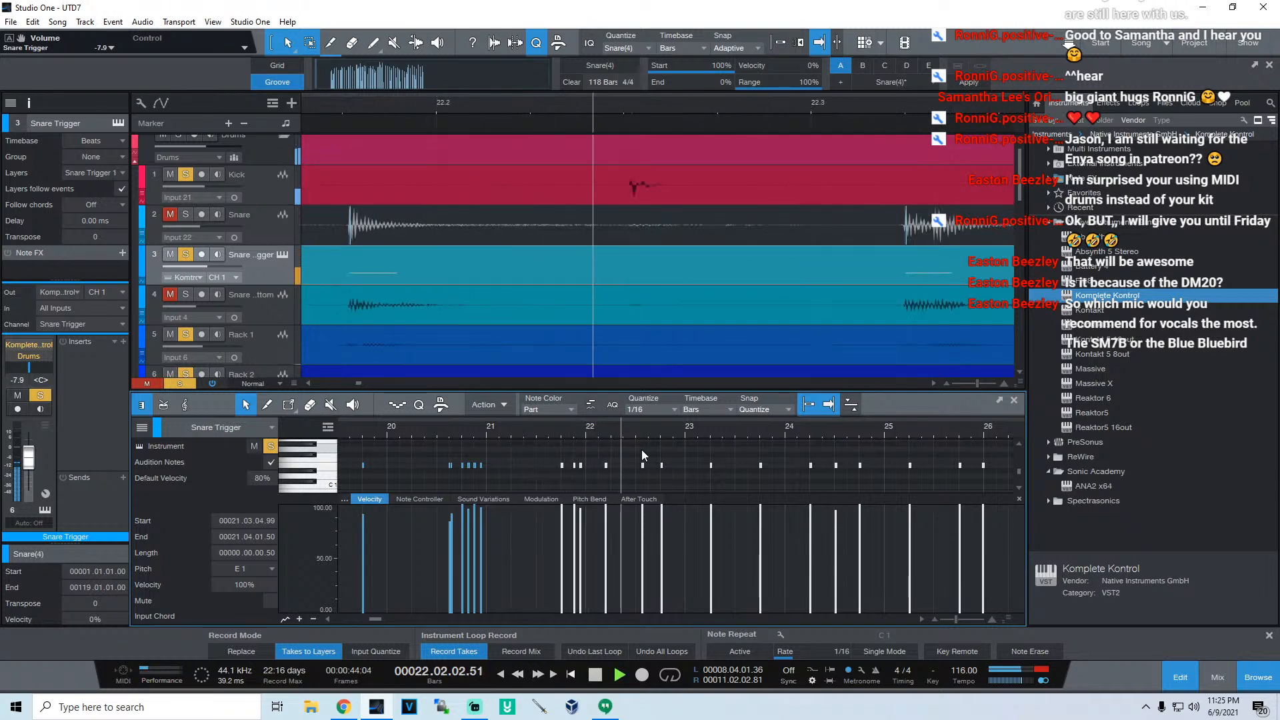
key("space")
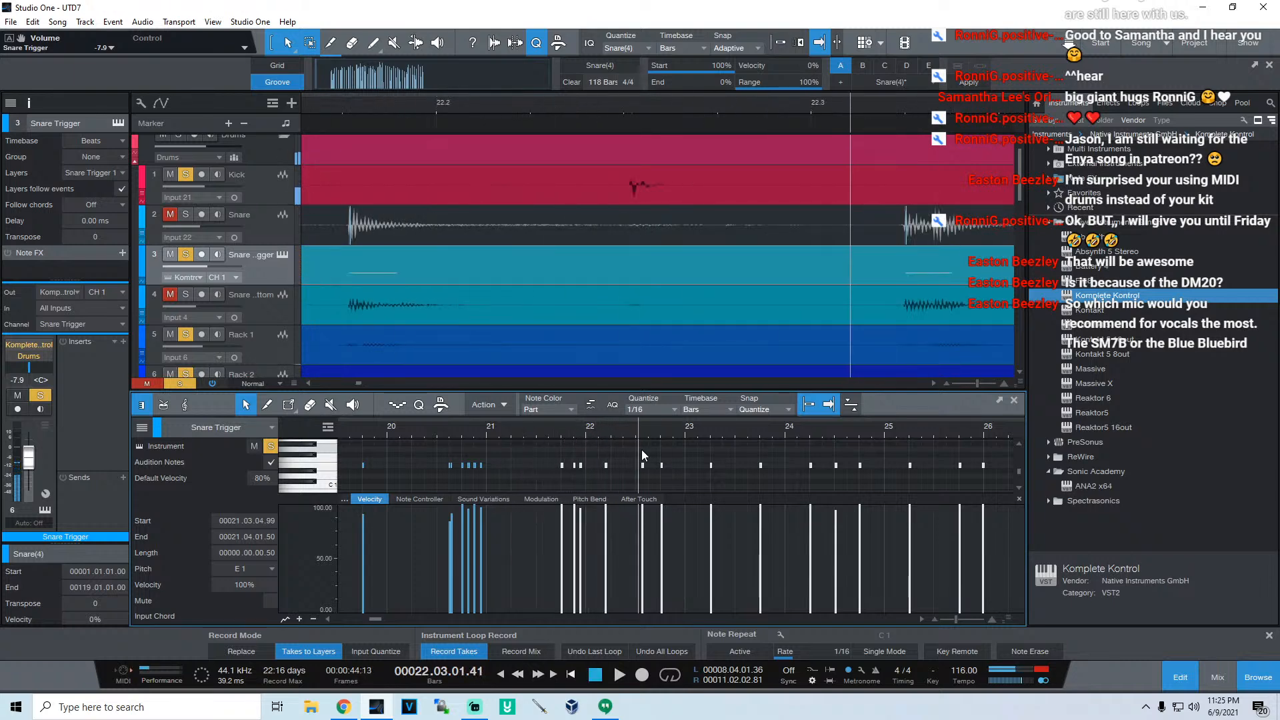
left_click(905, 106)
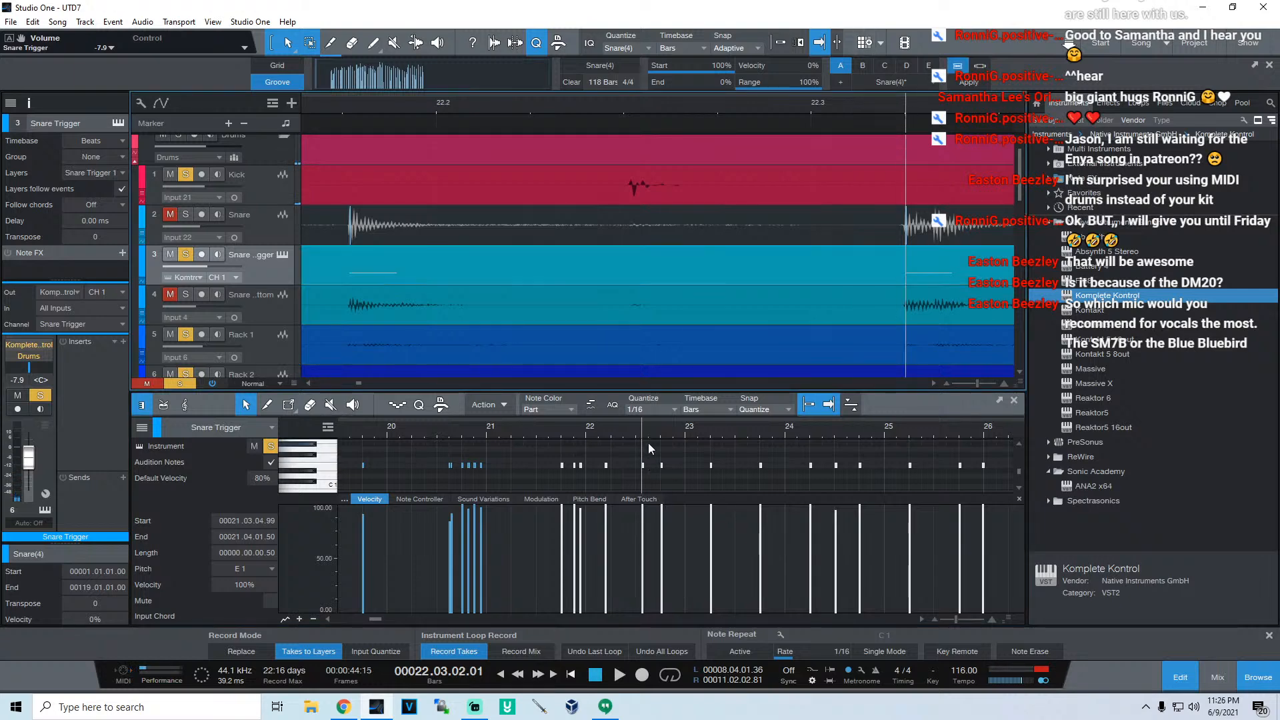
scroll(648, 442, "up", 10)
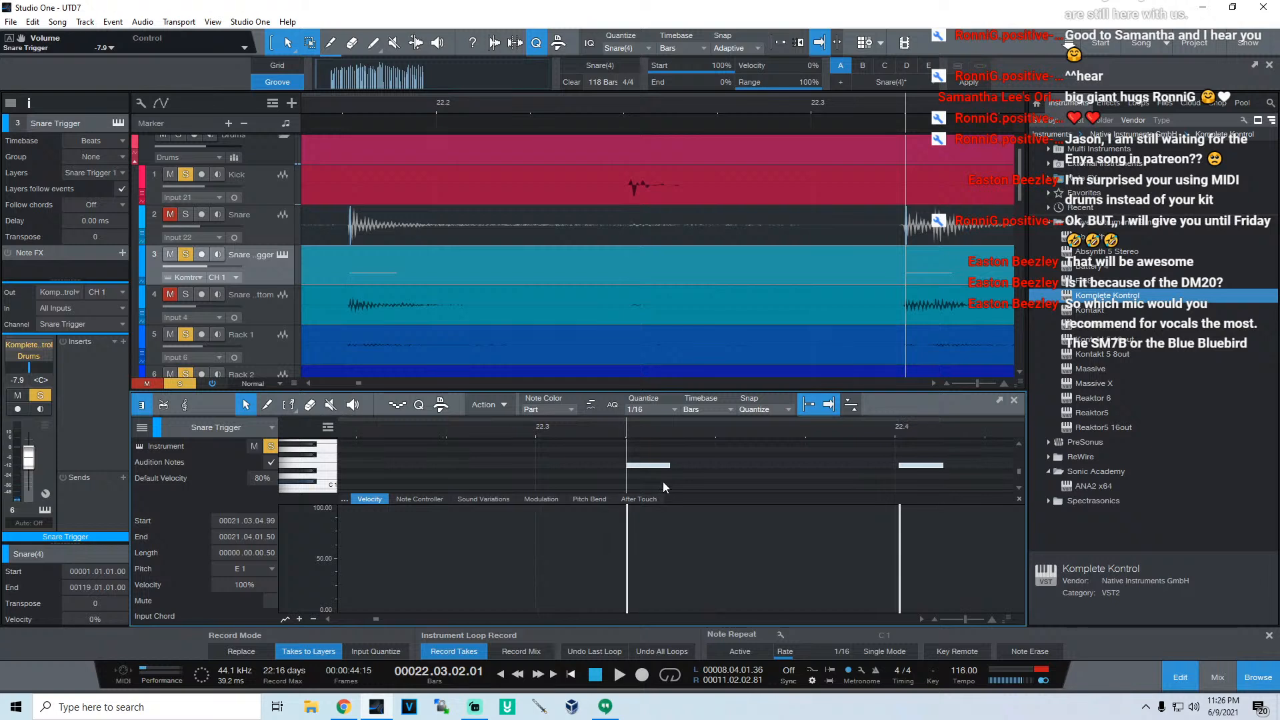
left_click_drag(669, 466, 655, 466)
left_click(650, 479)
double_click(659, 469)
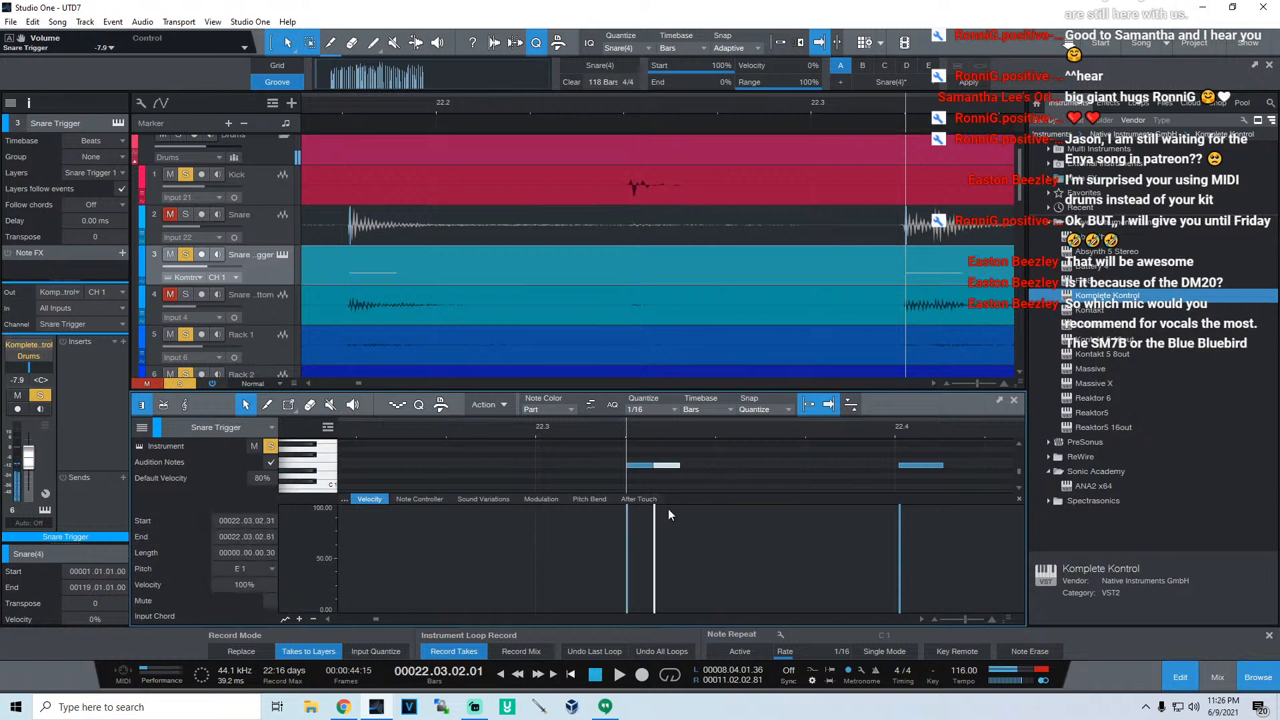
left_click_drag(633, 522, 662, 529)
left_click_drag(901, 525, 901, 528)
left_click_drag(748, 431, 737, 408)
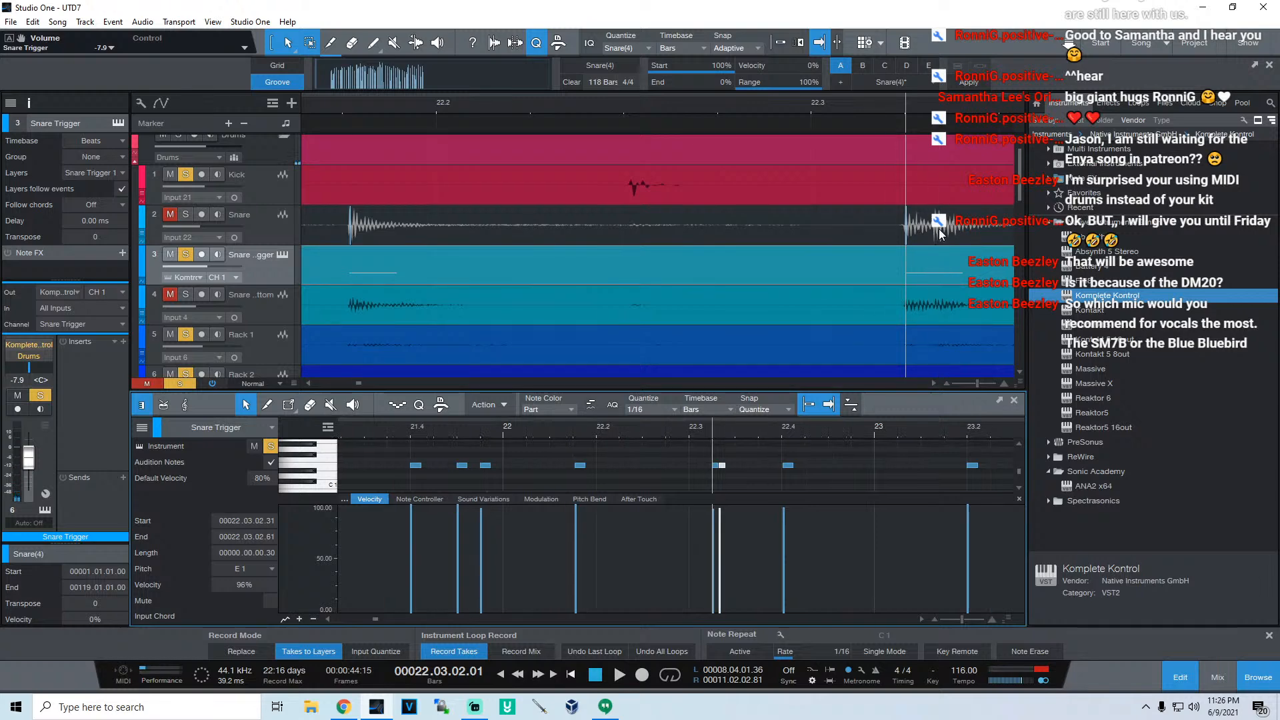
Step: Play from just before 21.4 to 24.4, delete the unwanted note at 24.3.1 and continue playback
left_click(394, 426)
key("space")
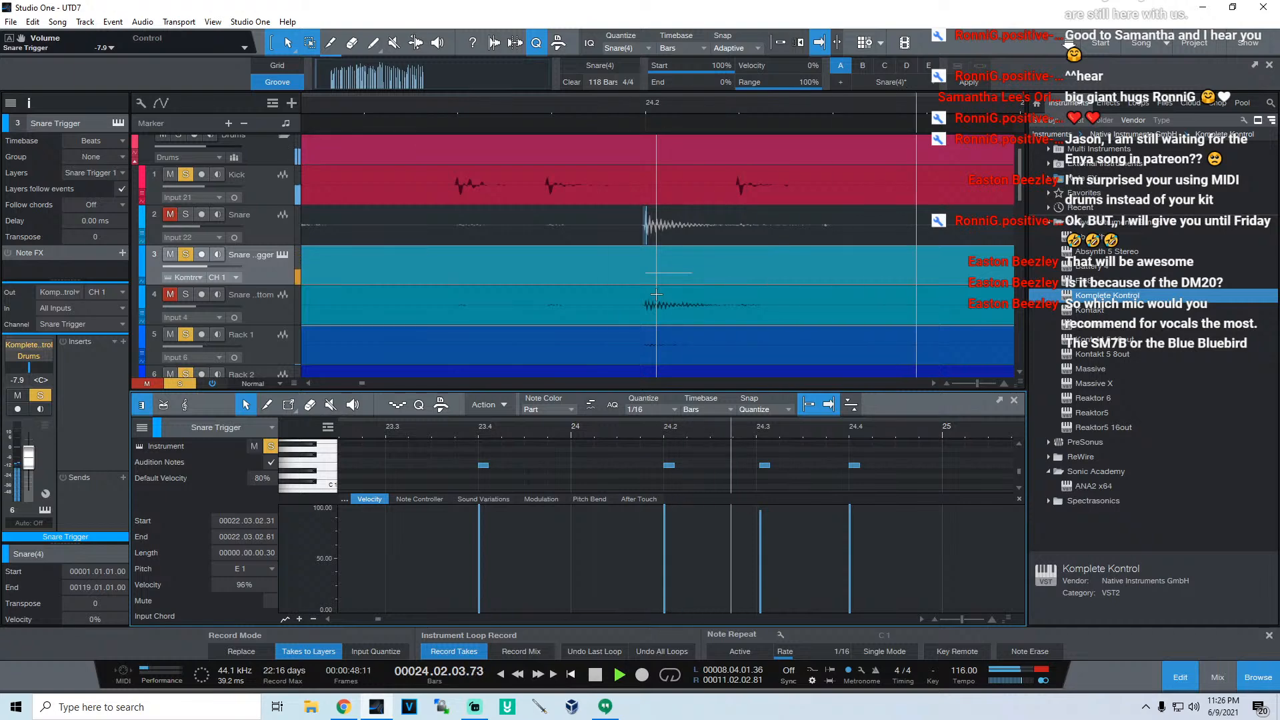
key("space")
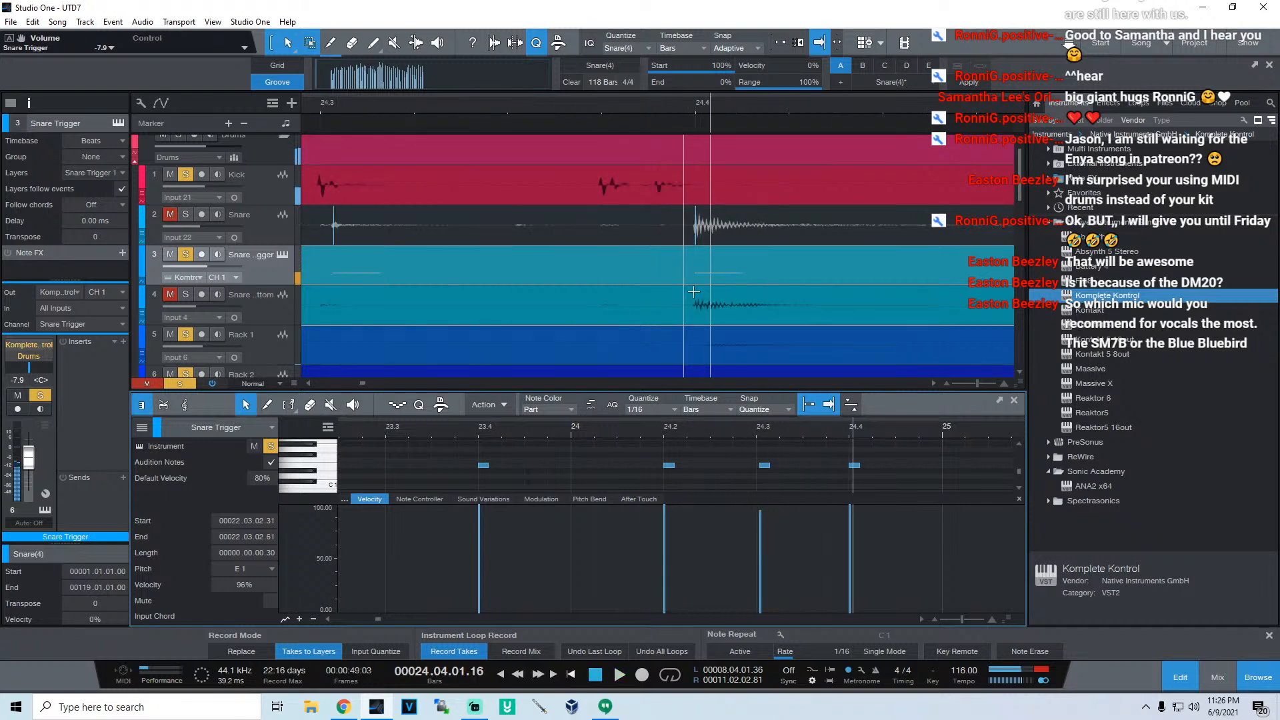
double_click(765, 464)
key("space")
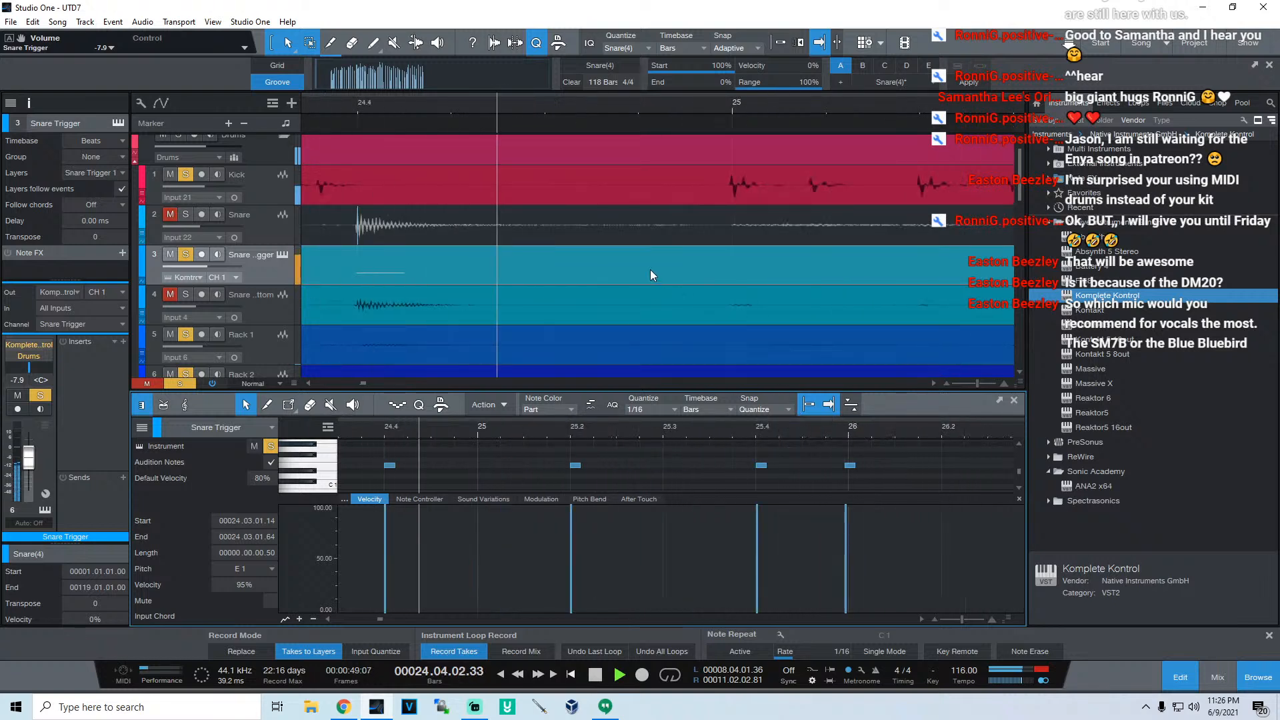
key("space")
Step: Play from just before 24.3 into bar 26 and set the playhead at 26.1.1.16 on the snare double hit
left_click_drag(535, 107, 605, 91)
left_click(356, 106)
key("space")
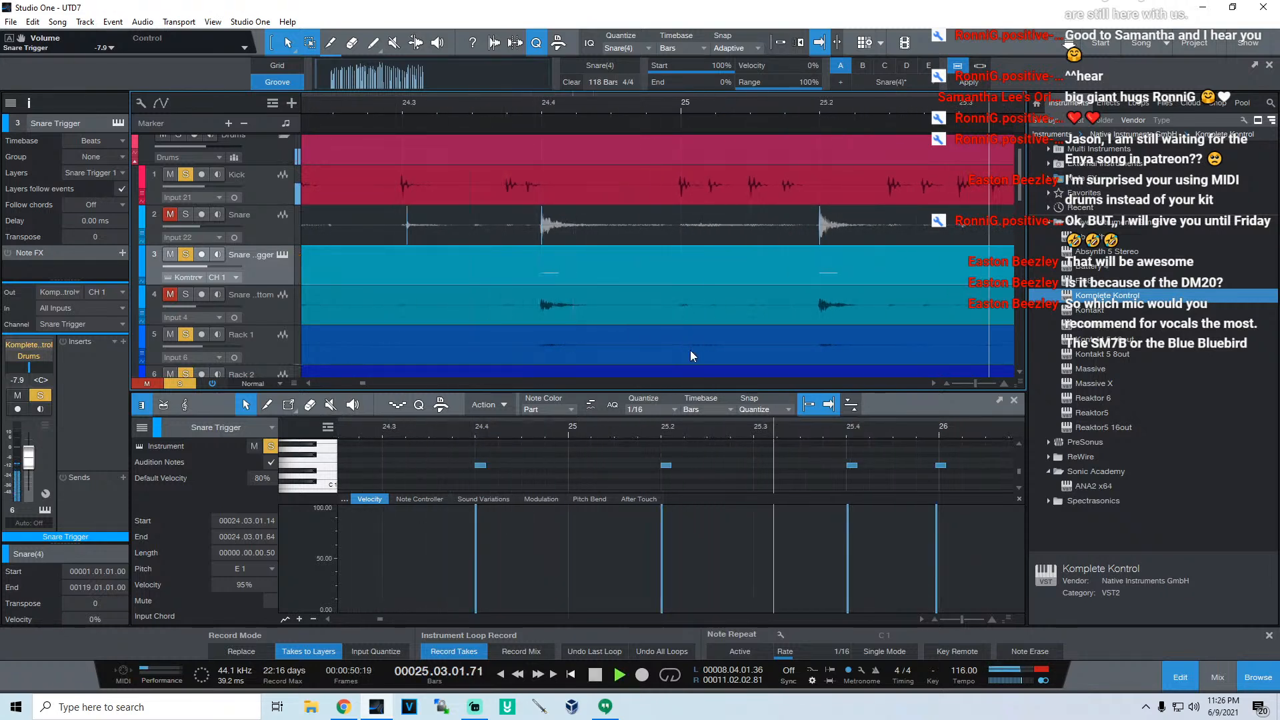
key("space")
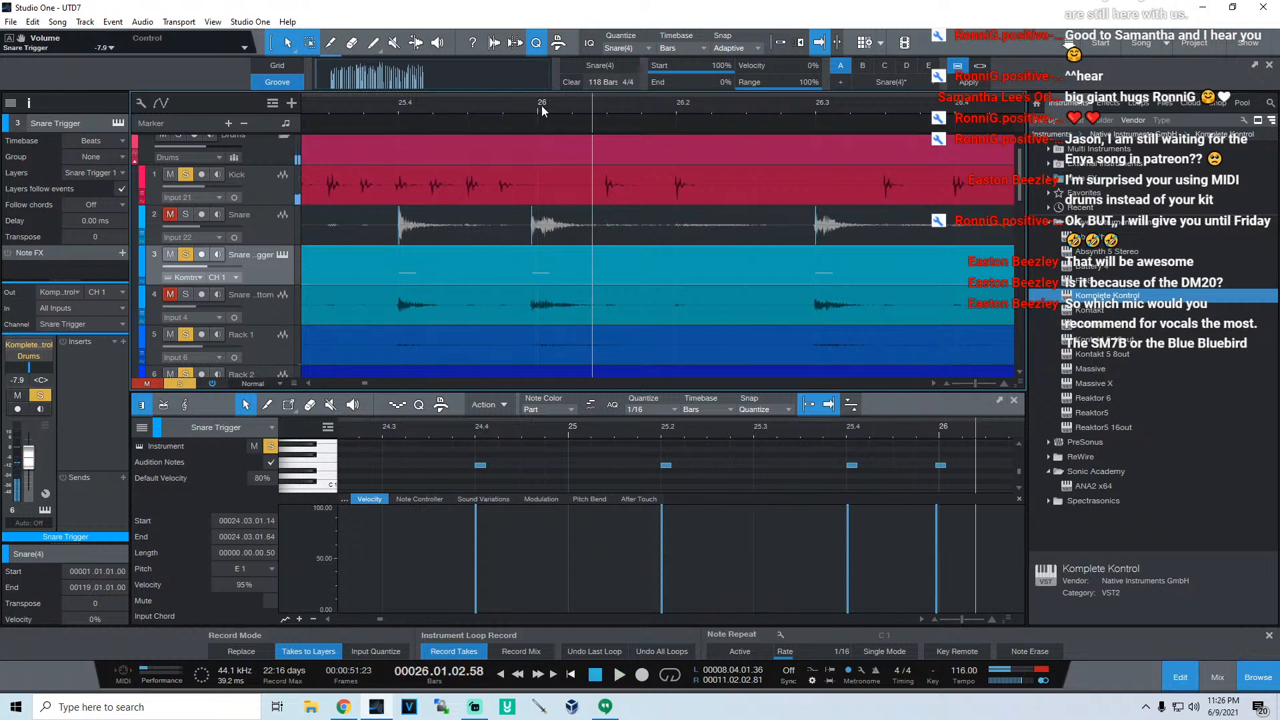
left_click_drag(541, 105, 563, 135)
left_click(571, 103)
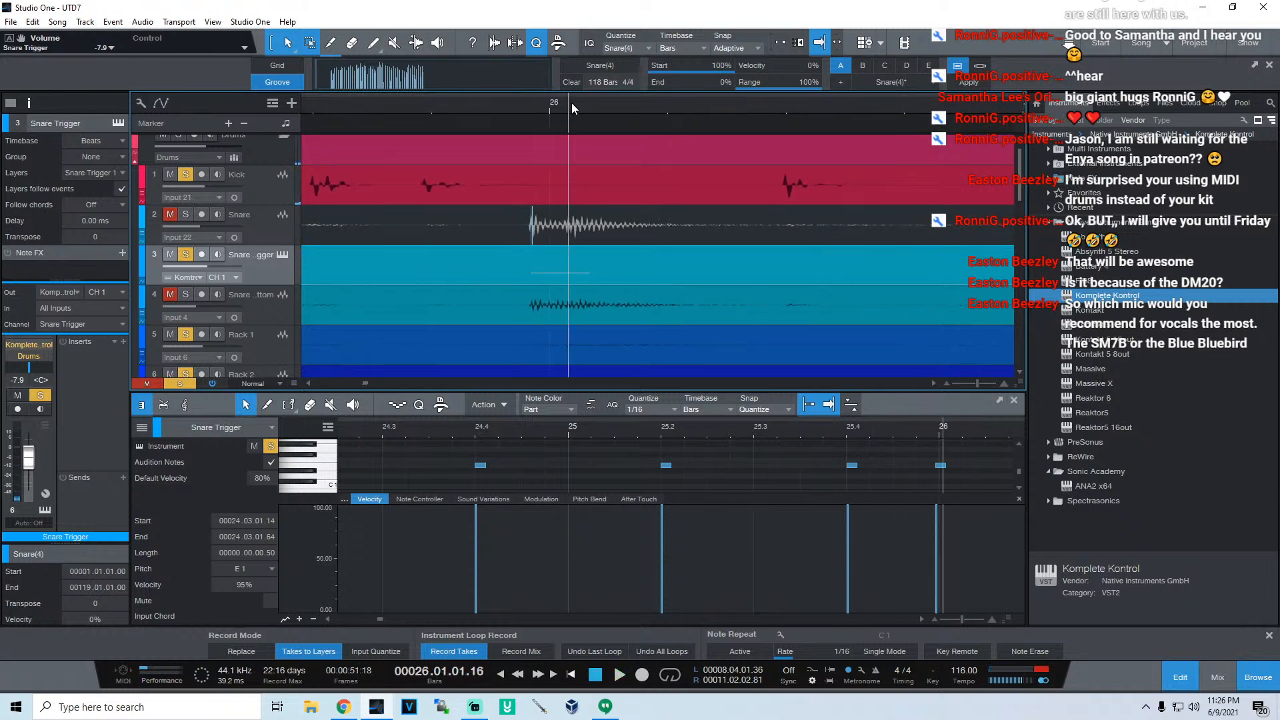
Step: Shorten the first note of the bar 26 double hit, duplicate it at 26.1.1.20 with length 0.00.35 and set the duplicate's velocity to 97%
left_click(570, 104)
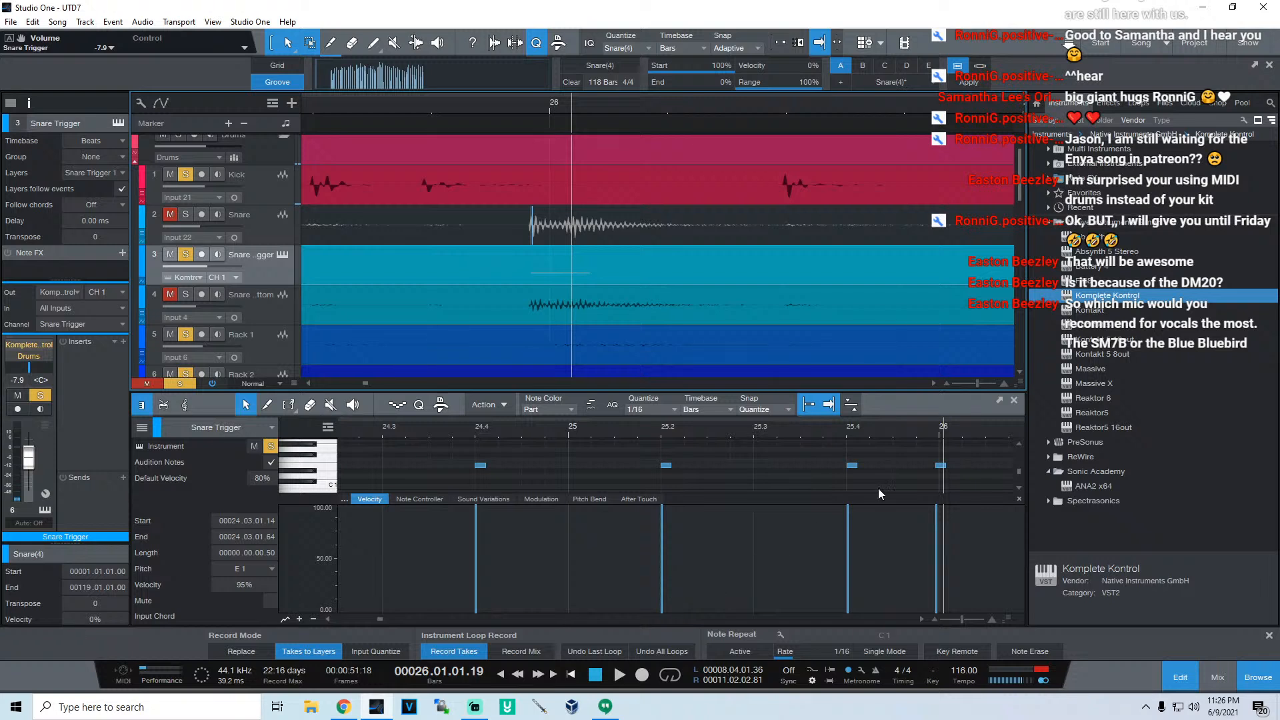
left_click_drag(941, 430, 776, 471)
key("d")
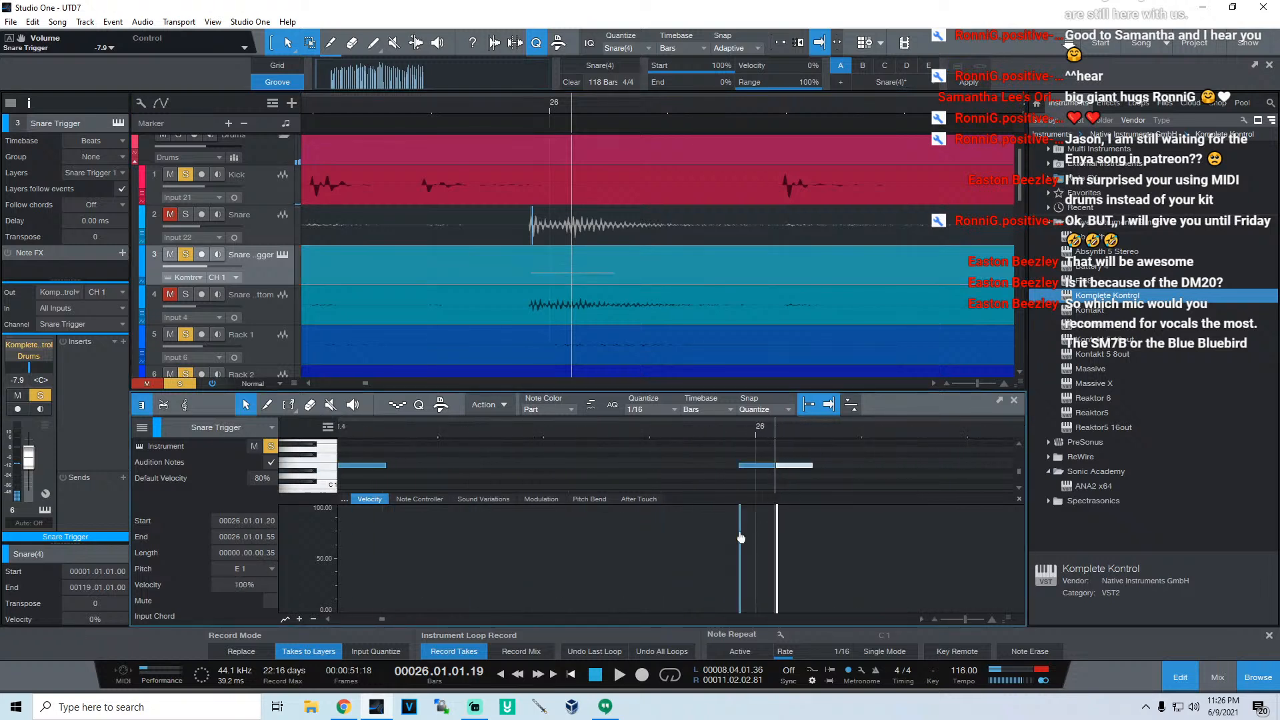
left_click_drag(740, 538, 778, 540)
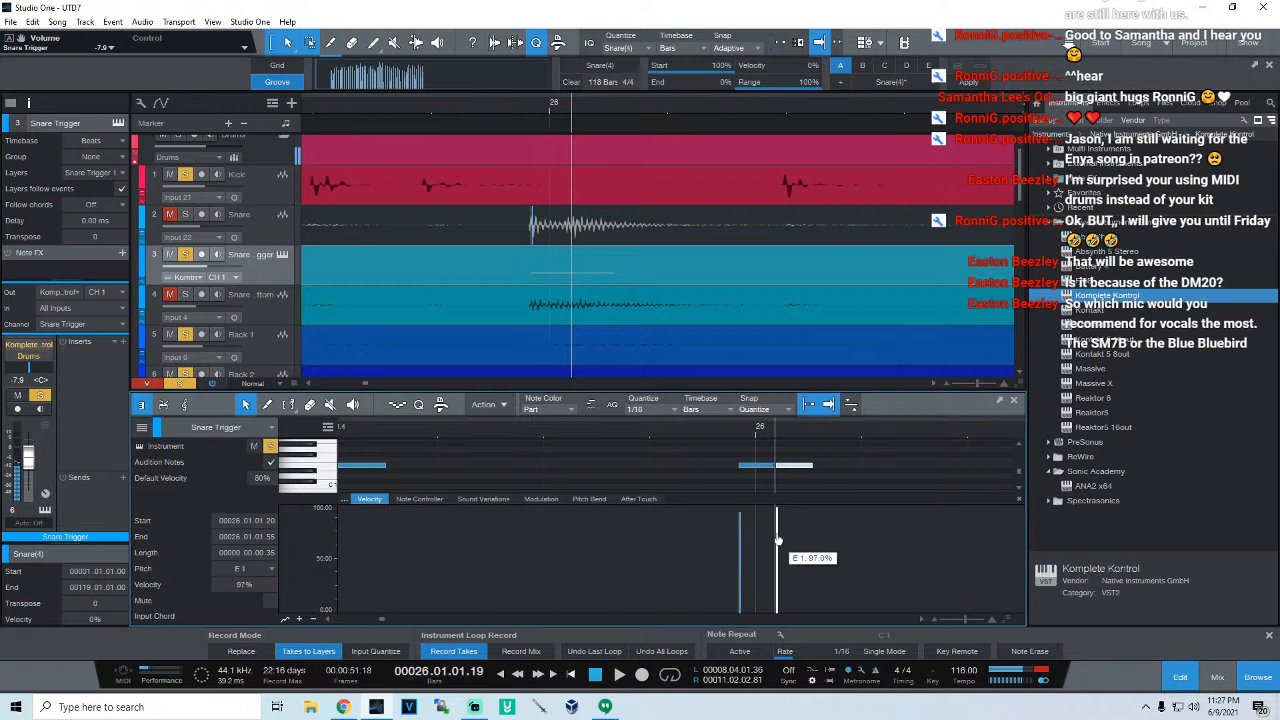
left_click_drag(668, 431, 828, 406)
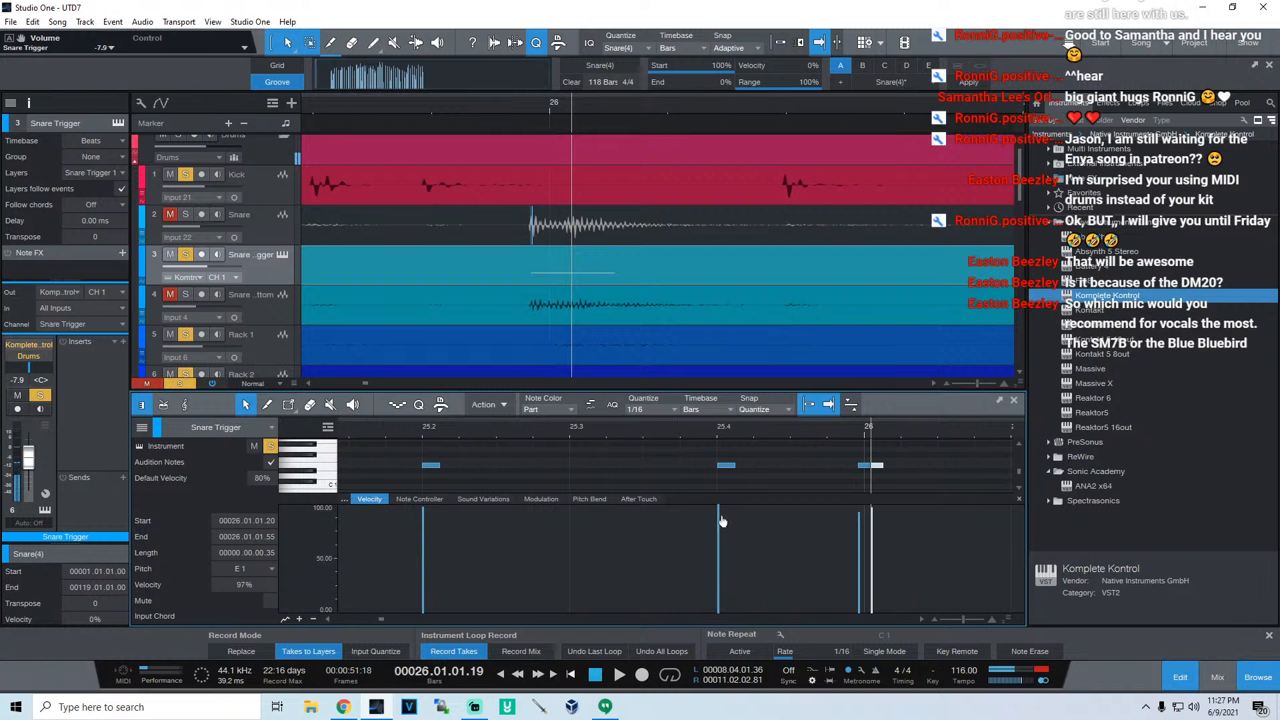
Step: Play the passage from around 20.3 into 21.4, repeating it from about 20.4 to check the snare triggers
left_click_drag(582, 431, 780, 403)
left_click(495, 438)
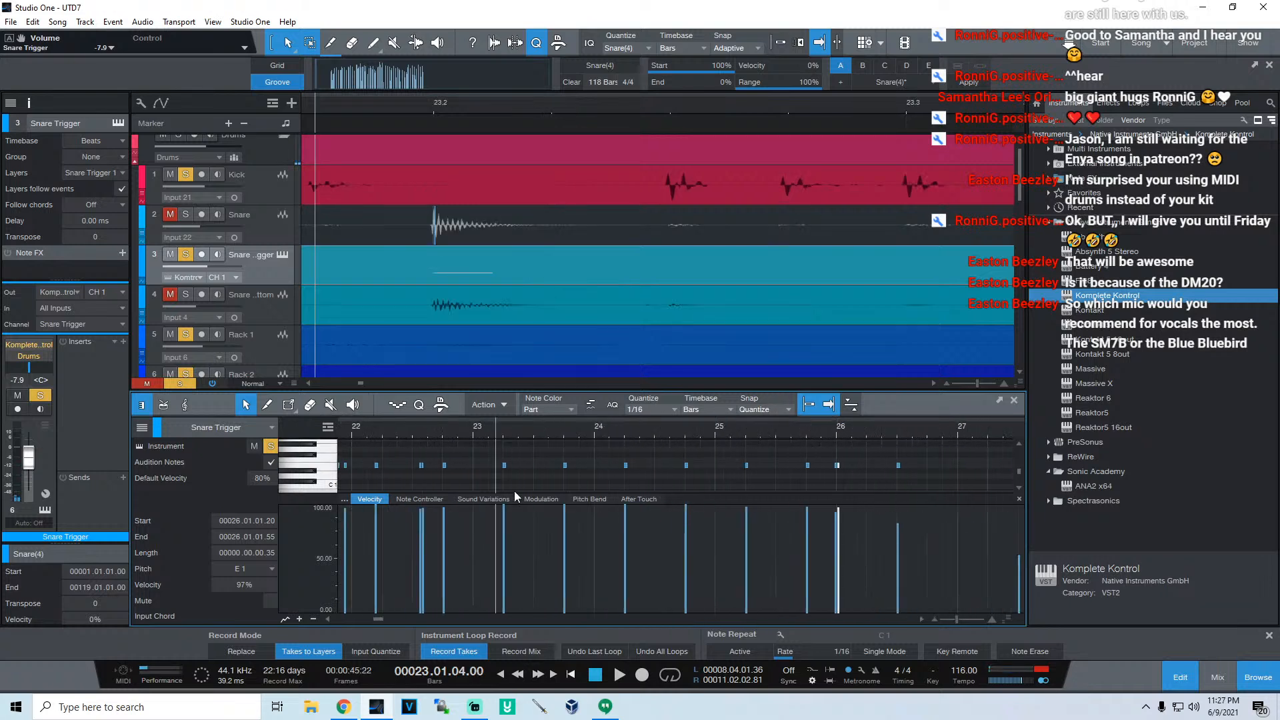
mouse_move(565, 519)
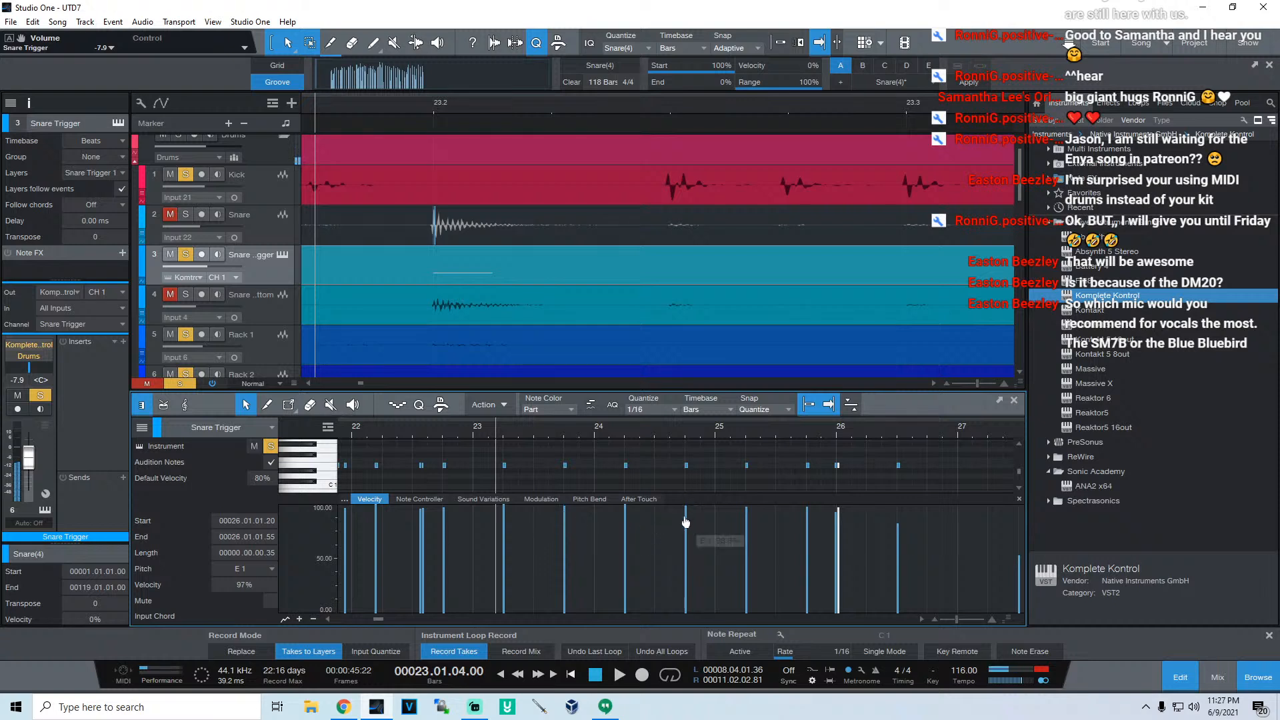
left_click_drag(592, 429, 633, 424)
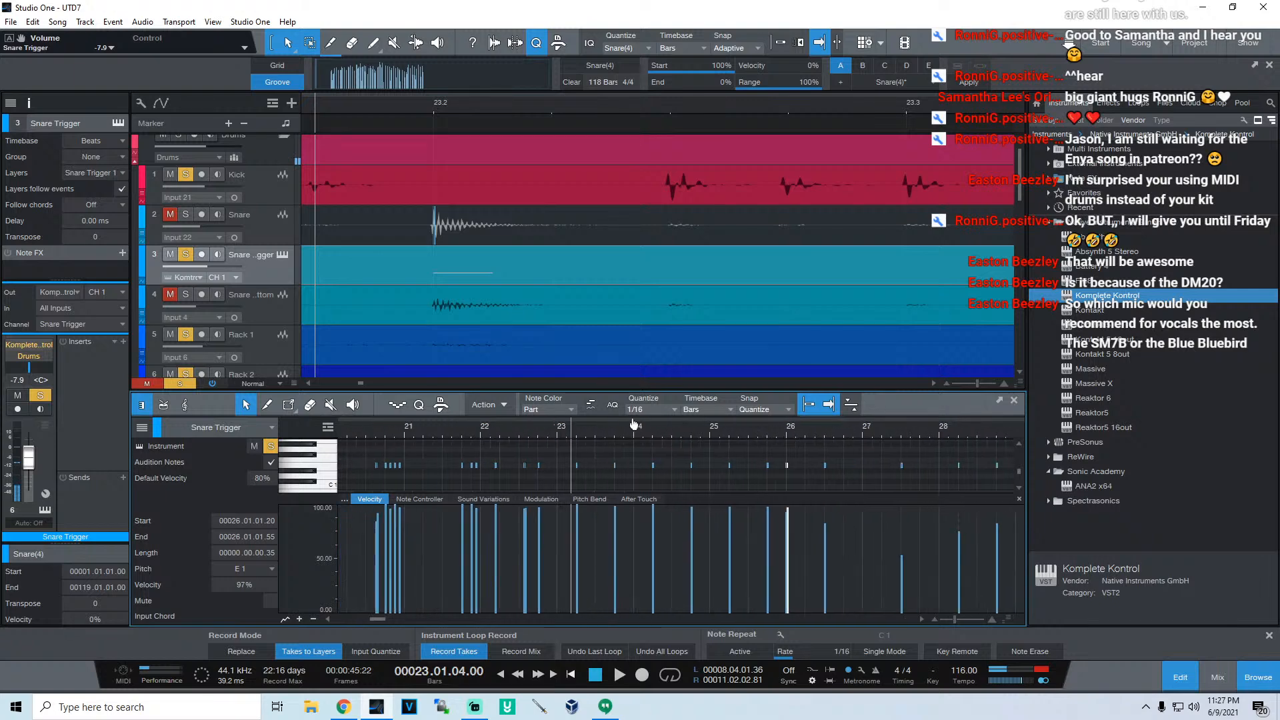
double_click(366, 429)
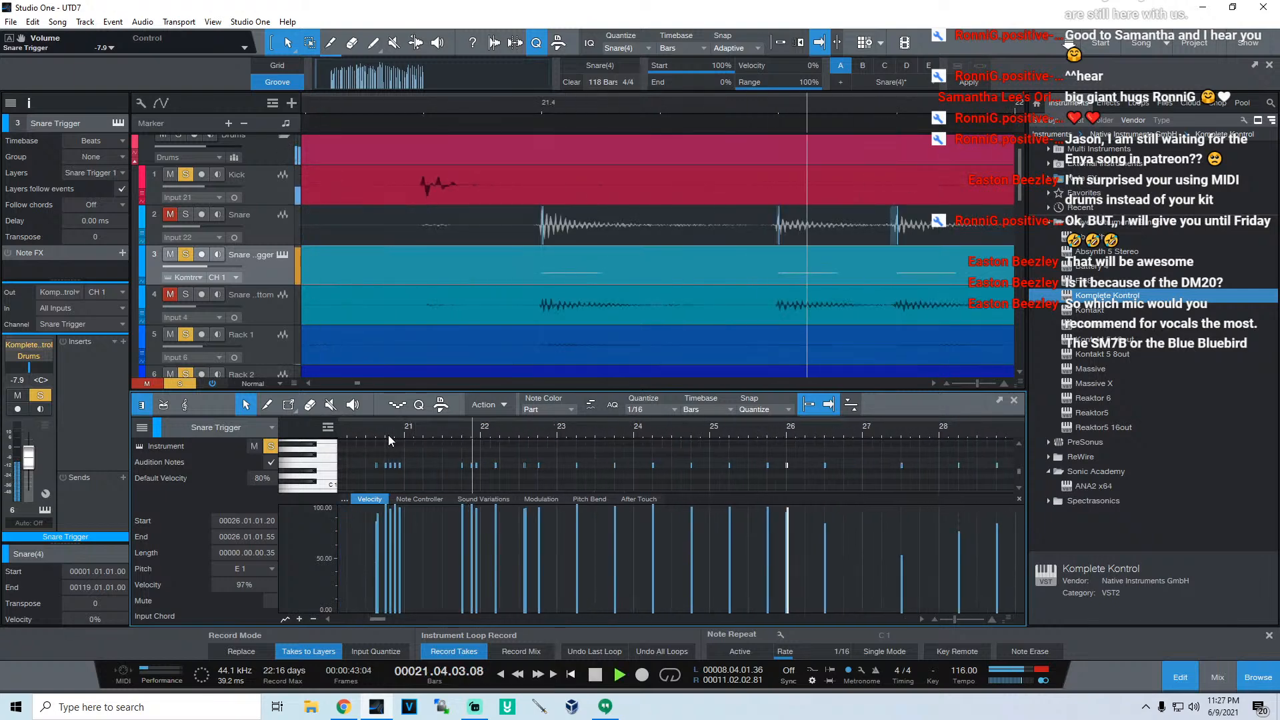
double_click(390, 440)
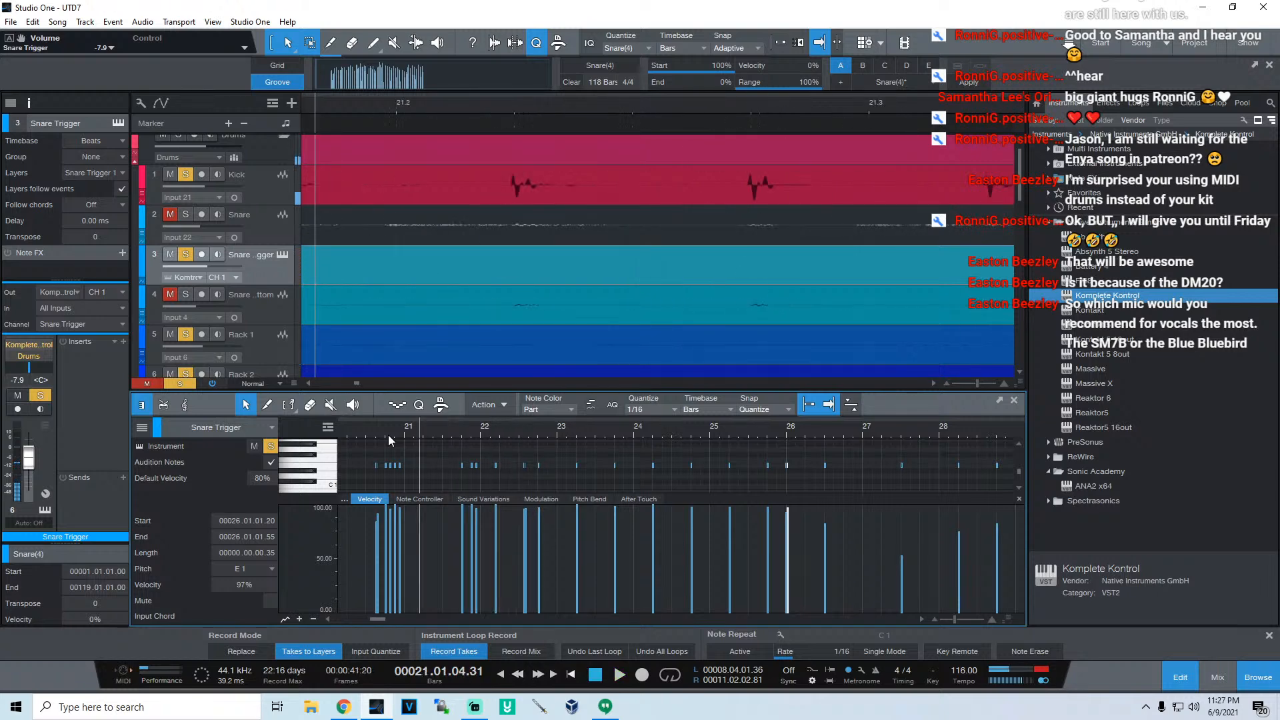
key("space")
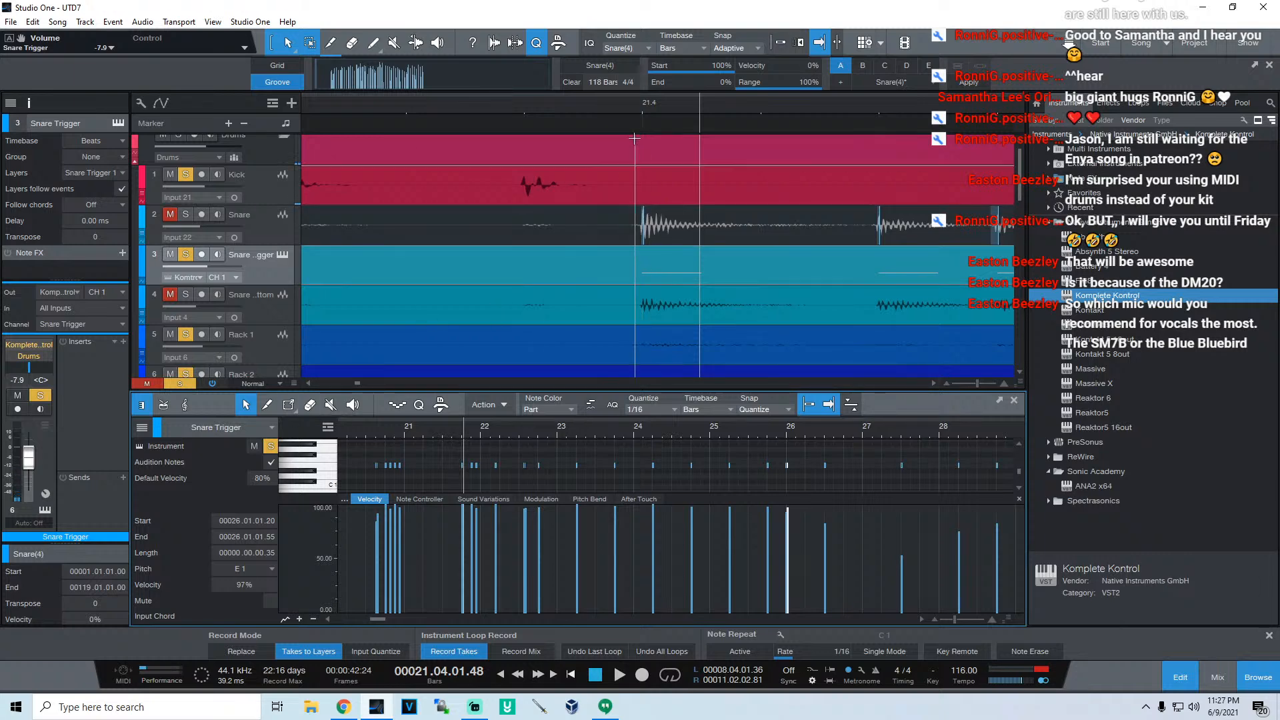
Step: Solo the live Snare track alone and play its hits from the second half of 21.3 into 21.4
left_click_drag(647, 104, 649, 79)
left_click(185, 217, "alt")
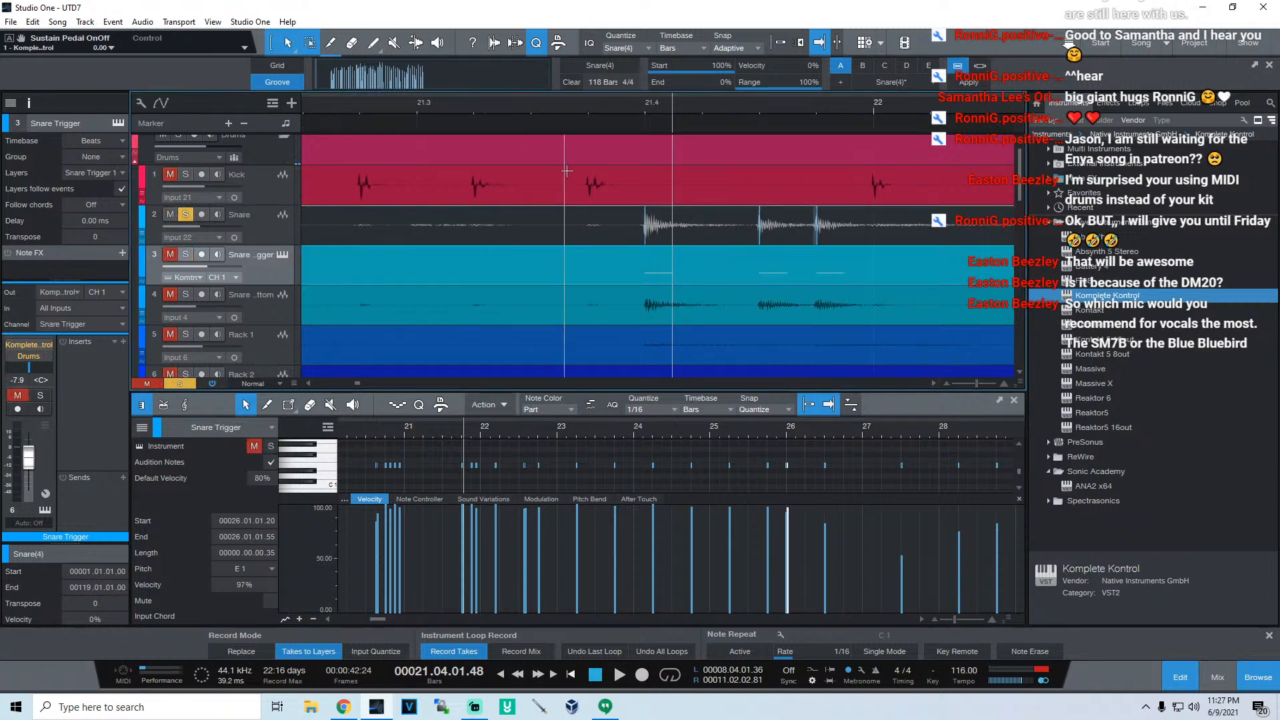
left_click(532, 108)
key("space")
key("space")
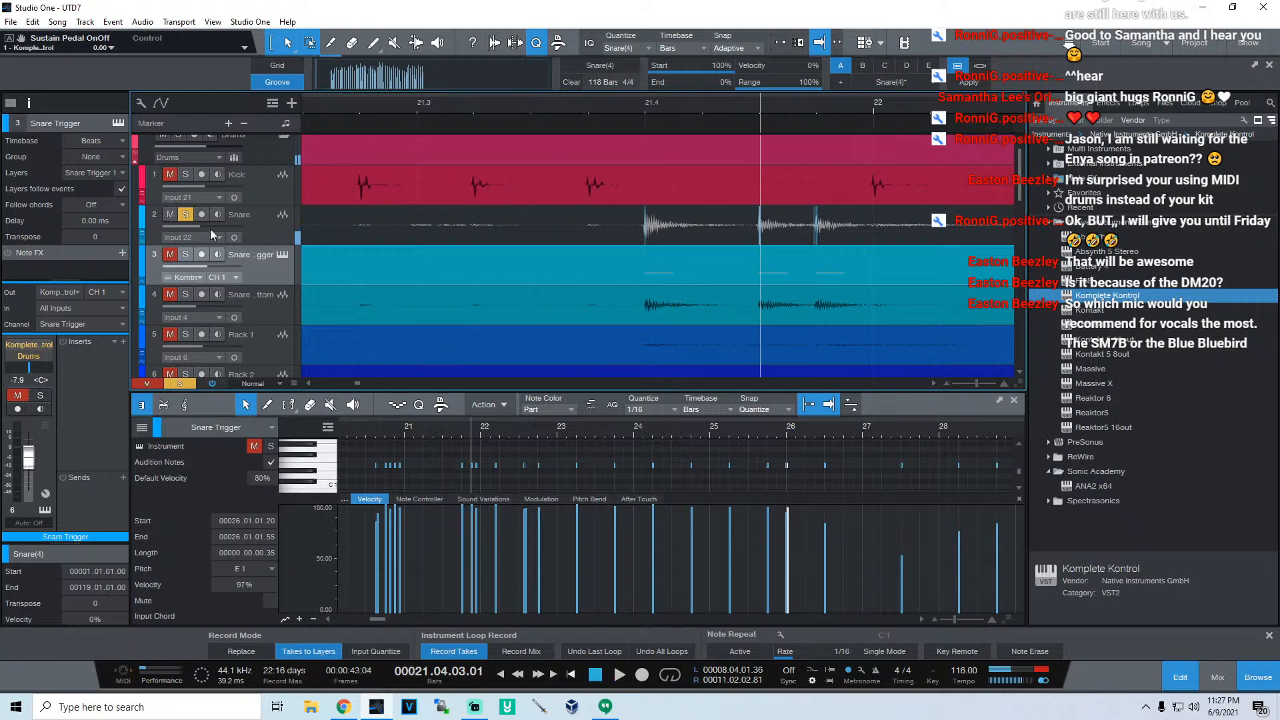
Step: Unsolo the live Snare, mute Snare and Snare Bottom, and play from just before 21.3 into 21.4
left_click(187, 216)
left_click(170, 214)
left_click(169, 294)
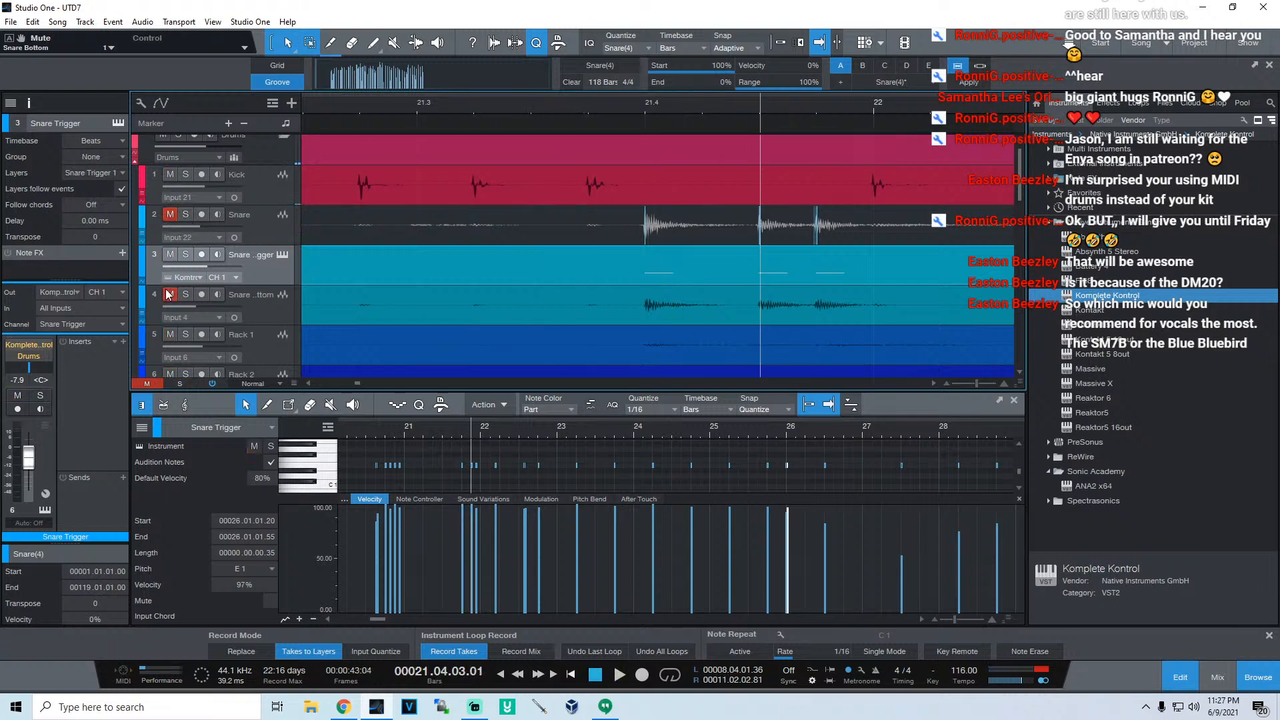
left_click(358, 107)
key("space")
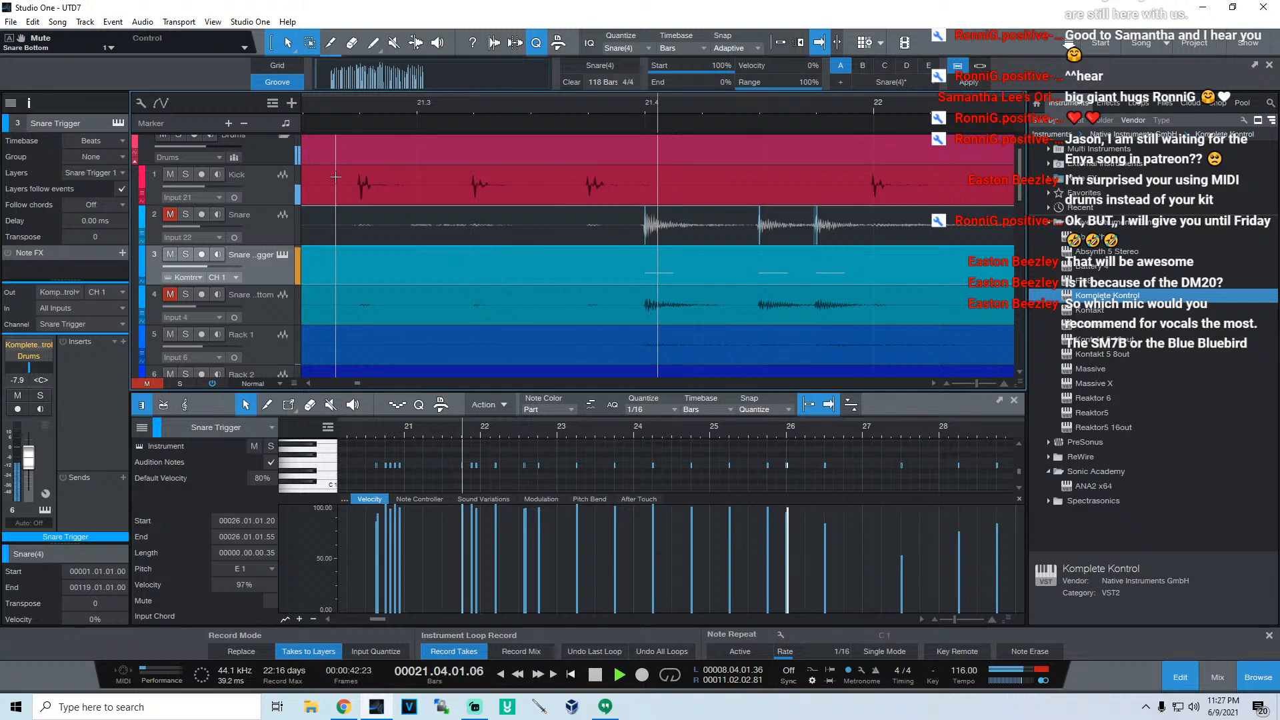
Step: Solo the Drums folder and play from 19.3.4 to 26.3
left_click_drag(458, 107, 597, 72)
left_click(304, 105)
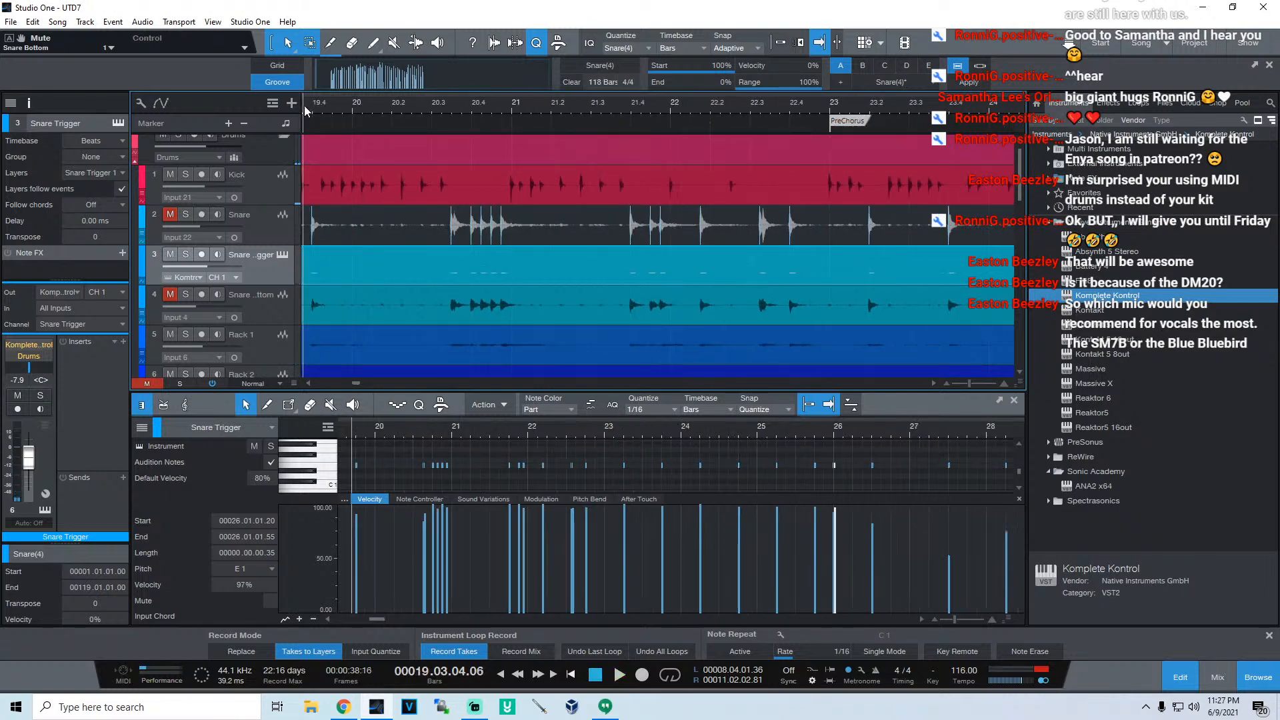
left_click(178, 136)
key("space")
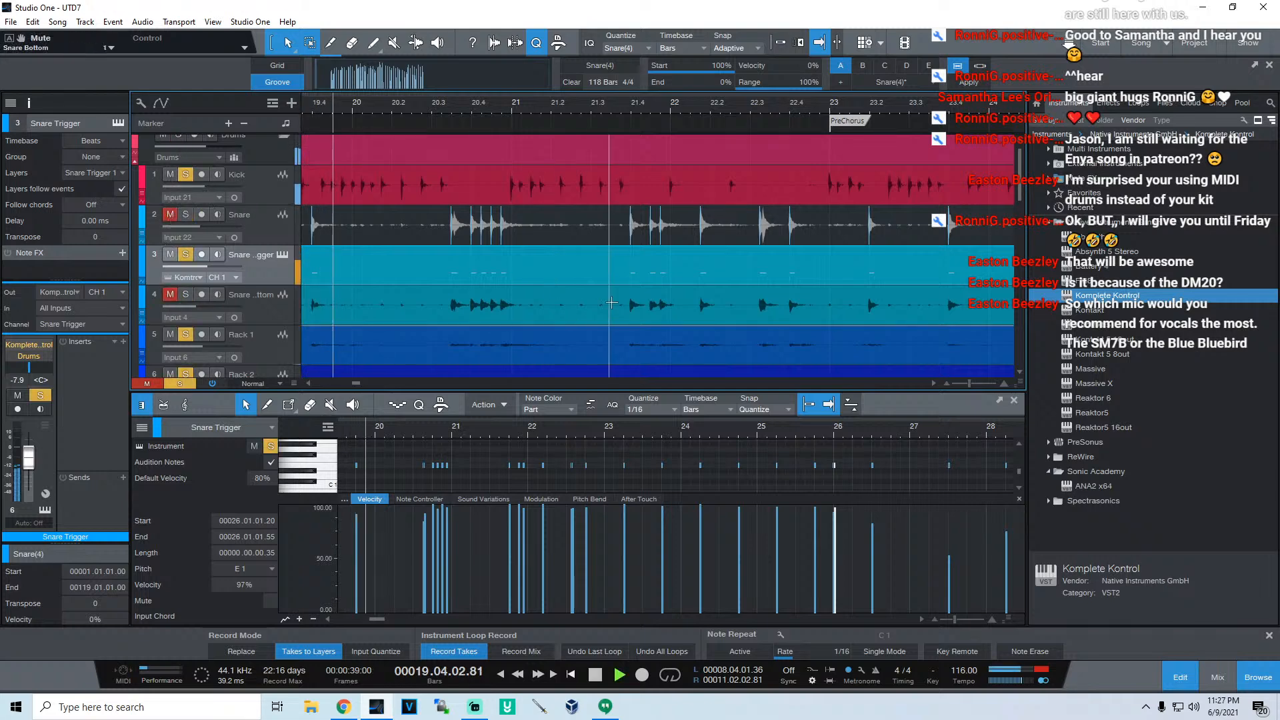
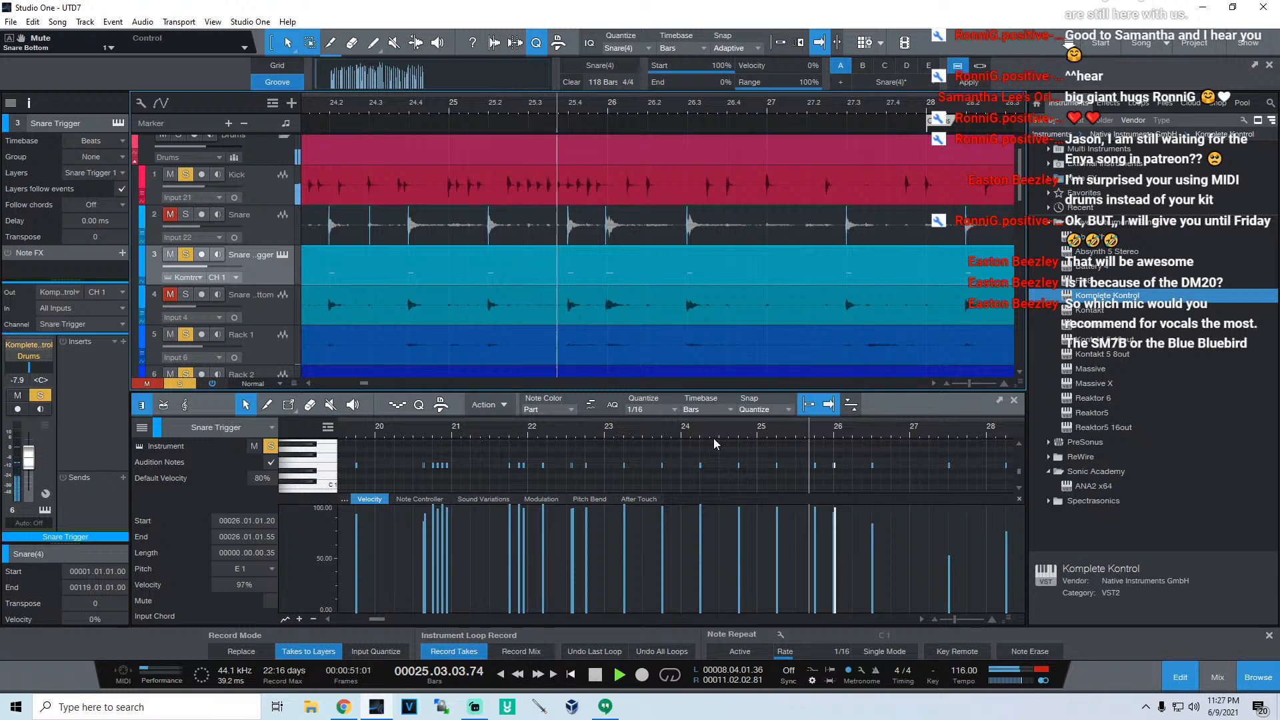
key("space")
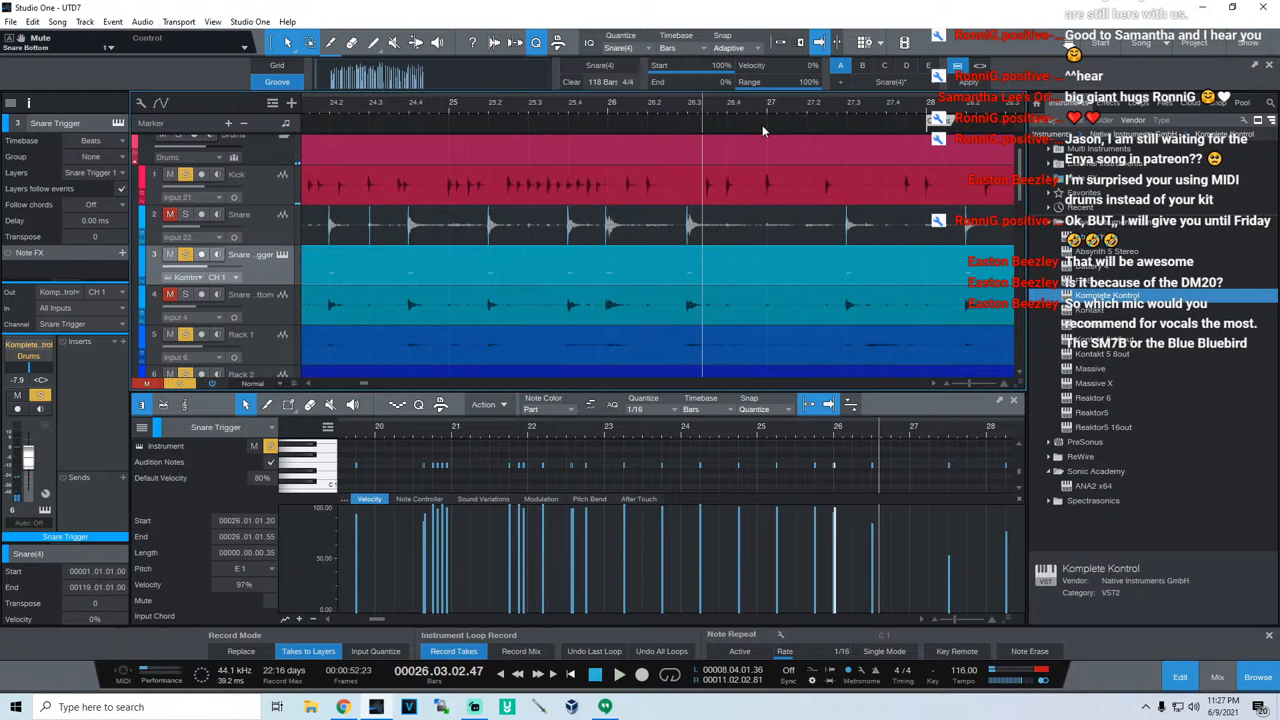
Step: Shorten the 26.3 note, duplicate it at 26.3.1.25 with length 0.00.25 and set the duplicate's velocity to 93%
left_click_drag(689, 104, 698, 155)
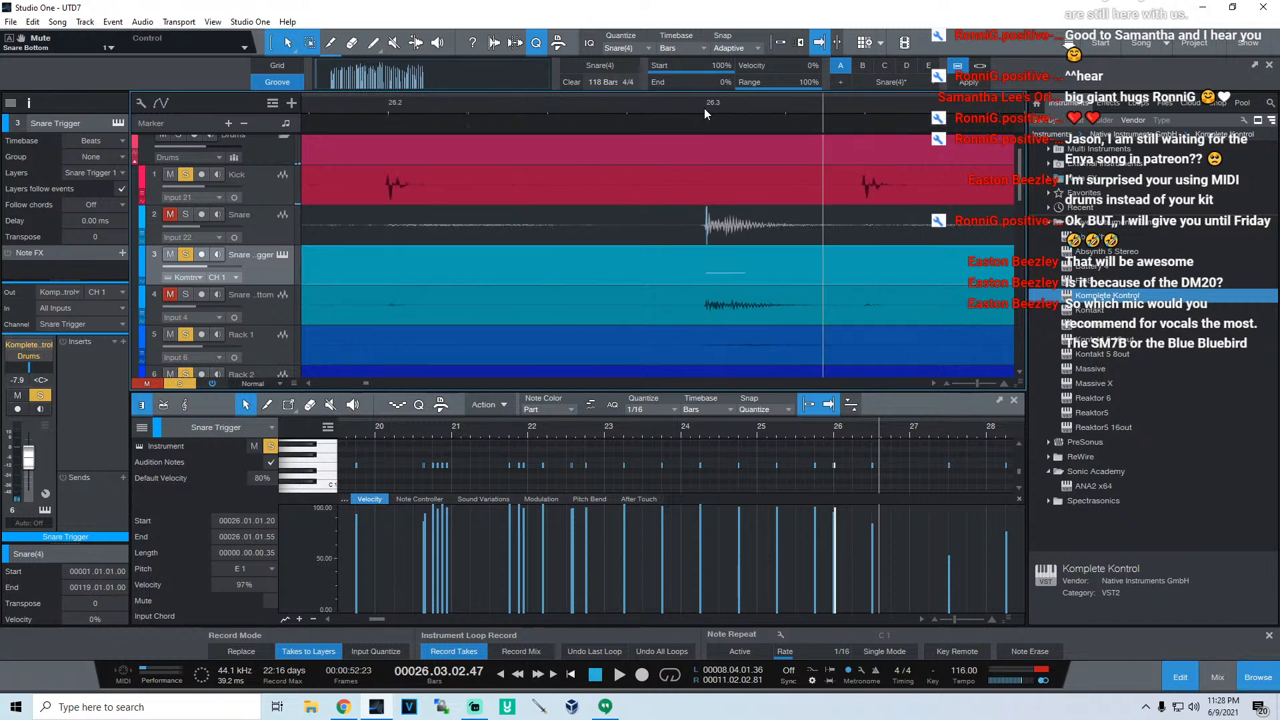
left_click(704, 108)
left_click_drag(713, 108, 662, 125)
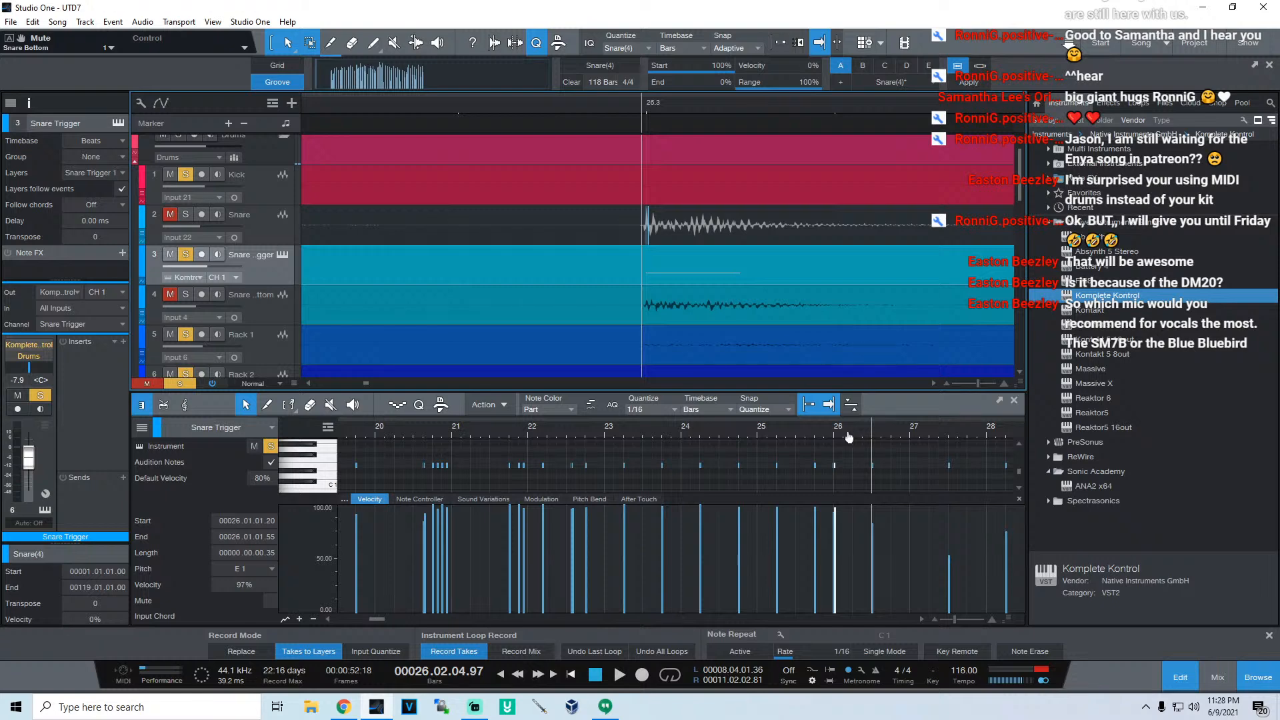
left_click_drag(851, 434, 521, 454)
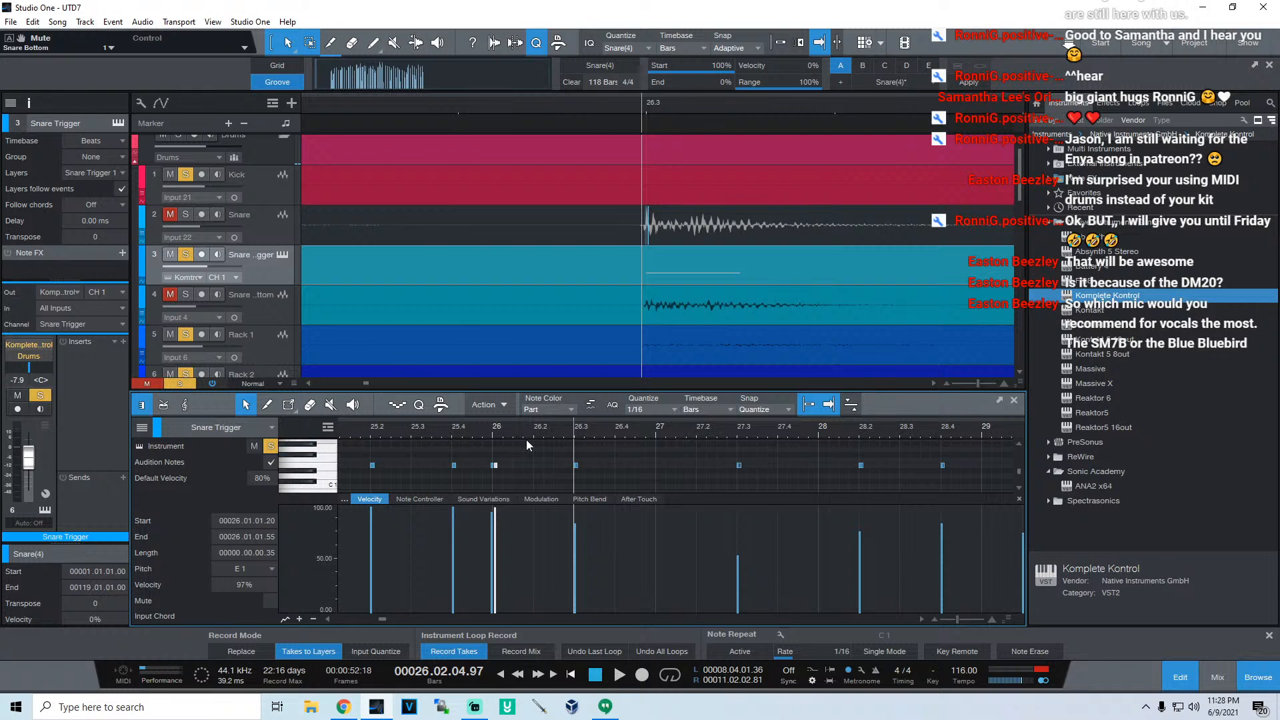
left_click(646, 108)
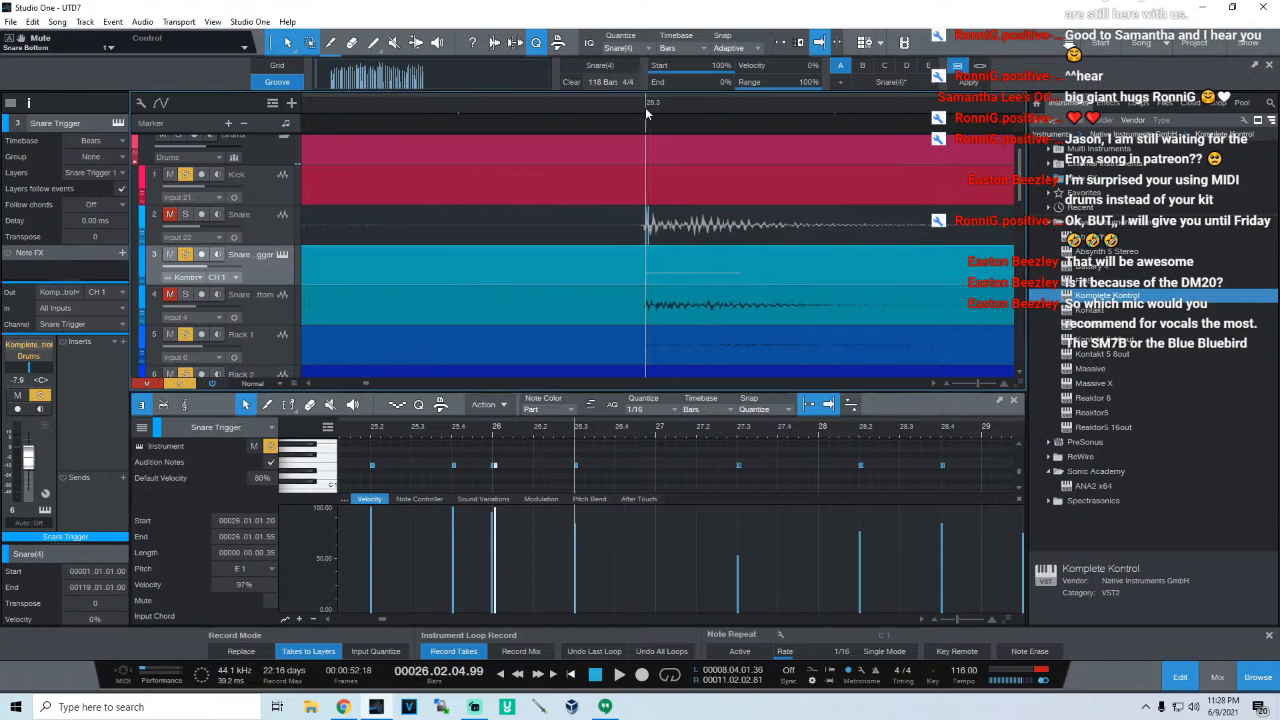
left_click(695, 105)
left_click(693, 105)
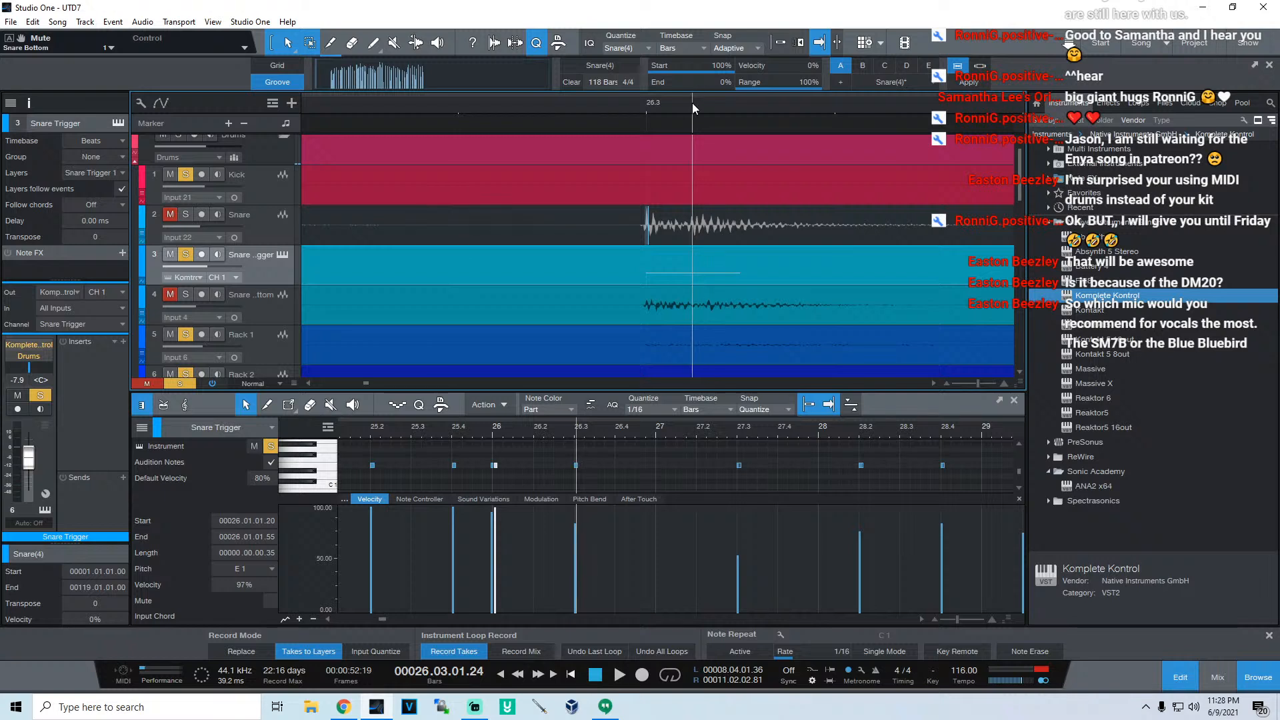
left_click_drag(580, 430, 649, 481)
key("alt+x")
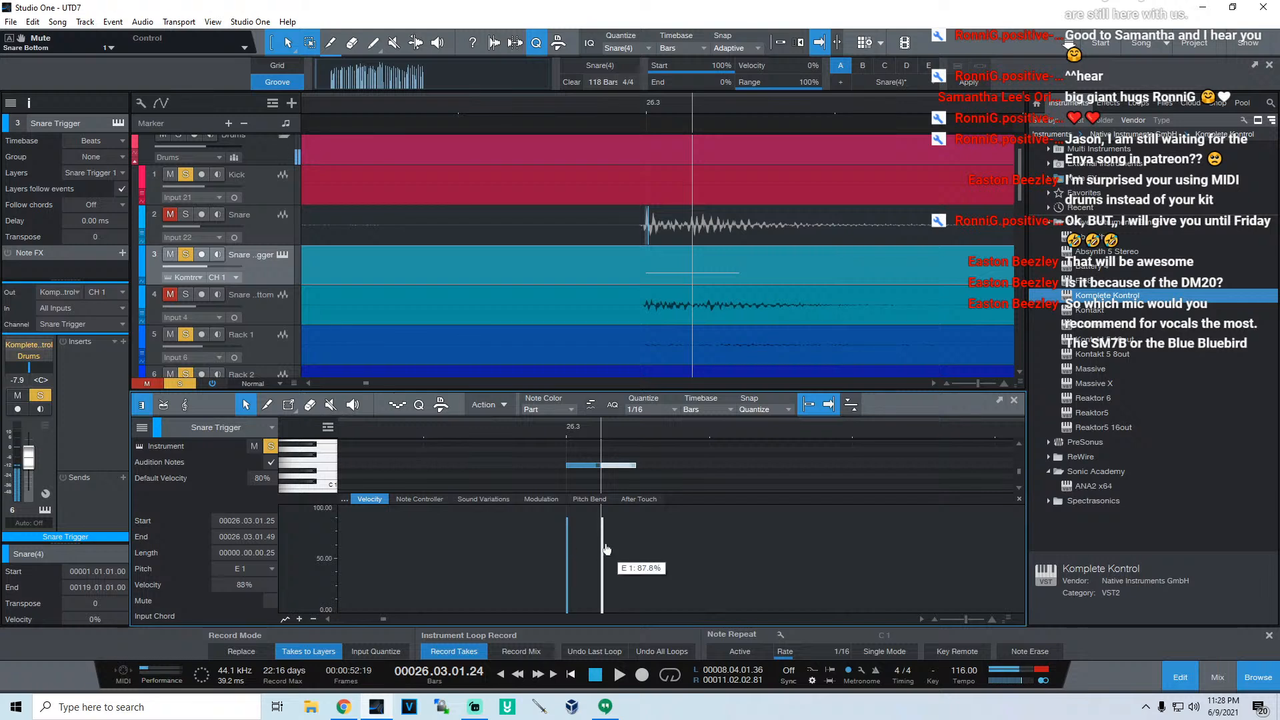
left_click_drag(604, 554, 609, 544)
Step: Play from the middle of 25.3 to 26.4, then continue playback to 27.4
left_click_drag(603, 424, 781, 399)
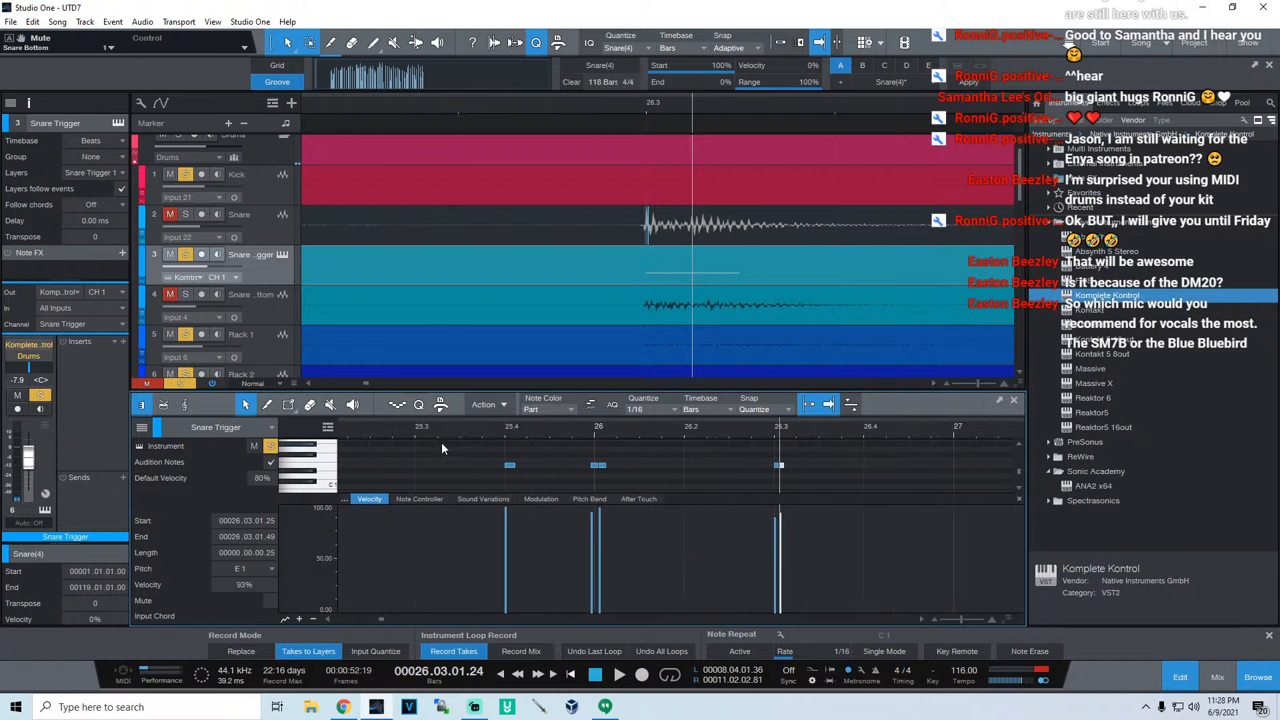
left_click(460, 432)
key("space")
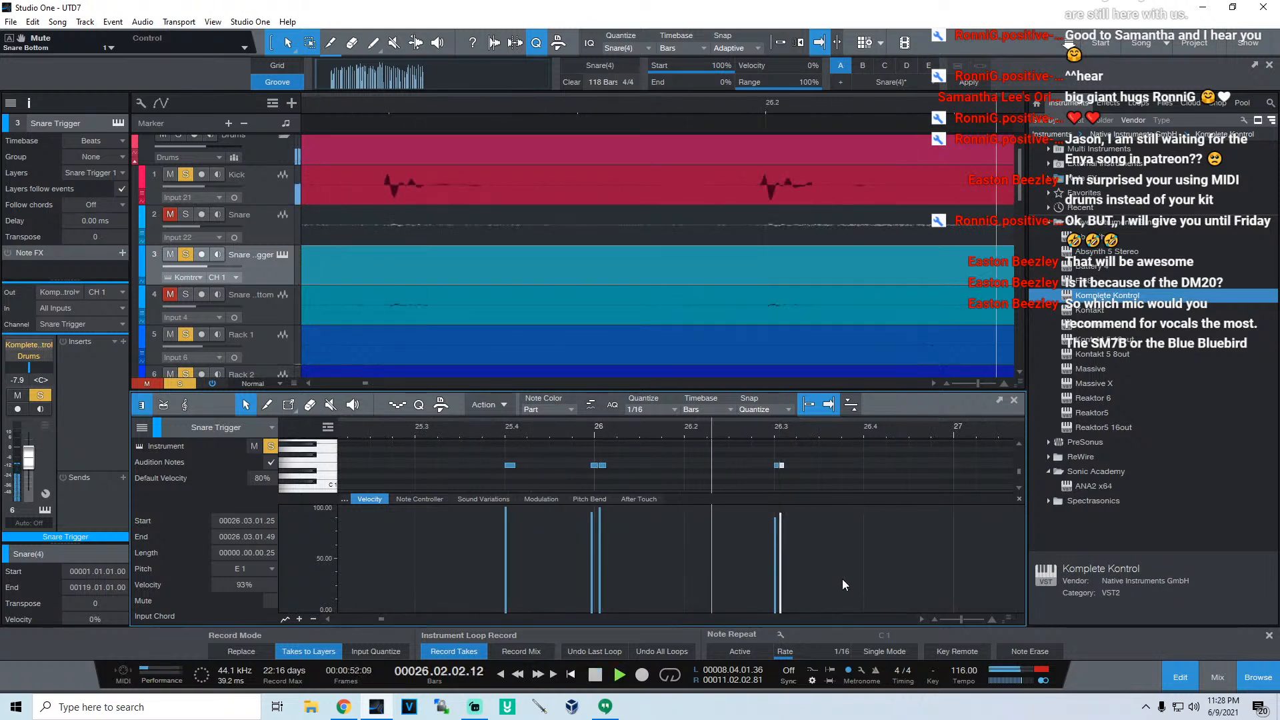
key("space")
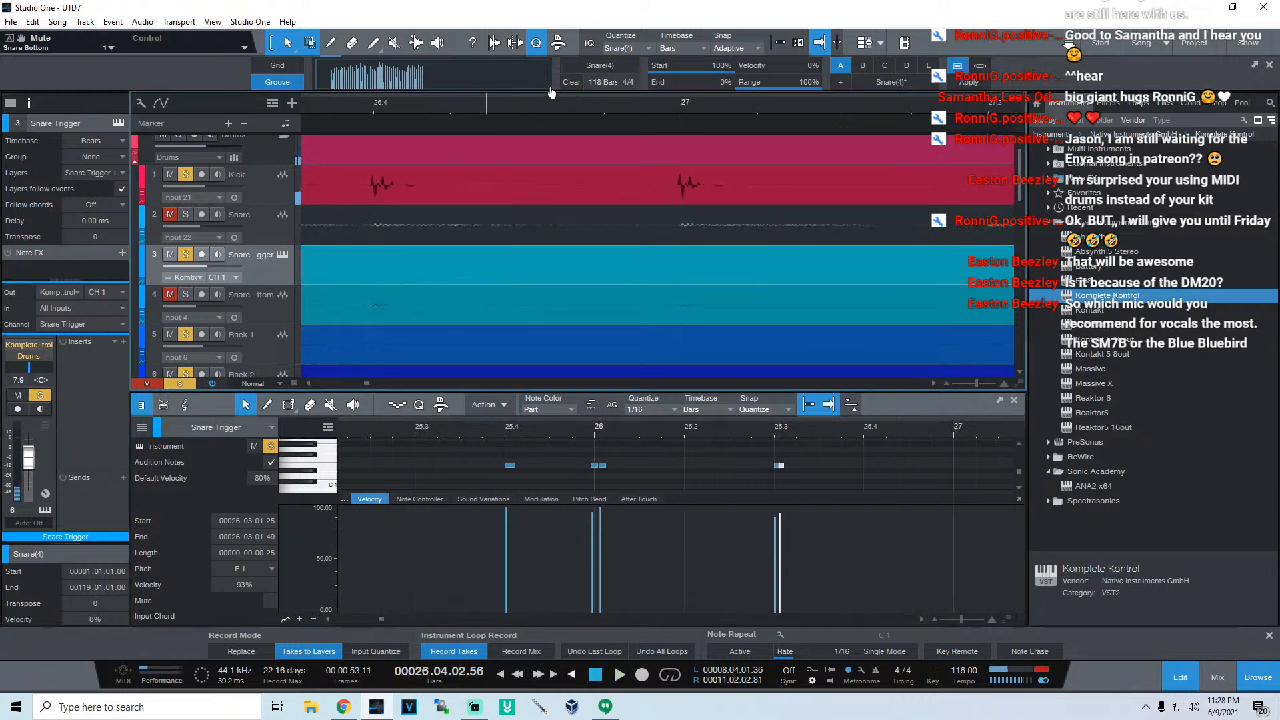
key("space")
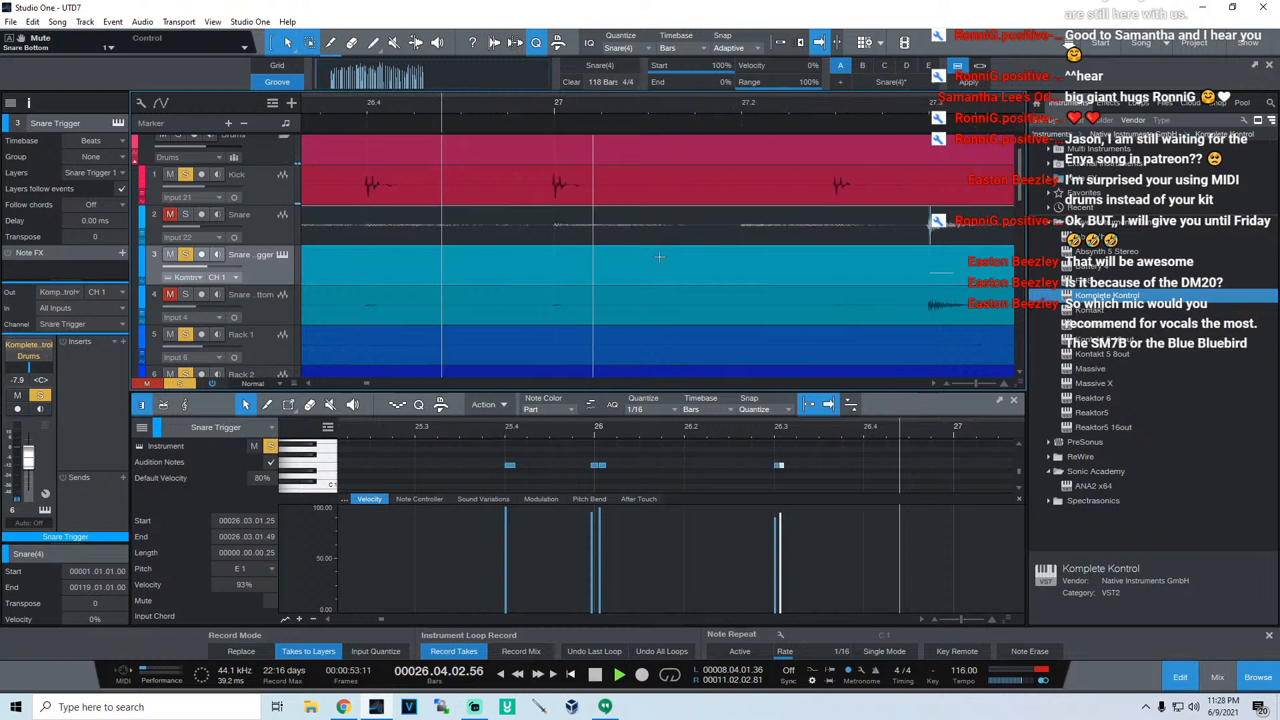
key("space")
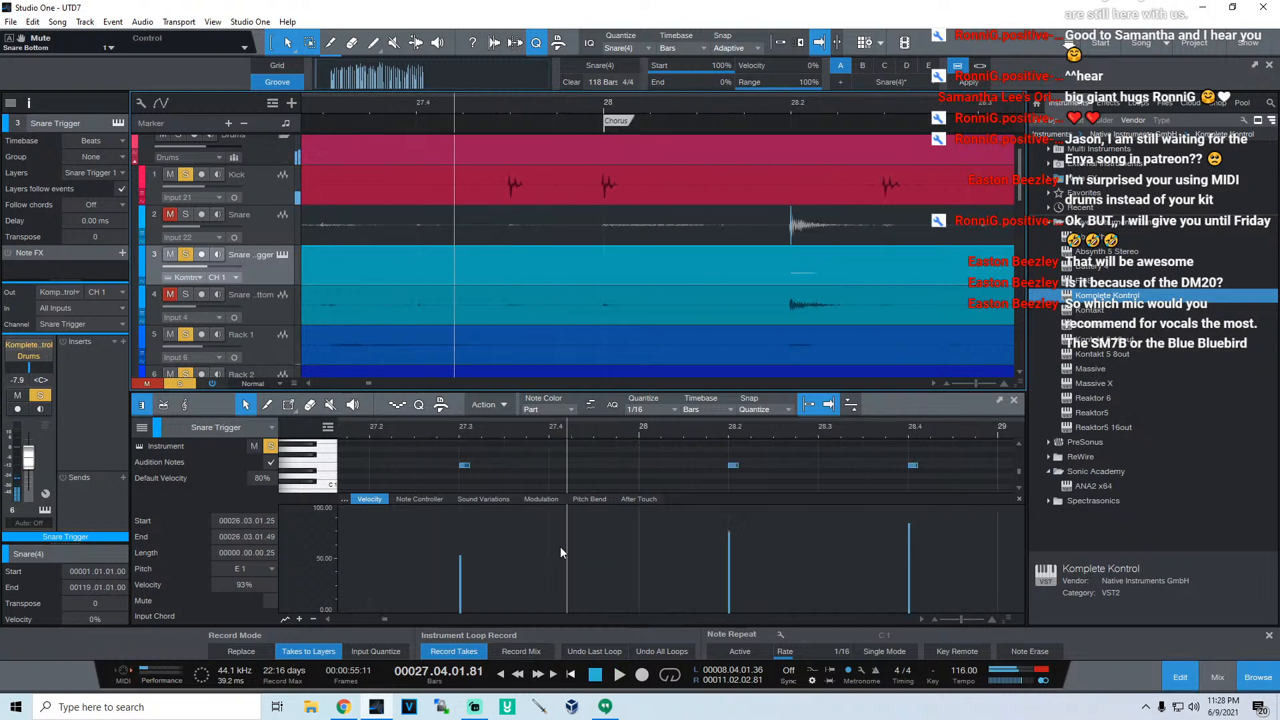
Step: Raise the 27.3 hit to full velocity, play into bar 28 and raise the 28.2 hit to full velocity
left_click_drag(464, 613, 463, 560)
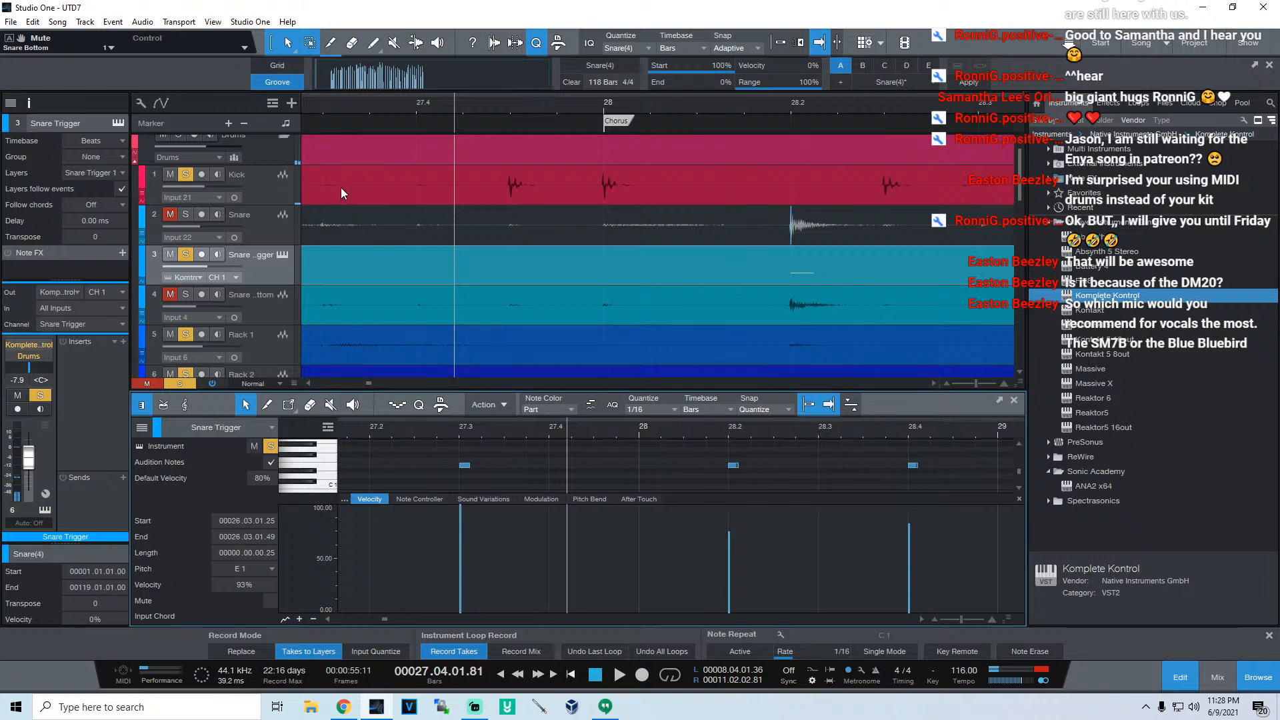
key("space")
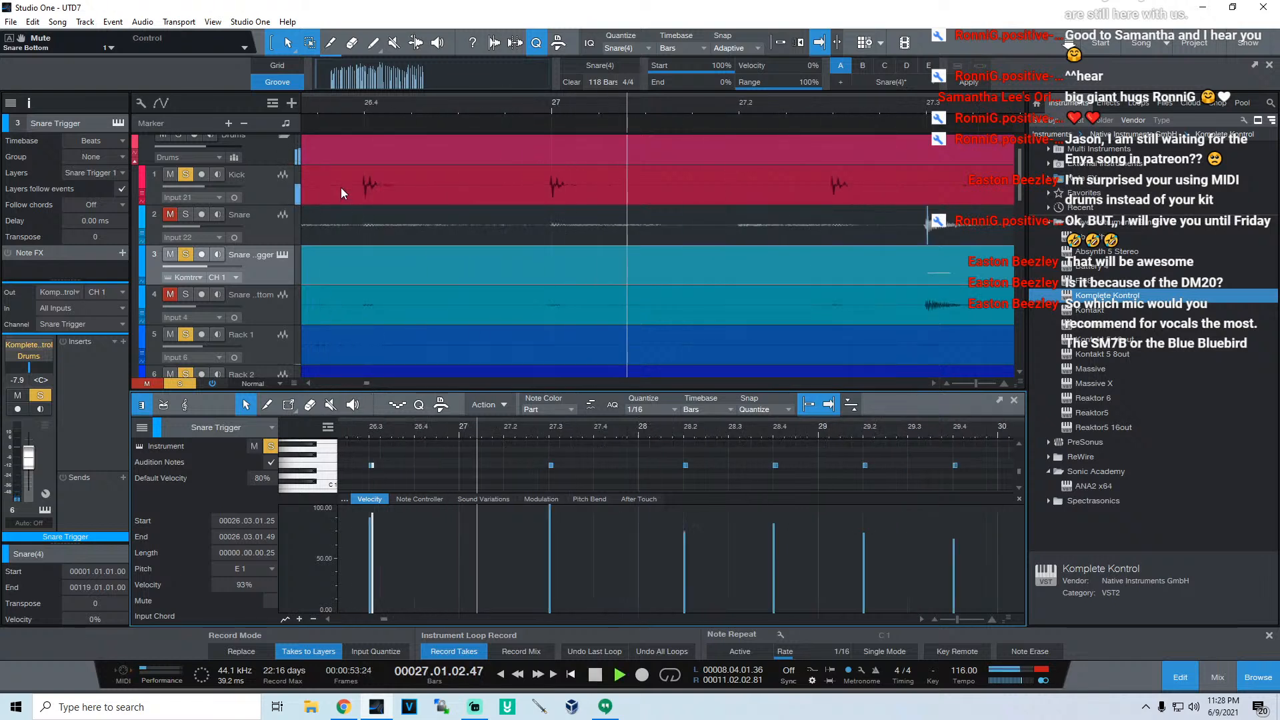
key("space")
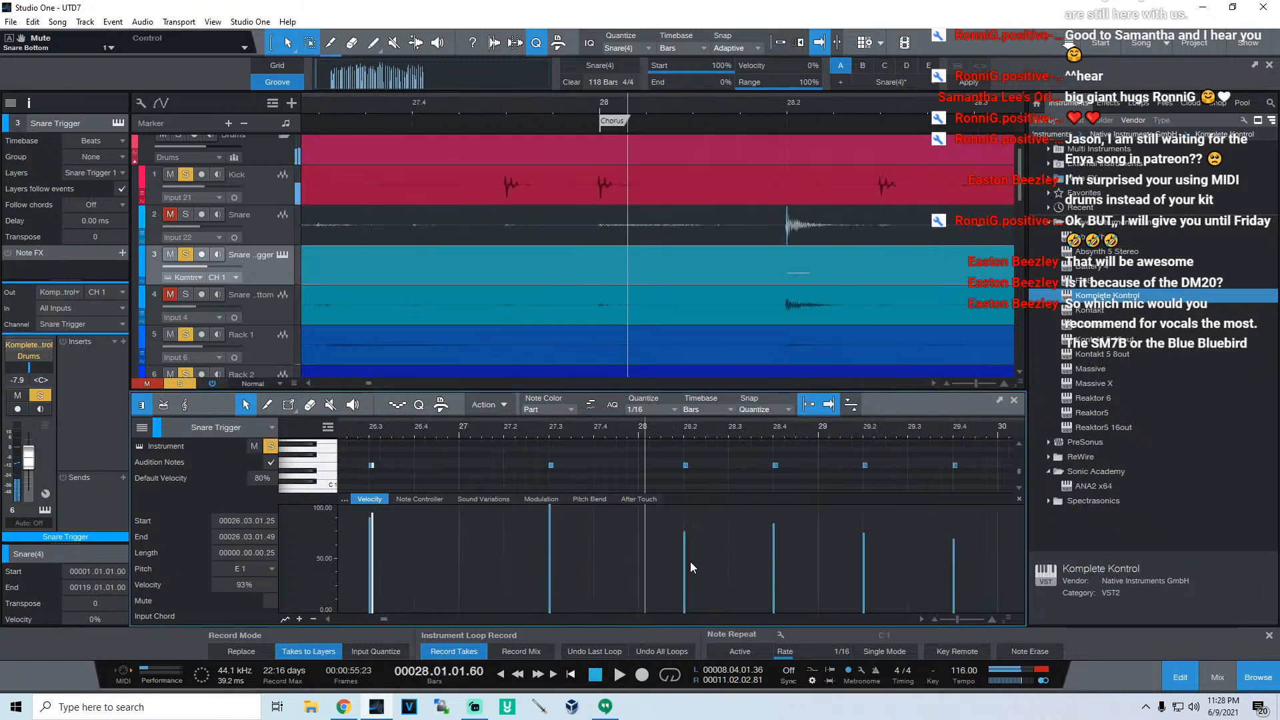
left_click_drag(690, 562, 690, 514)
Step: Raise the four snare hits from 28.4 to 30.2 together to above 90% velocity
left_click_drag(745, 430, 568, 415)
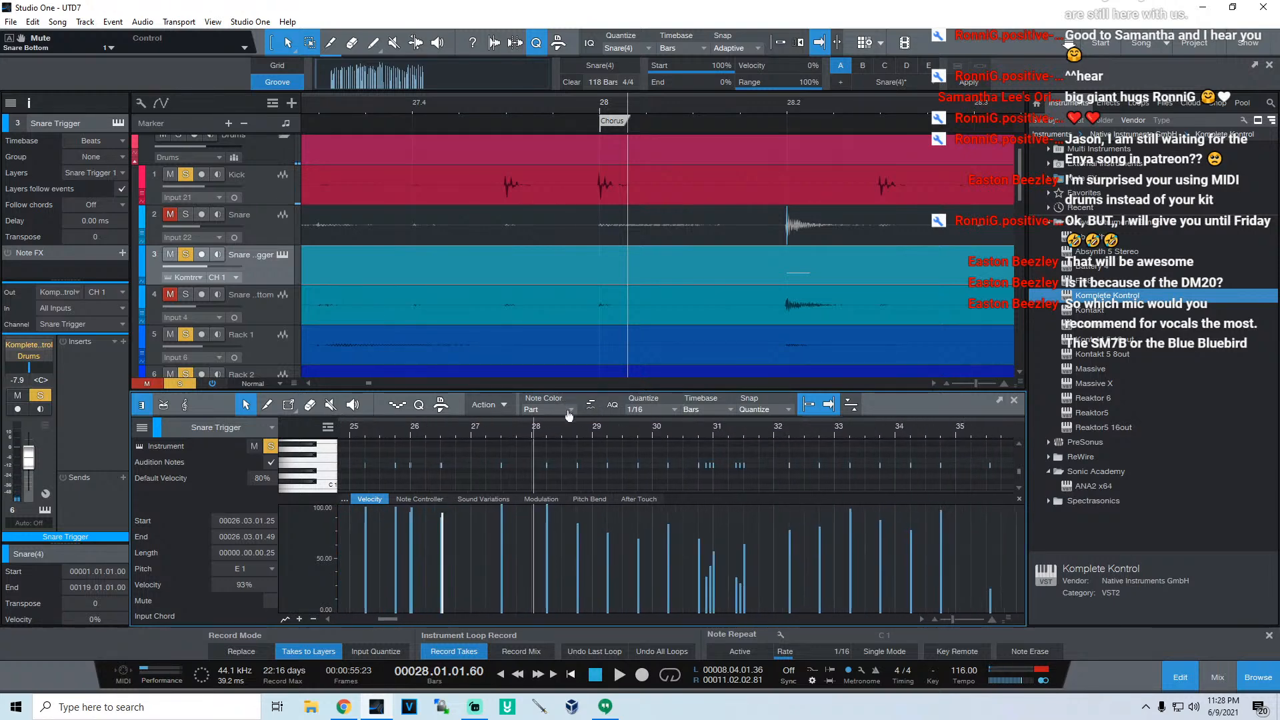
left_click(579, 550)
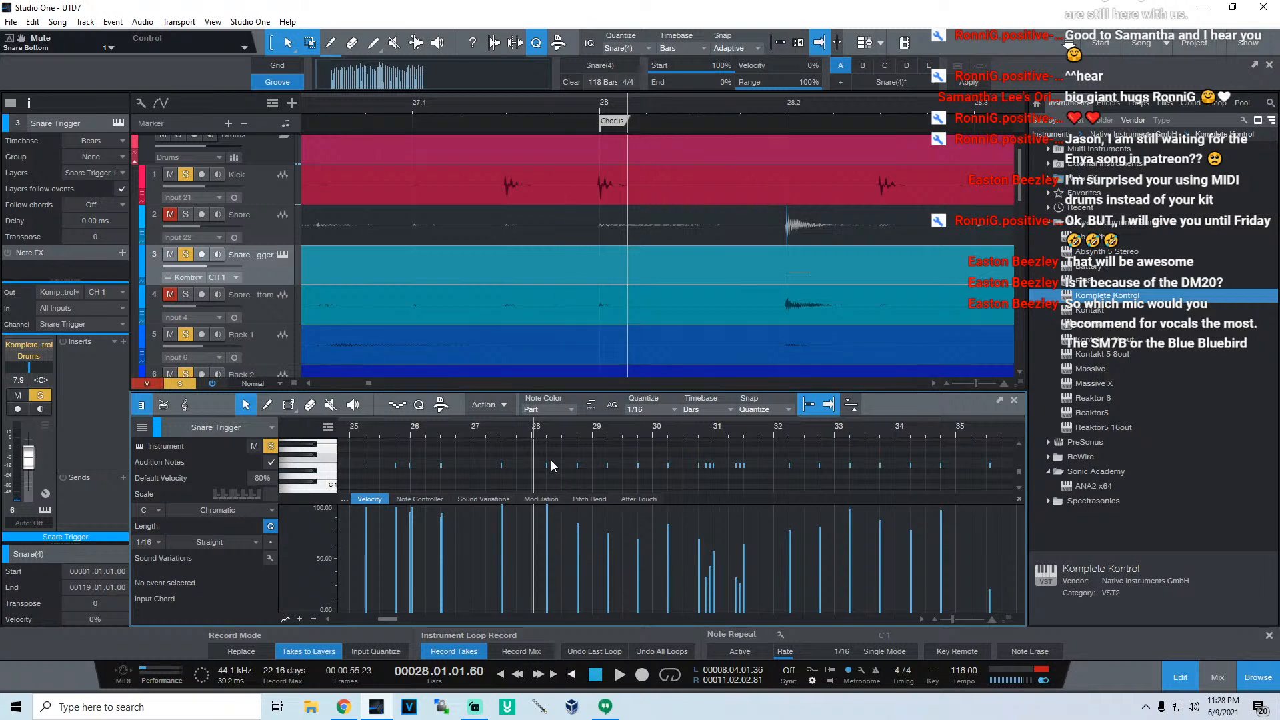
left_click_drag(664, 475, 669, 476)
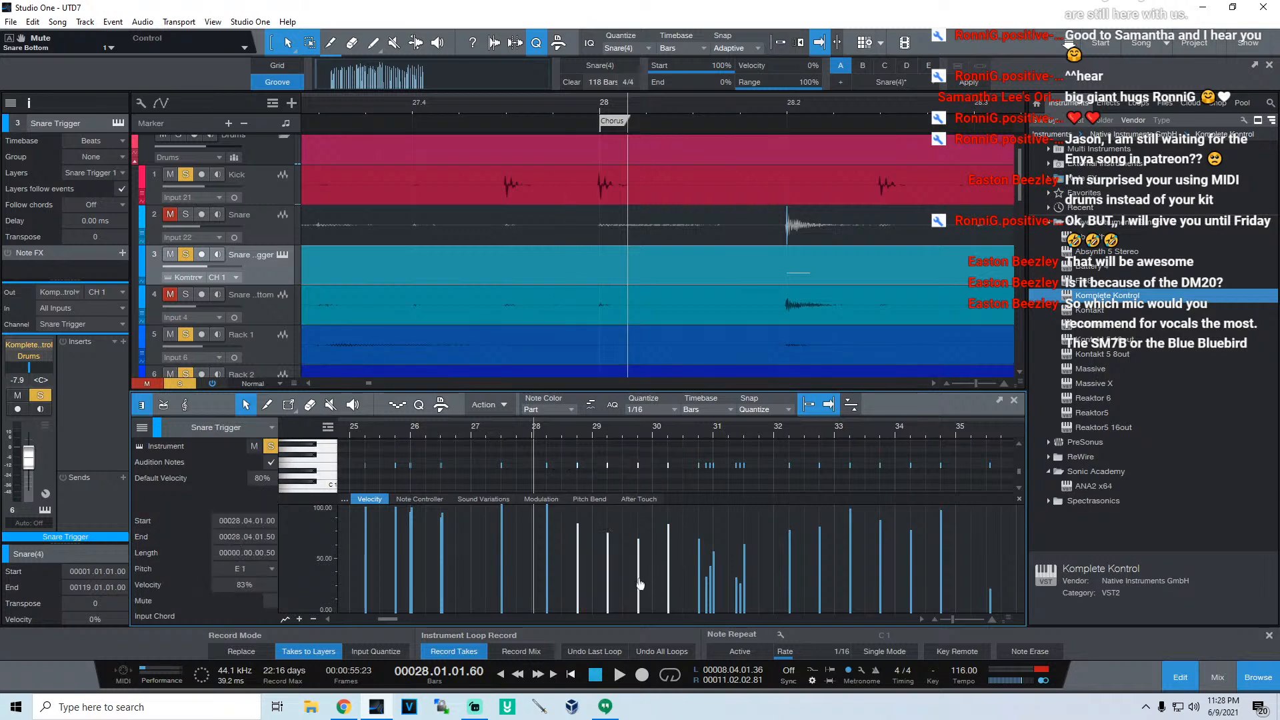
left_click_drag(641, 575, 642, 562)
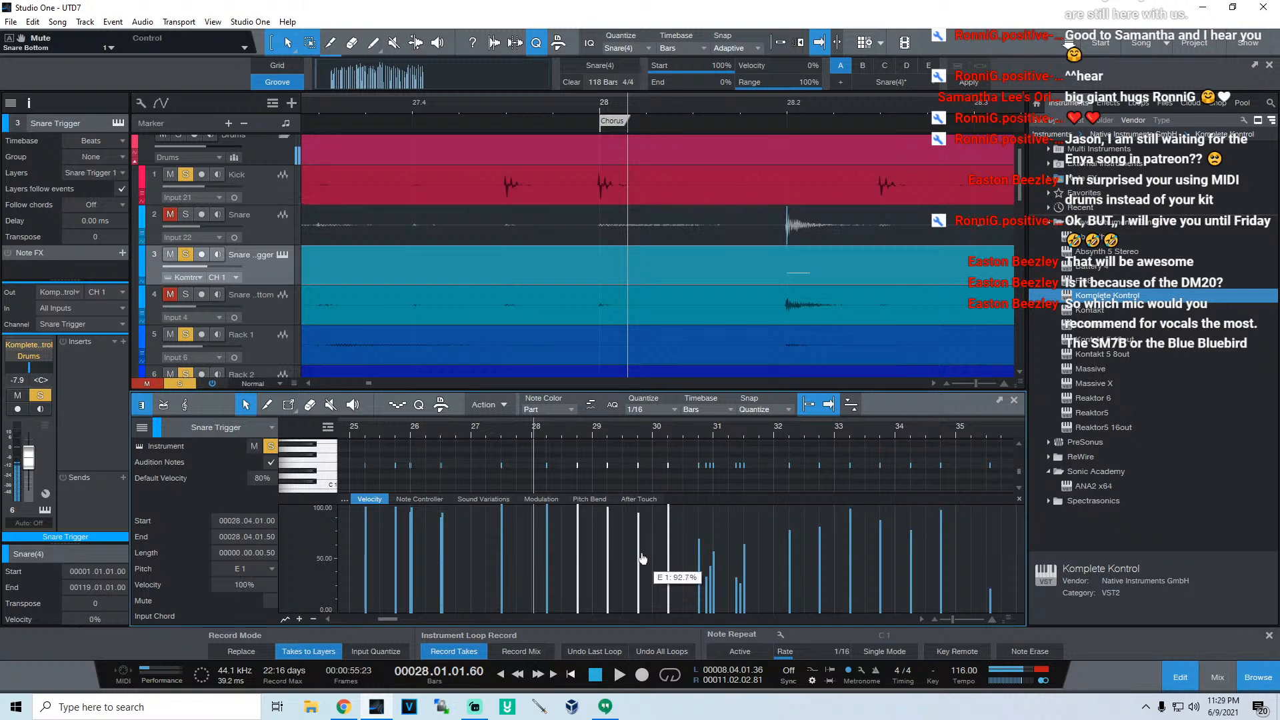
left_click(655, 529)
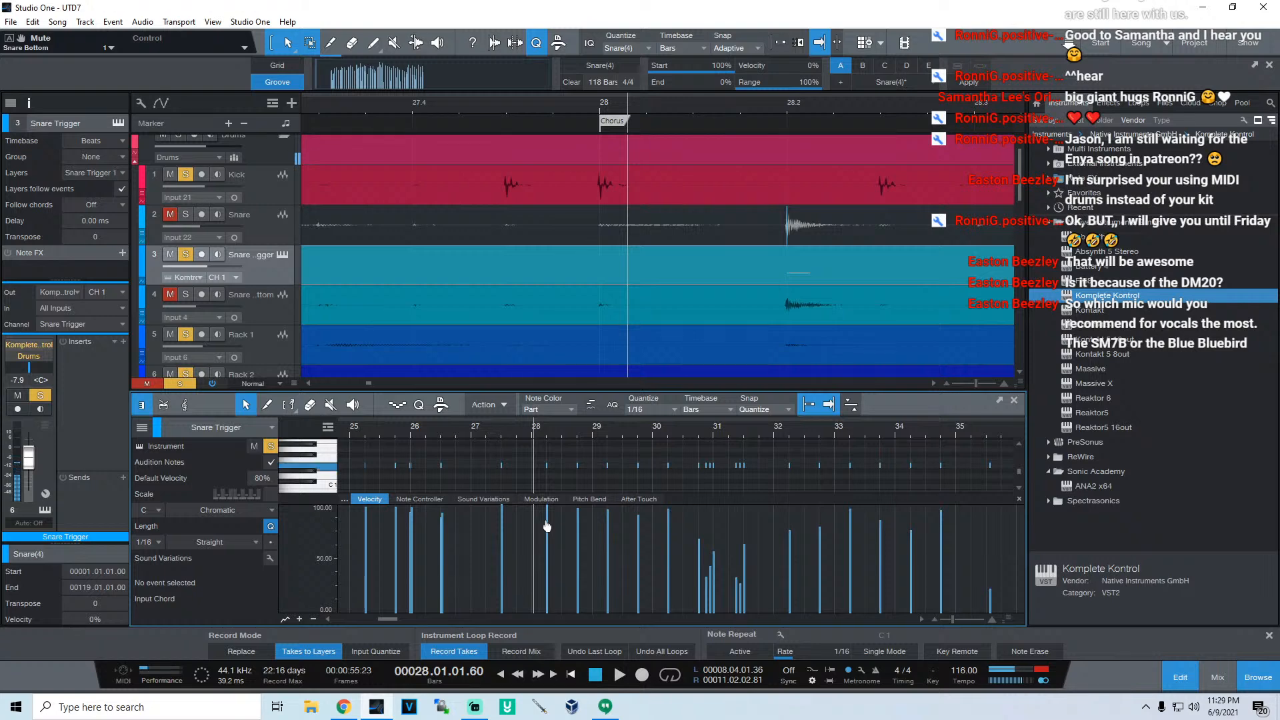
Step: Play the trigger track from bar 26 into bar 31 to check the raised hits
left_click(417, 434)
key("space")
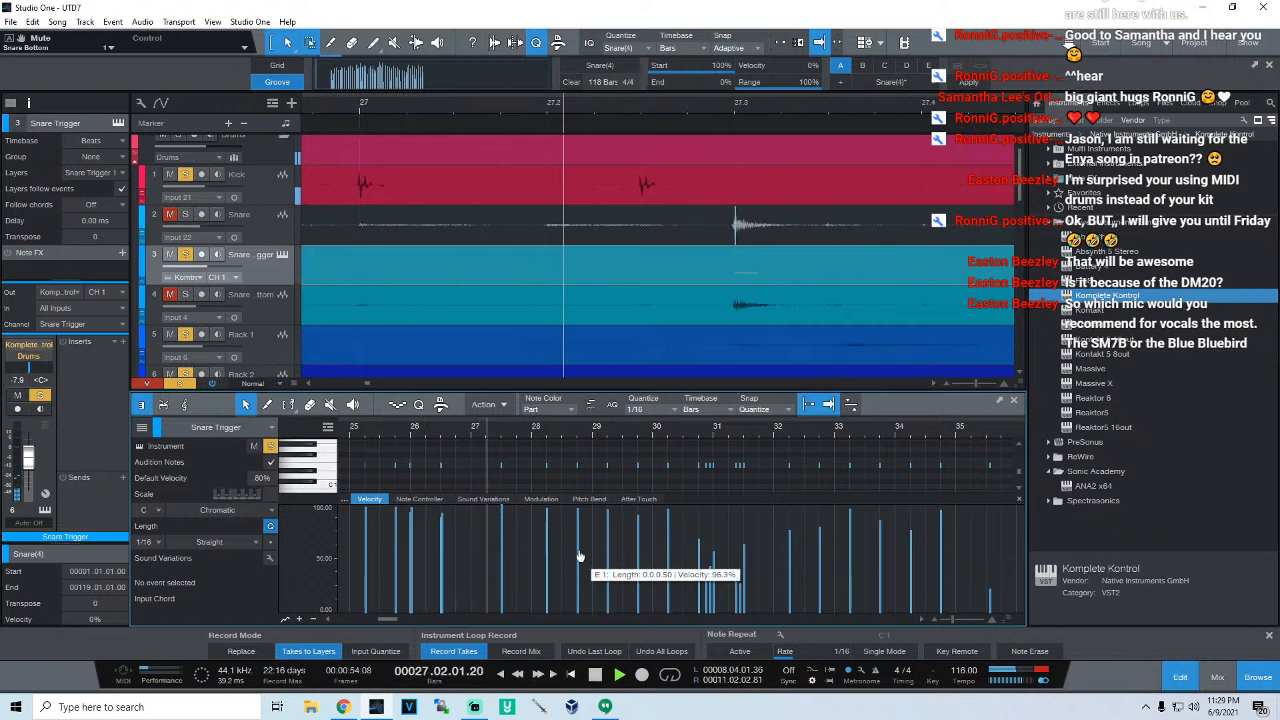
key("space")
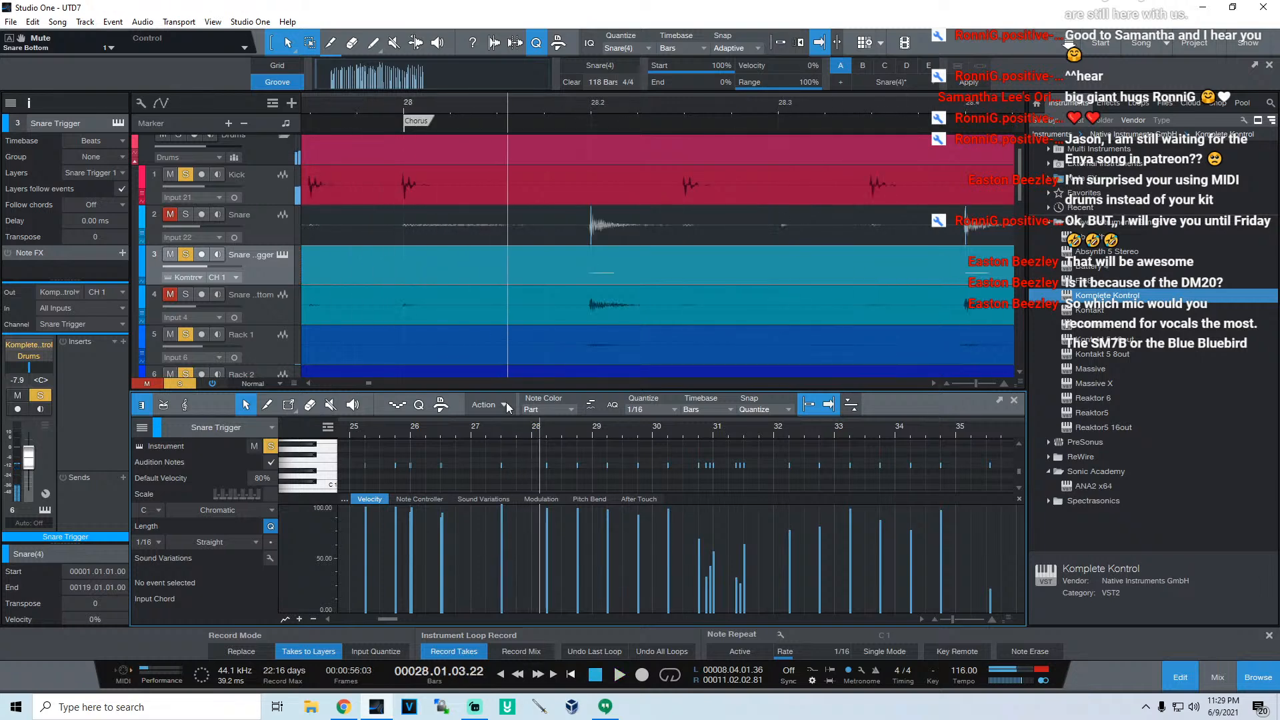
key("space")
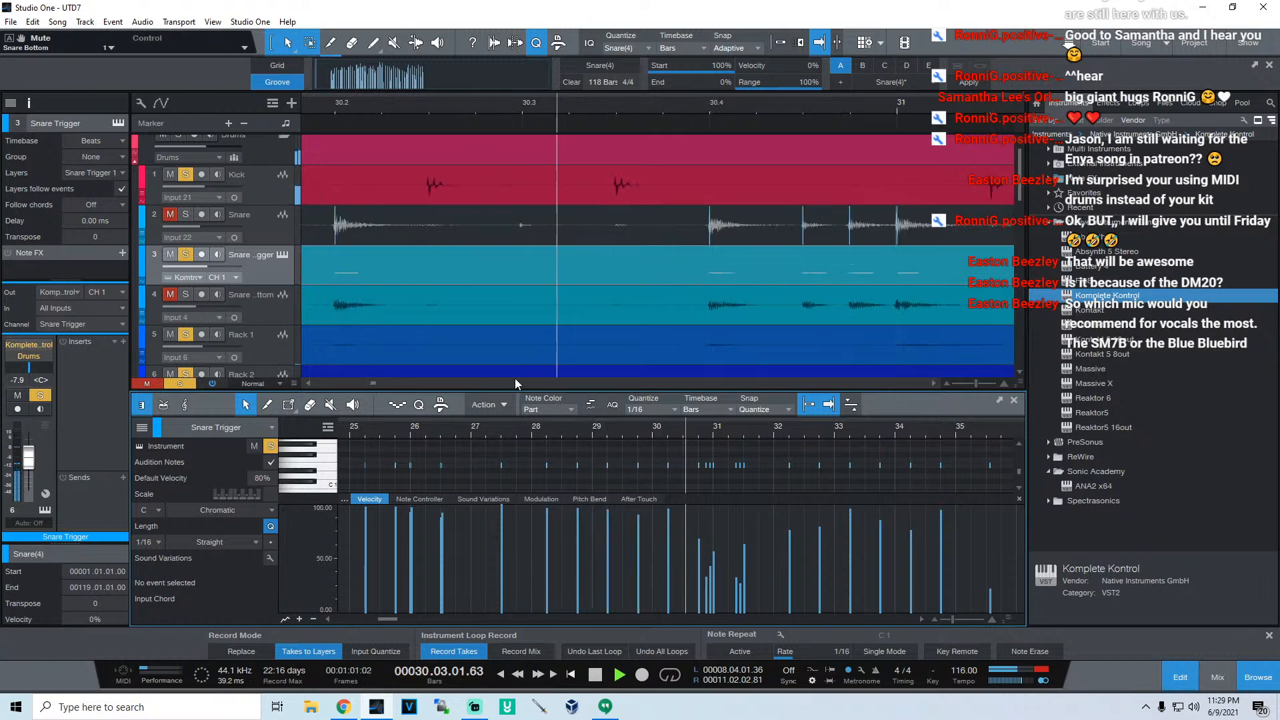
key("space")
Step: Raise the 30.4 hit to near full velocity and the three following hits up to bar 31 together, the first at 70%, and audition them
key("e")
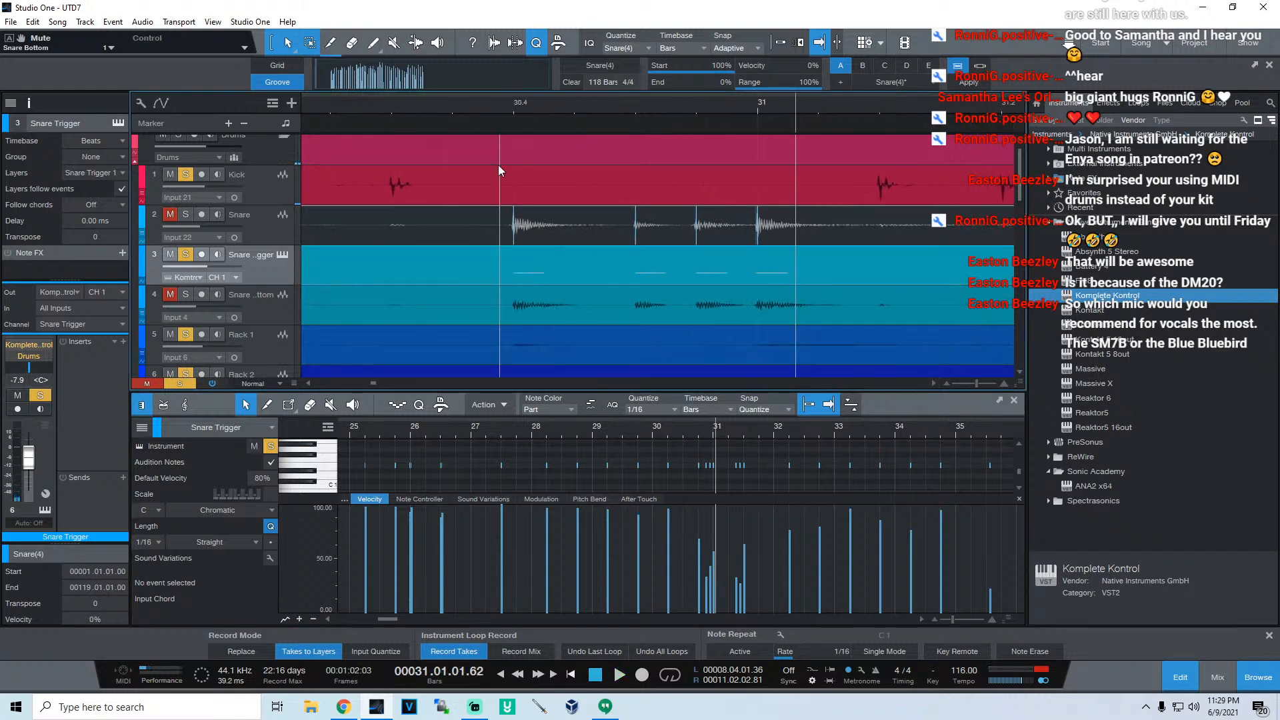
left_click(509, 103)
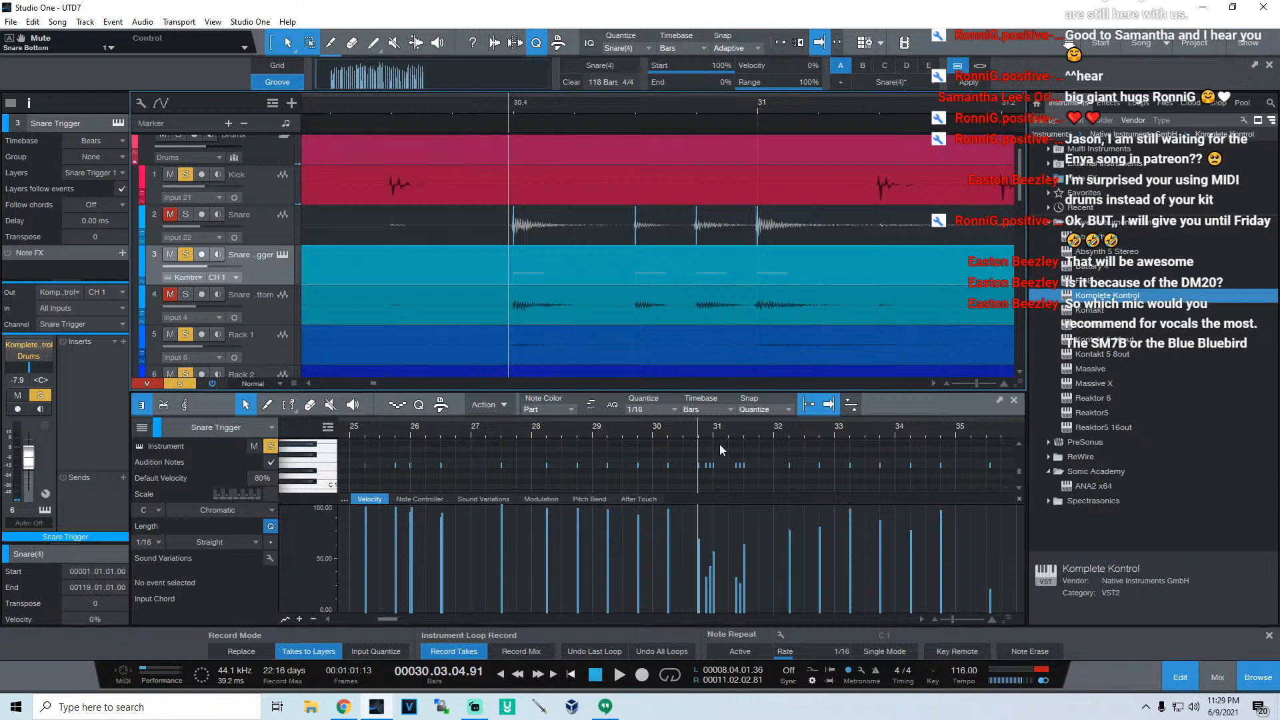
scroll(719, 444, "up", 3)
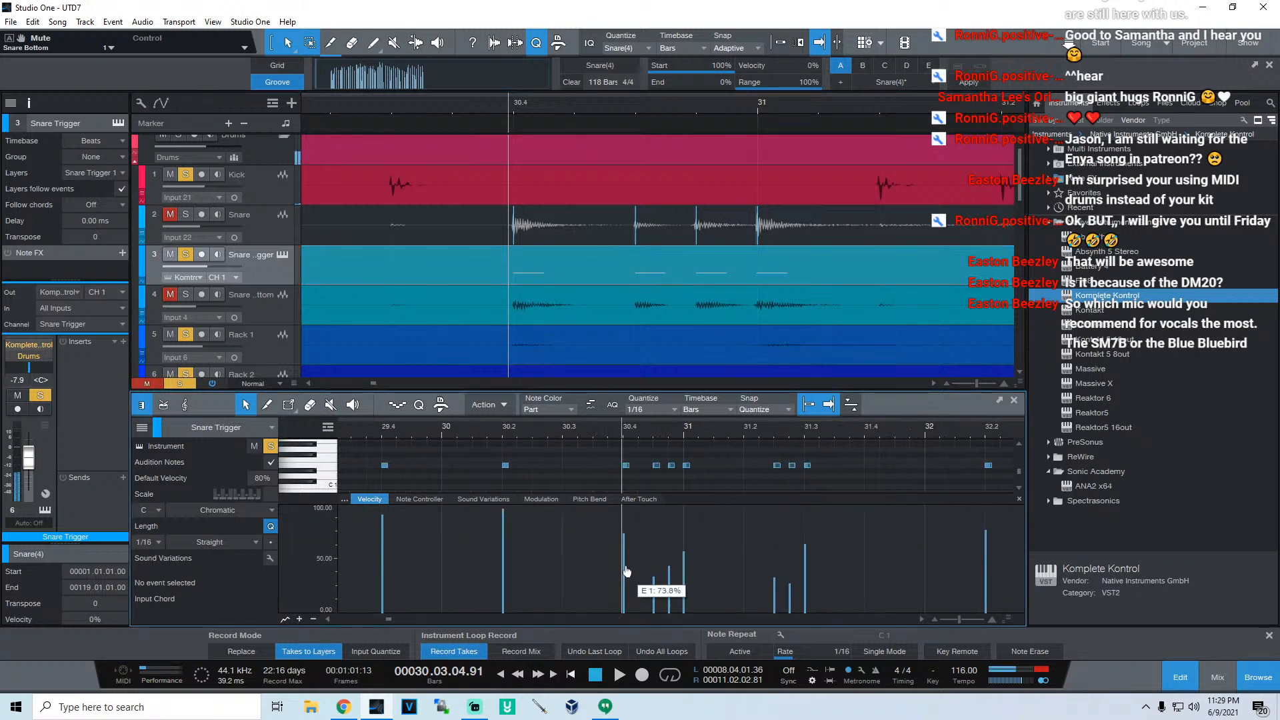
left_click_drag(627, 572, 628, 552)
left_click_drag(703, 480, 706, 478)
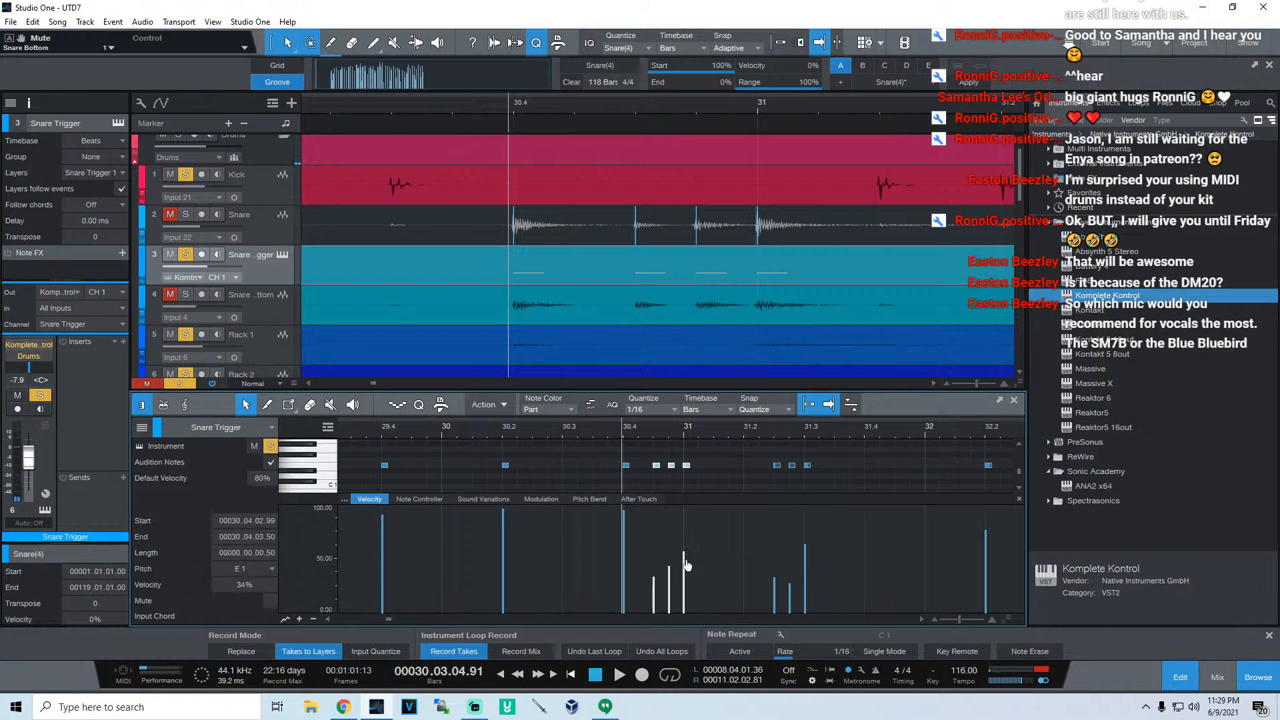
left_click_drag(684, 568, 684, 548)
key("space")
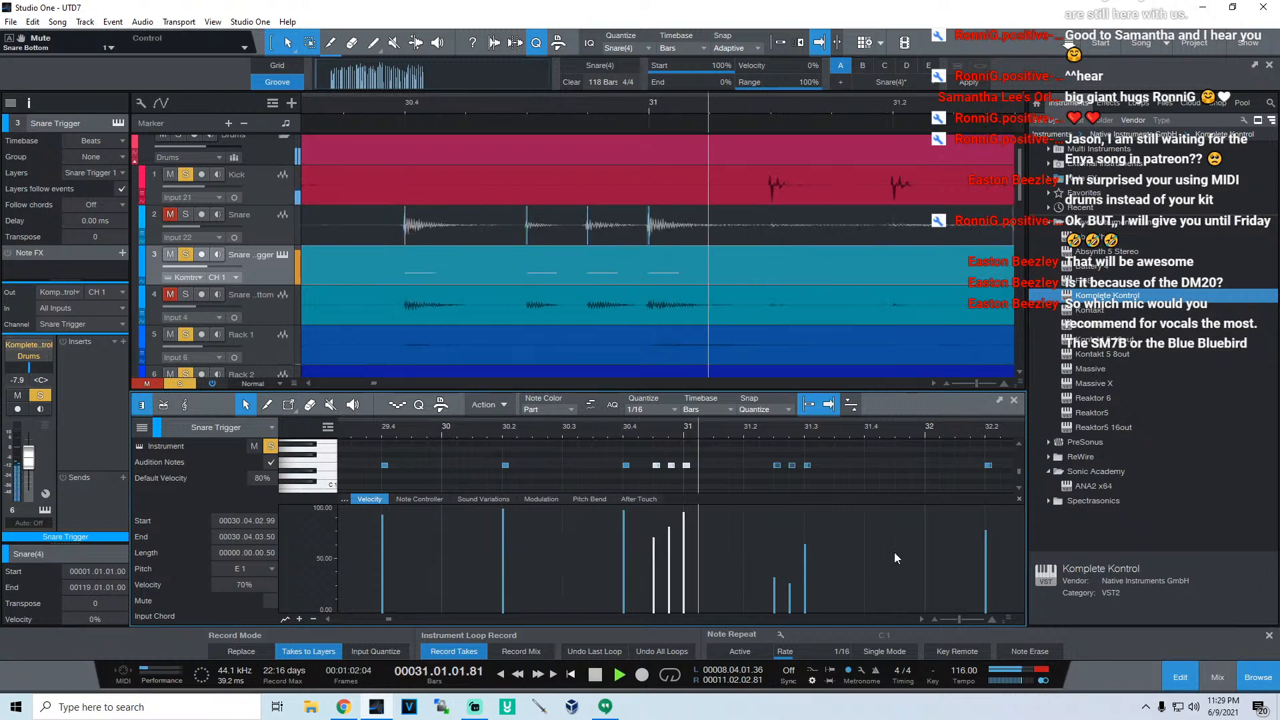
key("space")
Step: Raise the three hits leading up to 31.3 together until the last exceeds 90% velocity, and play back from bar 30
left_click(793, 586)
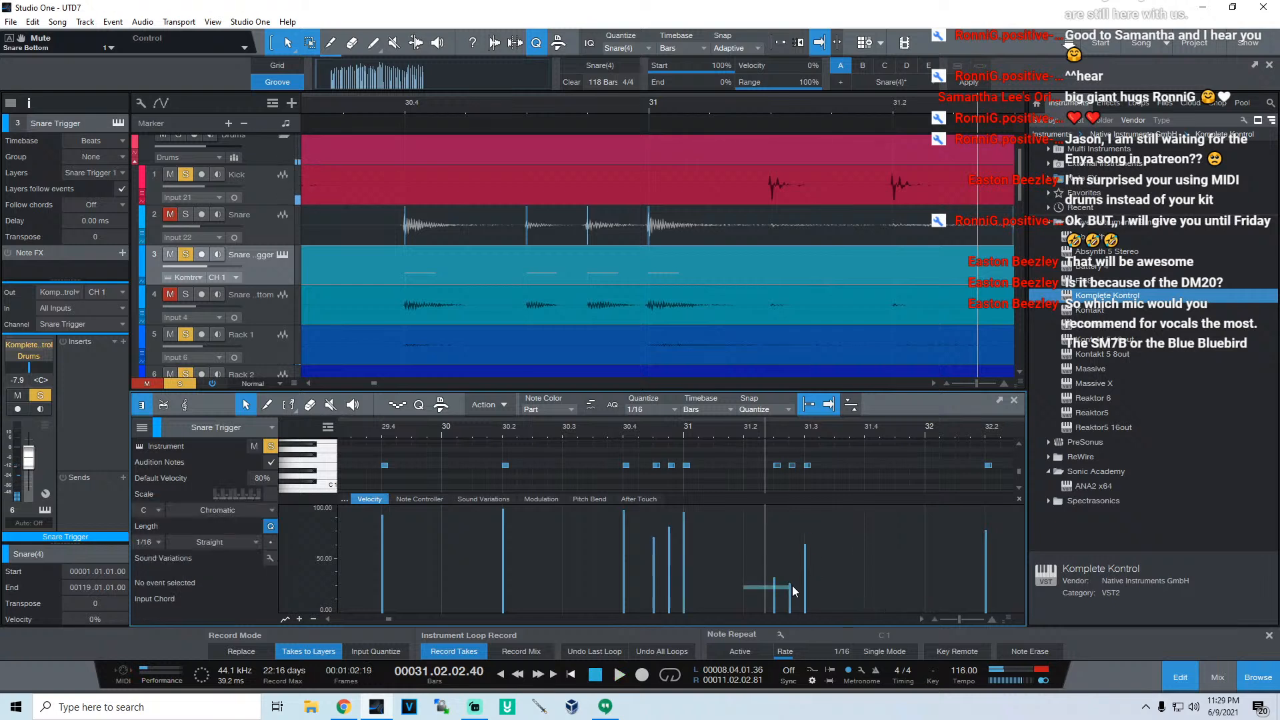
left_click_drag(753, 452, 826, 487)
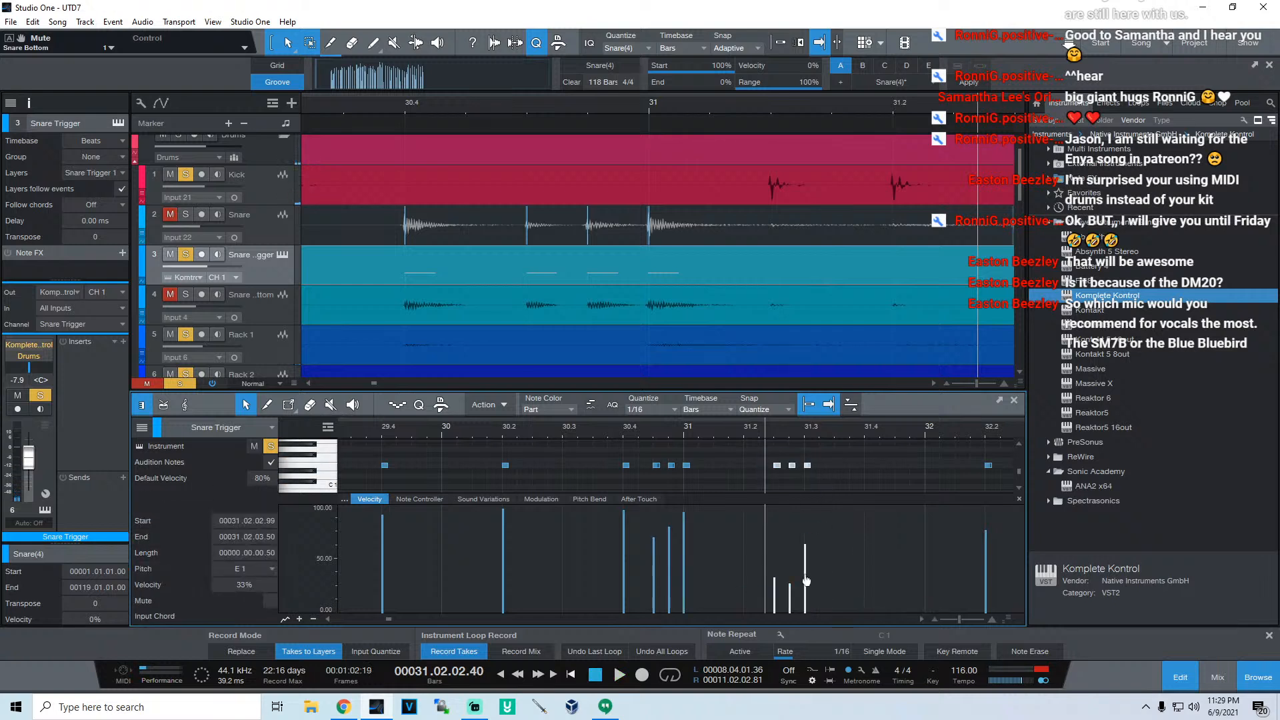
left_click_drag(806, 581, 811, 556)
left_click(807, 572)
left_click_drag(793, 568, 797, 548)
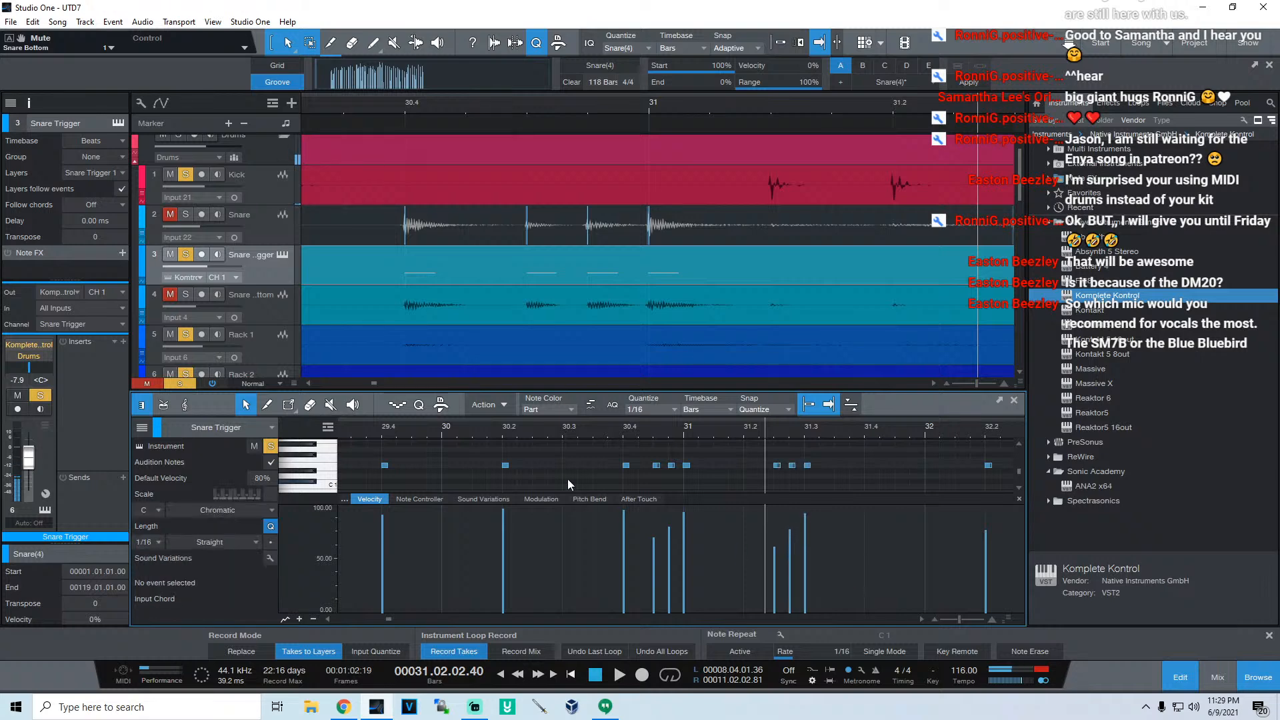
left_click(442, 438)
key("space")
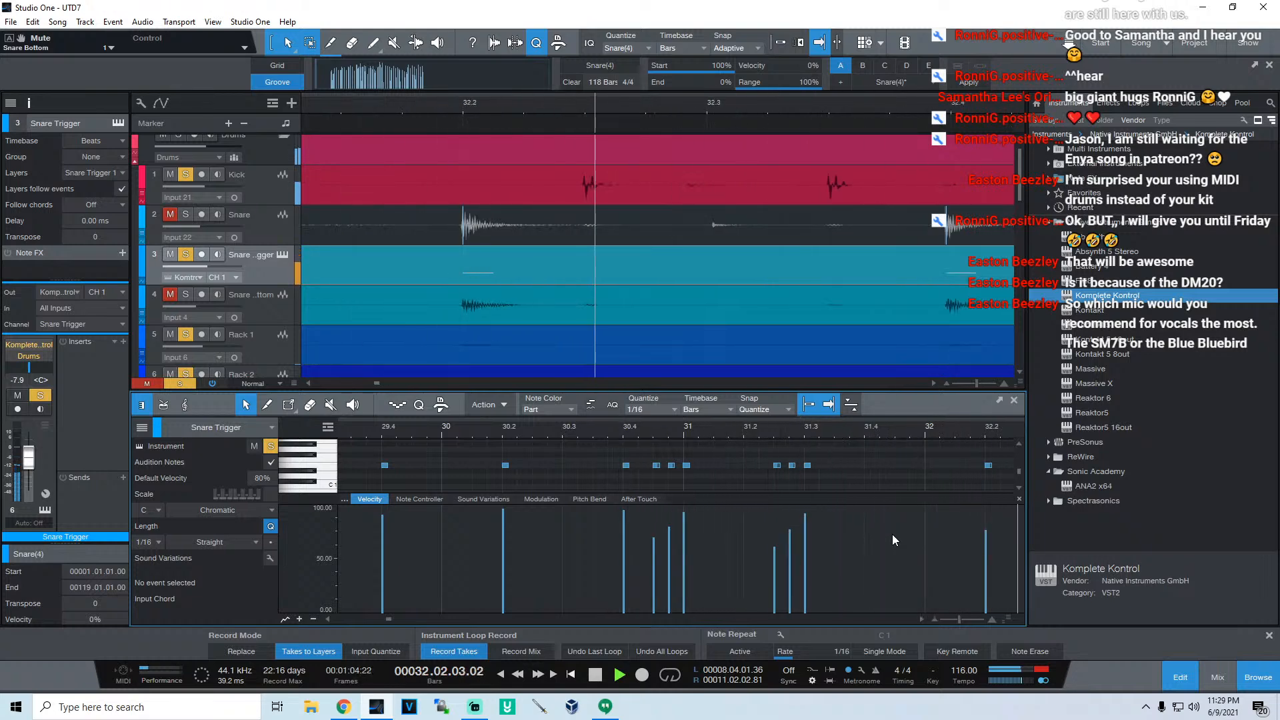
Step: Raise the 32.2 and 32.4 hits to near full velocity and play on into bar 33
key("space")
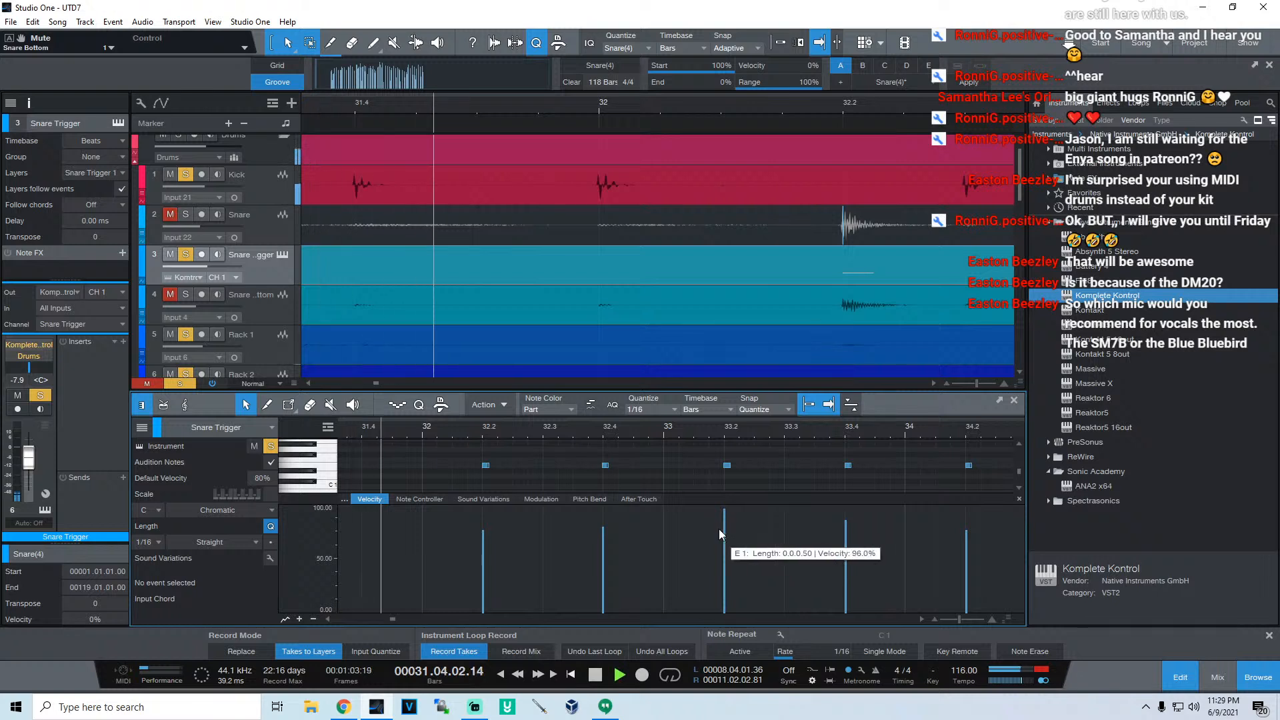
key("space")
left_click_drag(484, 568, 488, 557)
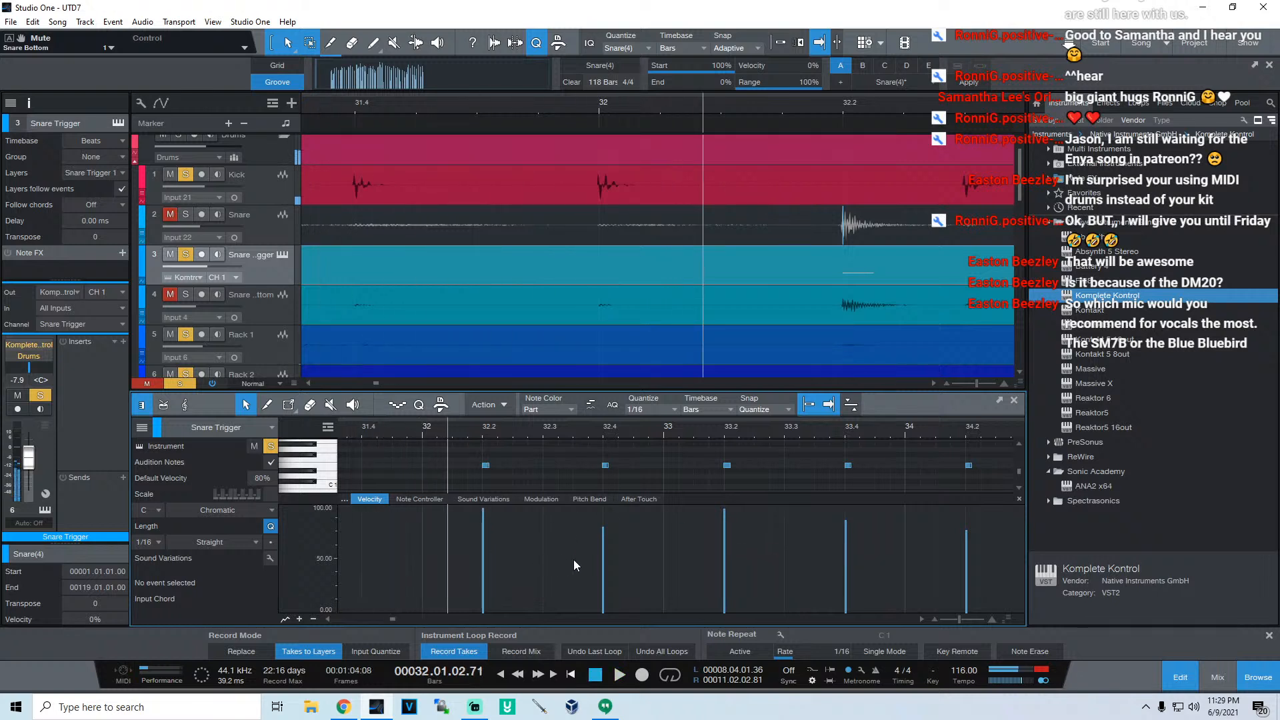
key("space")
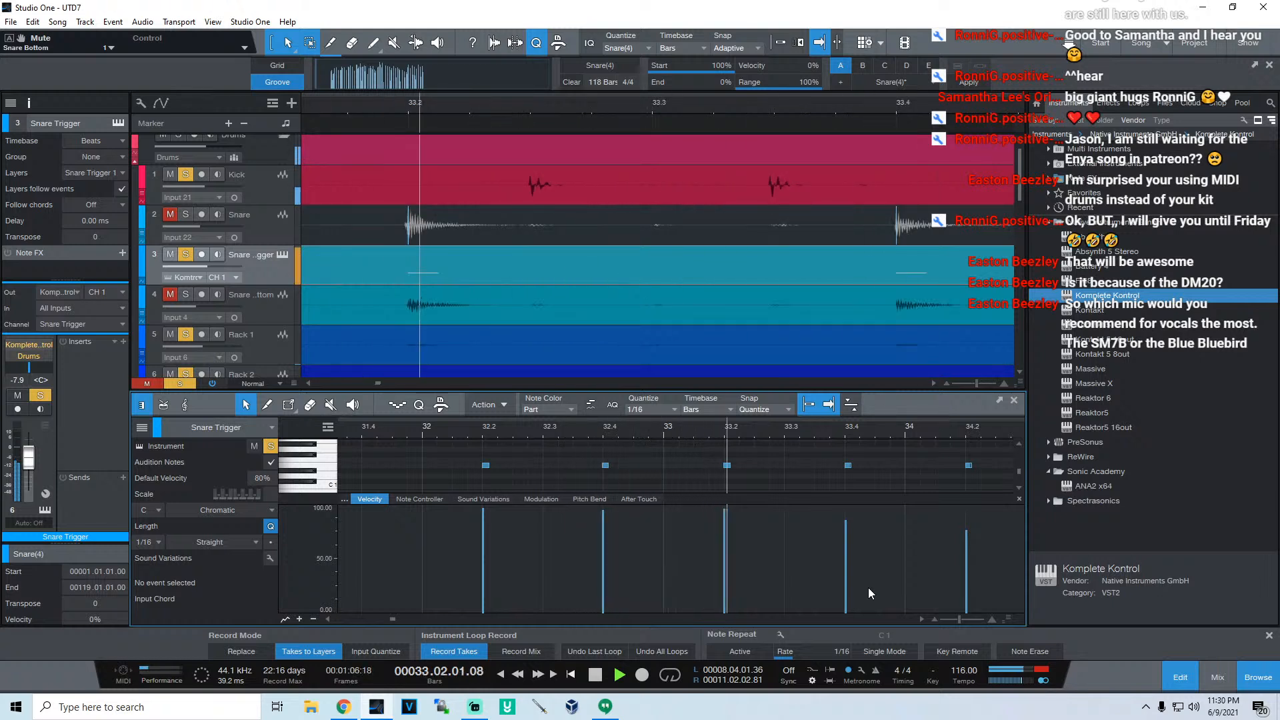
Step: Raise the 33.4, 34.2 and 34.4 hits to near full velocity and play on into bar 35
key("space")
left_click_drag(846, 582, 848, 565)
left_click_drag(950, 570, 951, 554)
key("space")
key("w")
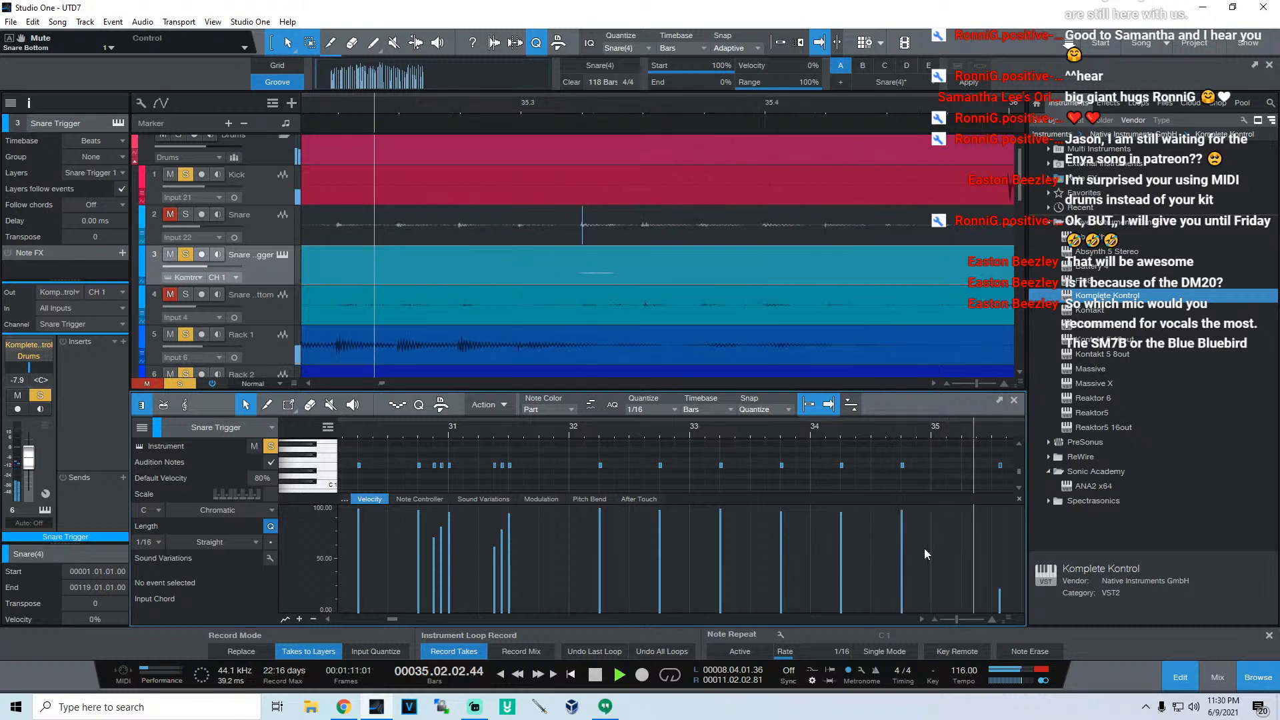
Step: Delete the false trigger in beat 35.3 and play on into bar 36
key("space")
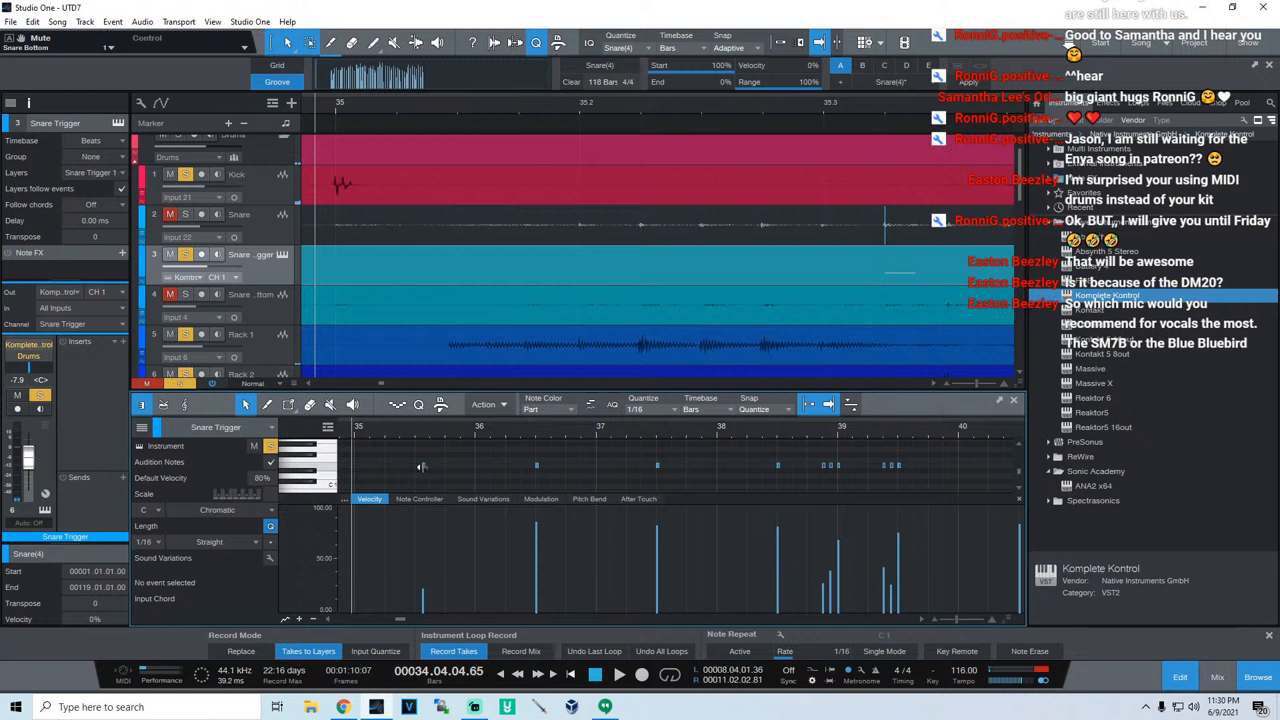
left_click(422, 466)
key("space")
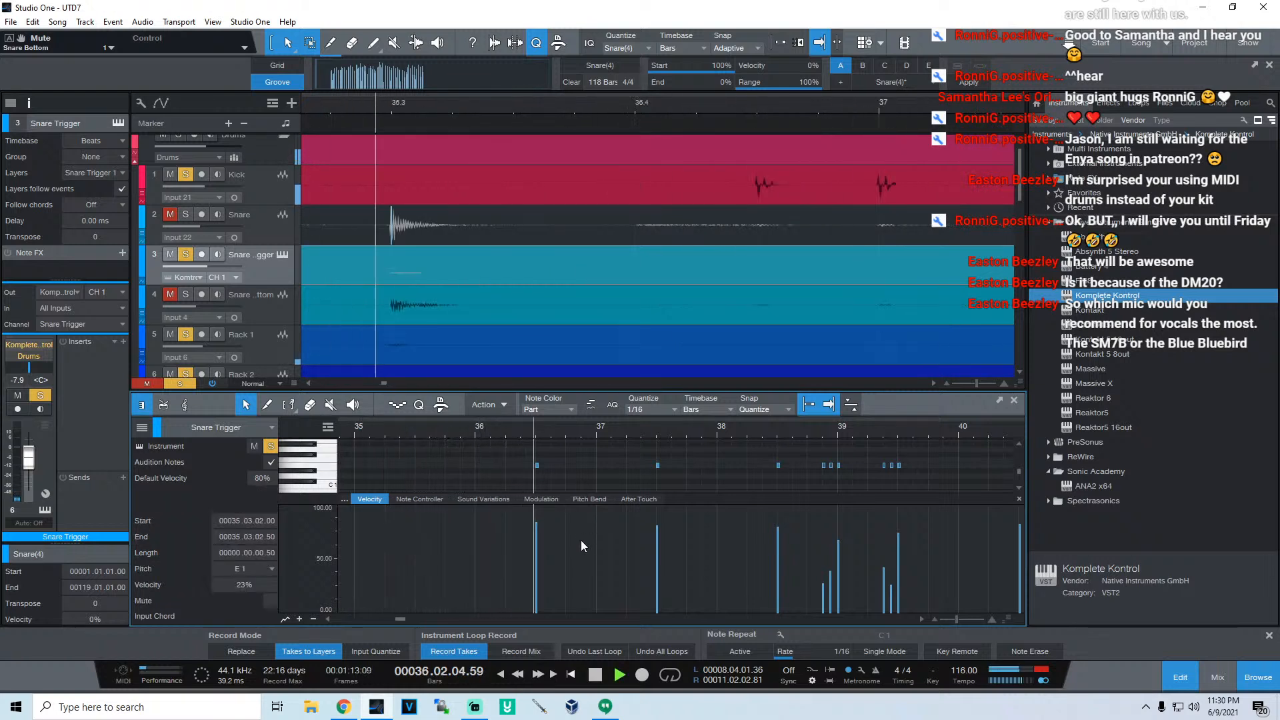
Step: Raise the 36.3, 37.3 and 38.3 hits to above 90% velocity during playback
key("space")
left_click_drag(538, 562, 539, 554)
key("space")
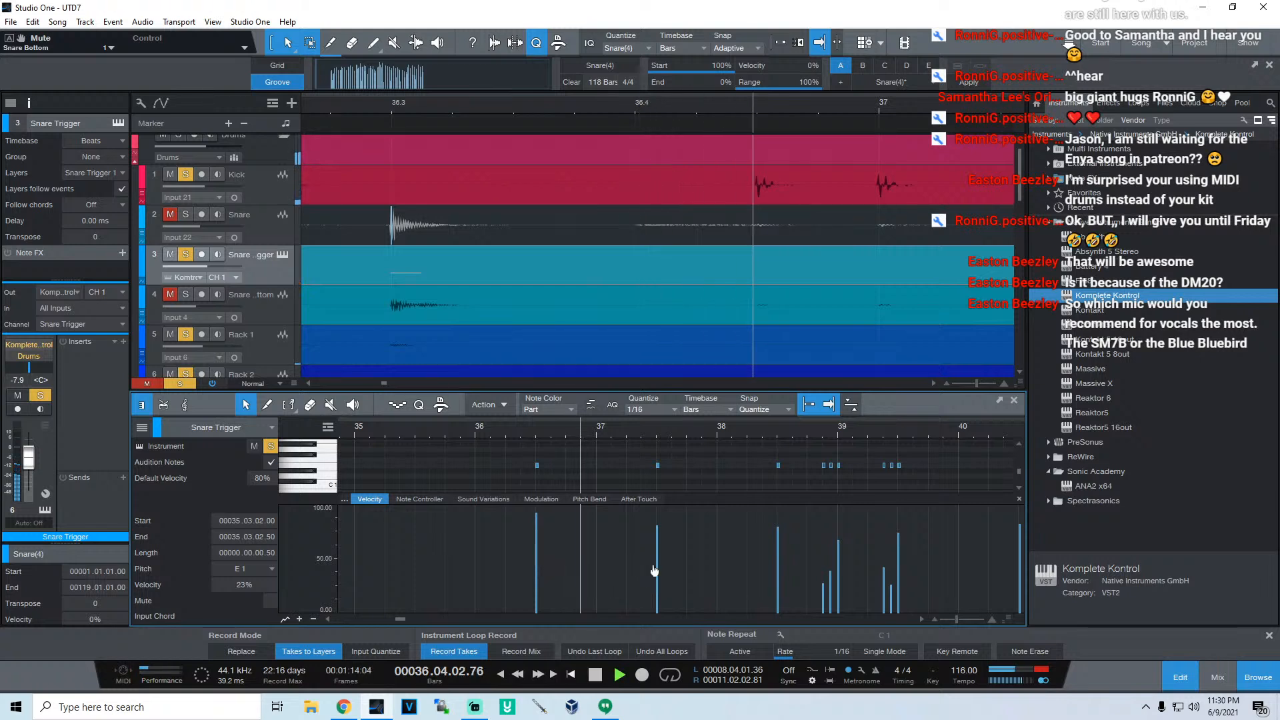
left_click_drag(781, 564, 782, 550)
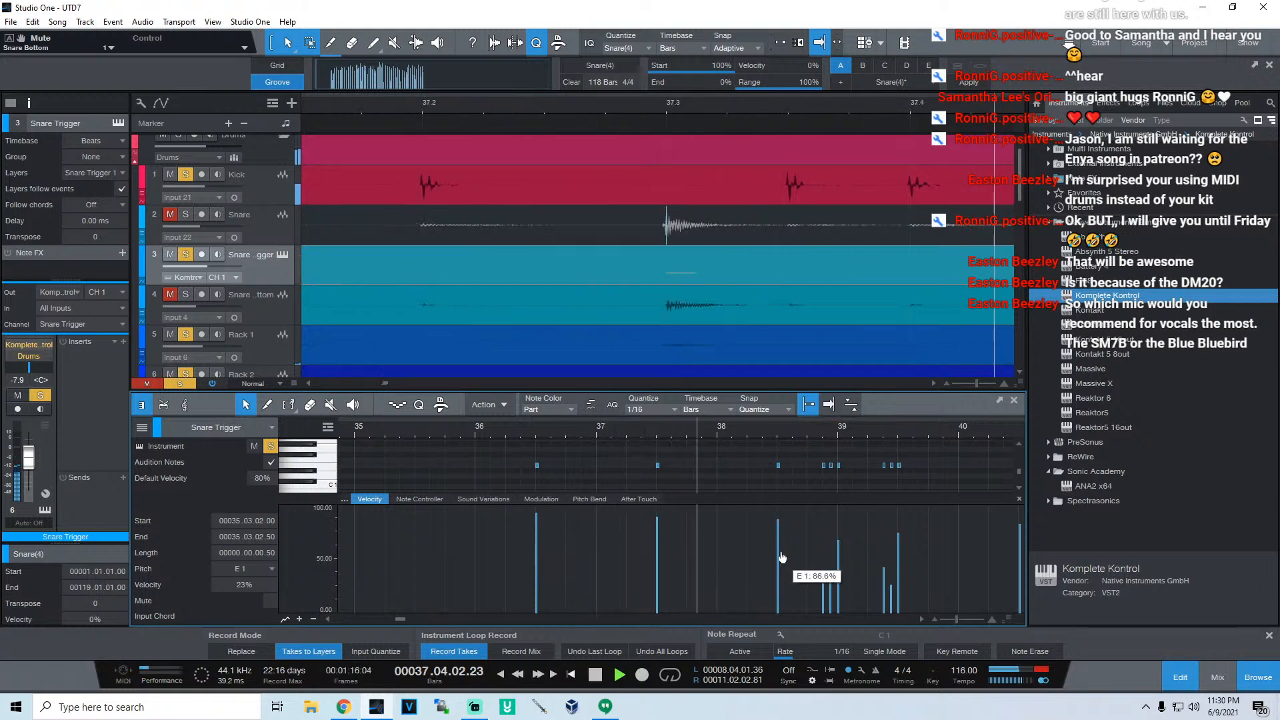
Step: Raise the three hits leading to bar 39 with the first at 50%, and the three leading to 39.3 with the first at 58%, and audition
key("space")
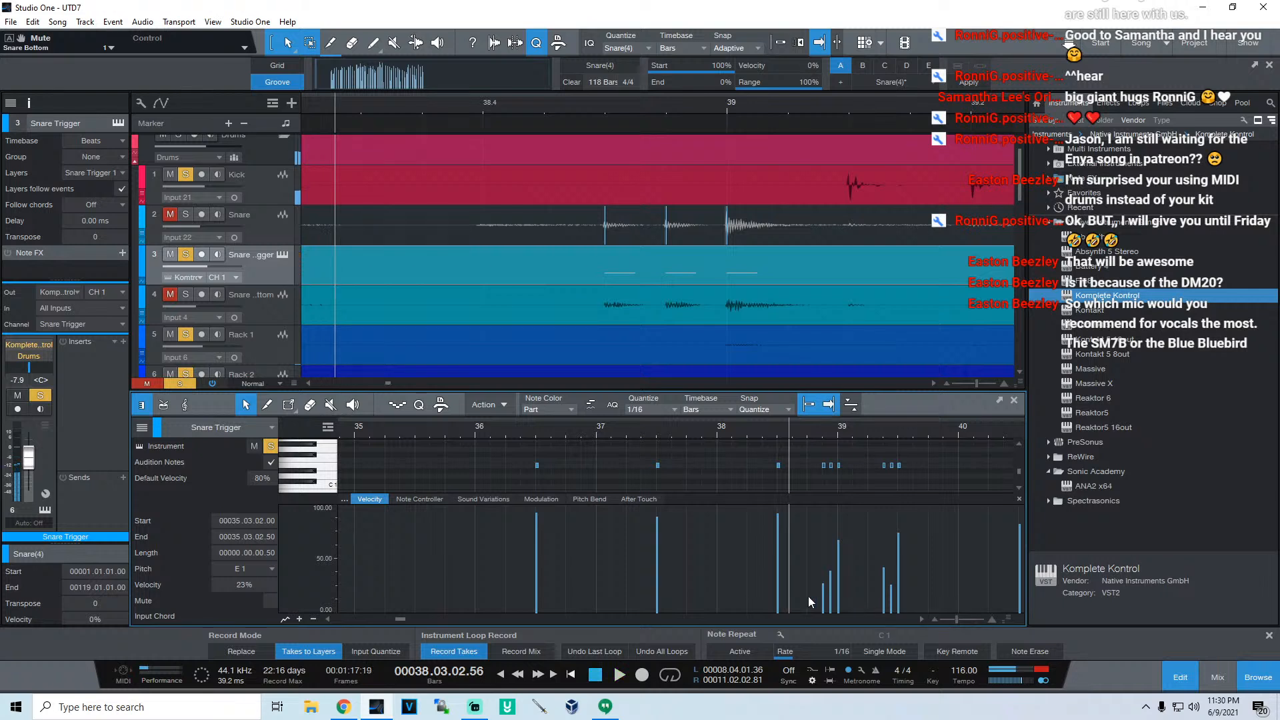
left_click_drag(808, 458, 844, 469)
left_click_drag(841, 595, 894, 576)
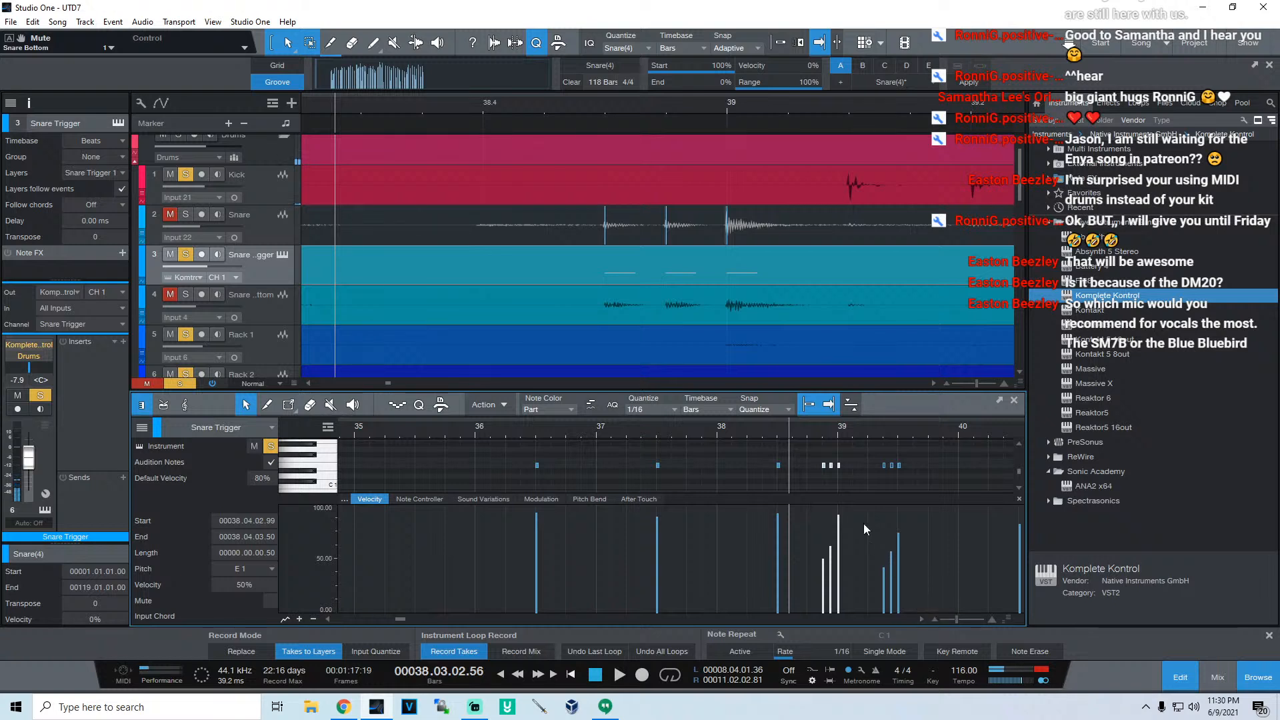
left_click_drag(871, 459, 908, 496)
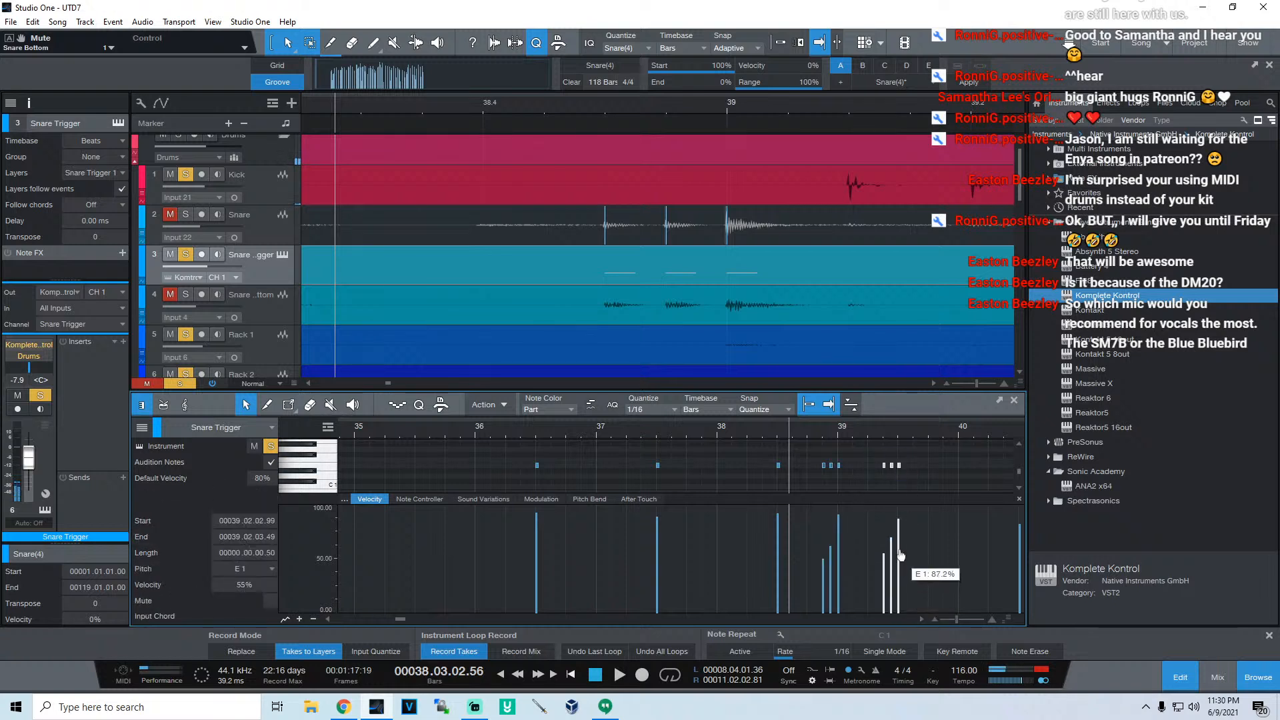
key("space")
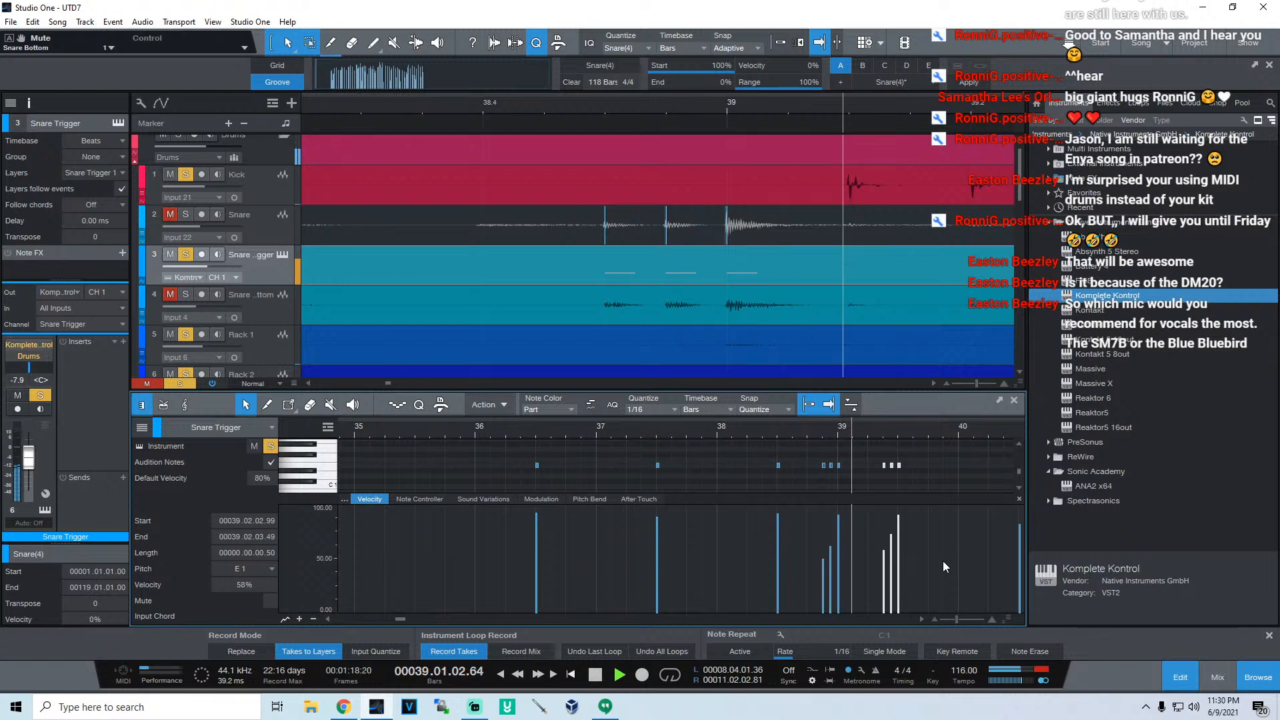
key("space")
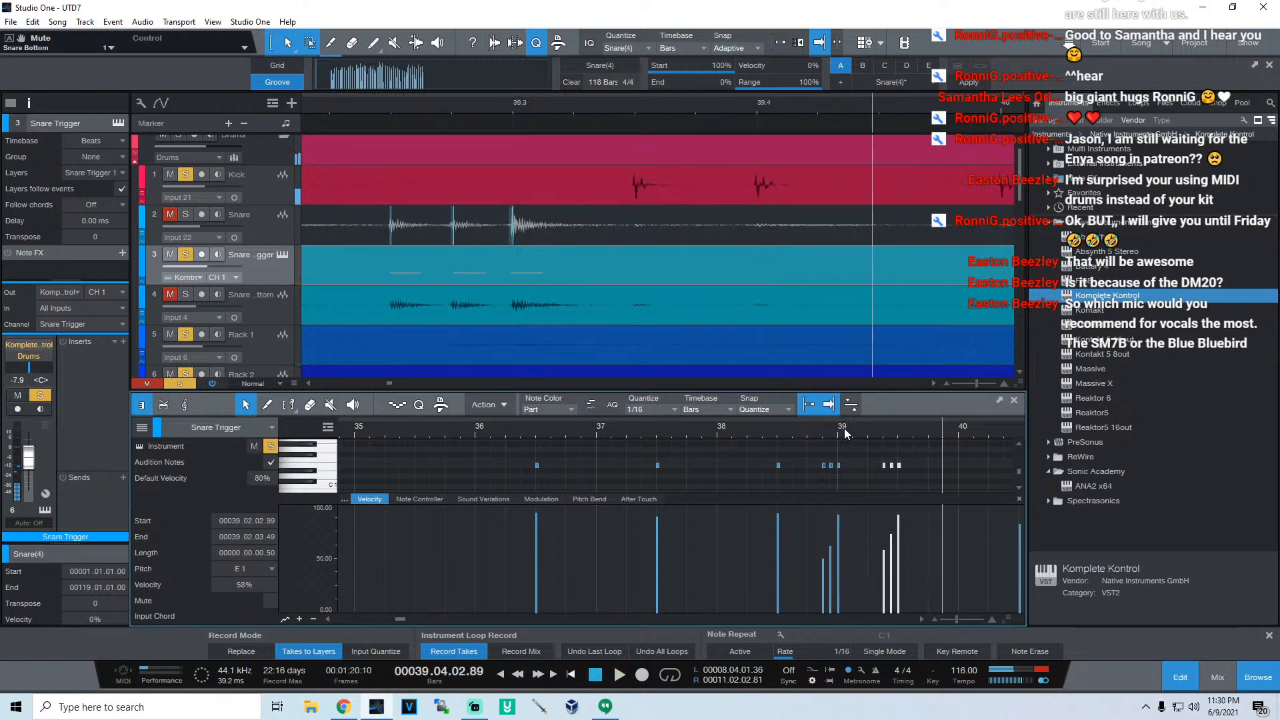
Step: Raise the 40.3 and 41.3 hits to above 90% velocity and play on into bar 42
key("w")
key("e")
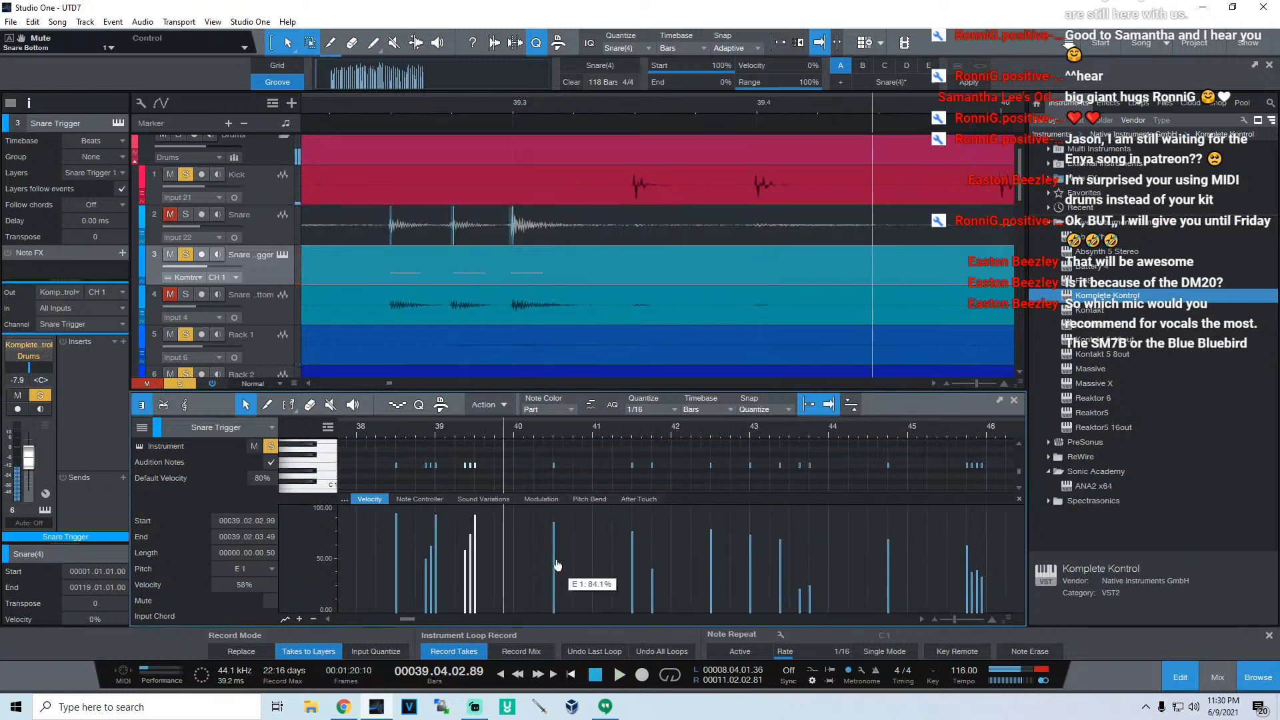
key("space")
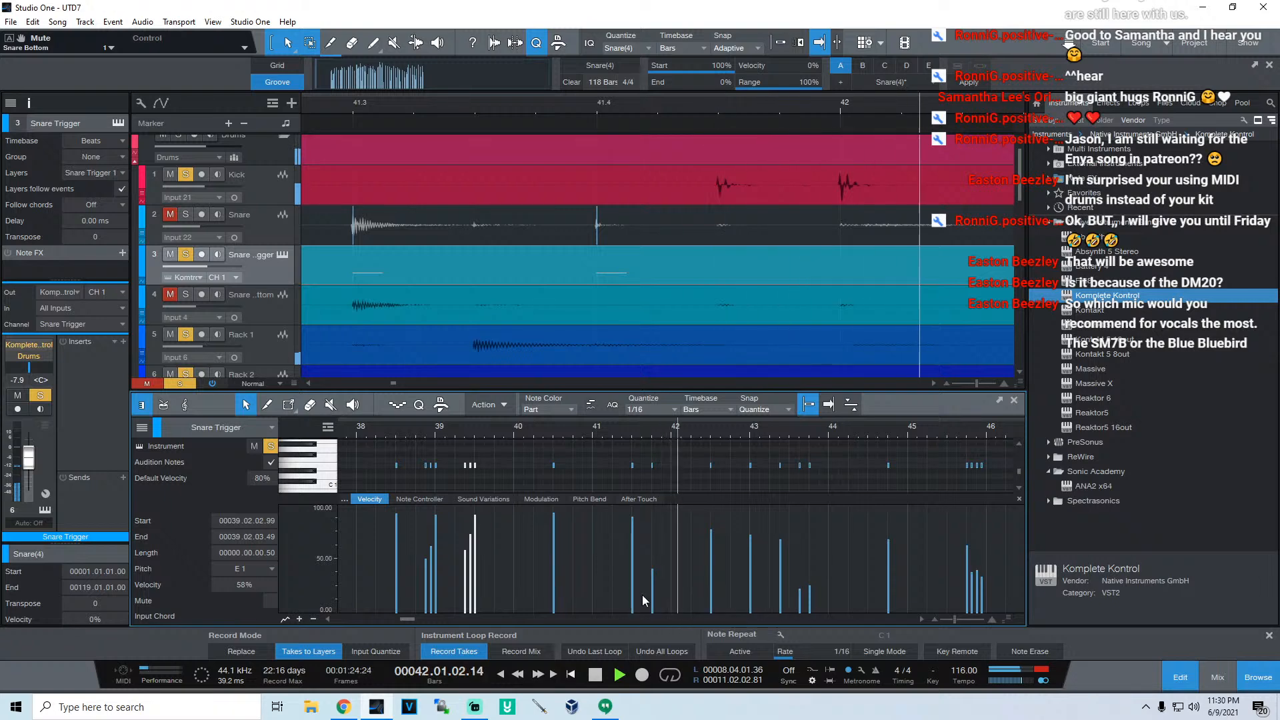
key("space")
Step: Delete the false trigger at 41.4 and play the track back from about 38.2
left_click(652, 464)
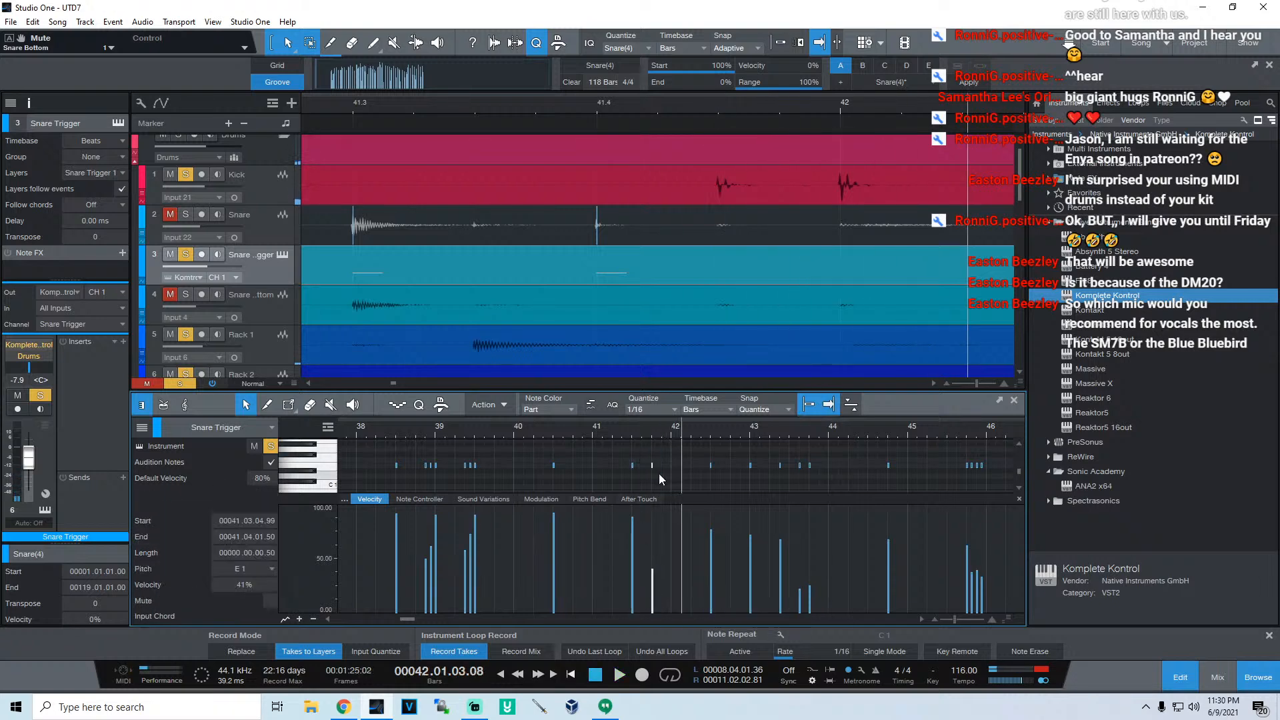
key("Delete")
key("space")
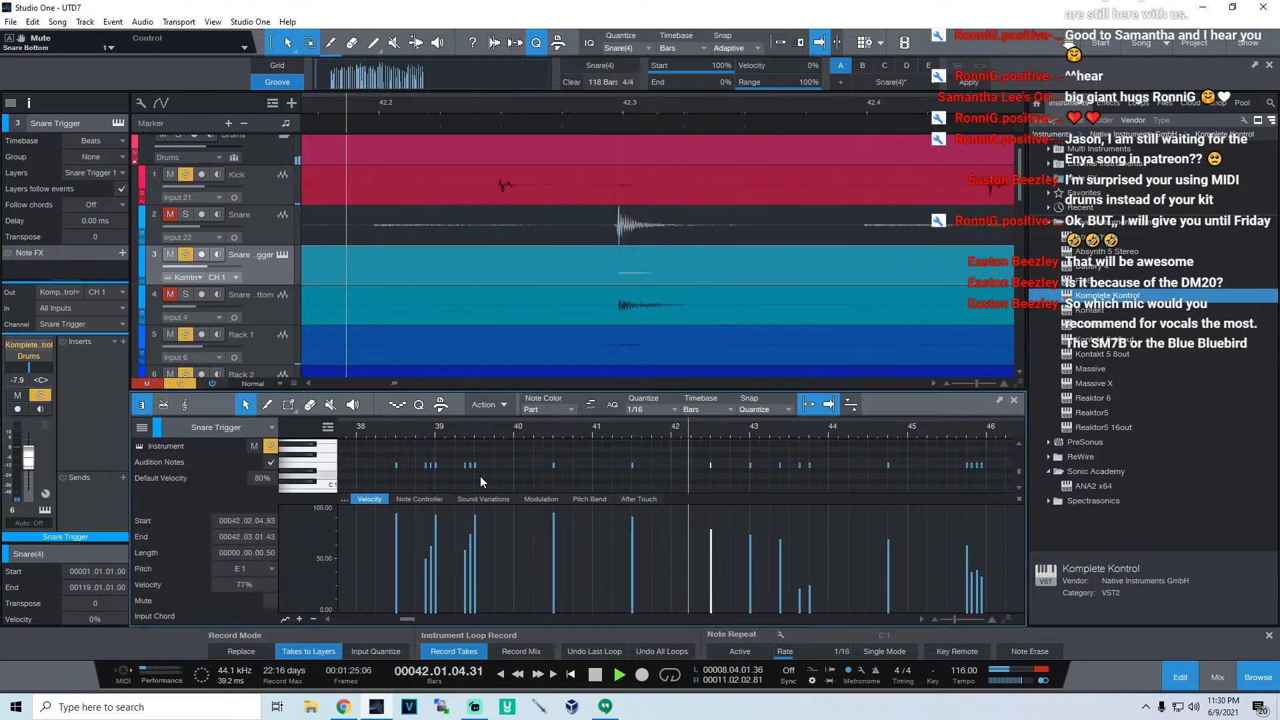
left_click(382, 432)
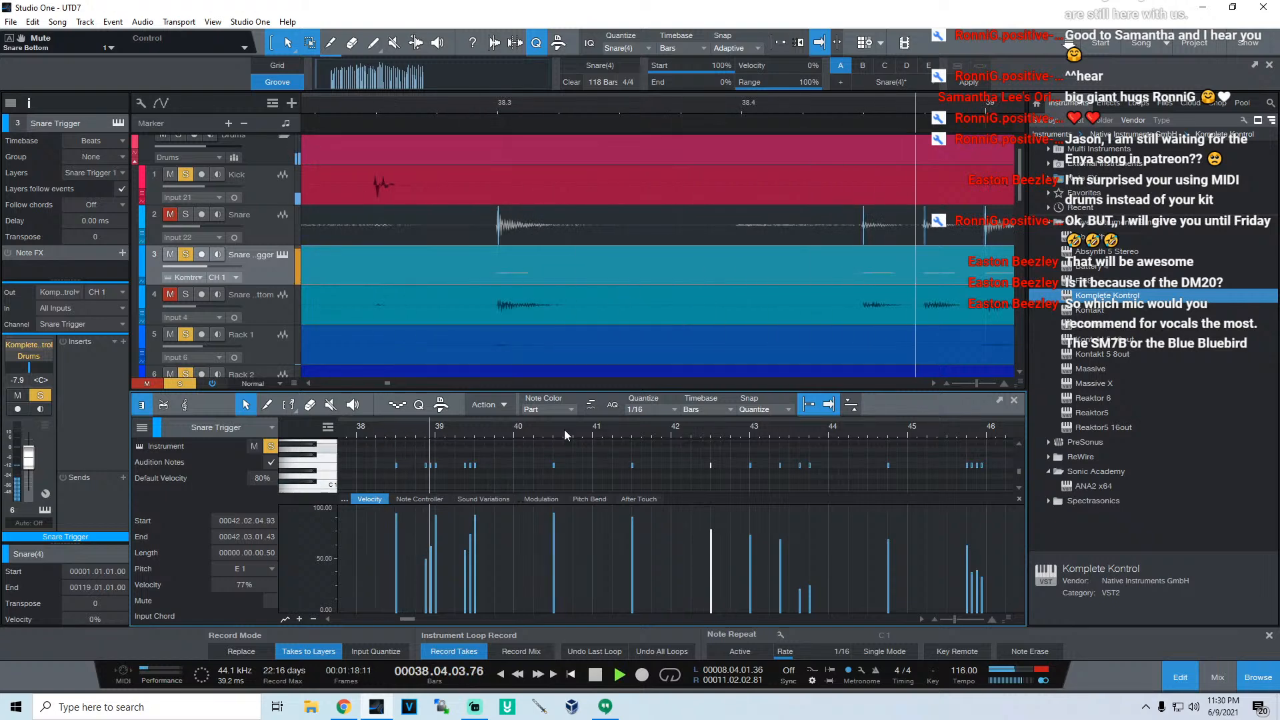
Step: Raise the 42.3 hit to 88% velocity and the hits at 43 and just before 43.3 to above 90%, auditioning them
left_click_drag(559, 104, 505, 82)
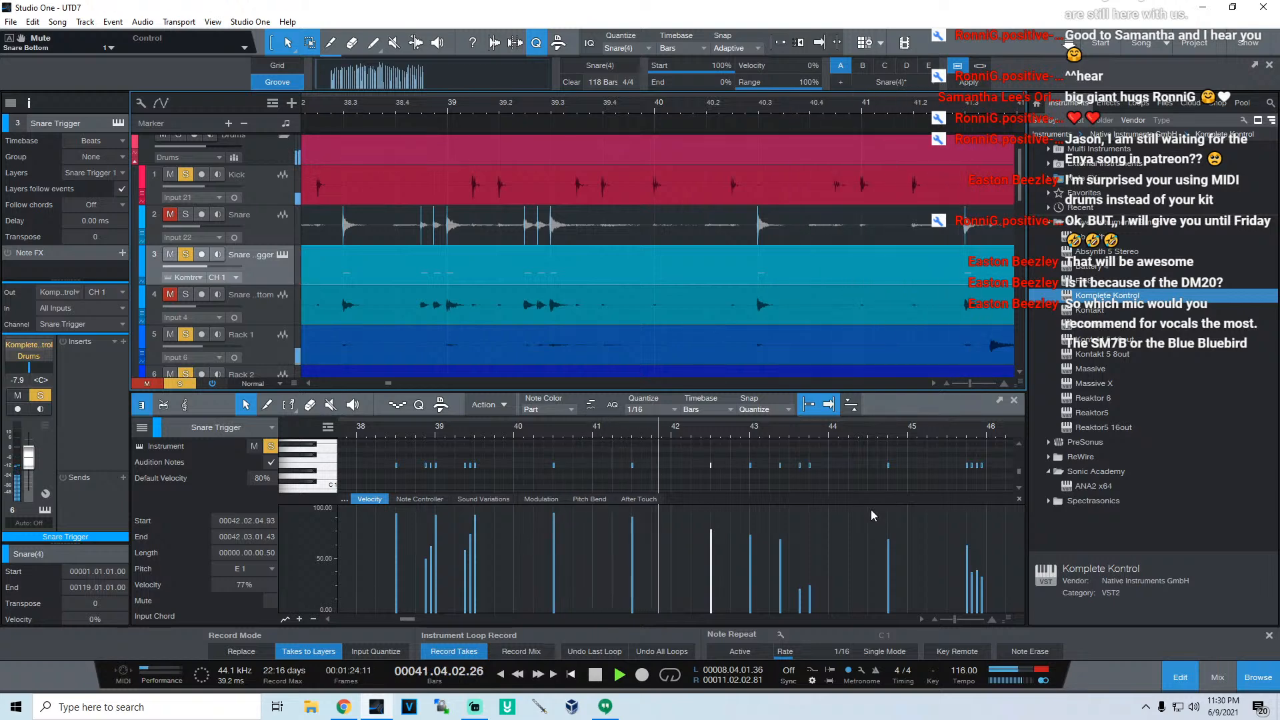
key("space")
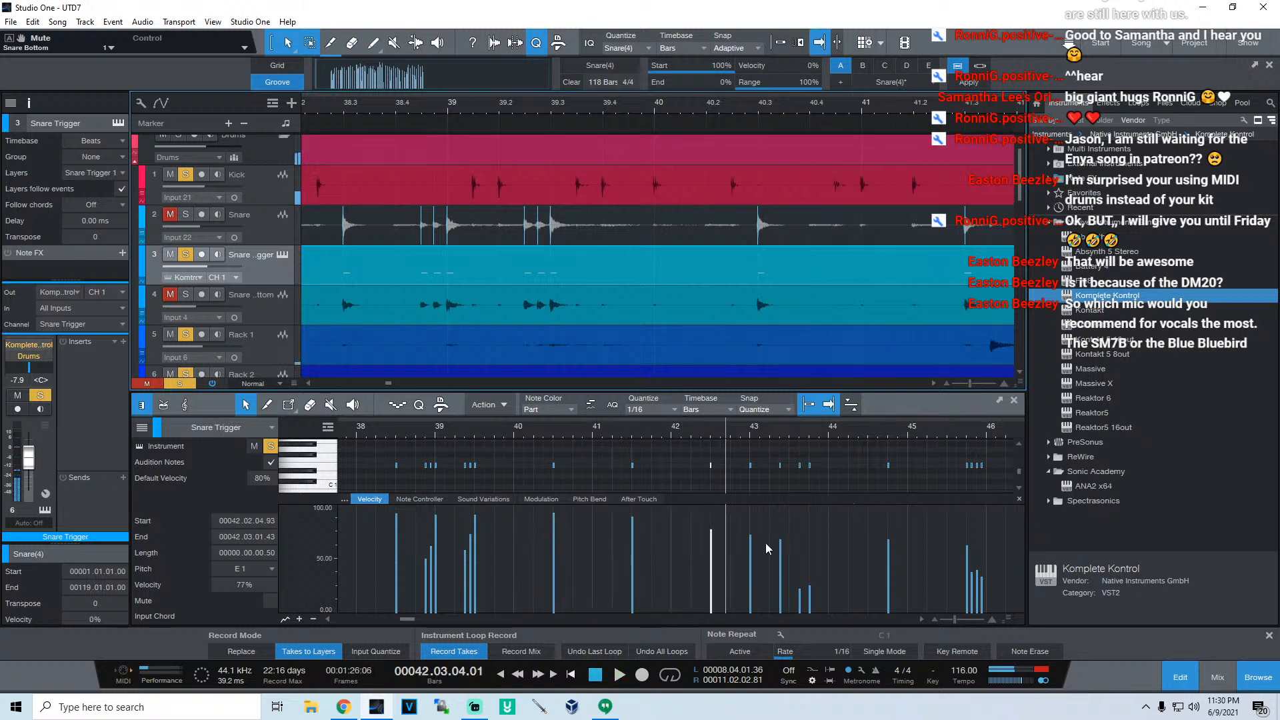
left_click_drag(713, 563, 713, 555)
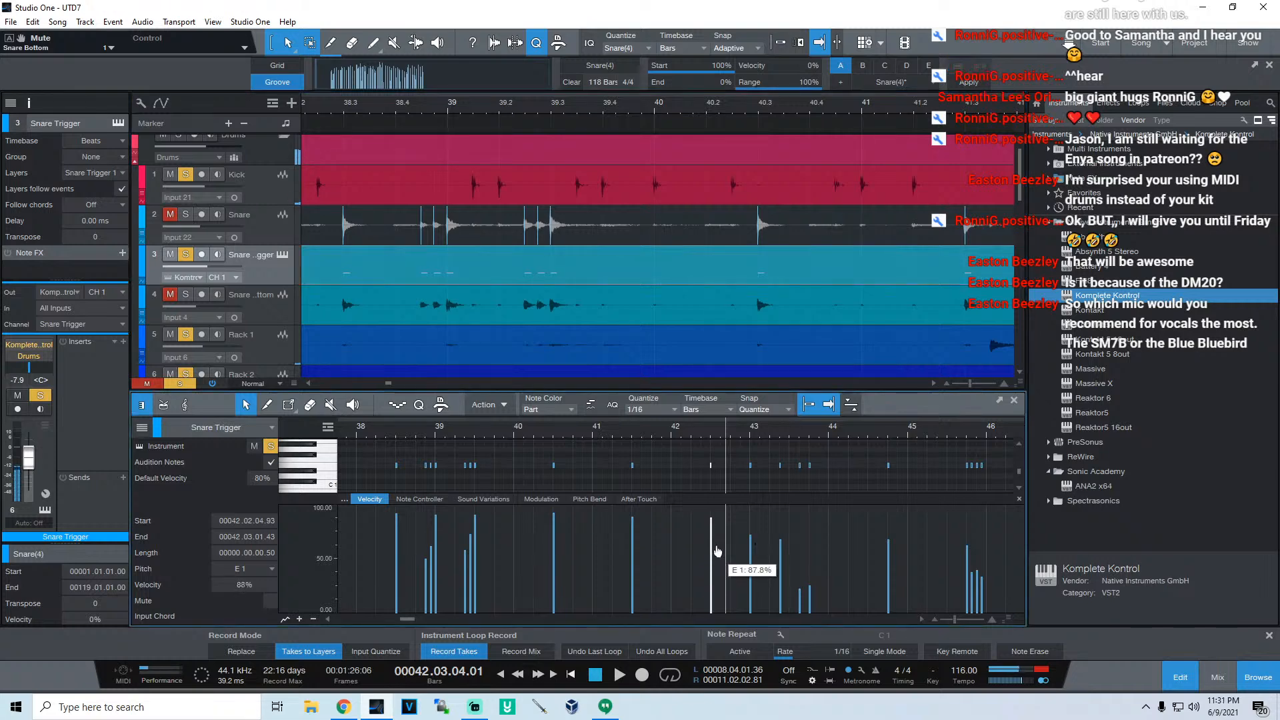
key("space")
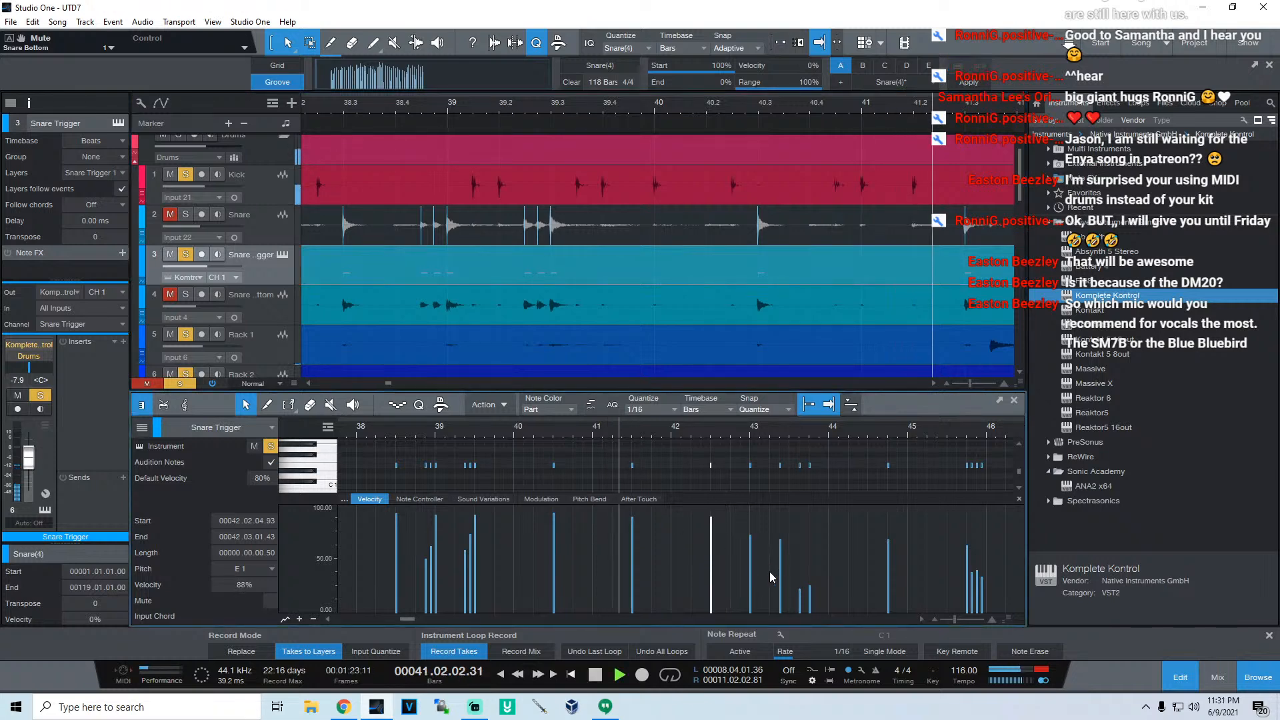
left_click_drag(750, 571, 756, 558)
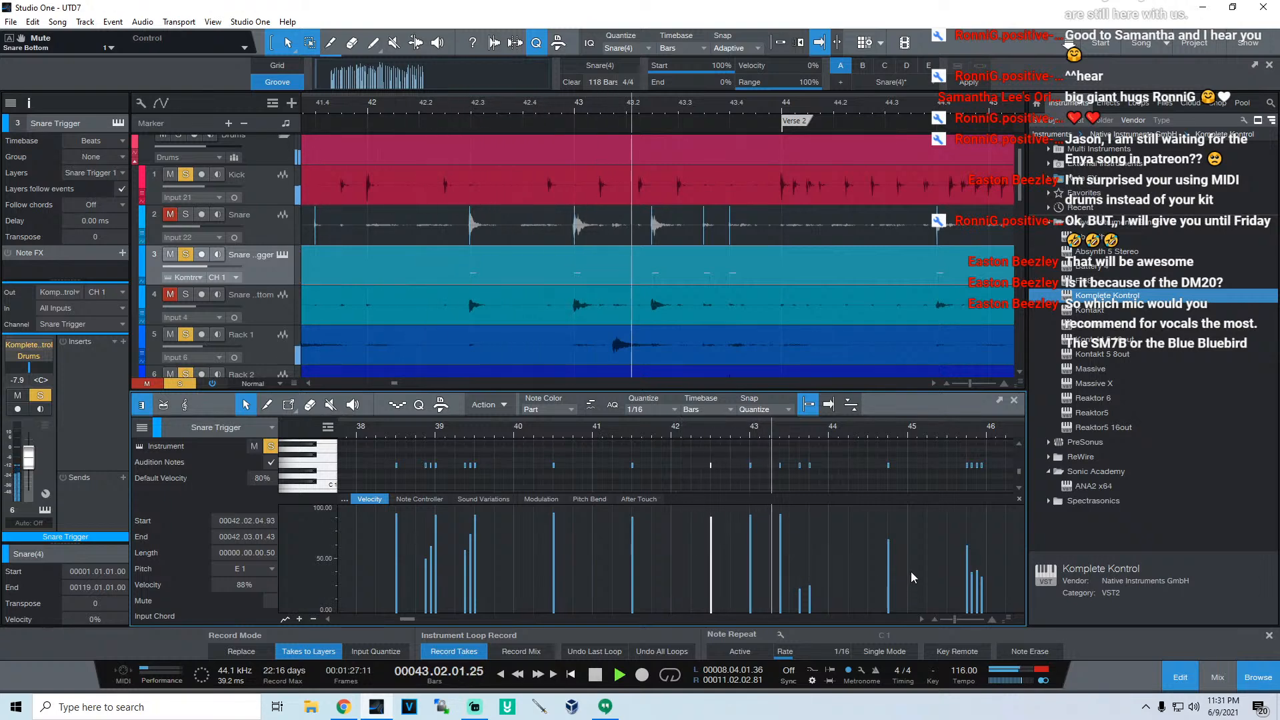
key("space")
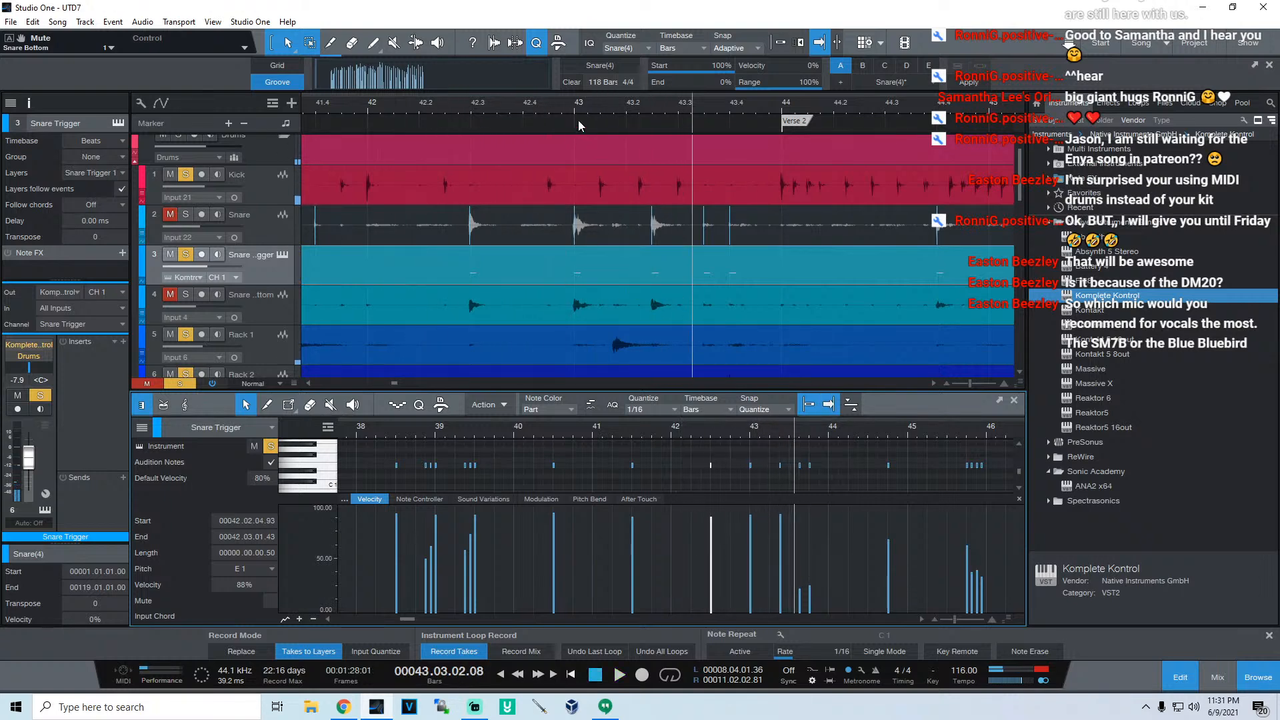
Step: Double the hit at bar 43: shorten it to end at 43.01.01.30, duplicate it from there and raise the duplicate above 95% velocity
mouse_move(571, 108)
left_mouse_down()
mouse_move(585, 110)
mouse_move(581, 136)
mouse_move(575, 103)
left_mouse_up()
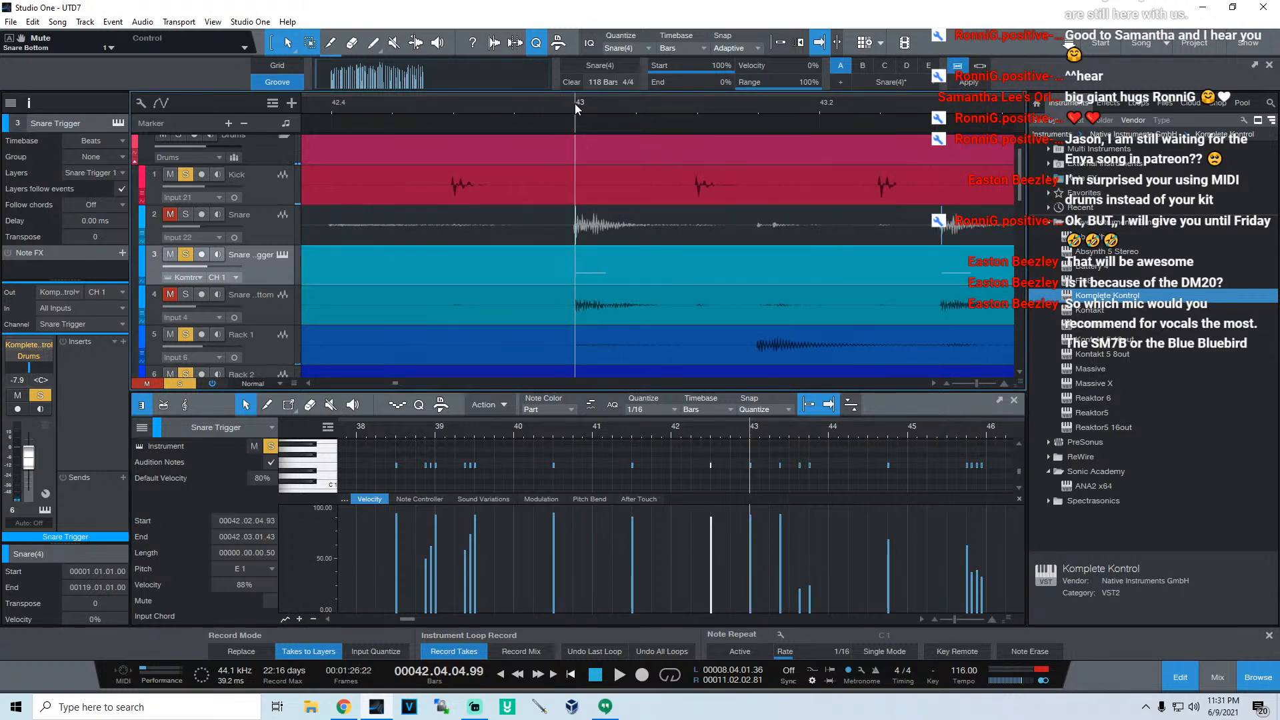
left_click_drag(756, 436, 744, 497)
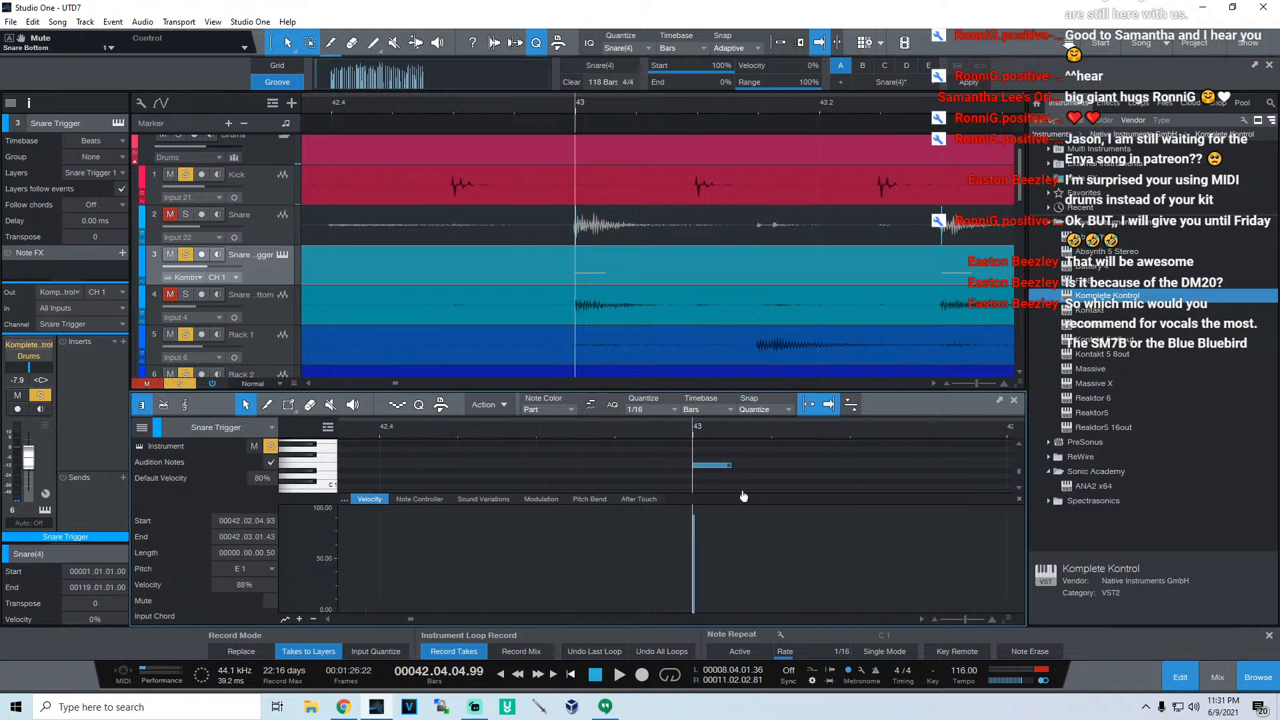
left_click(594, 103)
left_click_drag(728, 468, 713, 474)
key("d")
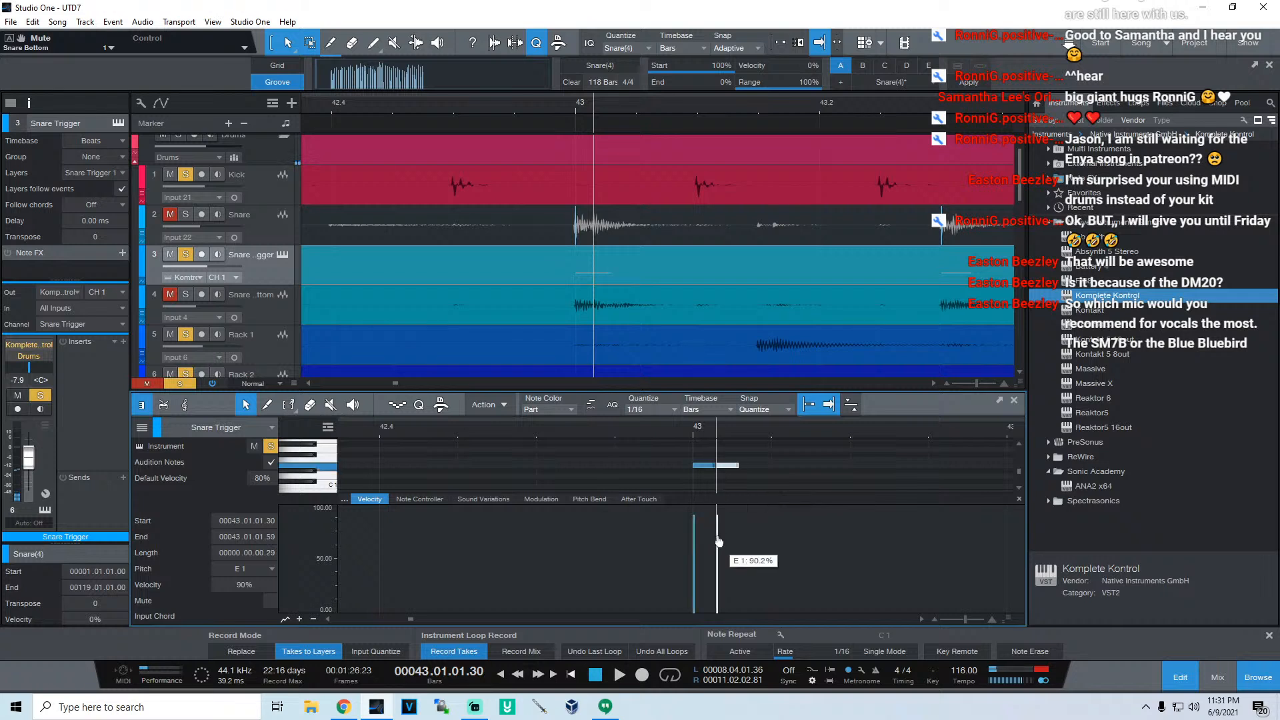
left_click_drag(718, 542, 720, 535)
Step: Double the following hit at 43.02.02.99: trim it to end at 43.02.03.20 and add a duplicate there with velocity above 95%
left_click_drag(699, 432, 530, 420)
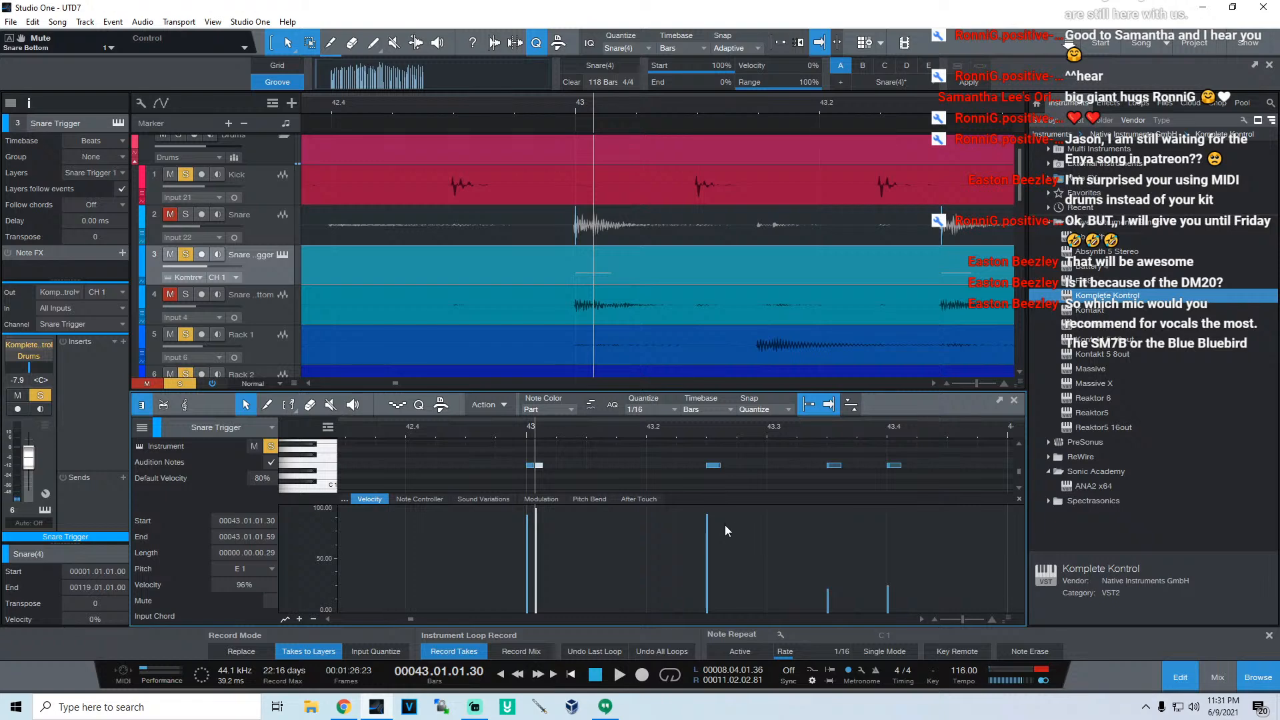
left_click(955, 110)
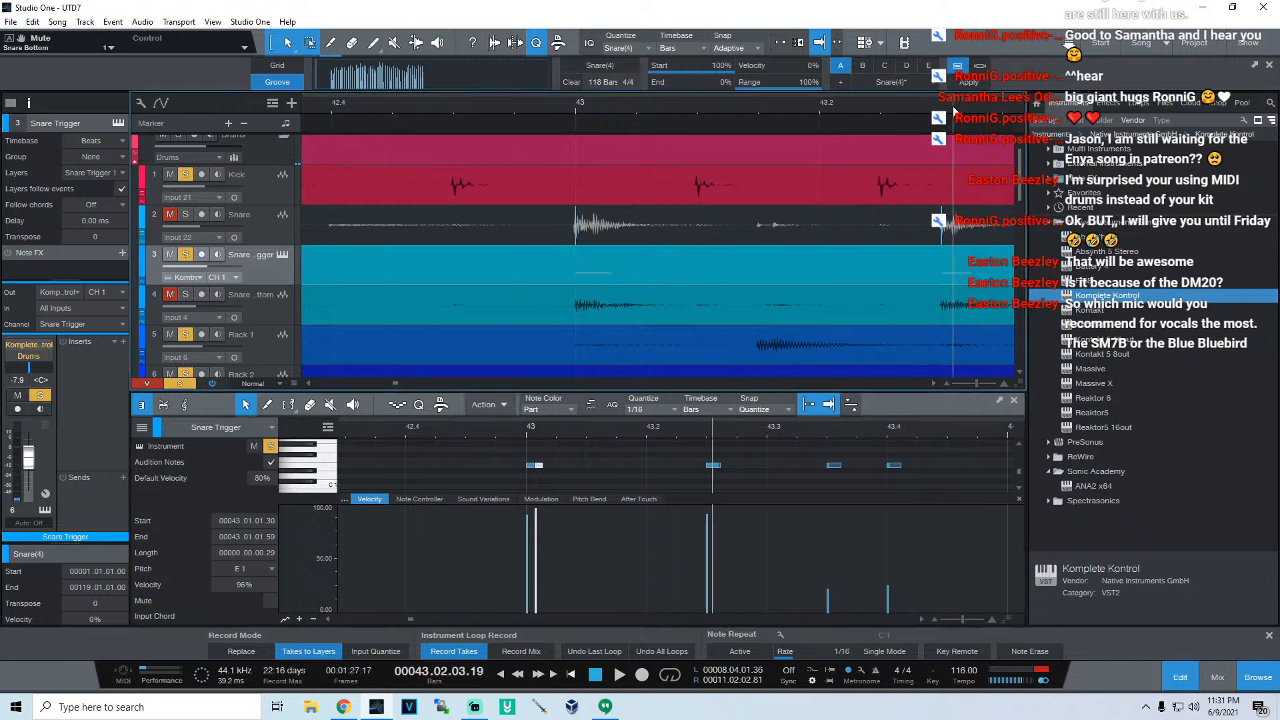
left_click_drag(716, 429, 655, 475)
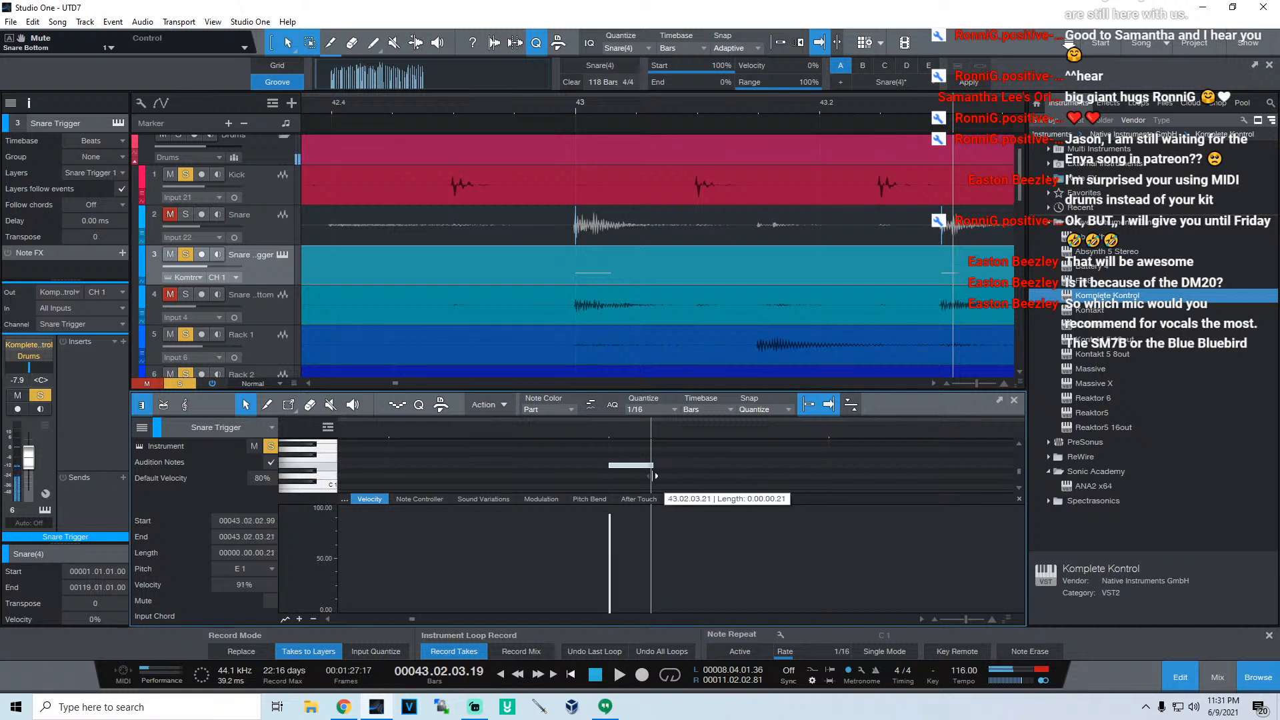
key("d")
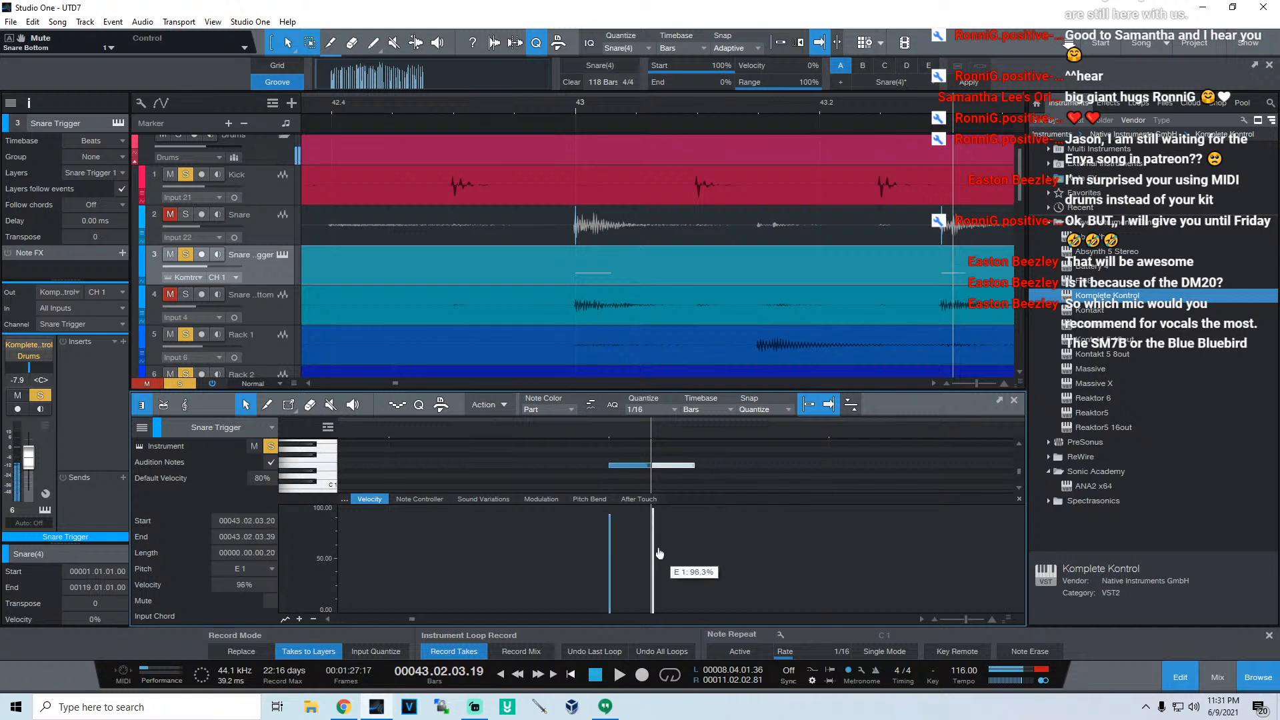
Step: Play back the doubled hits in bar 43 from bar 42 on into bar 44
left_click_drag(655, 434, 681, 382)
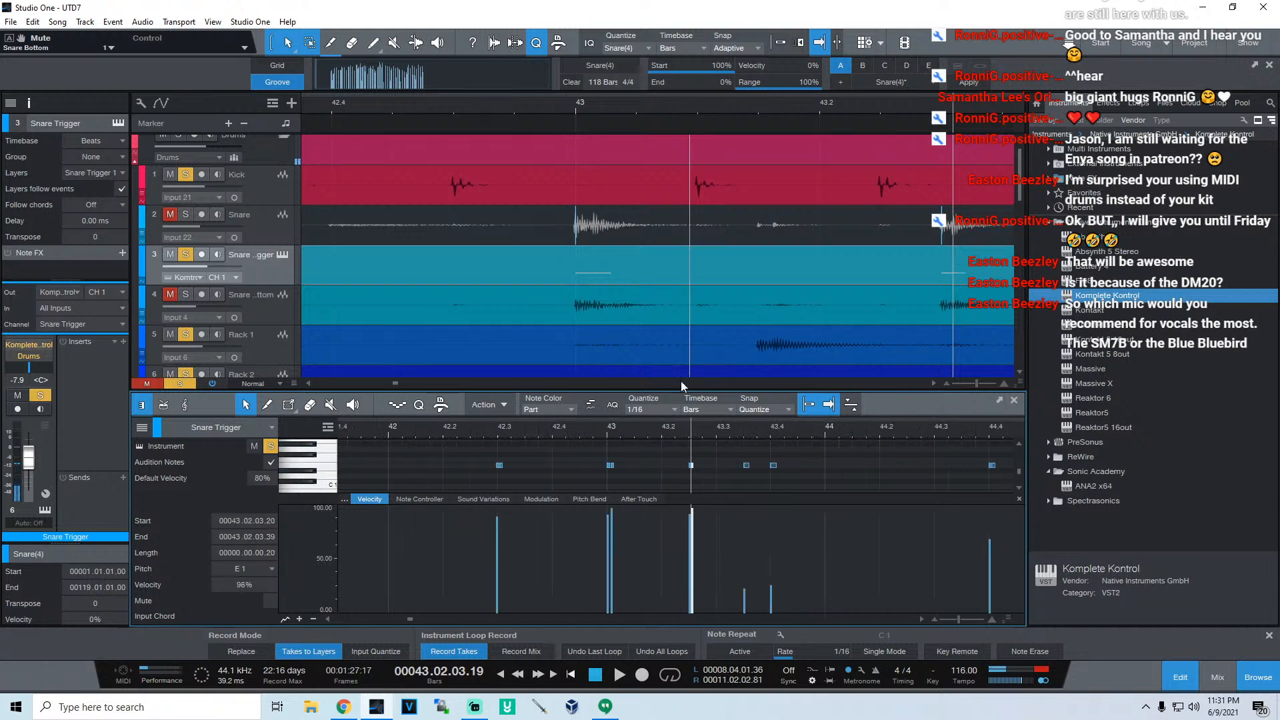
left_click(466, 425)
key("space")
key("space")
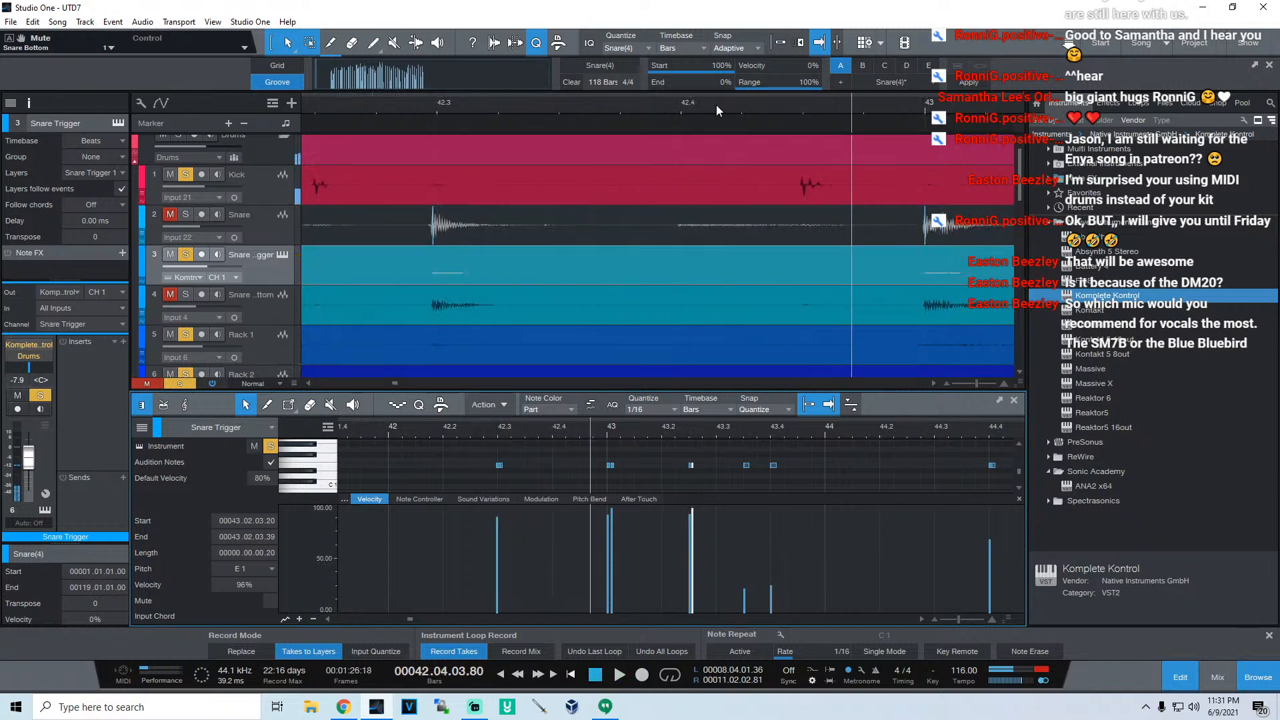
left_click_drag(716, 105, 580, 99)
key("space")
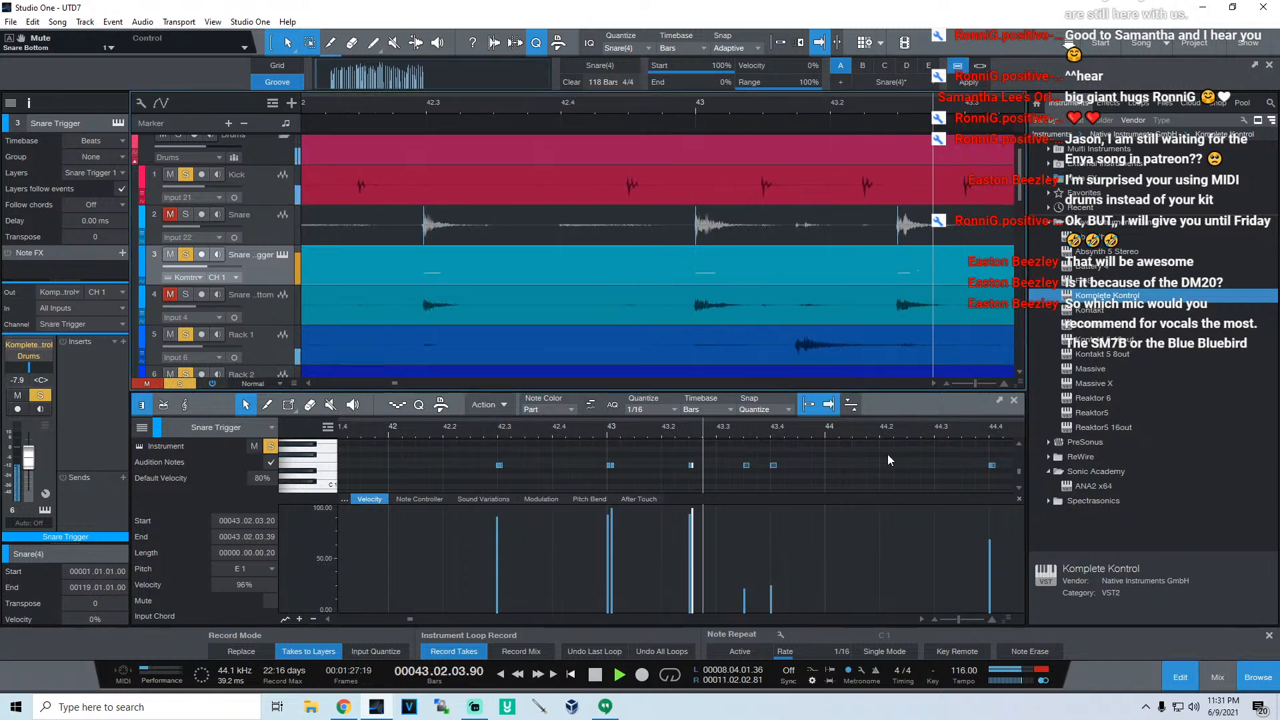
key("space")
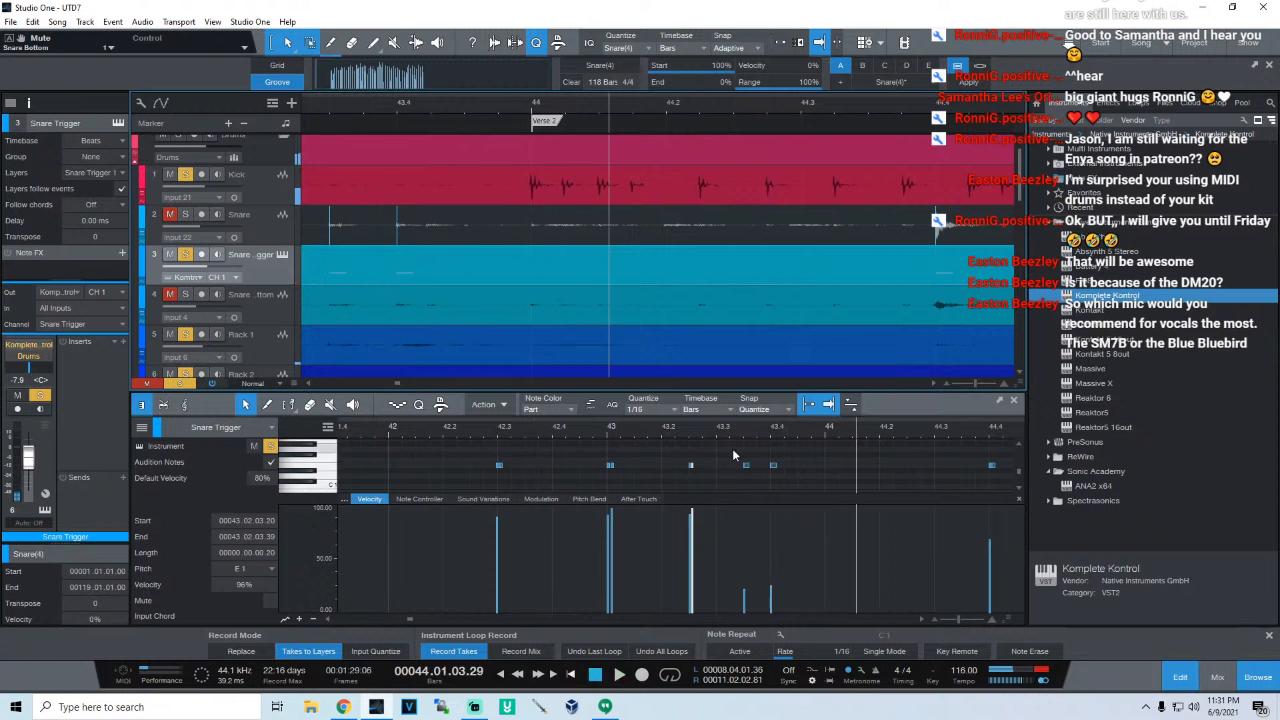
Step: Delete the two low-velocity false triggers between 43.3 and 43.4 and play the passage back from just before bar 43
left_click_drag(734, 450, 794, 475)
key("Delete")
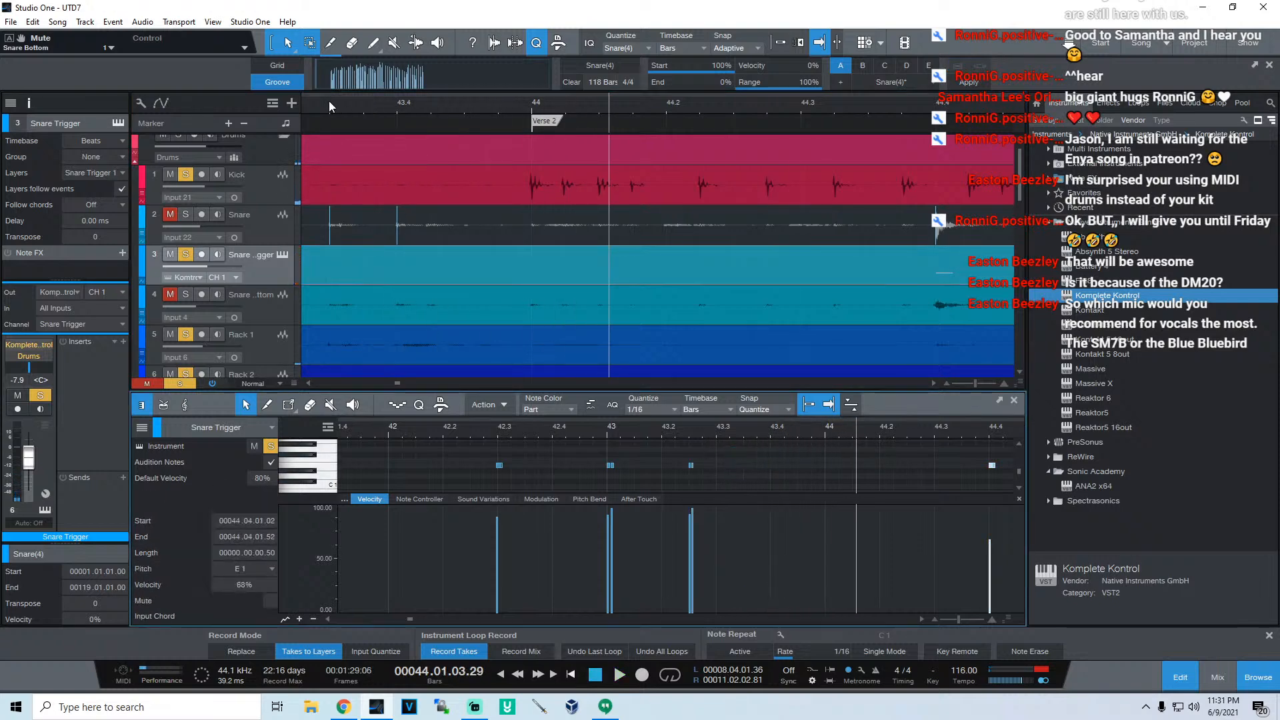
left_click_drag(329, 101, 572, 86)
left_click(354, 102)
key("space")
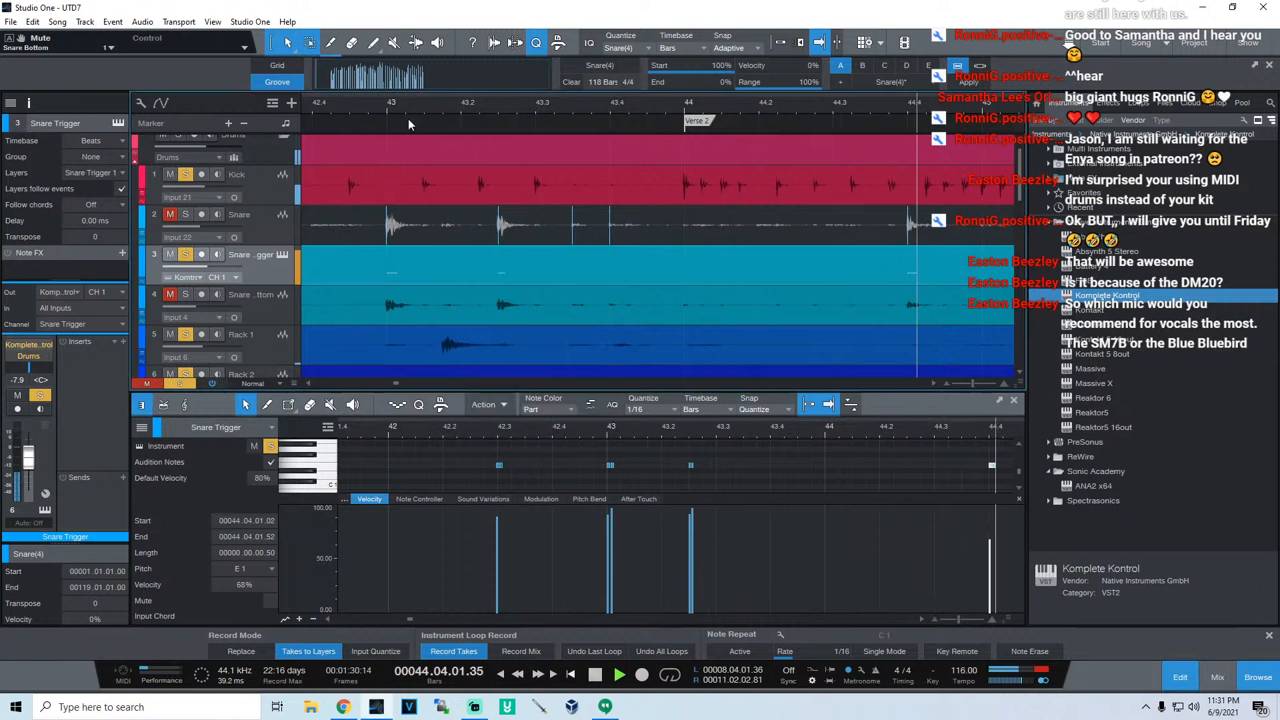
key("space")
key("space")
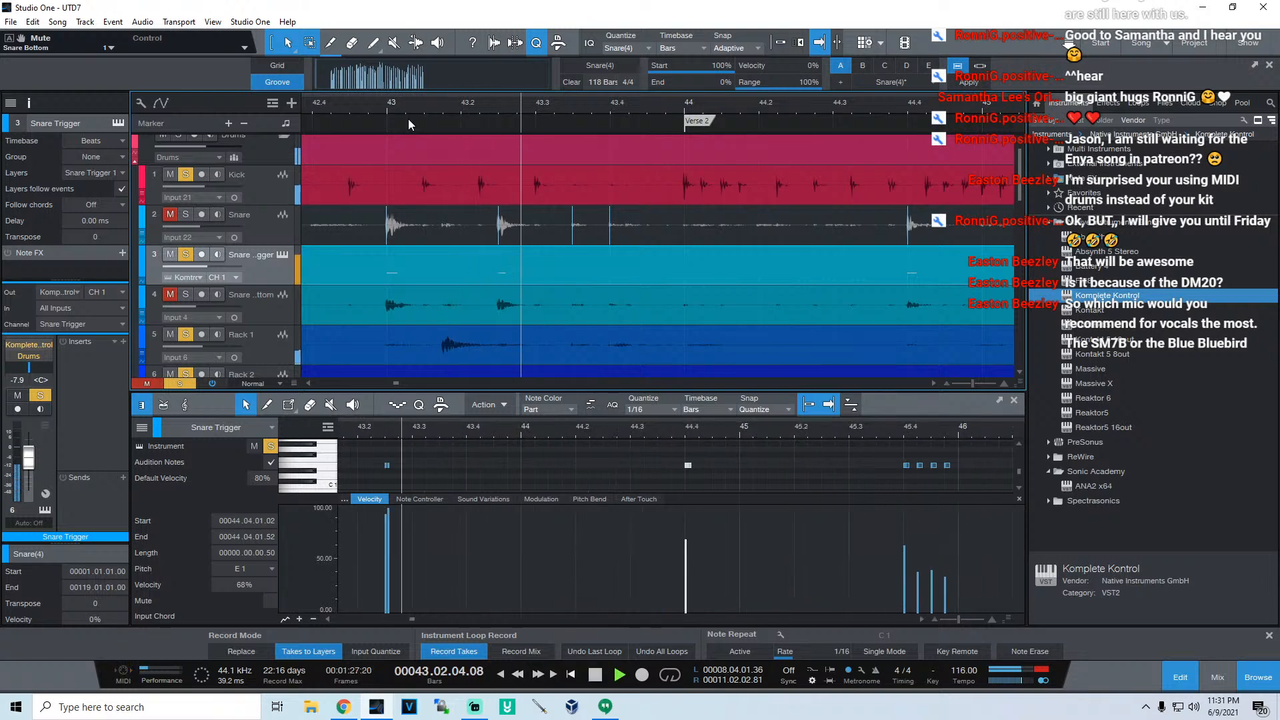
key("space")
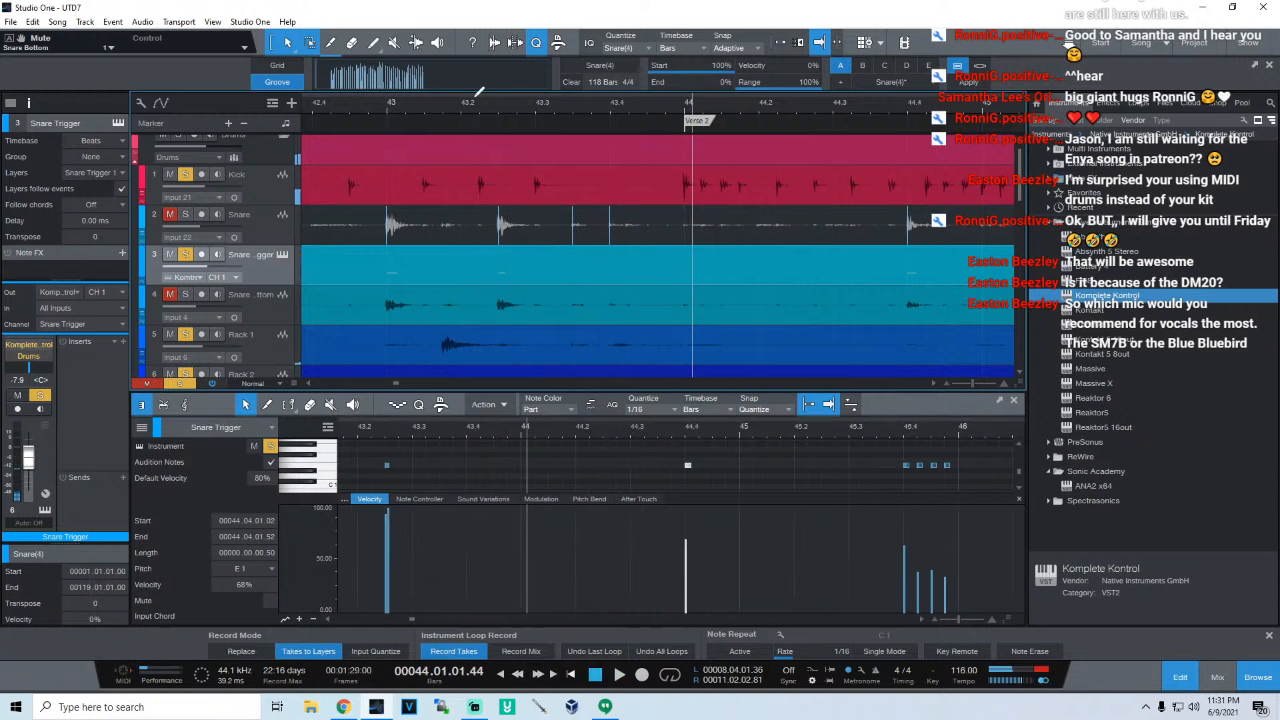
Step: Close the note editor and play the whole drum arrangement from about bar 7
left_click(905, 42)
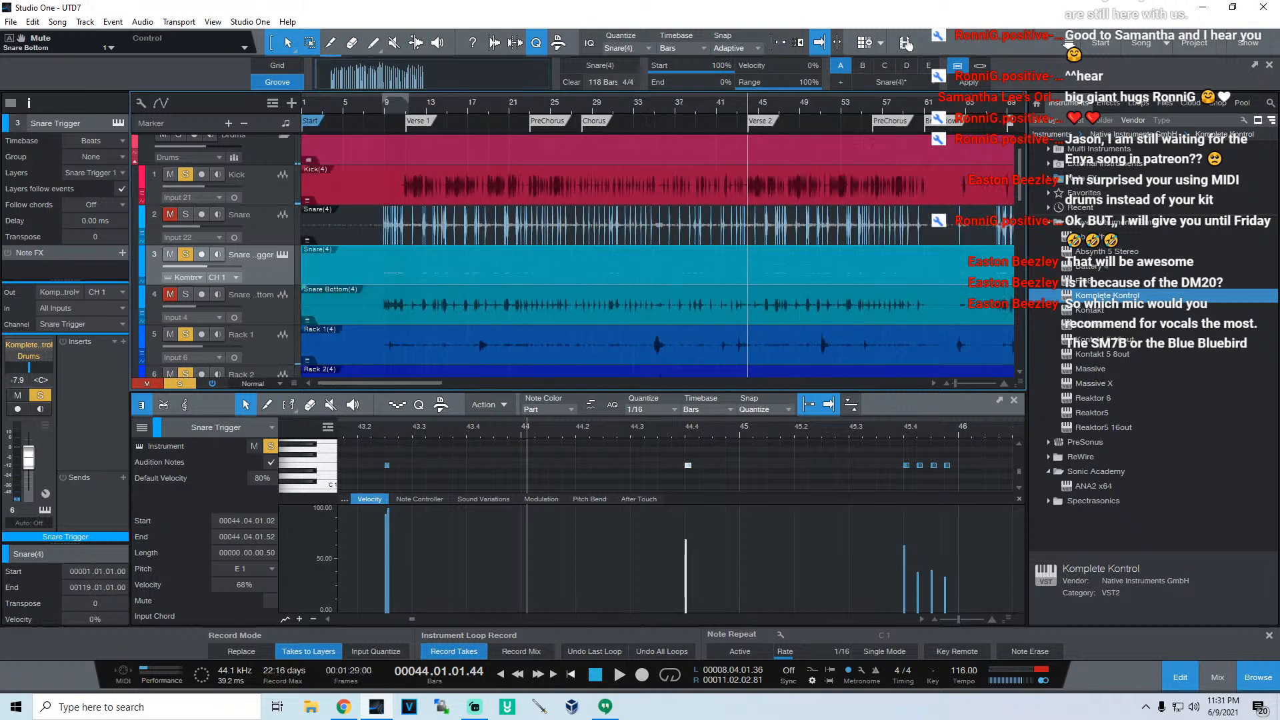
left_click(1014, 402)
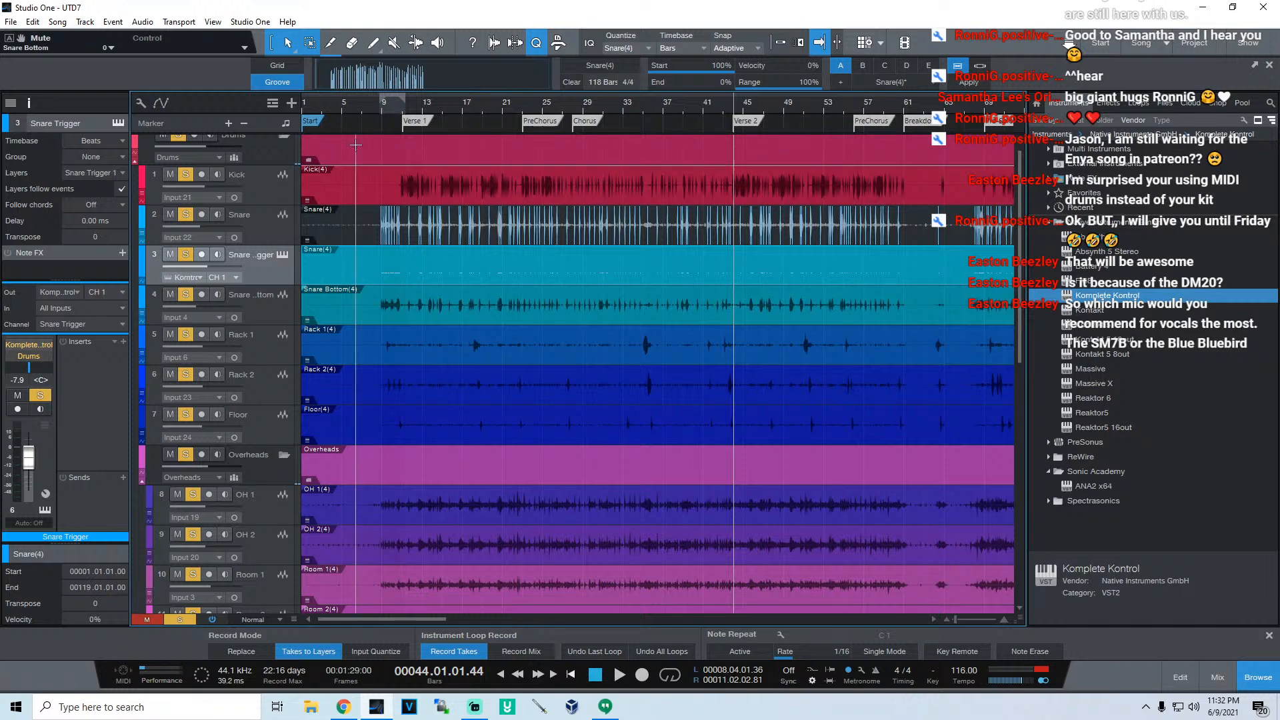
left_click(365, 106)
key("space")
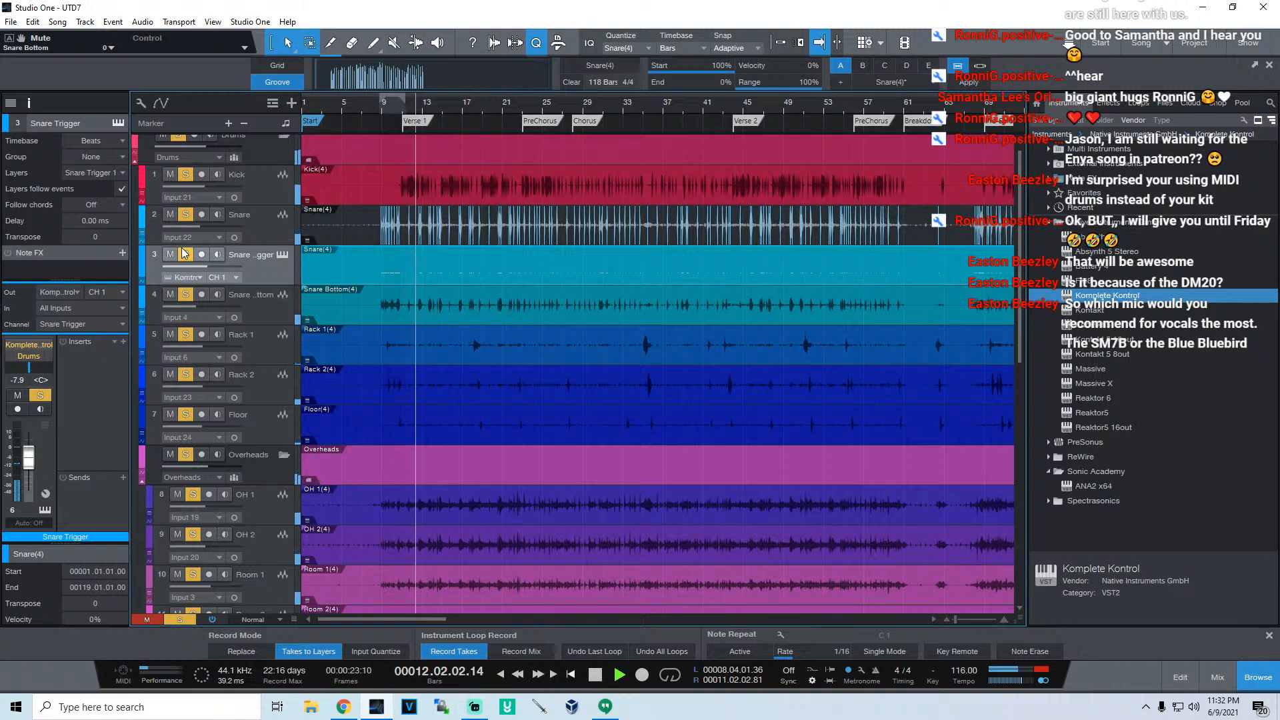
Step: Compare the live snare, snare bottom and snare trigger sounds by toggling each track's solo during playback
left_click(186, 215)
left_click(185, 295)
left_click(185, 294)
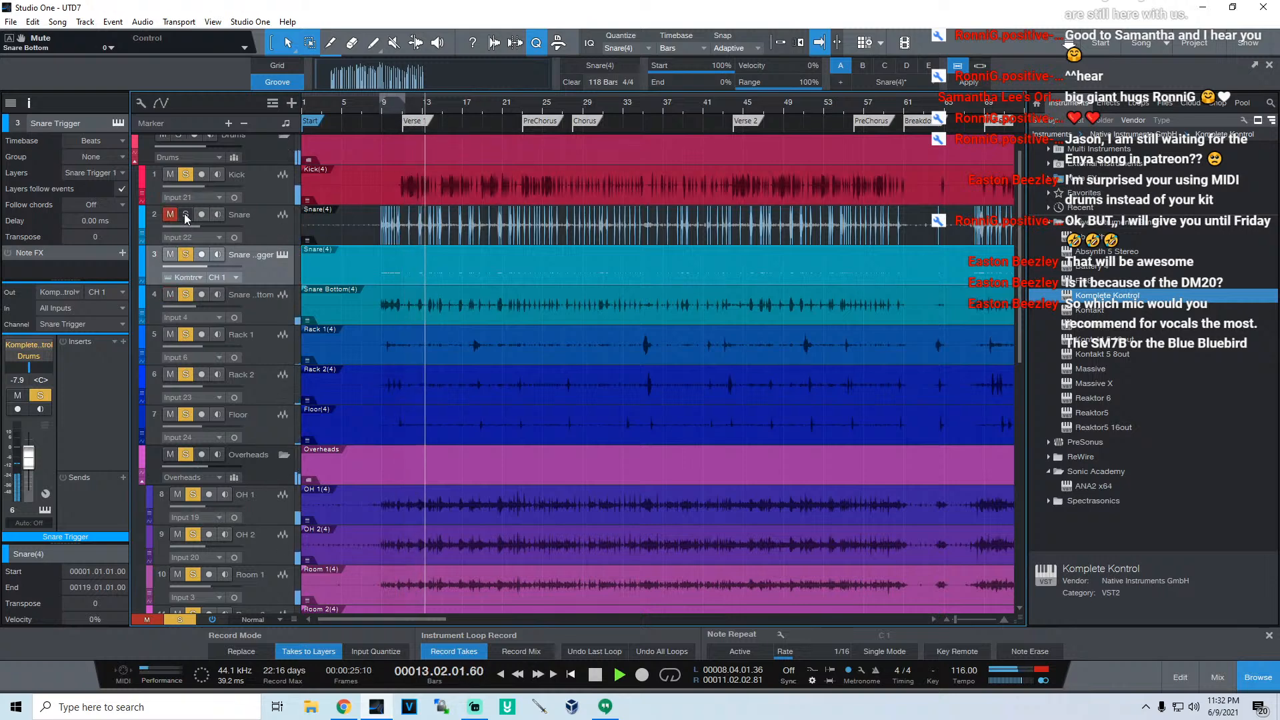
left_click(185, 214)
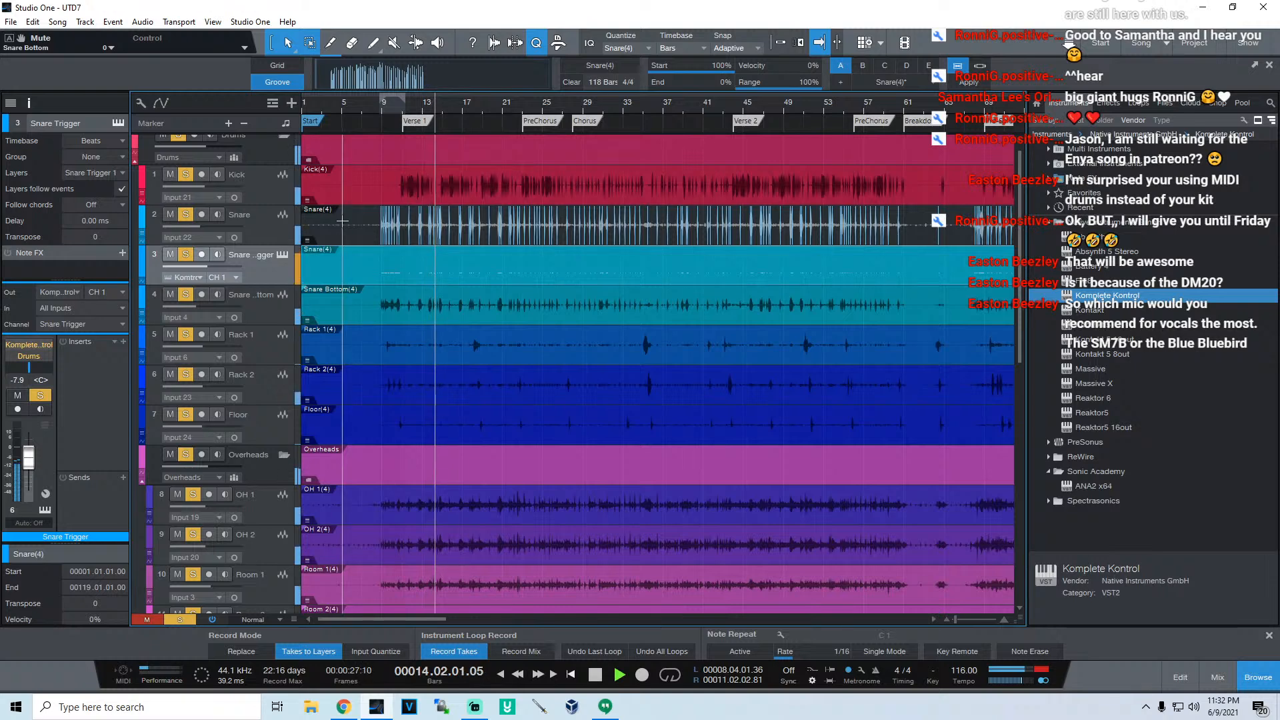
left_click(185, 254)
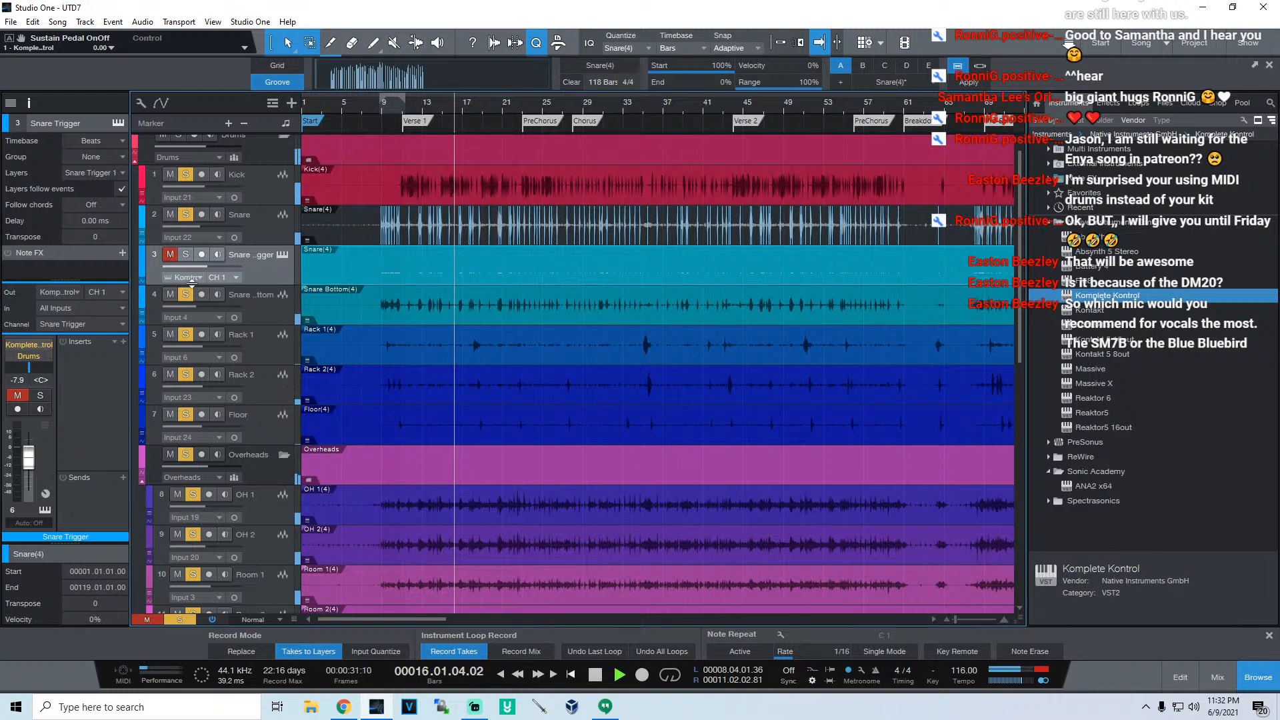
left_click(185, 256)
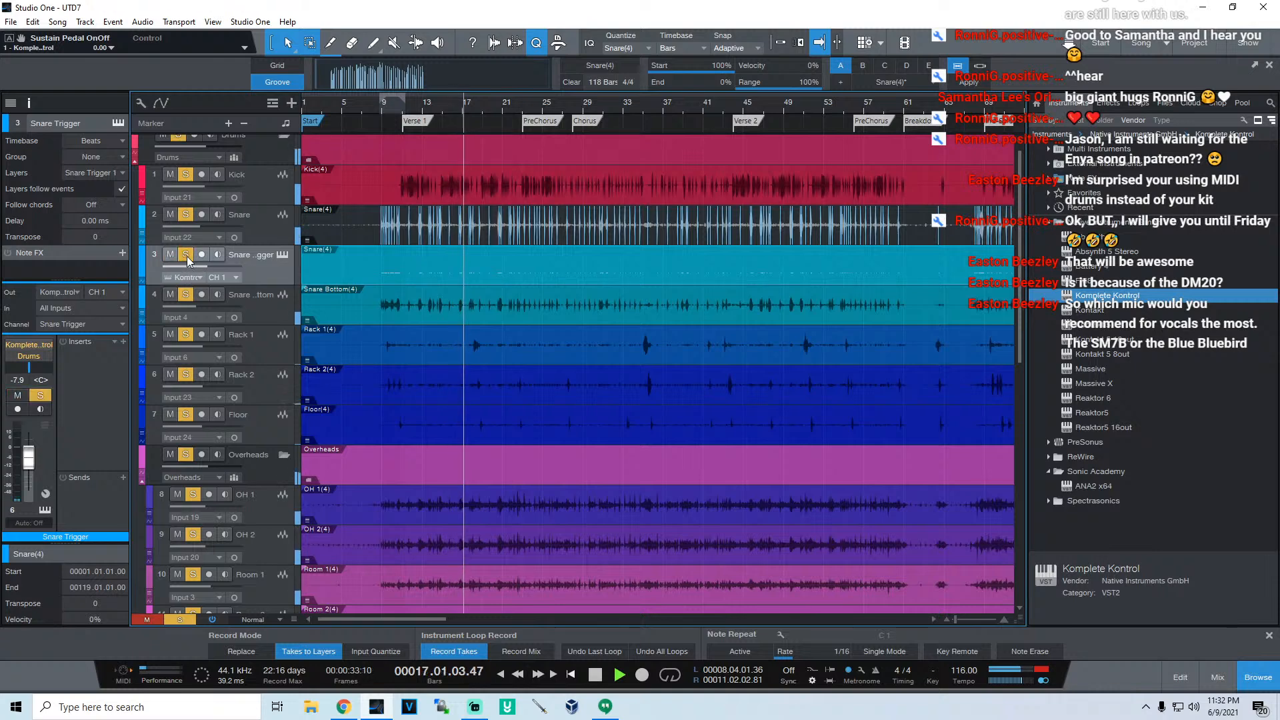
Step: Play on from about bar 16 and recheck the snare hits around 18.4
left_click(450, 103)
left_click_drag(460, 106, 512, 146)
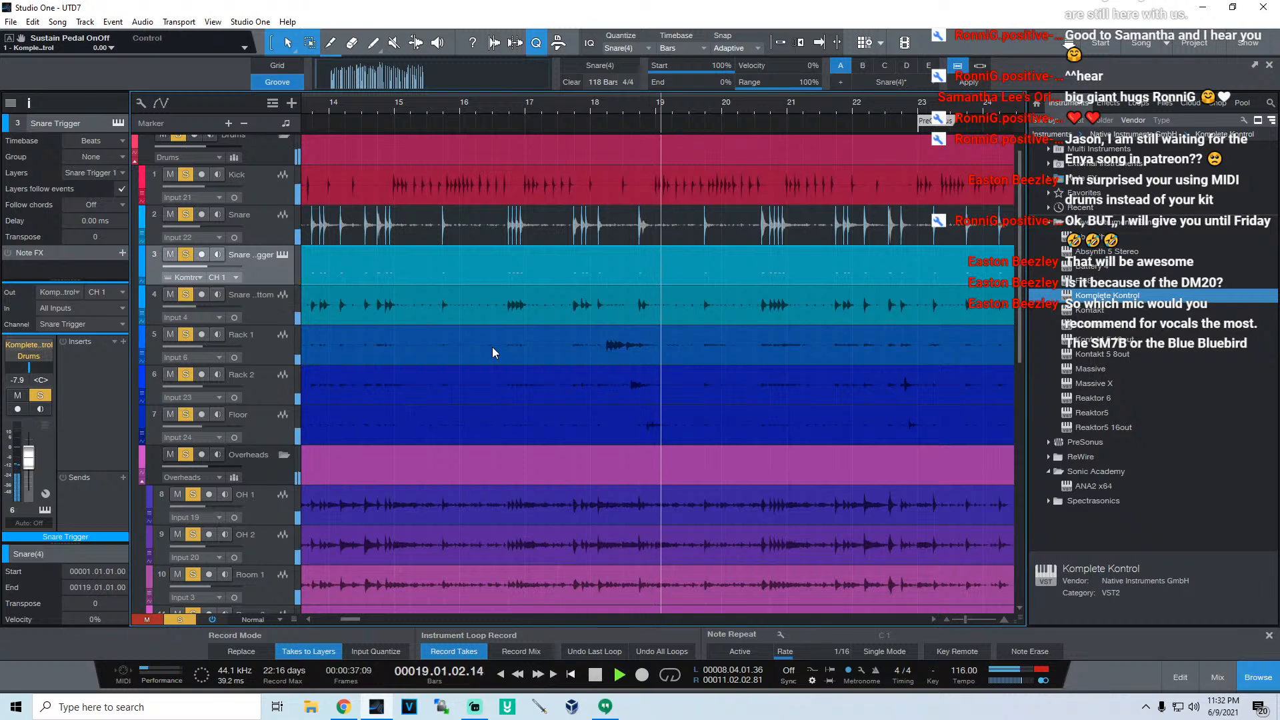
left_click_drag(627, 100, 628, 156)
key("space")
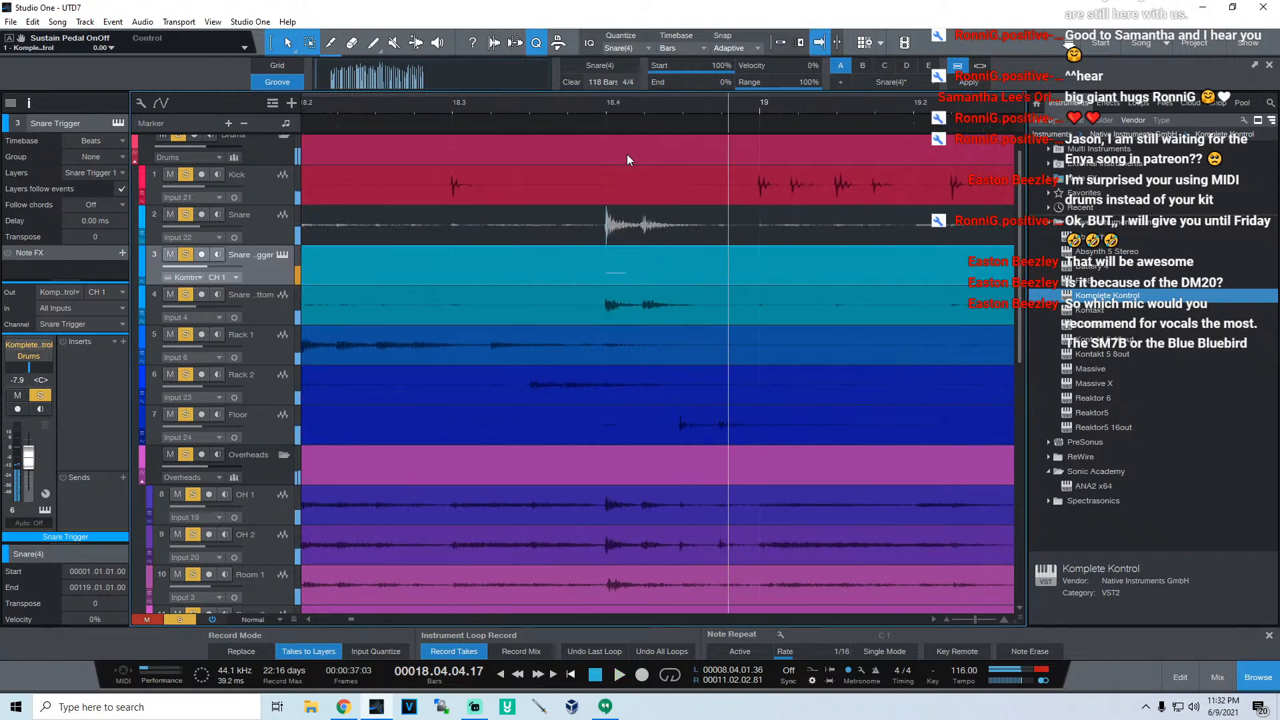
Step: Double the 18.4 trigger hit: mark the second snare transient at 18.04.01.97, extend the note to it and duplicate it at 18.04.02.00
left_click(645, 102)
left_click(641, 103)
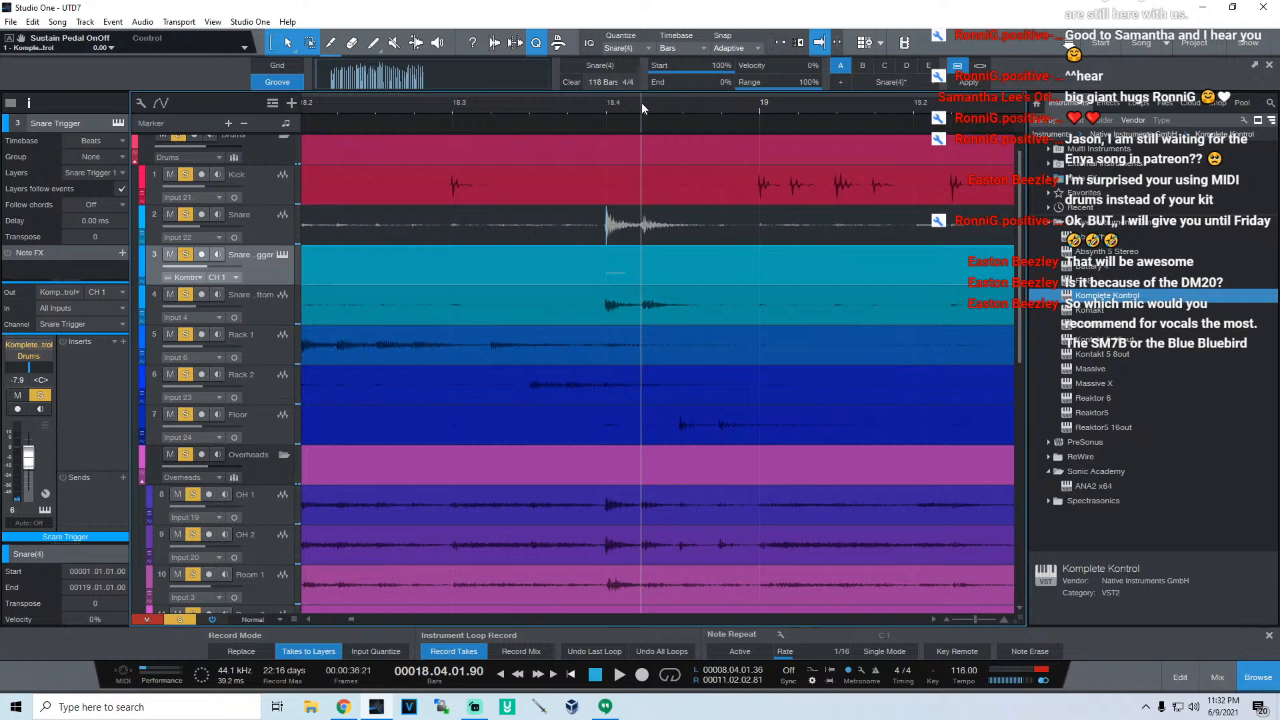
left_click_drag(644, 108, 645, 126)
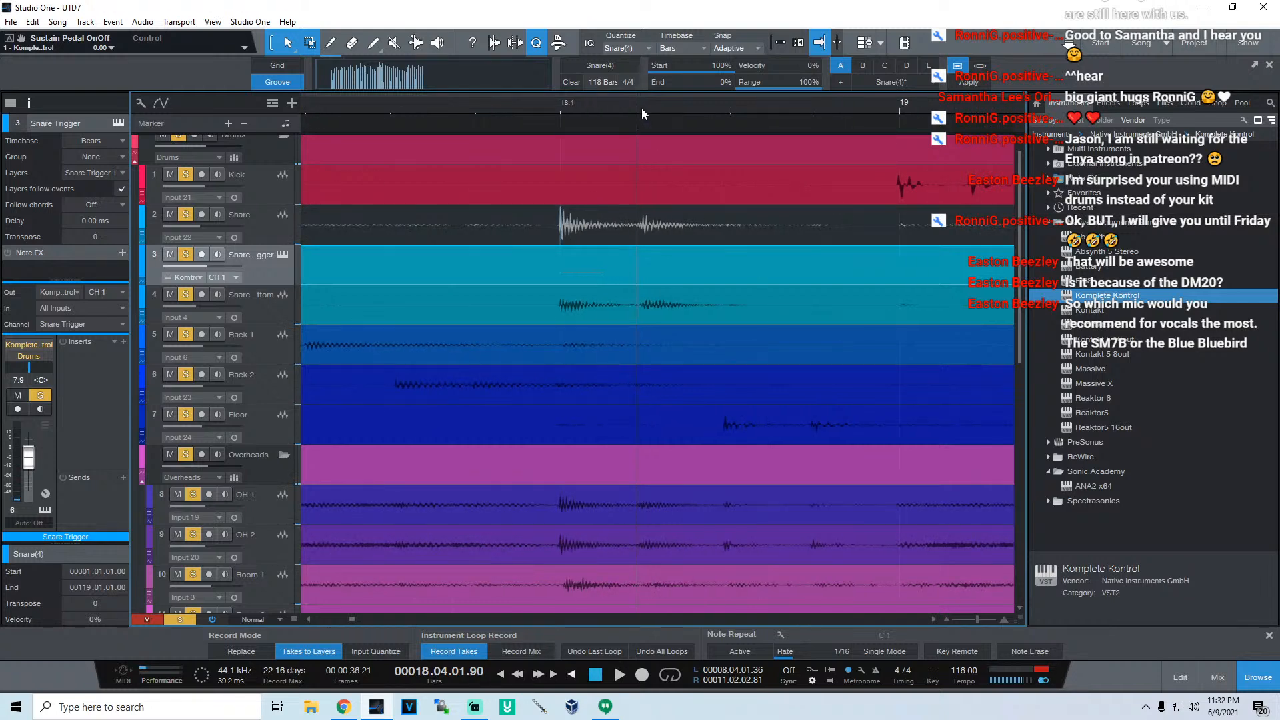
left_click(642, 107)
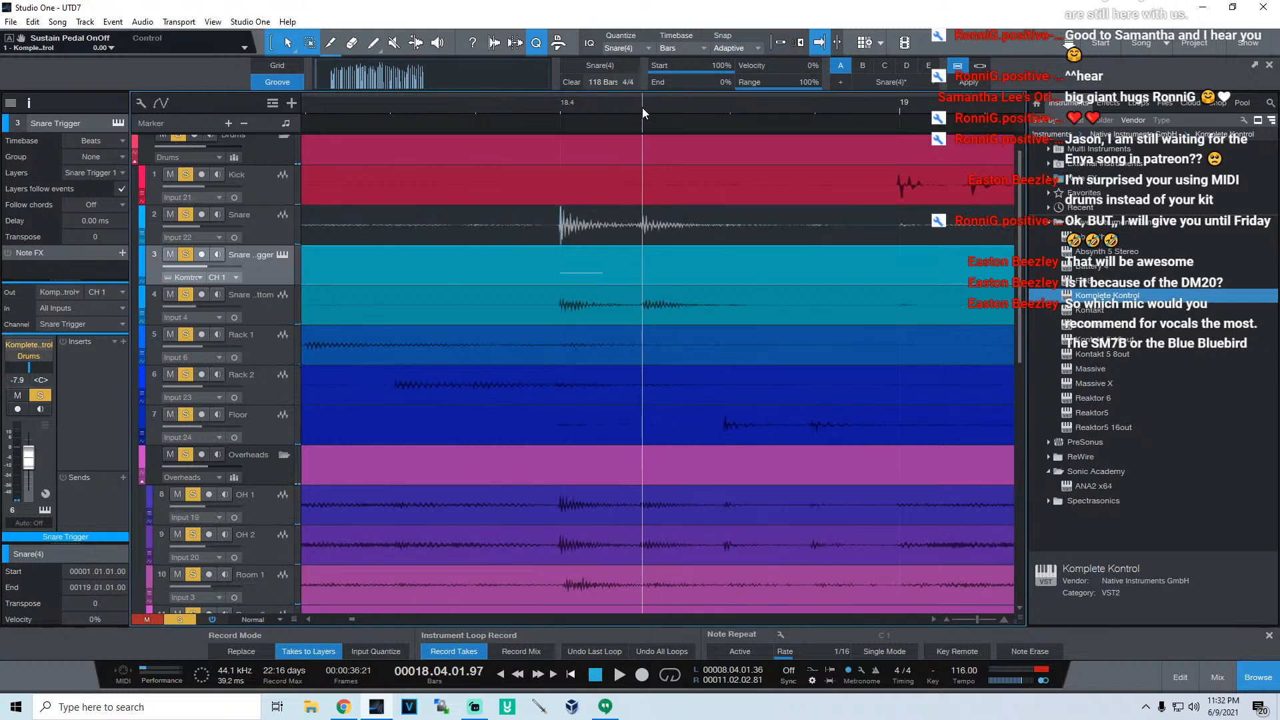
double_click(612, 274)
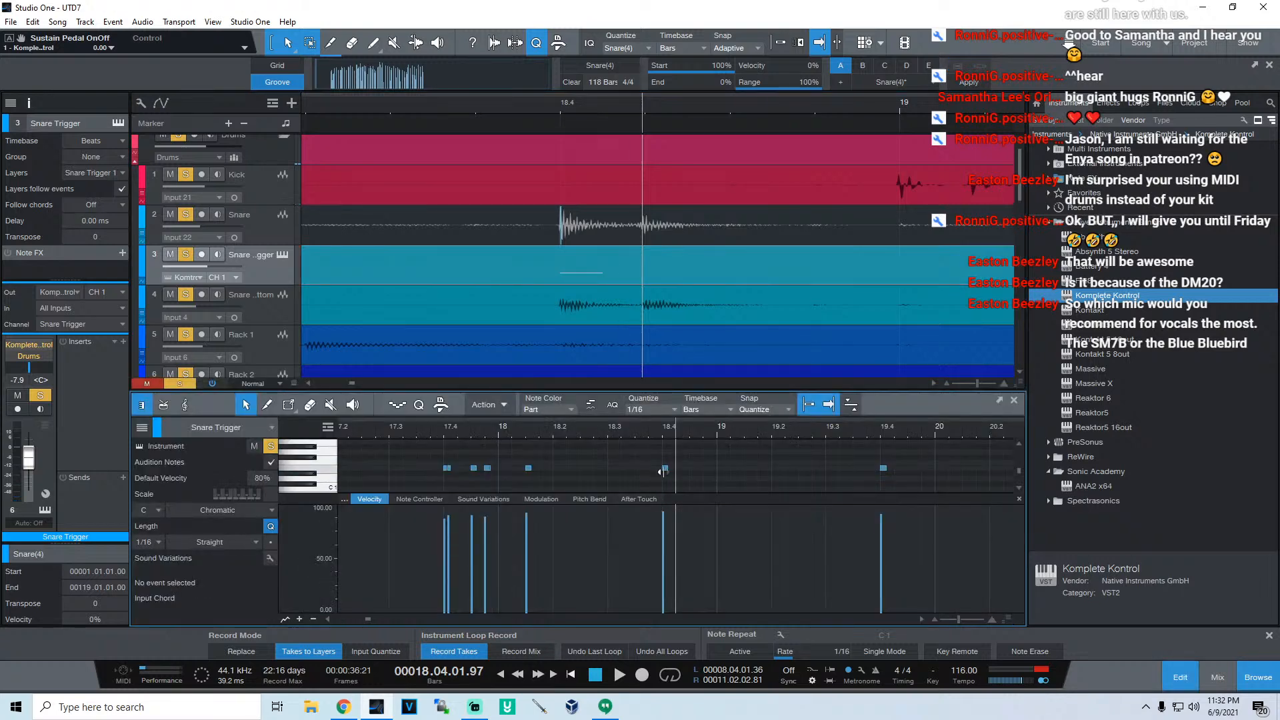
mouse_move(667, 470)
left_mouse_down()
mouse_move(675, 485)
mouse_move(690, 469)
left_mouse_up()
key("d")
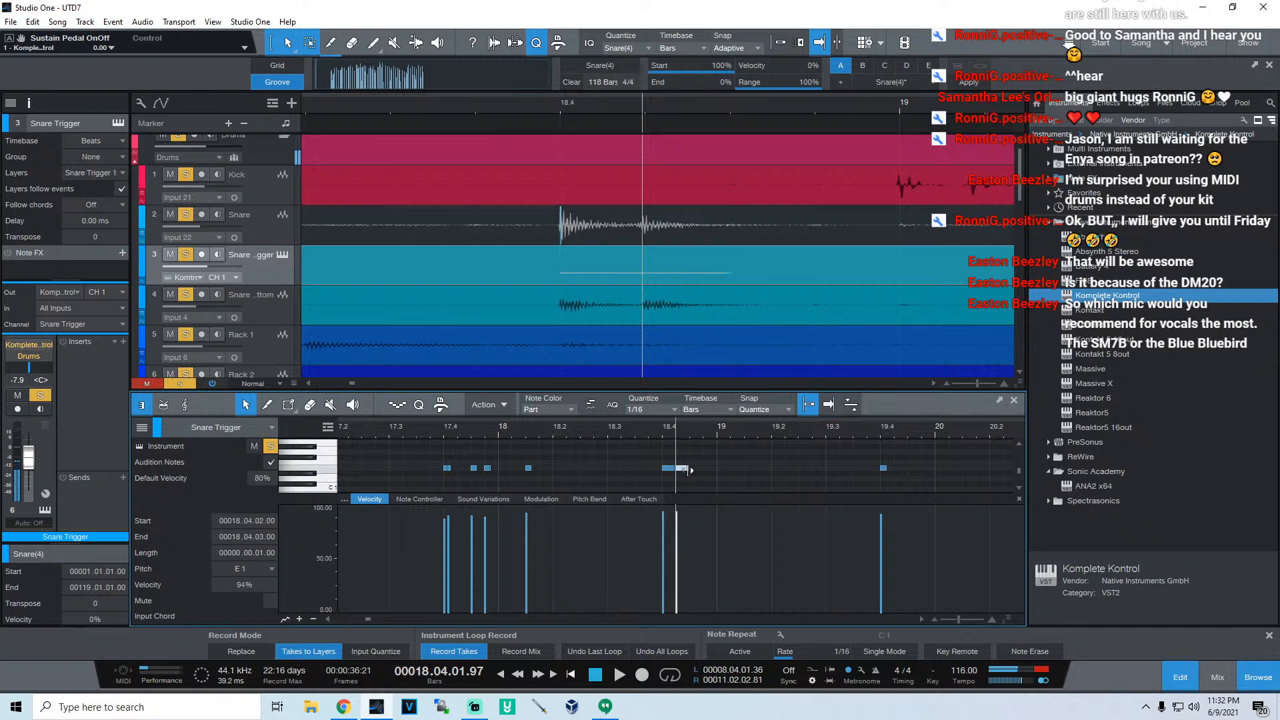
Step: Set the velocity of the added second snare hit at 18.04.02.00 to 93%, auditioning it by playback
left_click_drag(677, 535, 679, 531)
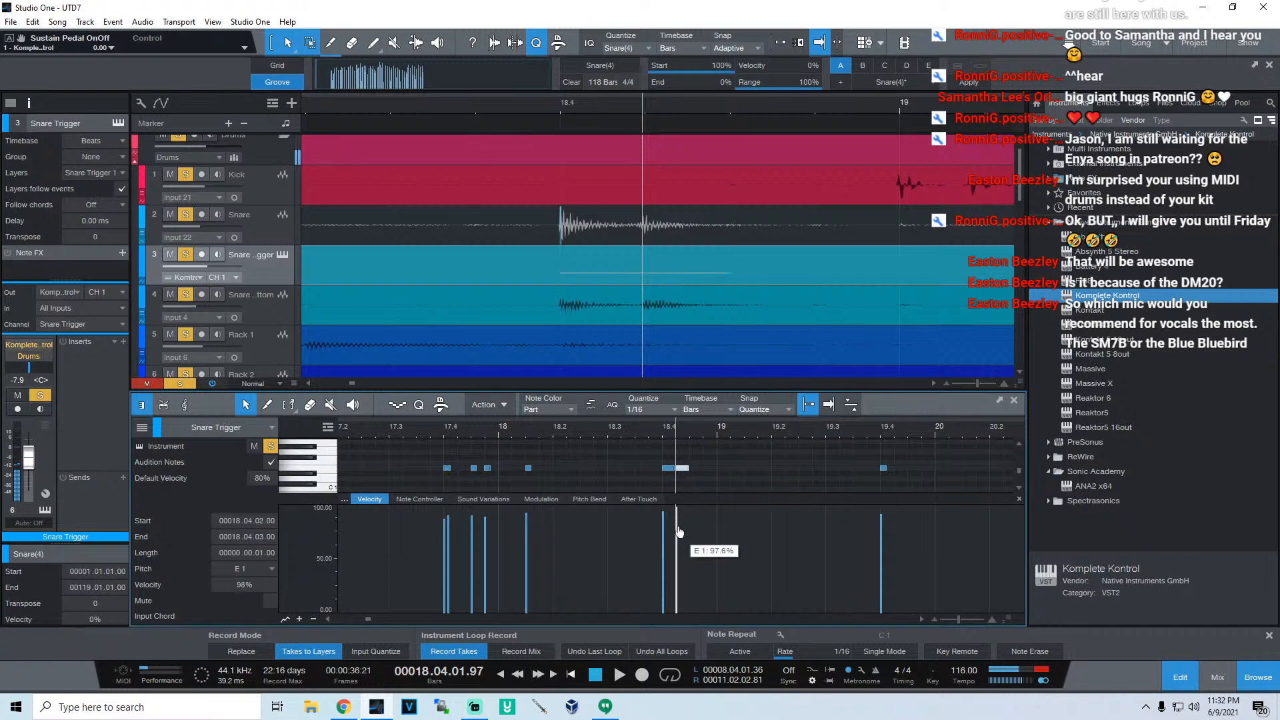
key("space")
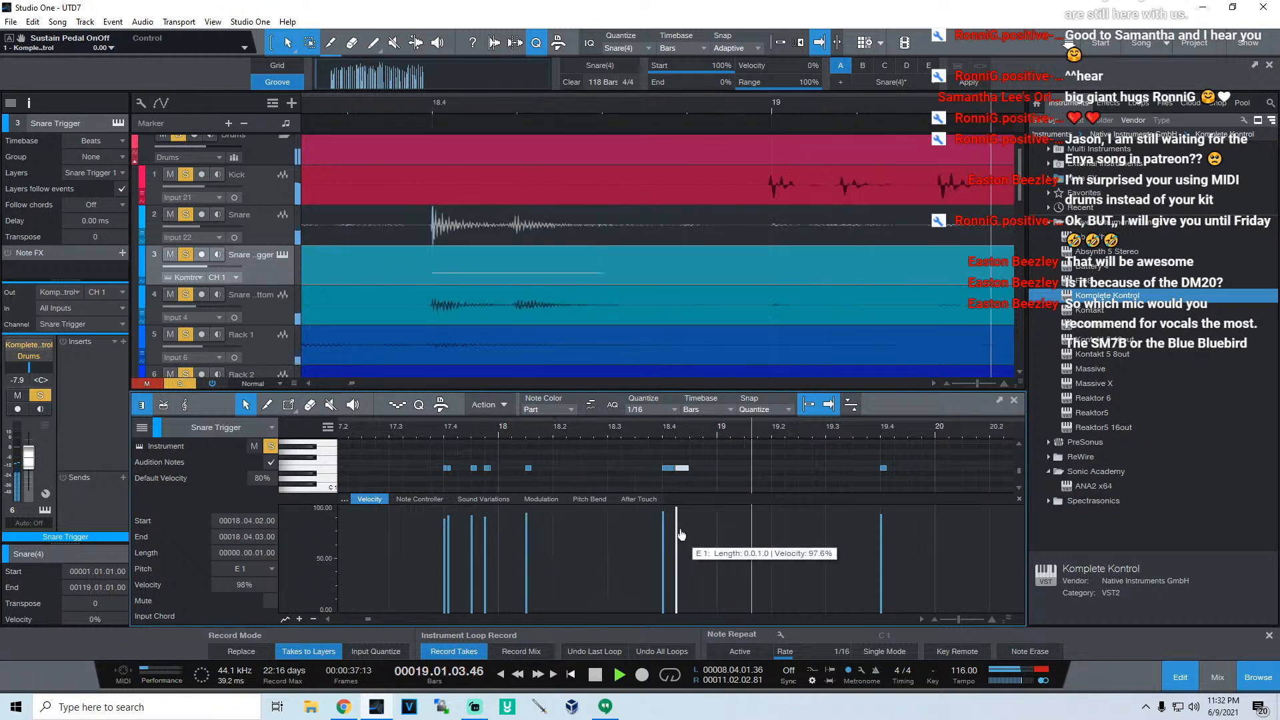
key("space")
left_click_drag(681, 535, 680, 540)
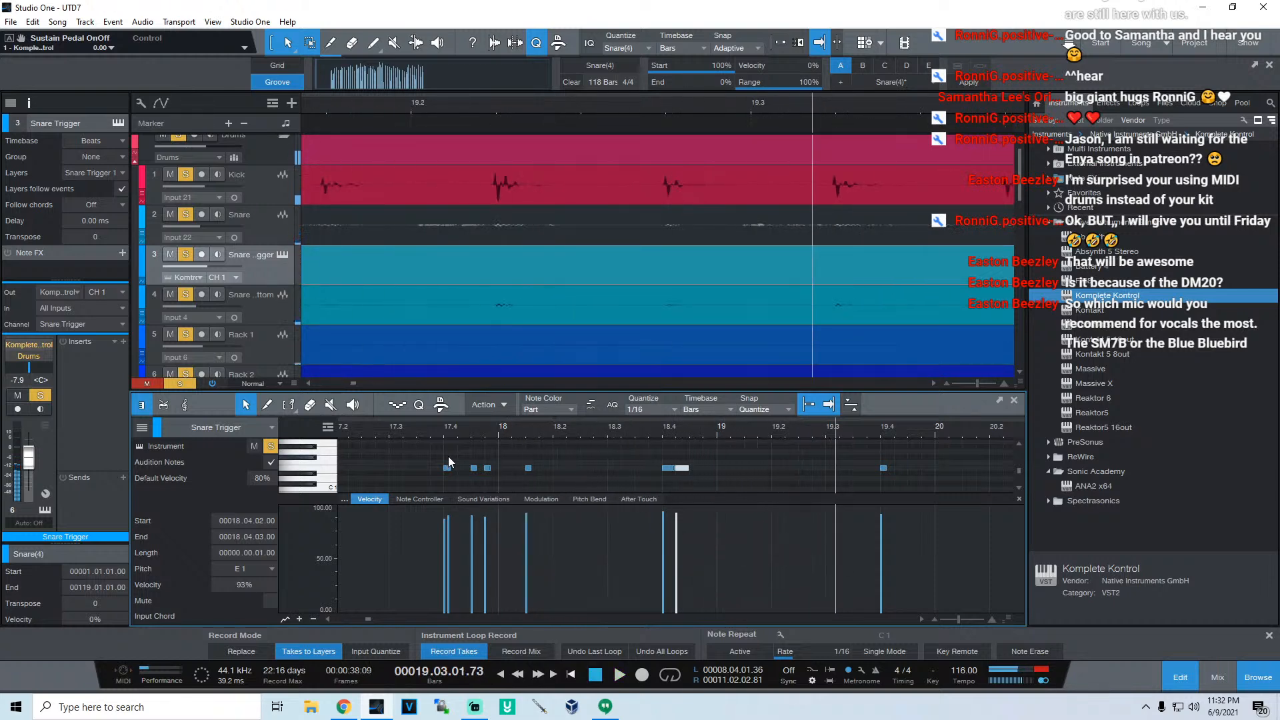
Step: Play the arrangement on from about 19.3 to bar 22 to check the following snare hits
key("space")
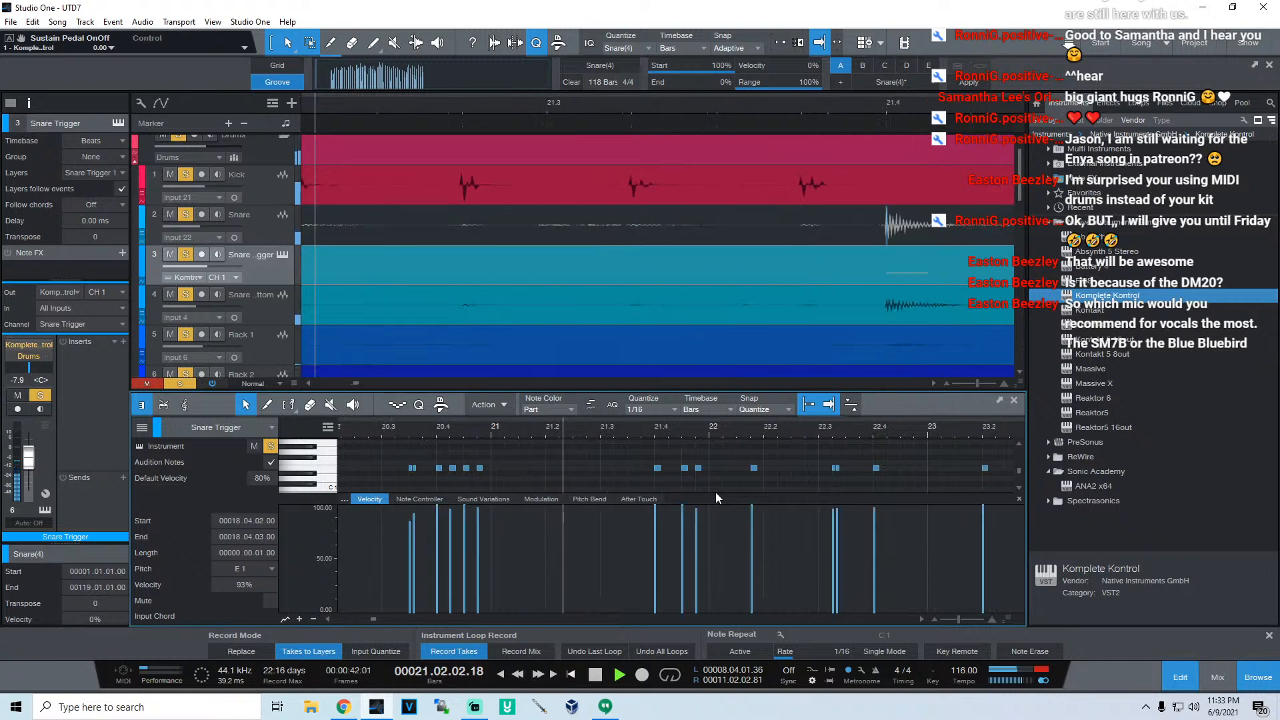
key("space")
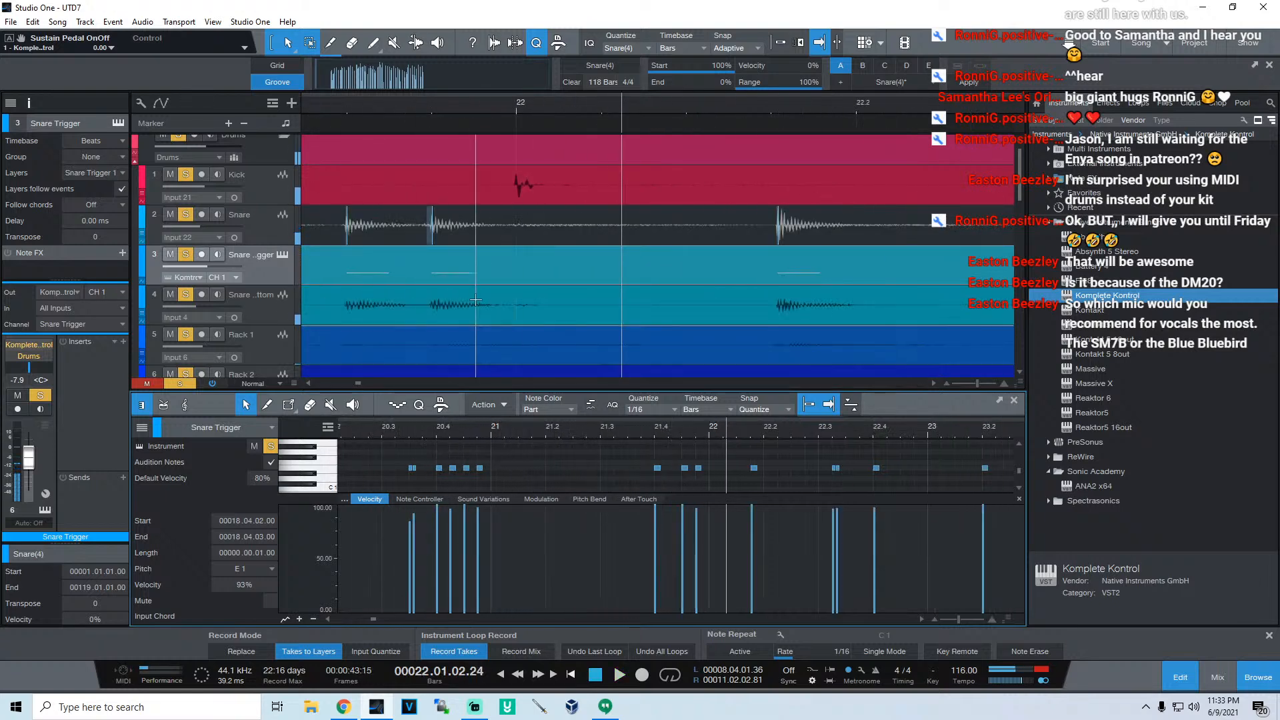
left_click_drag(448, 103, 674, 59)
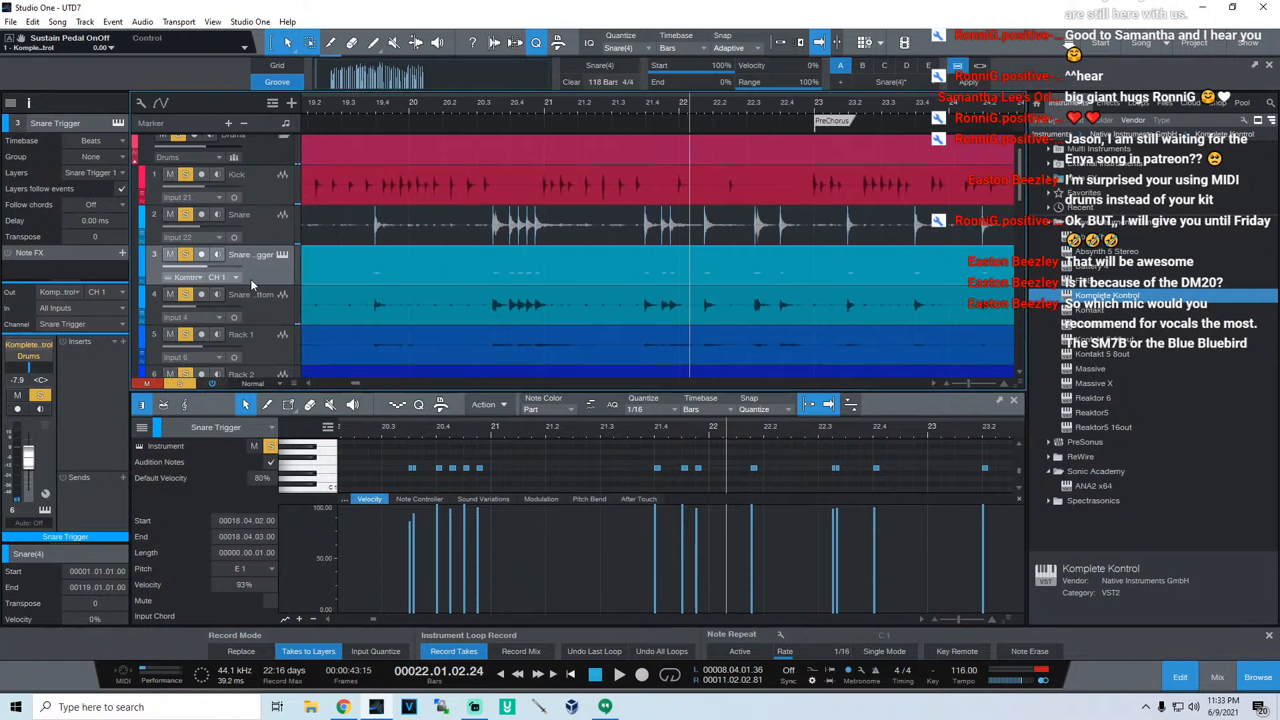
Step: Select the live Snare track, close the editor and show the mixer console at a reduced height below the arrangement
left_click(258, 225)
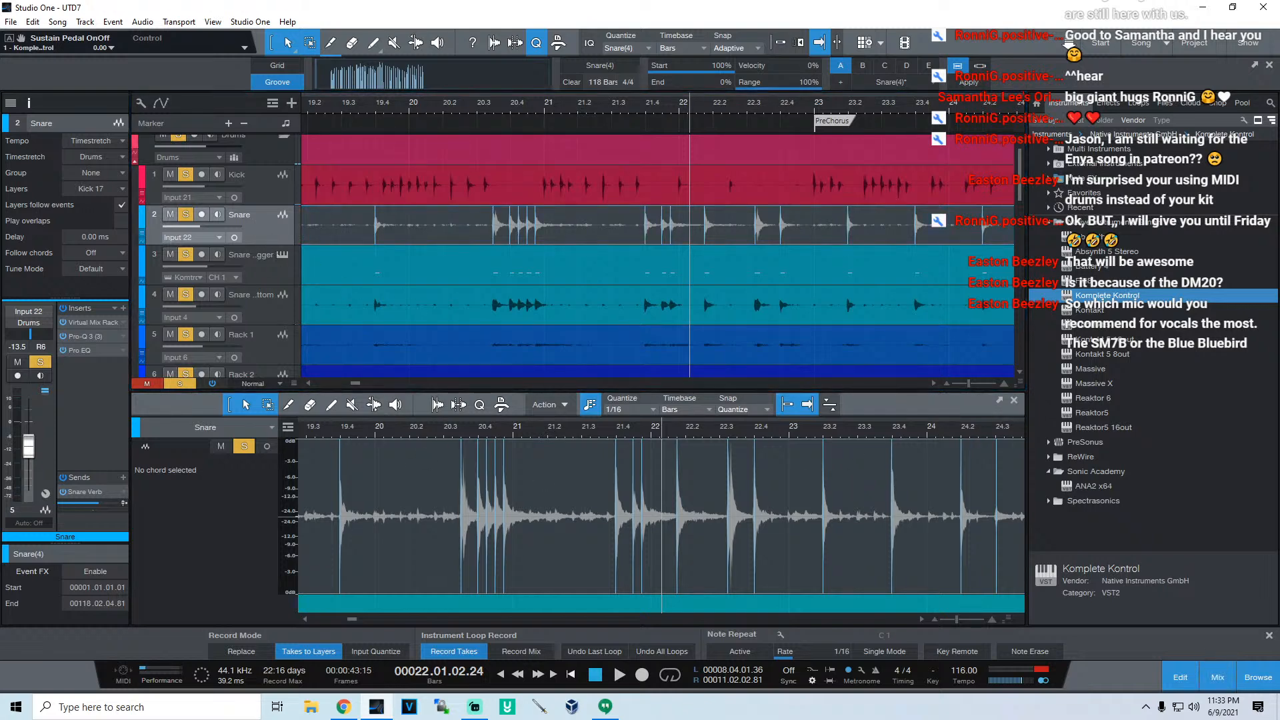
left_click(1014, 402)
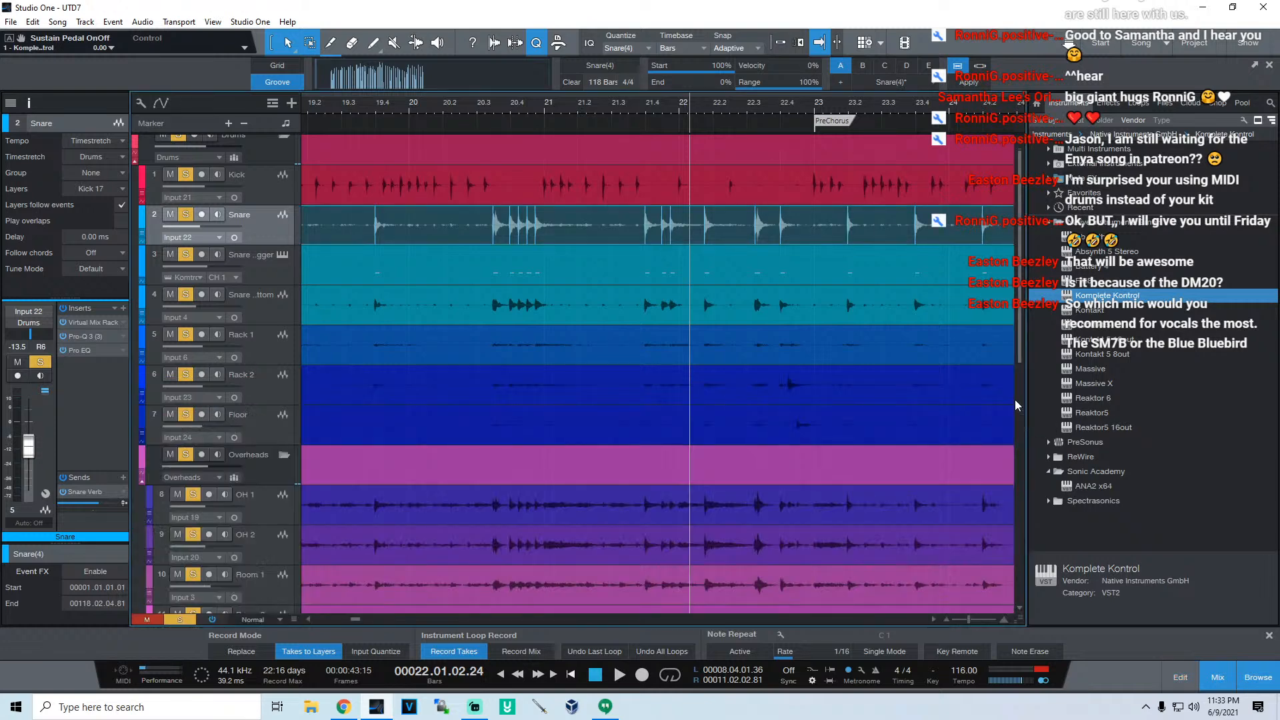
key("F3")
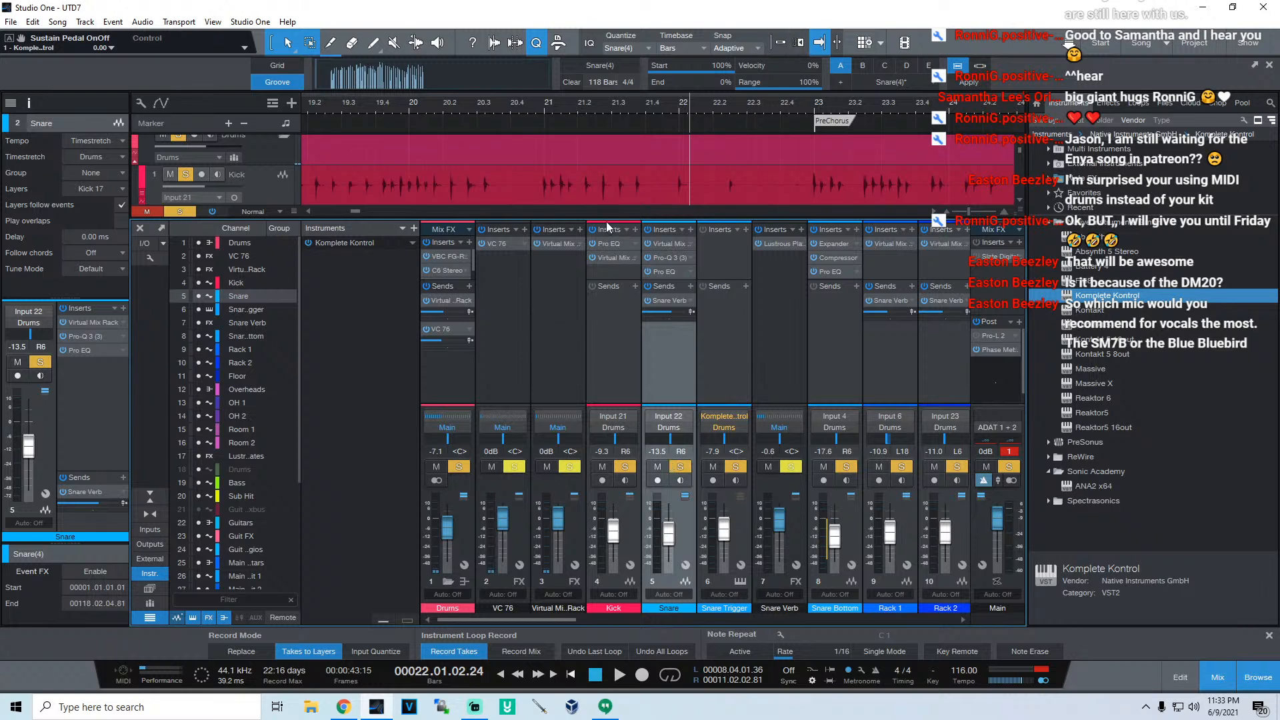
left_click_drag(604, 220, 611, 302)
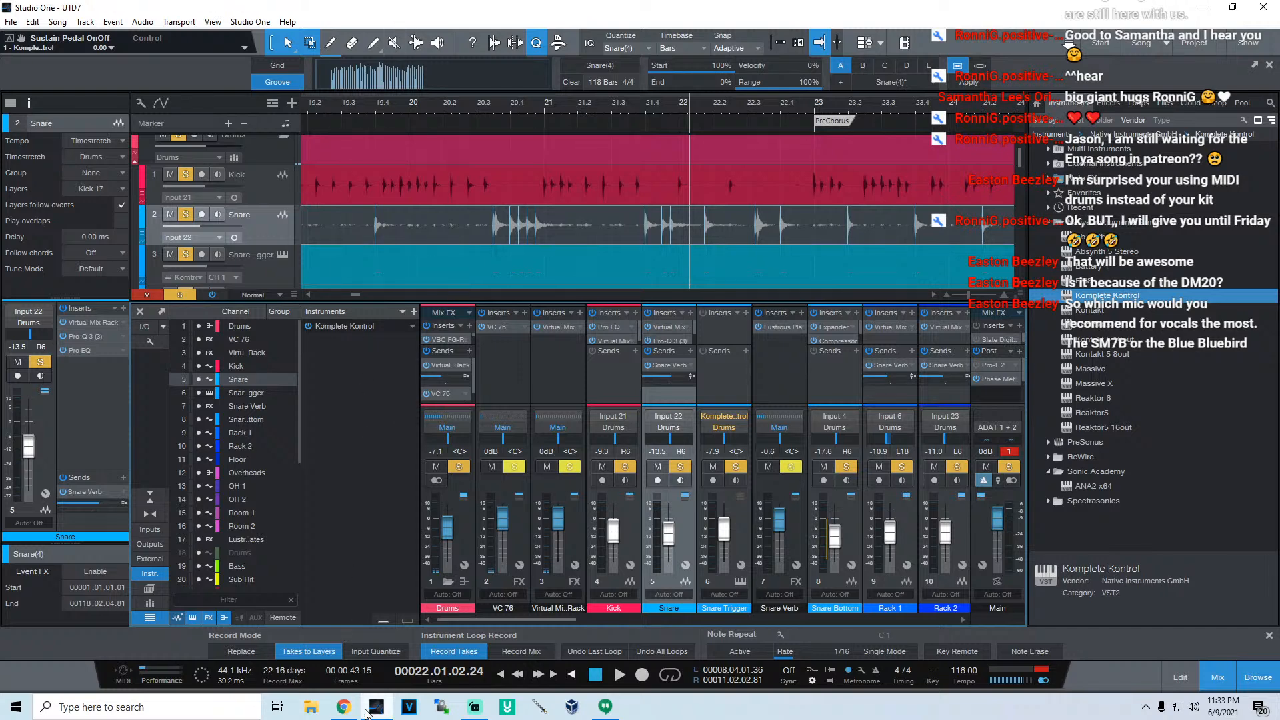
mouse_move(345, 706)
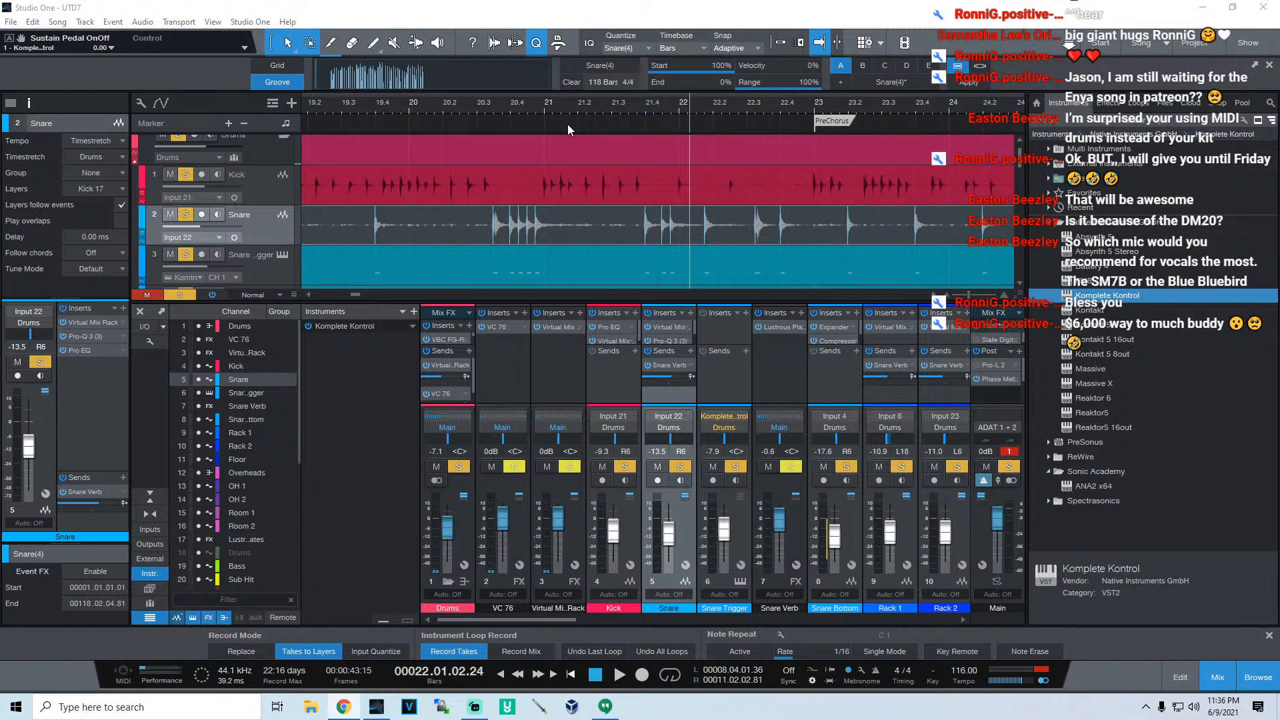
Step: Play the snare hits around 20.4 from about 20.2
left_click(519, 104)
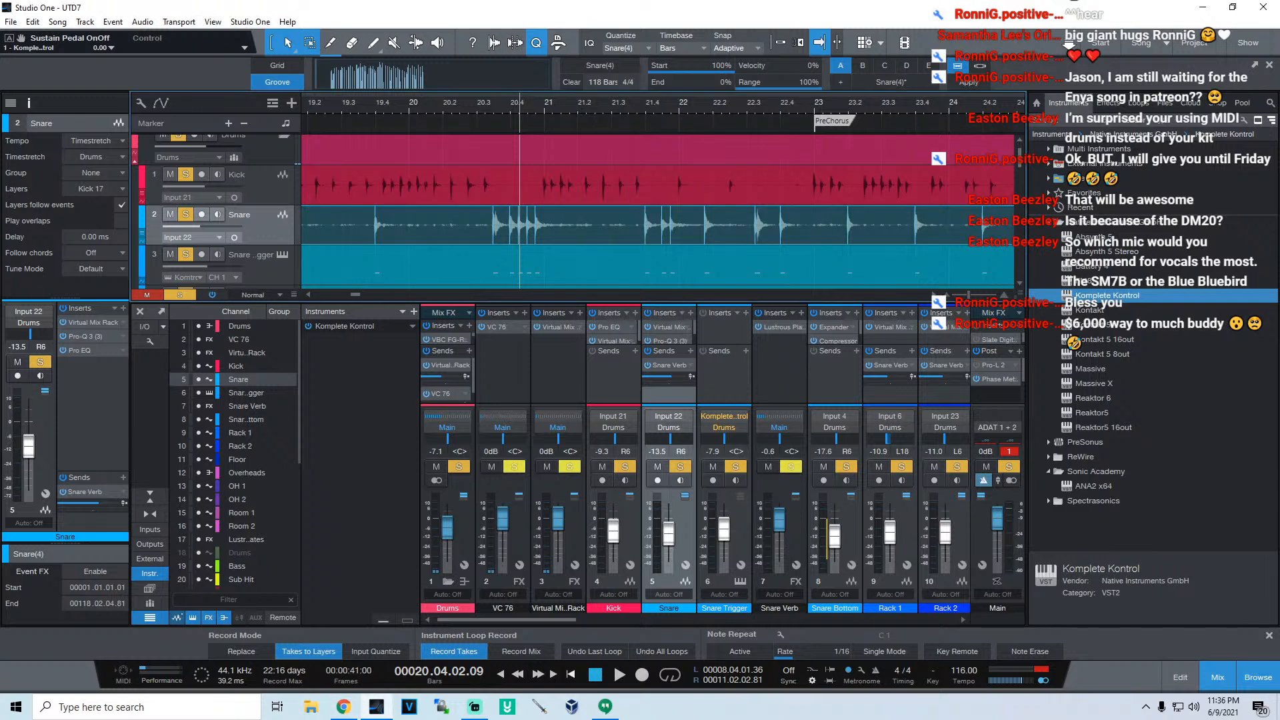
left_click(480, 105)
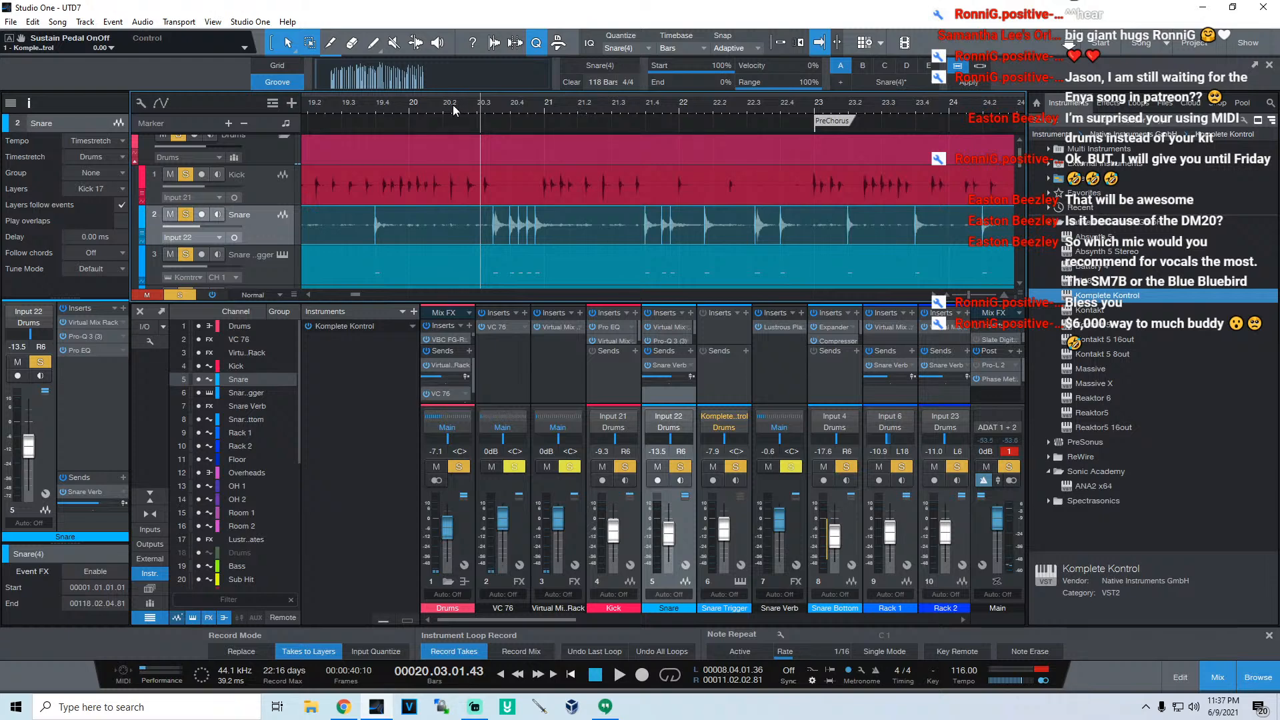
left_click_drag(453, 105, 466, 119)
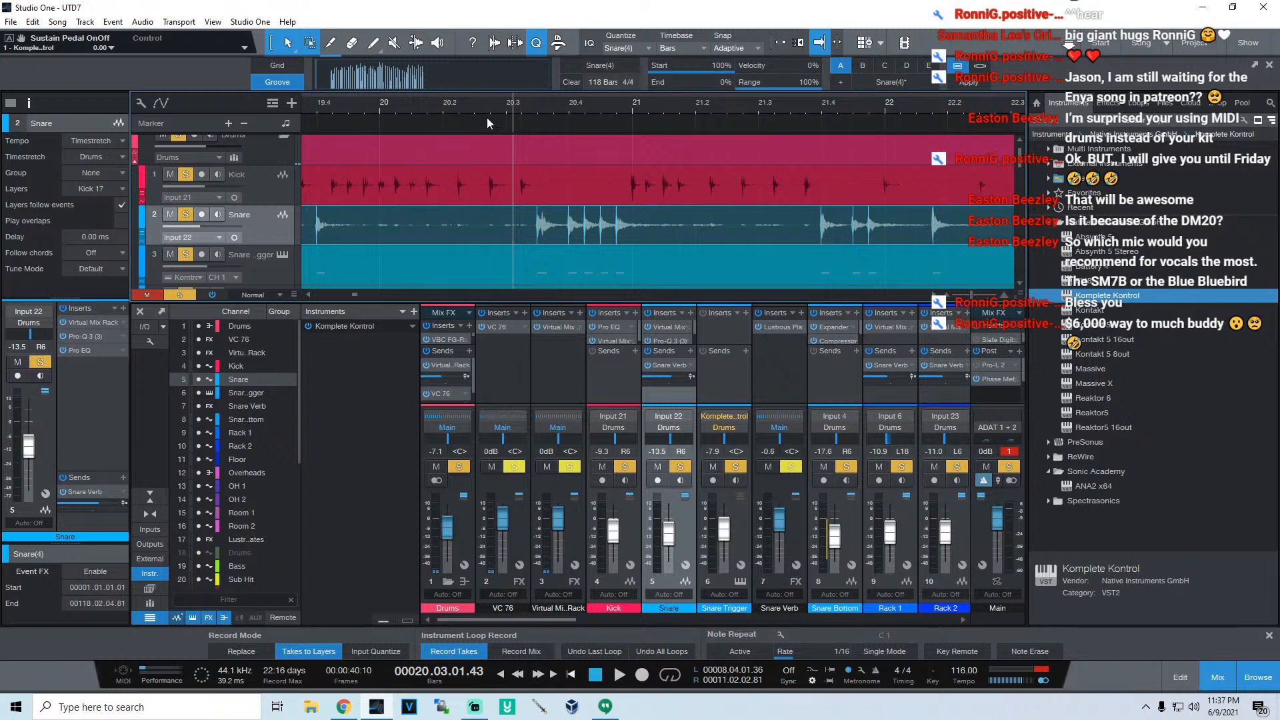
left_click(446, 107)
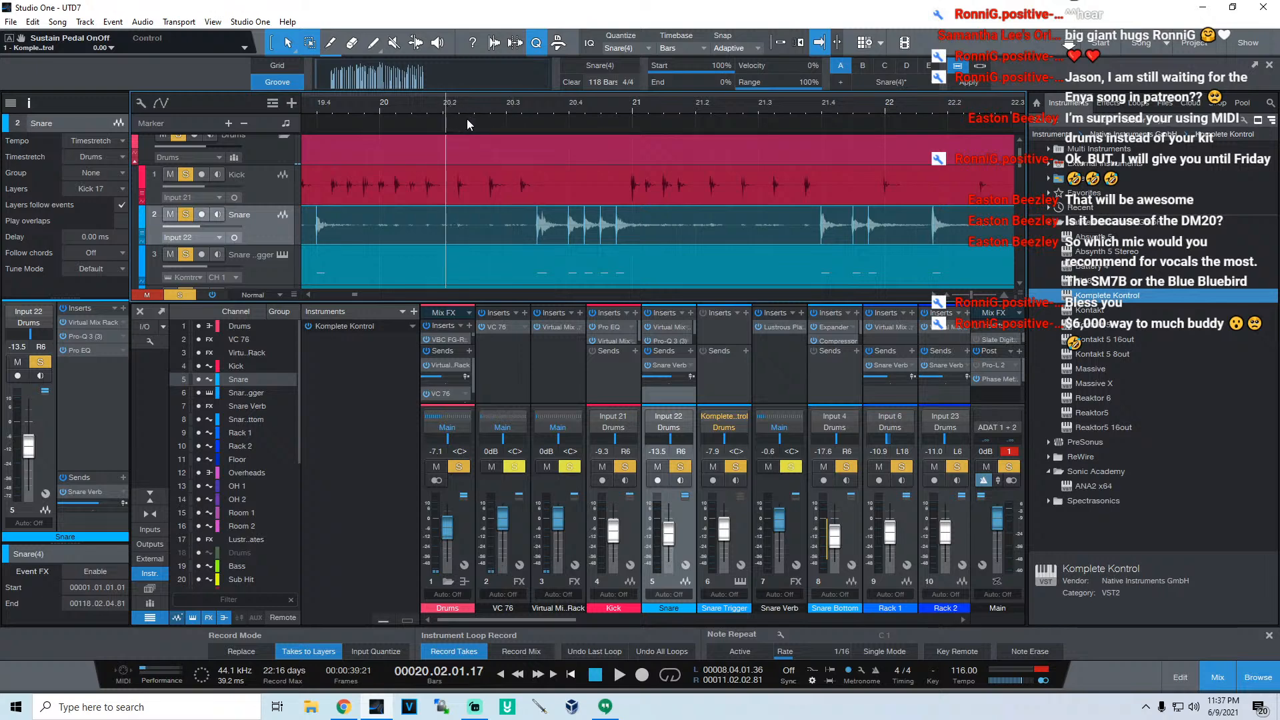
key("space")
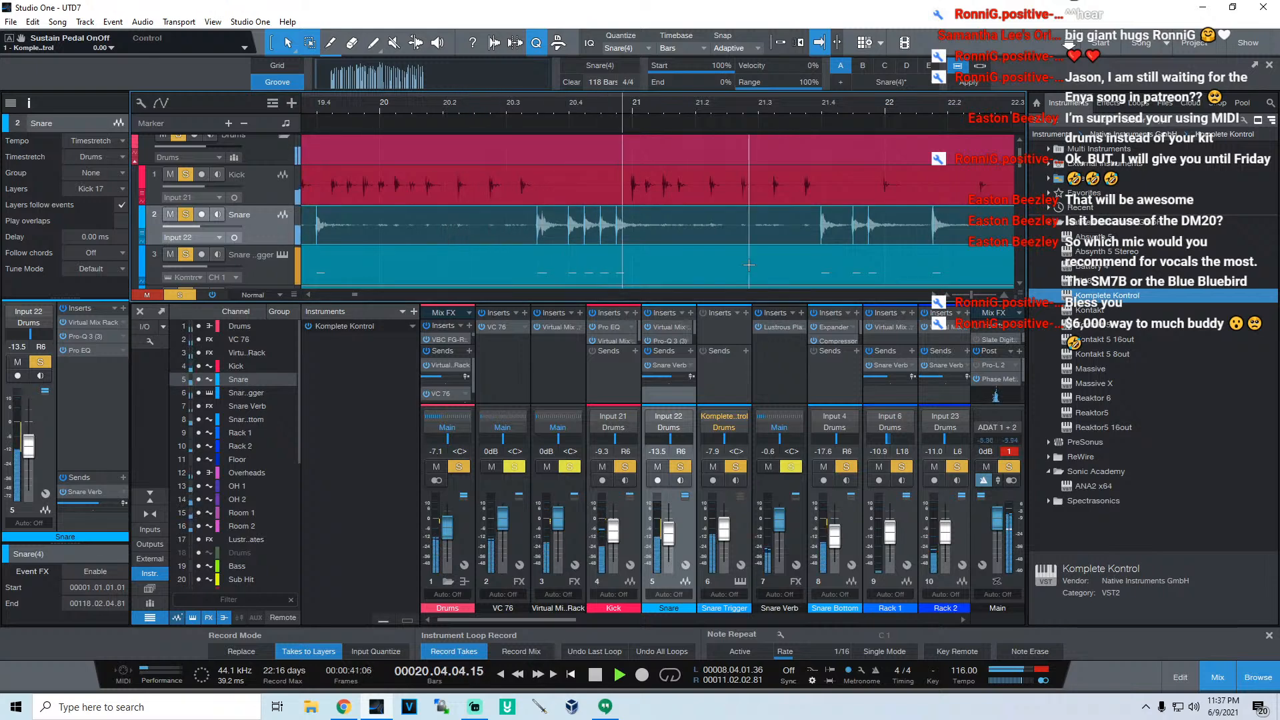
key("space")
Step: Solo the Snare Trigger track and play its hits between 20.3 and 20.4
left_click_drag(535, 108, 552, 142)
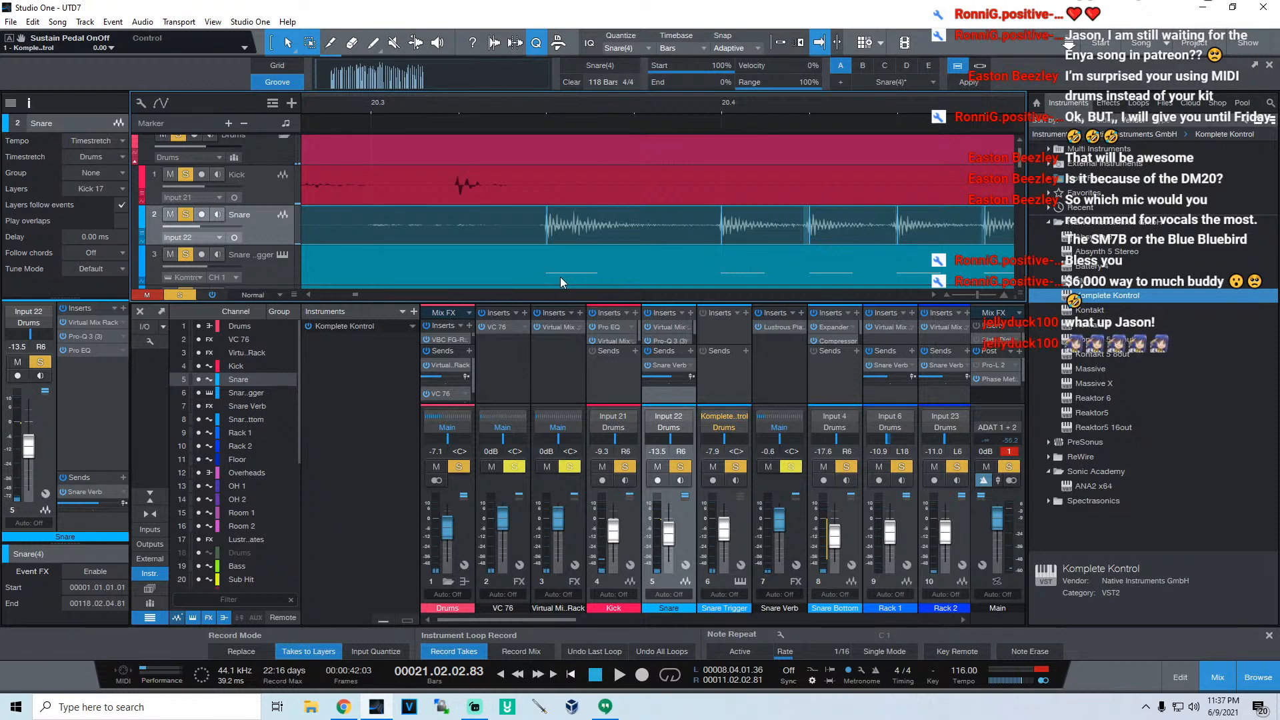
left_click(185, 256)
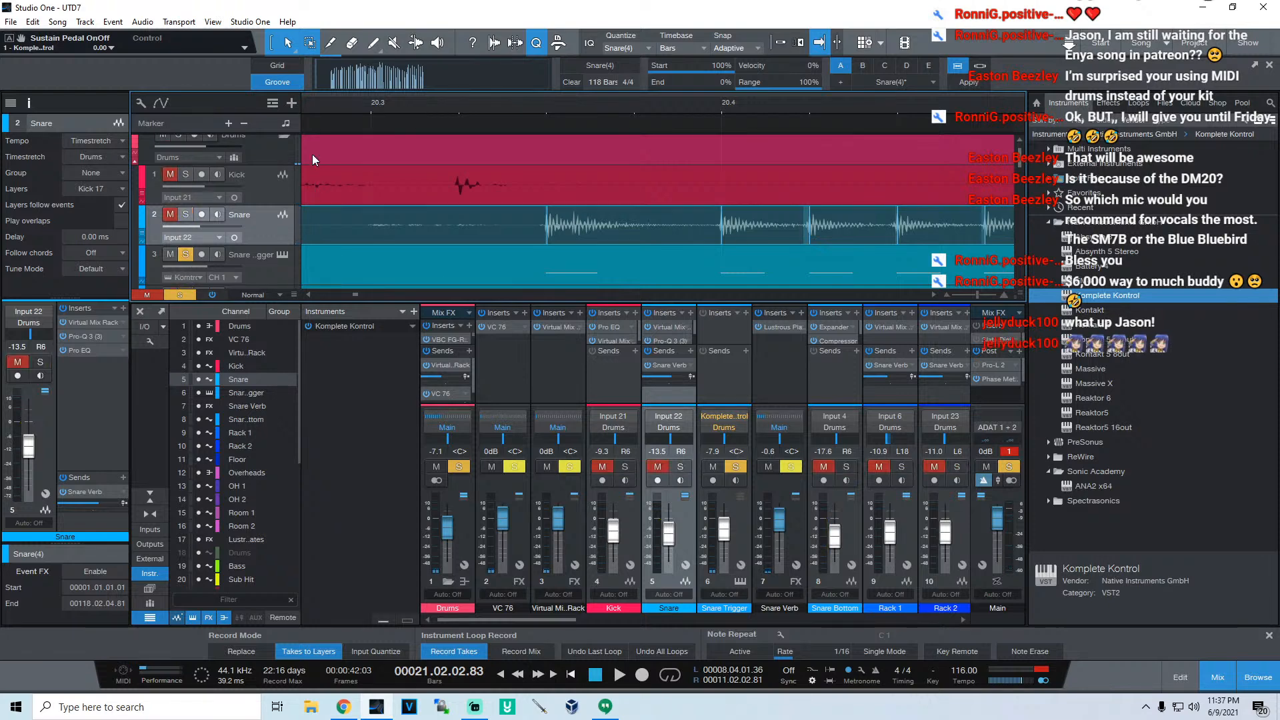
left_click(323, 100)
key("space")
key("space")
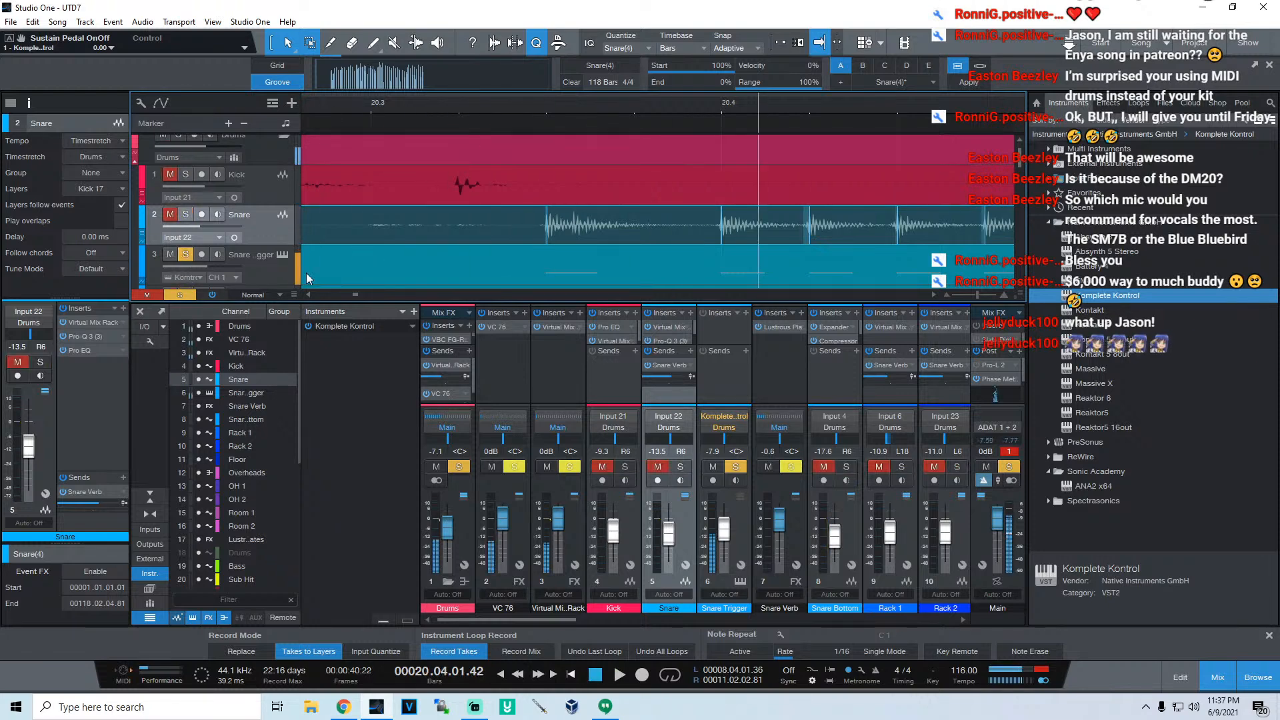
Step: Clear the Snare Trigger solo and play the full mix through the snare hits between bars 20 and 21
left_click(185, 255)
left_click_drag(345, 109, 537, 71)
left_click(351, 110)
key("space")
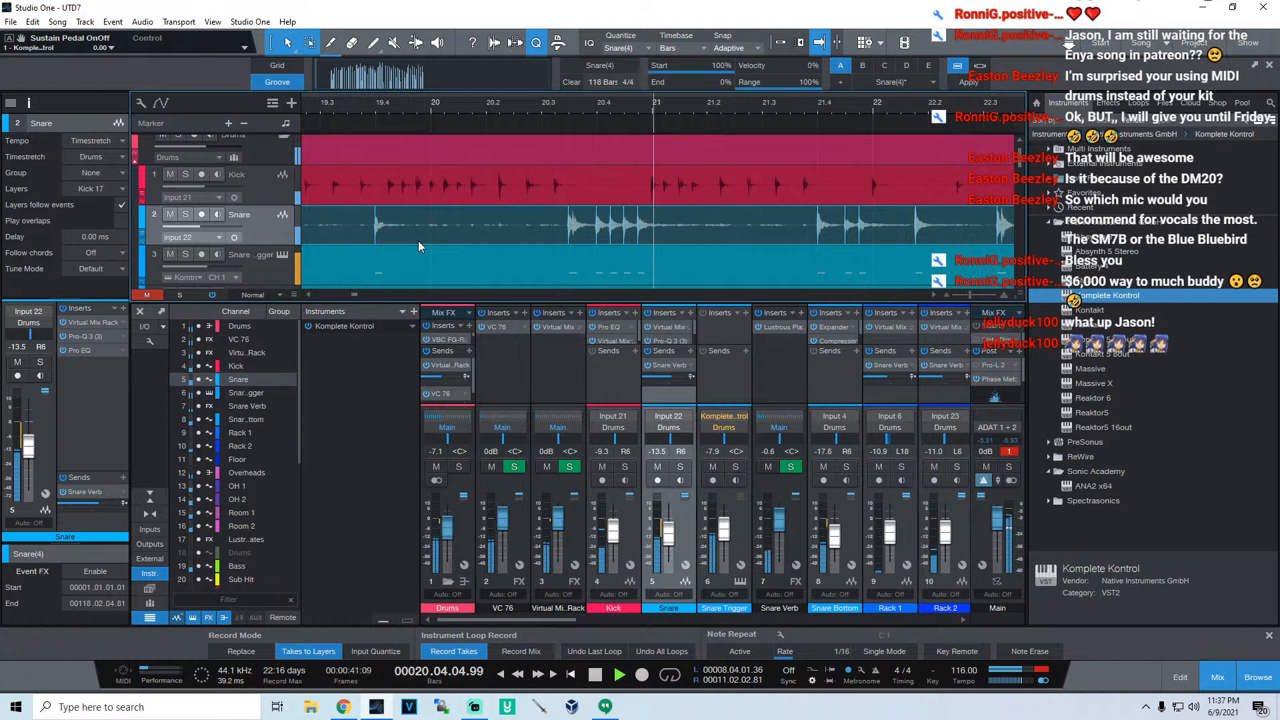
key("space")
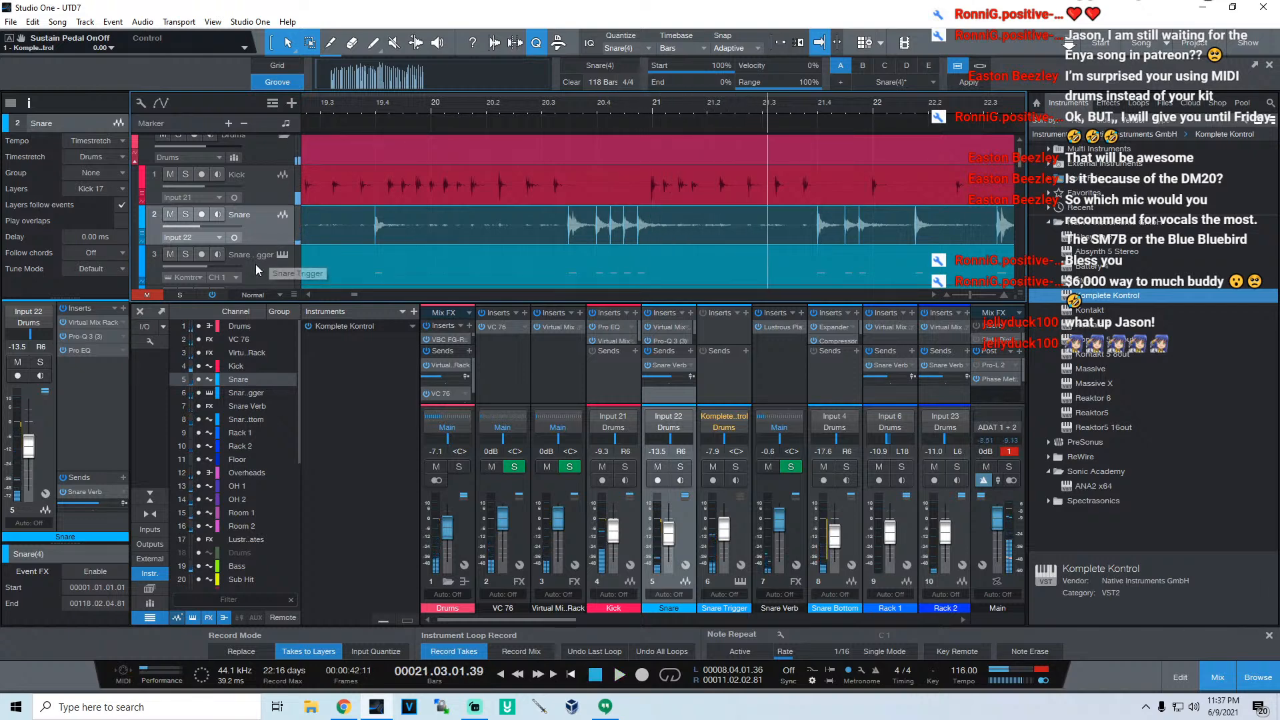
Step: Review the Snare channel's Virtual Mix Rack, Pro-Q 3 and Pro EQ inserts and close the plug-in window
left_click(254, 227)
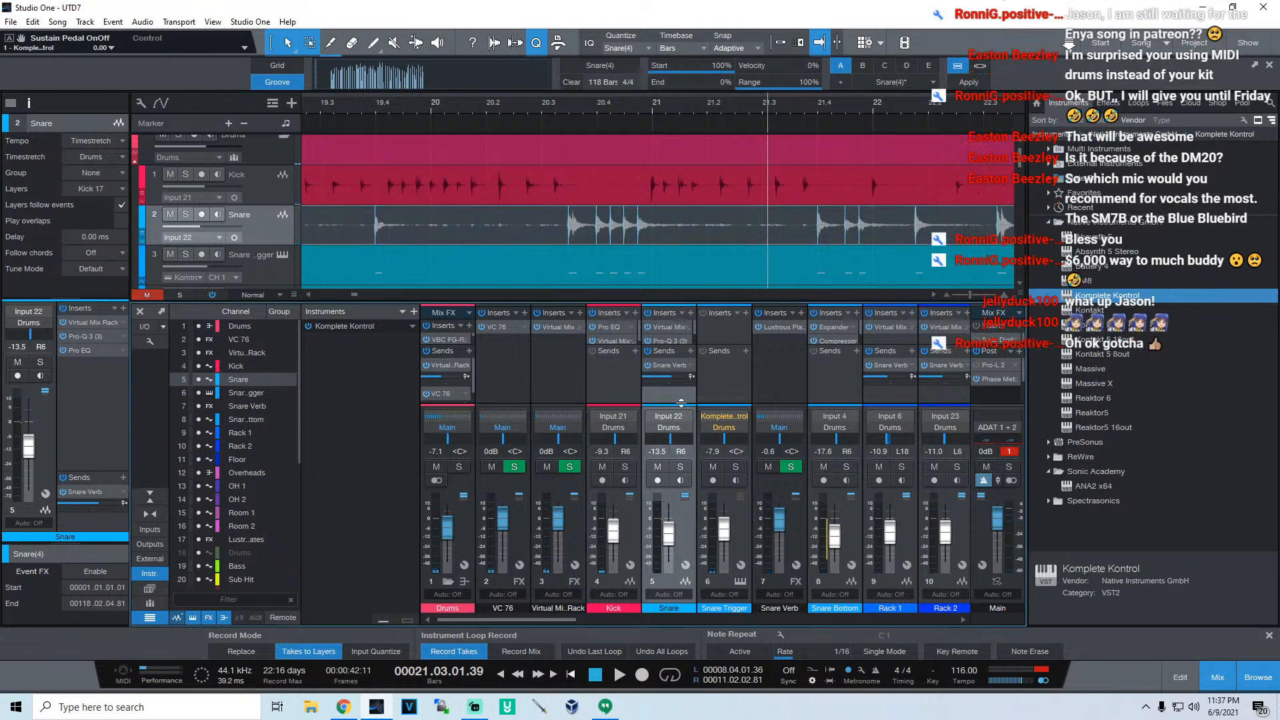
left_click(665, 328)
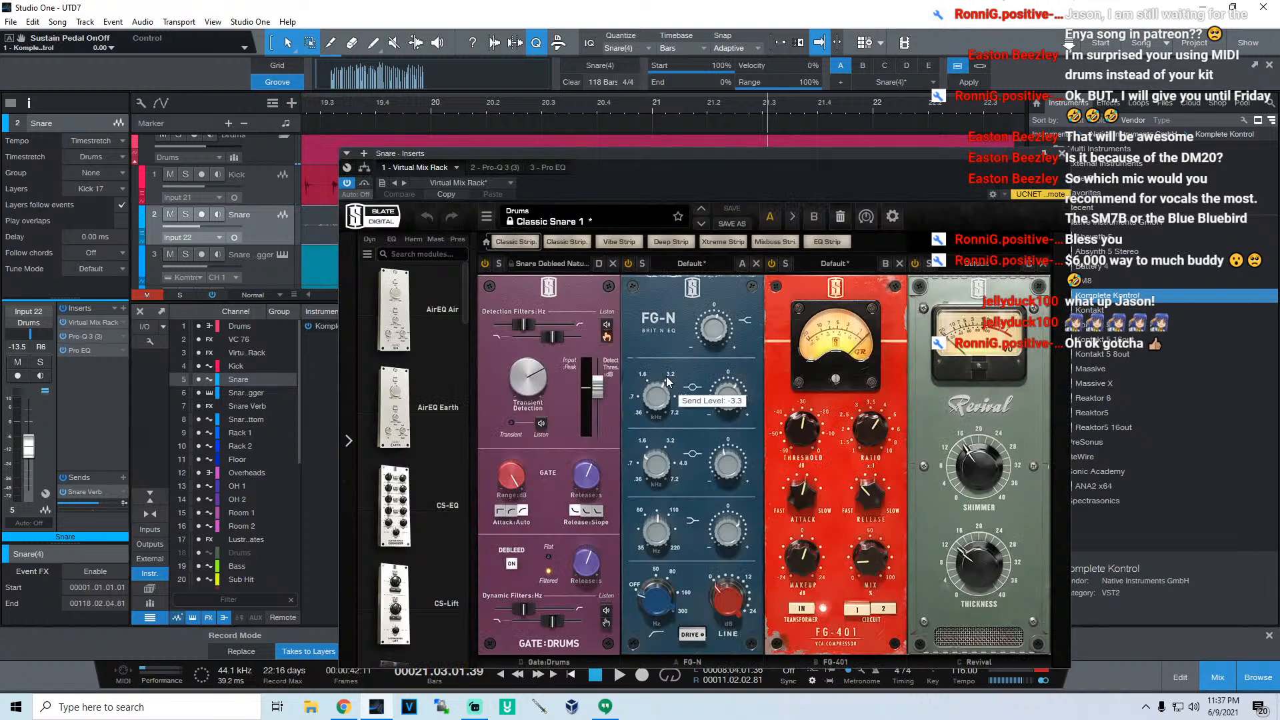
left_click_drag(696, 163, 584, 130)
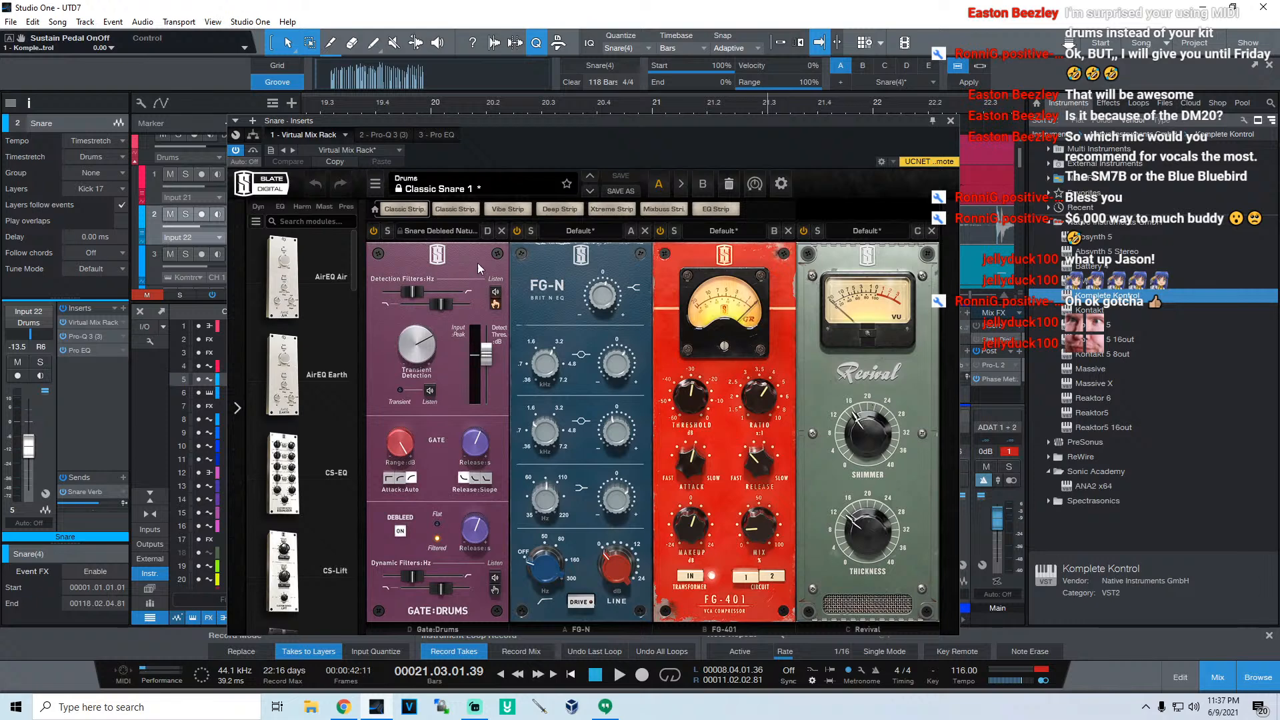
left_click(383, 135)
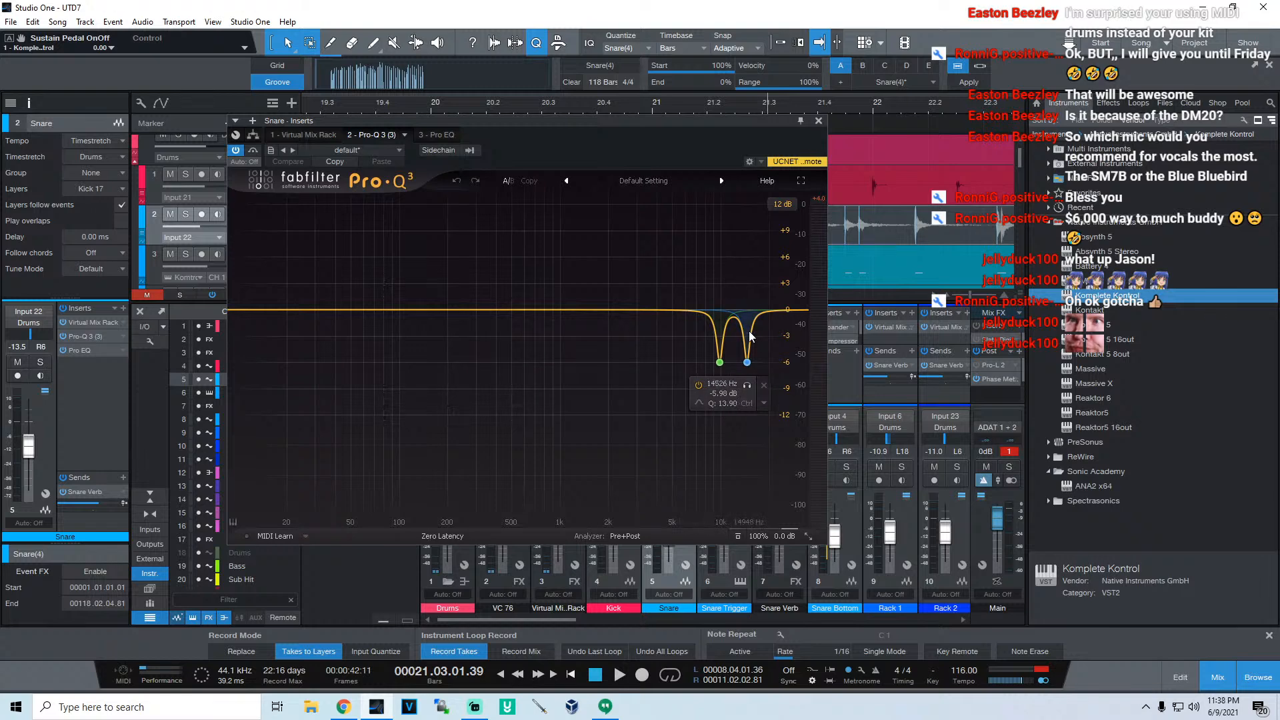
left_click(437, 134)
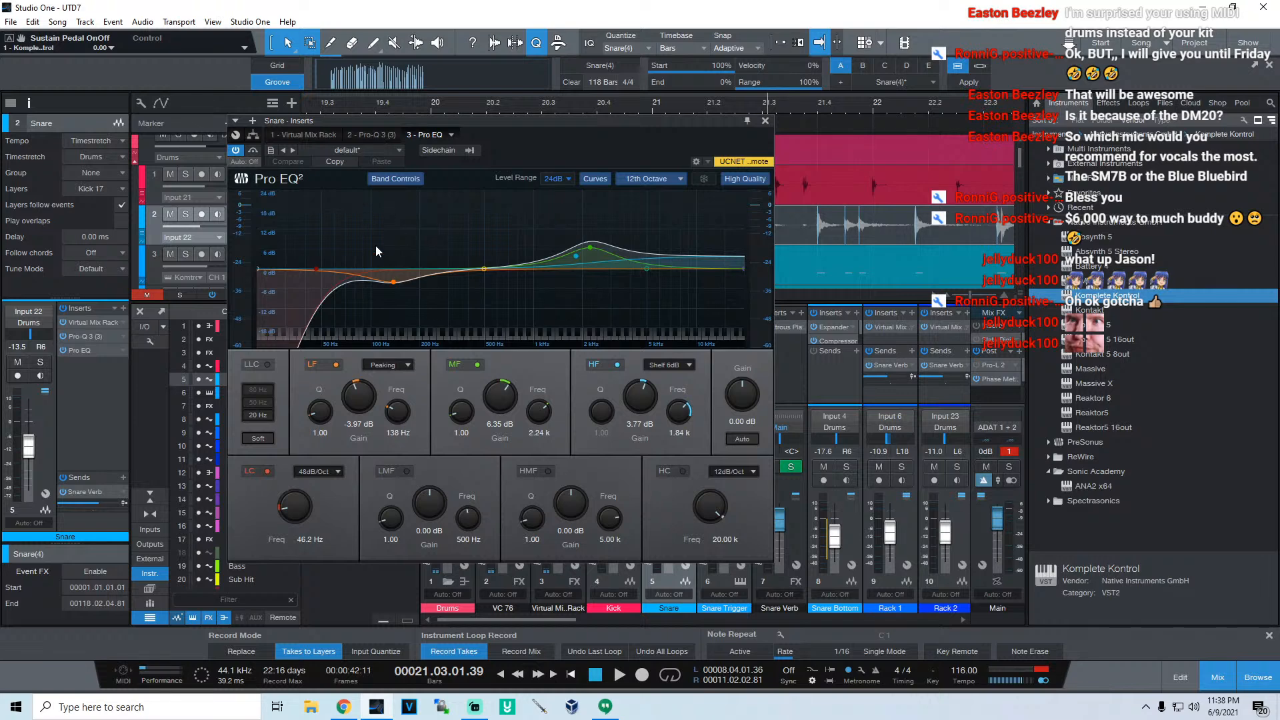
left_click(373, 135)
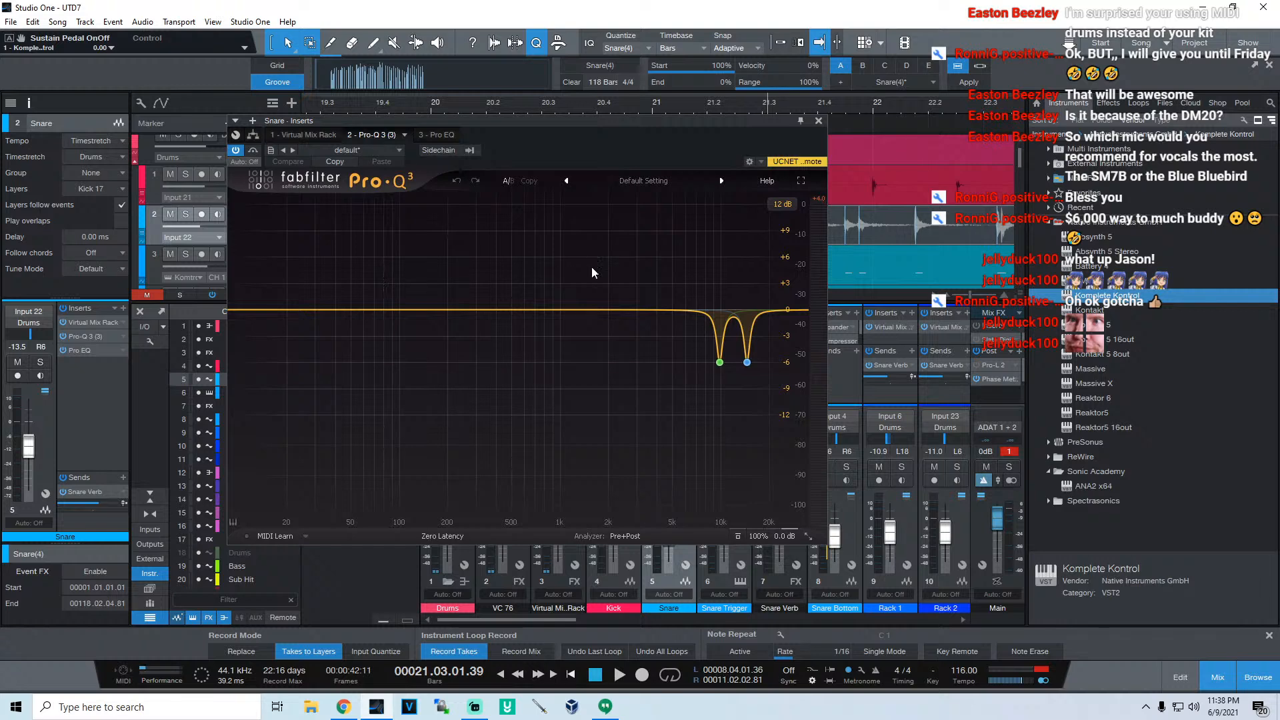
left_click(818, 120)
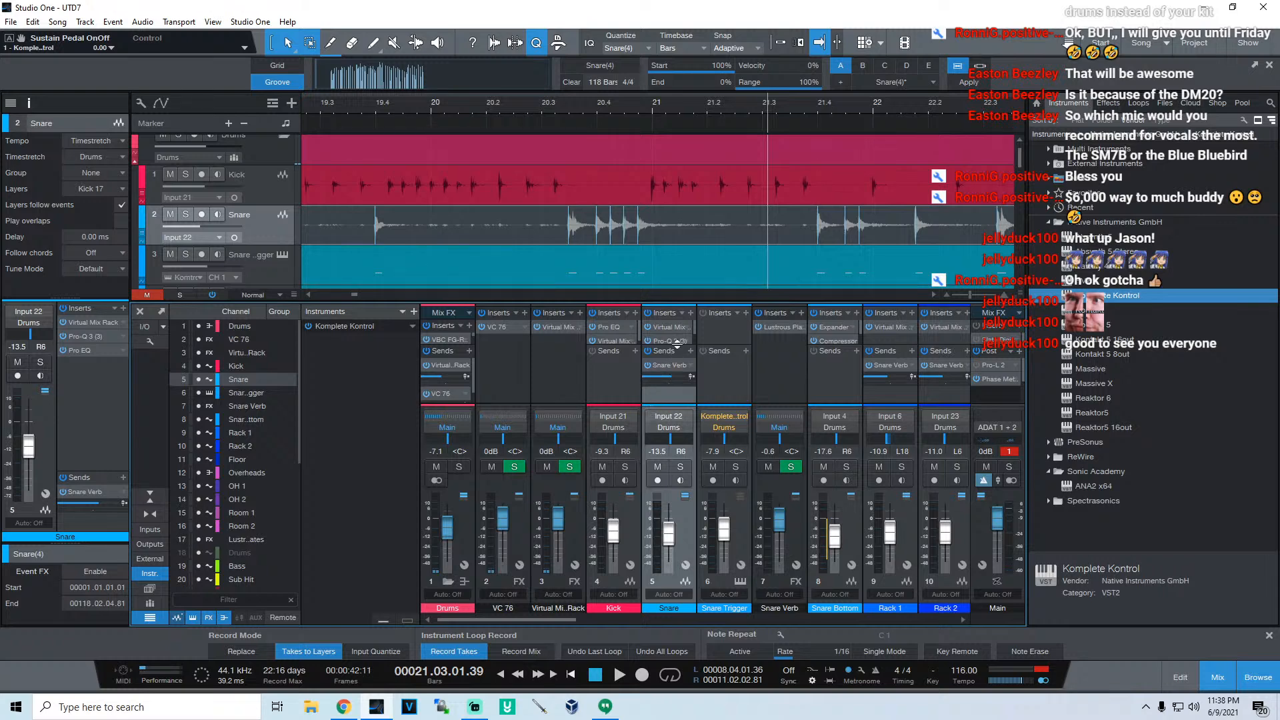
Step: Add a second Pro EQ at the end of the Snare channel's inserts and turn on its high cut filter
left_click_drag(677, 345, 679, 379)
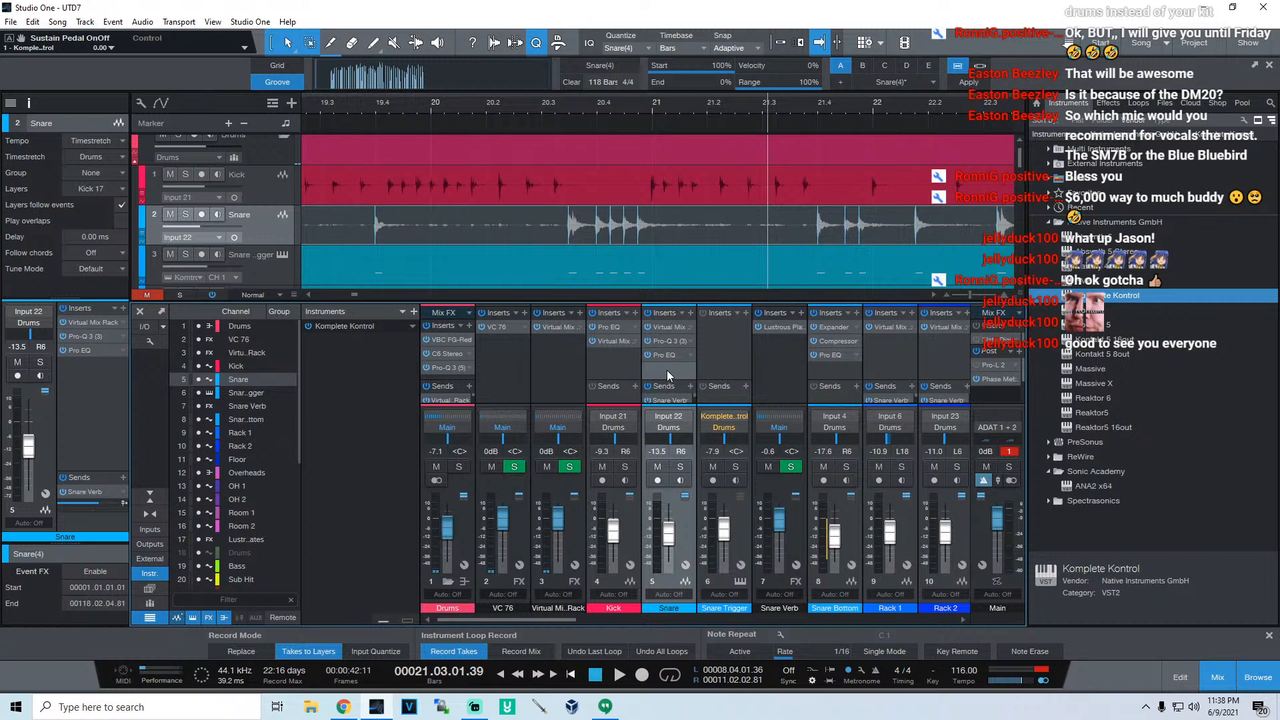
left_click(1109, 102)
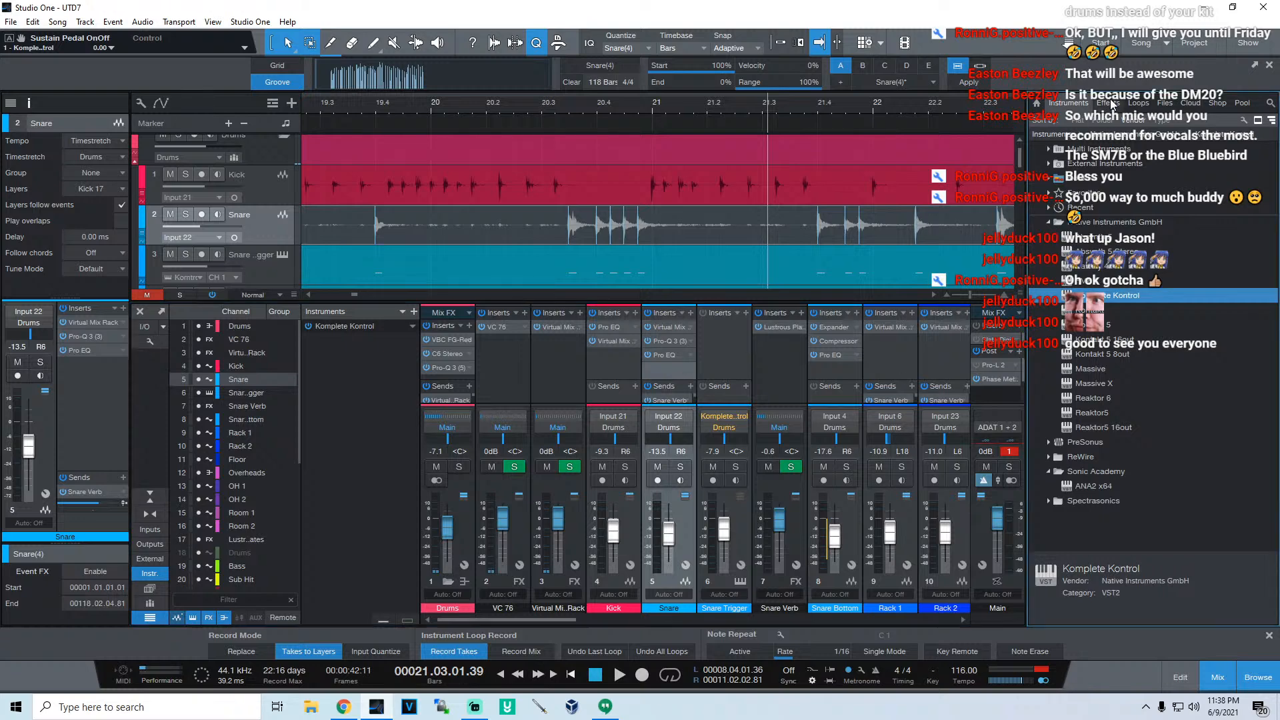
left_click_drag(1103, 401, 666, 370)
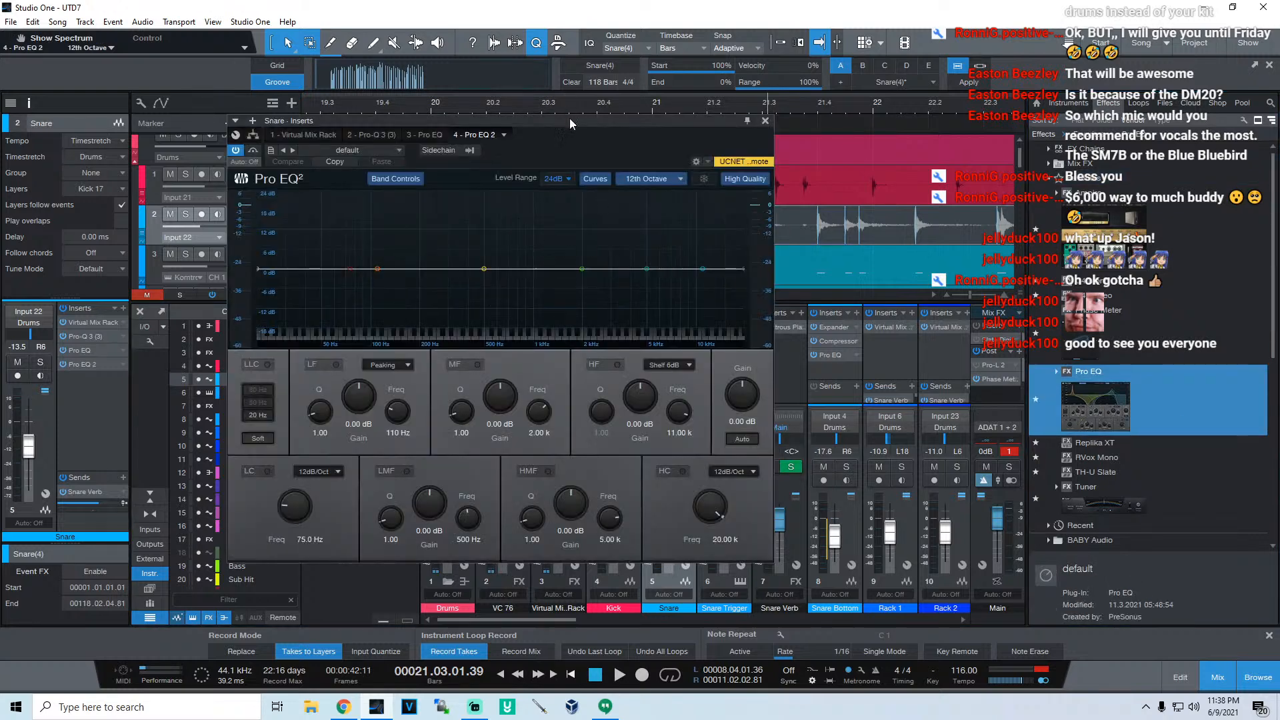
left_click_drag(570, 123, 714, 109)
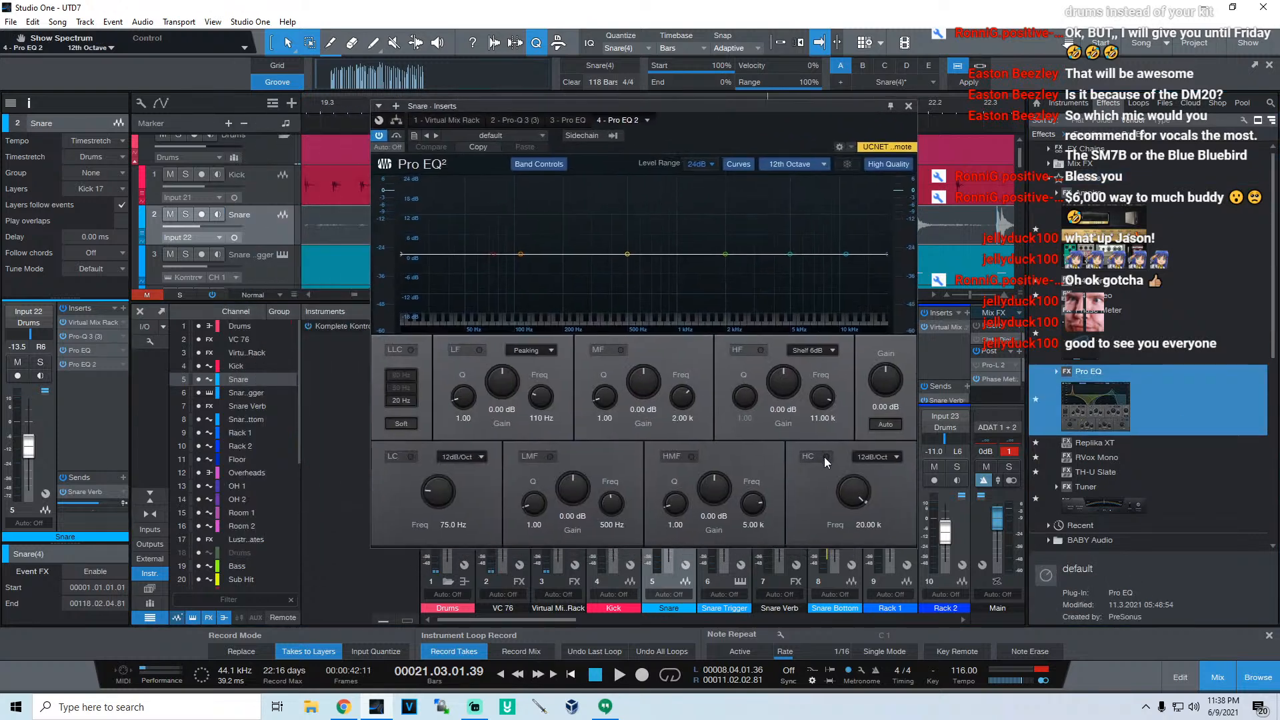
left_click(824, 457)
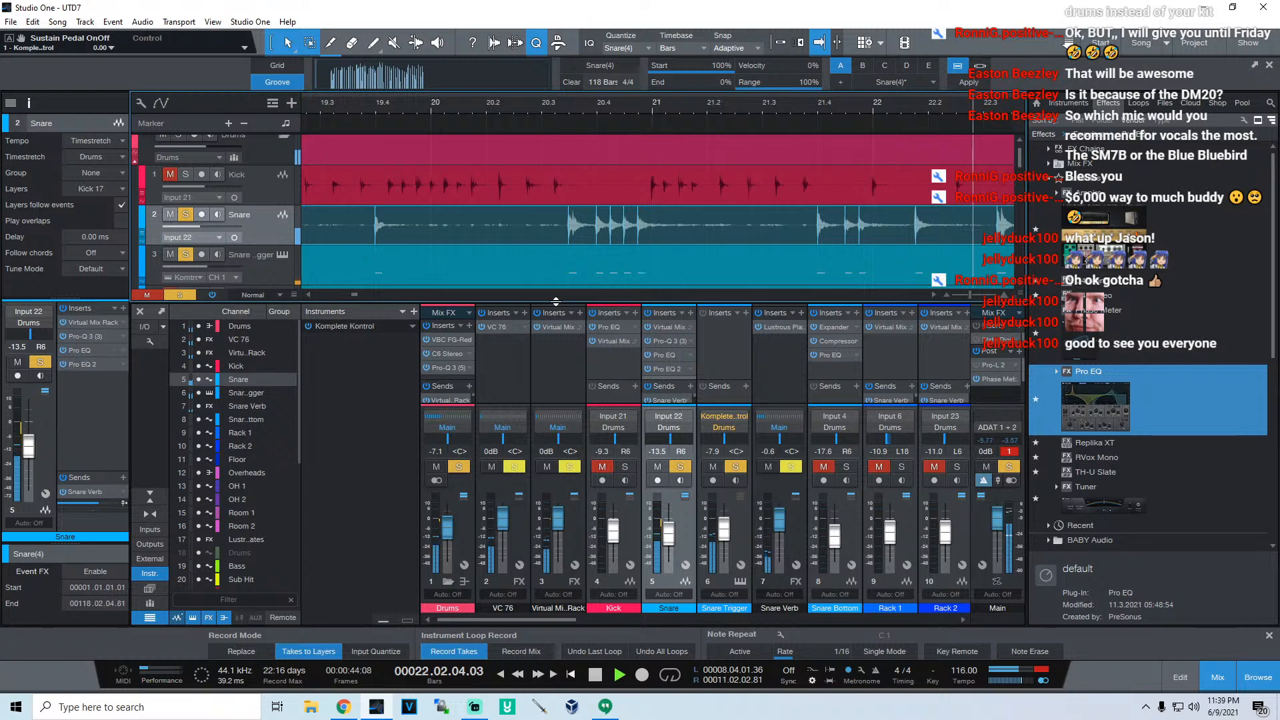
Step: Stop playback at the PreChorus and add a Pro EQ insert to the Snare Trigger track
left_click(259, 269)
key("space")
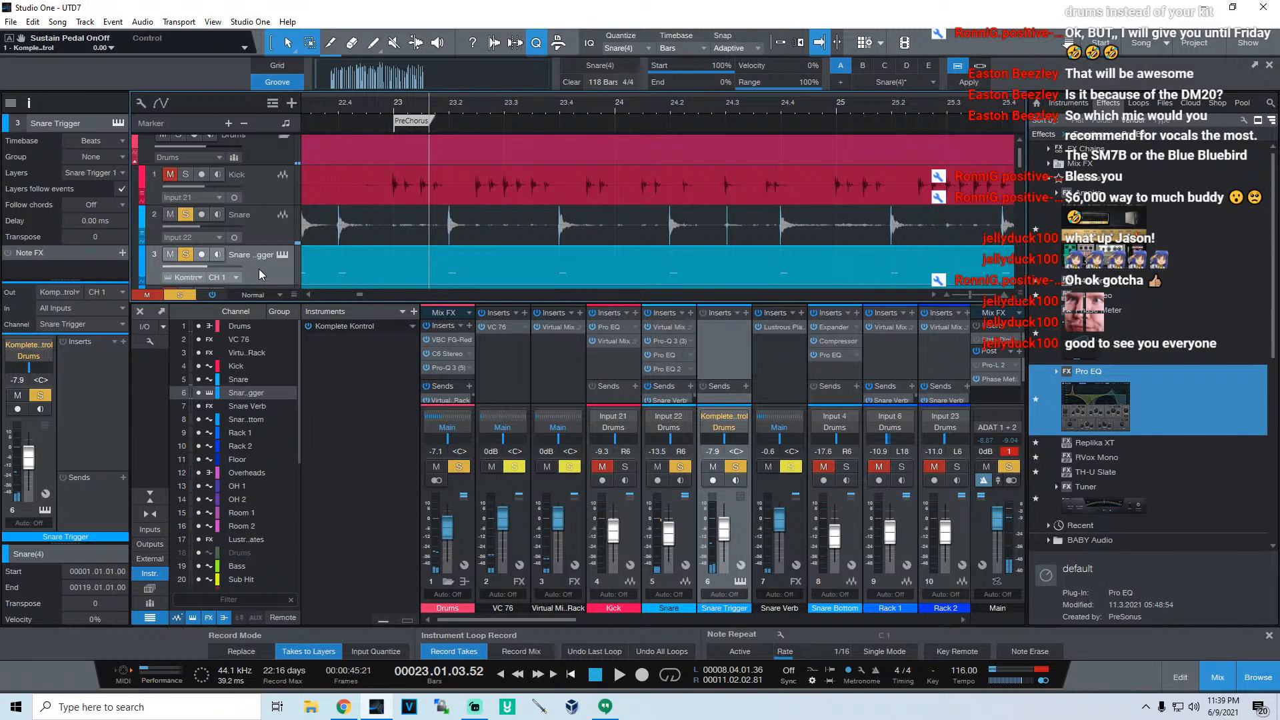
double_click(1094, 398)
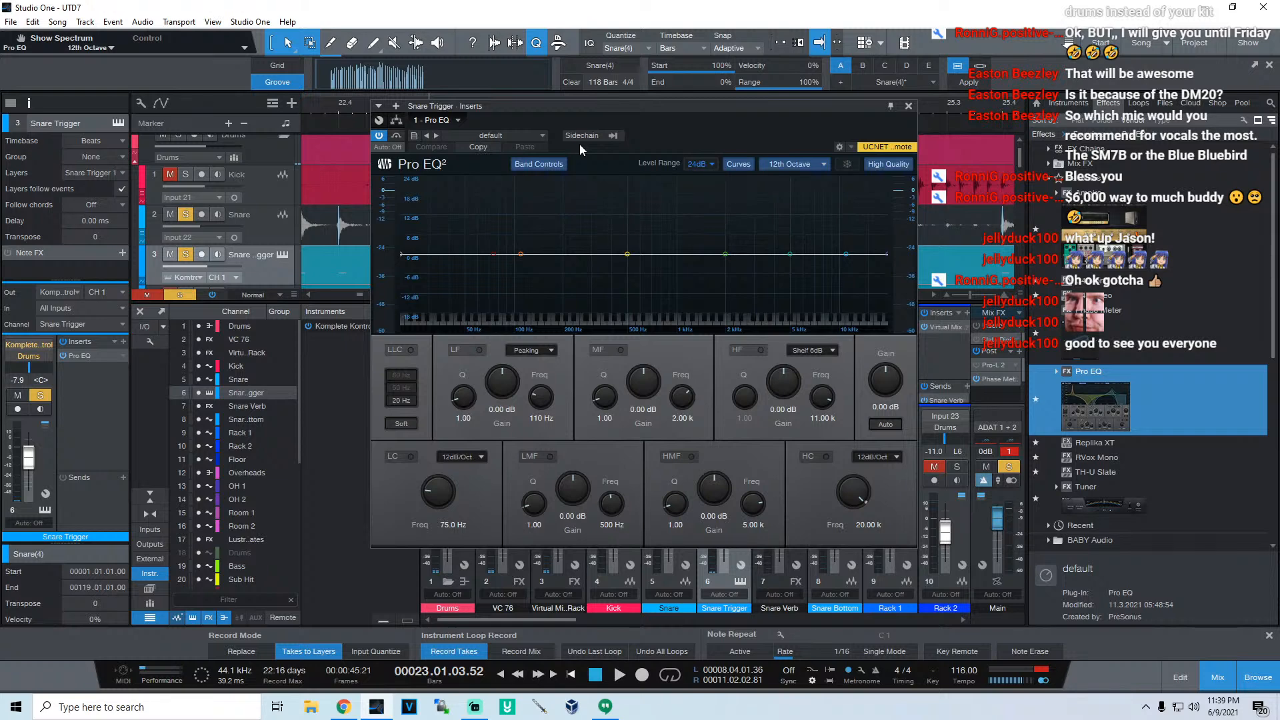
Step: Turn on the Snare Trigger Pro EQ's low cut at 48dB/Oct with a 933 Hz frequency and close the plug-in window
left_click_drag(579, 144, 690, 176)
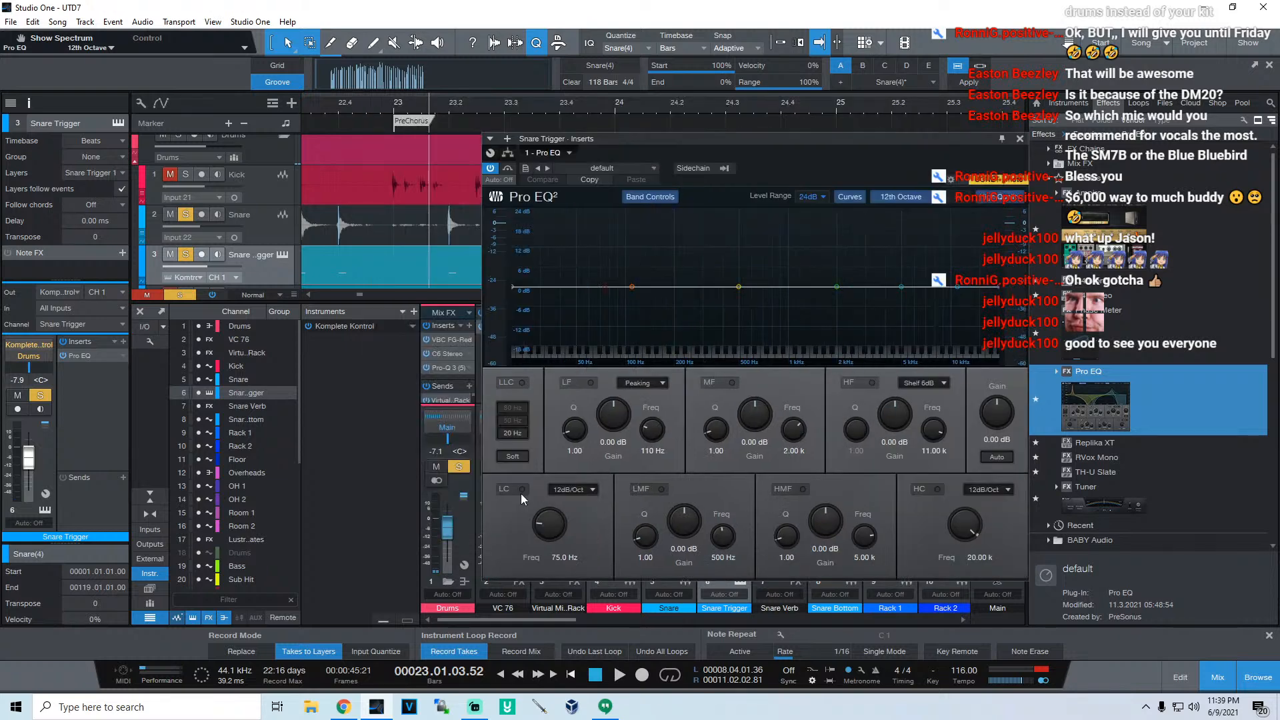
left_click(522, 489)
left_click_drag(557, 524, 559, 510)
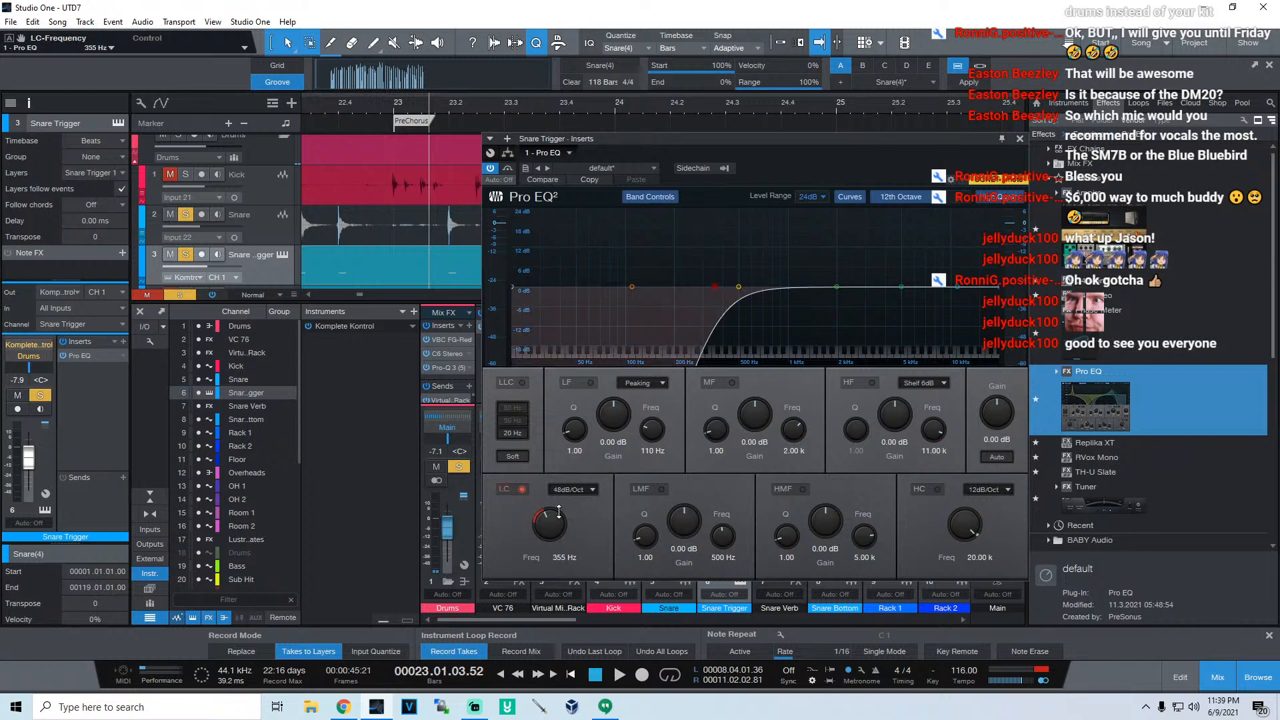
left_click_drag(559, 511, 568, 504)
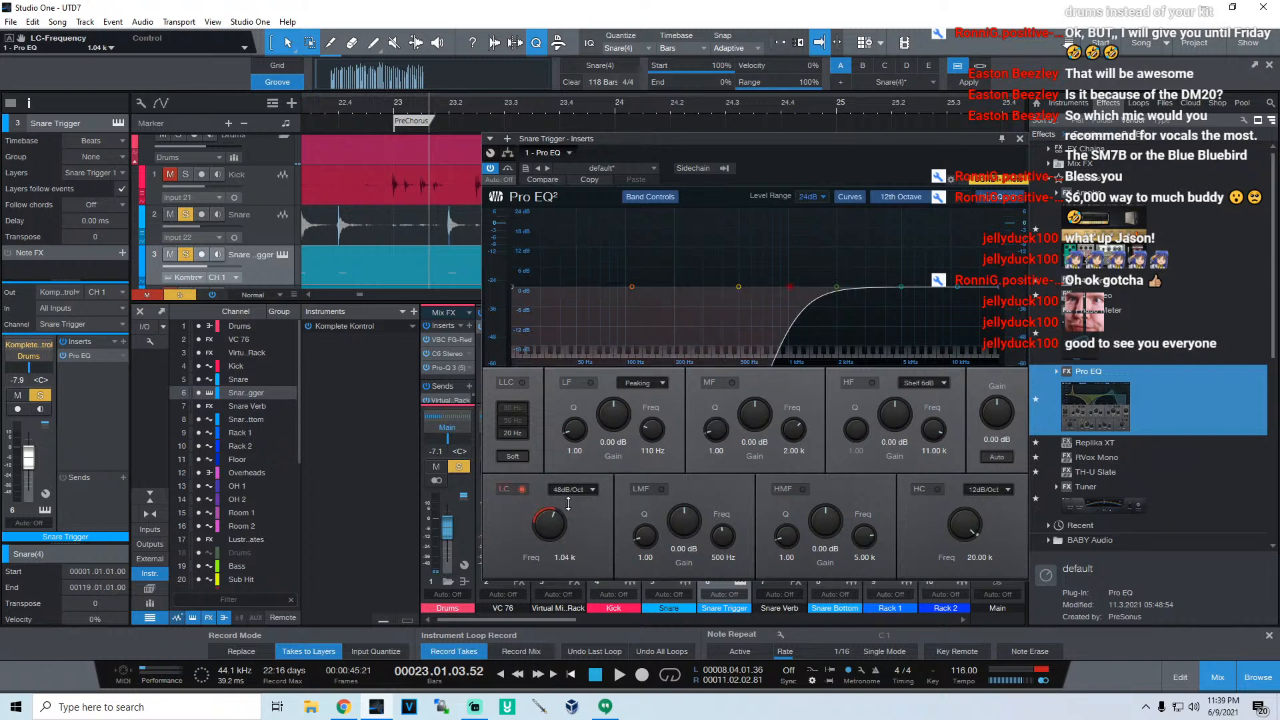
left_click_drag(568, 503, 568, 507)
left_click(1020, 139)
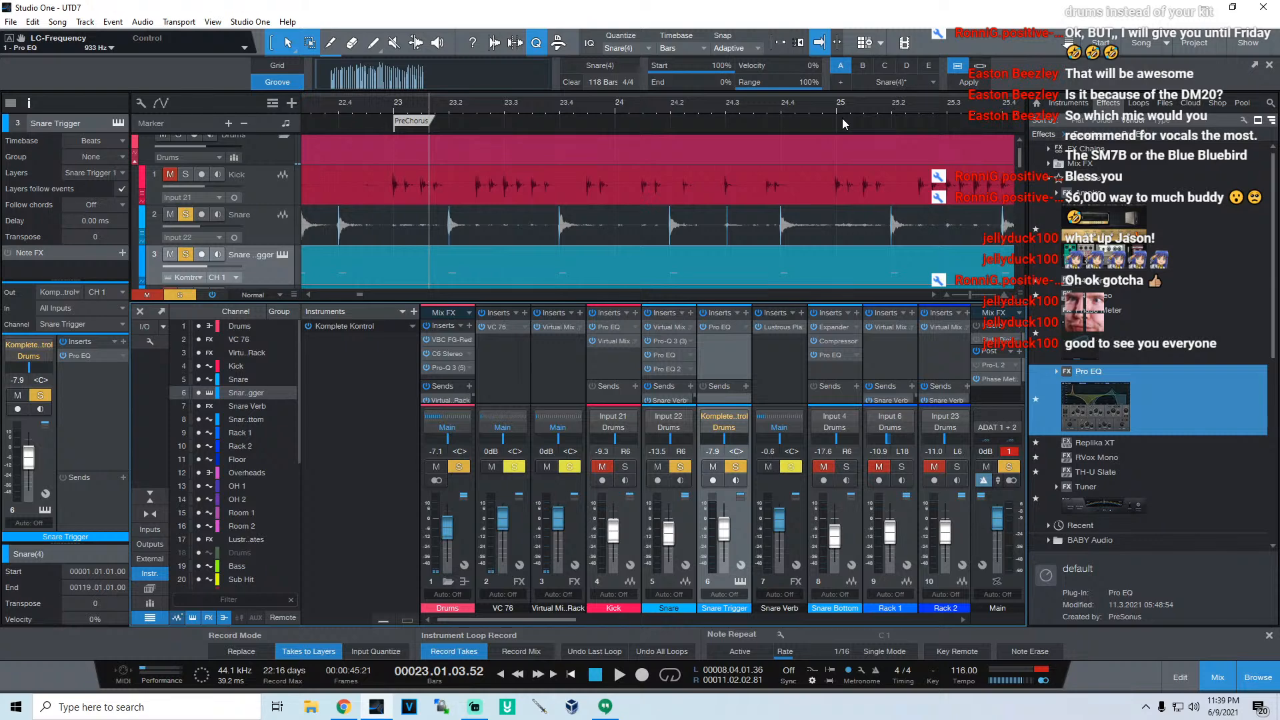
Step: Remove the live Snare's solo and play the Snare Trigger on its own from bar 20
left_click(321, 102)
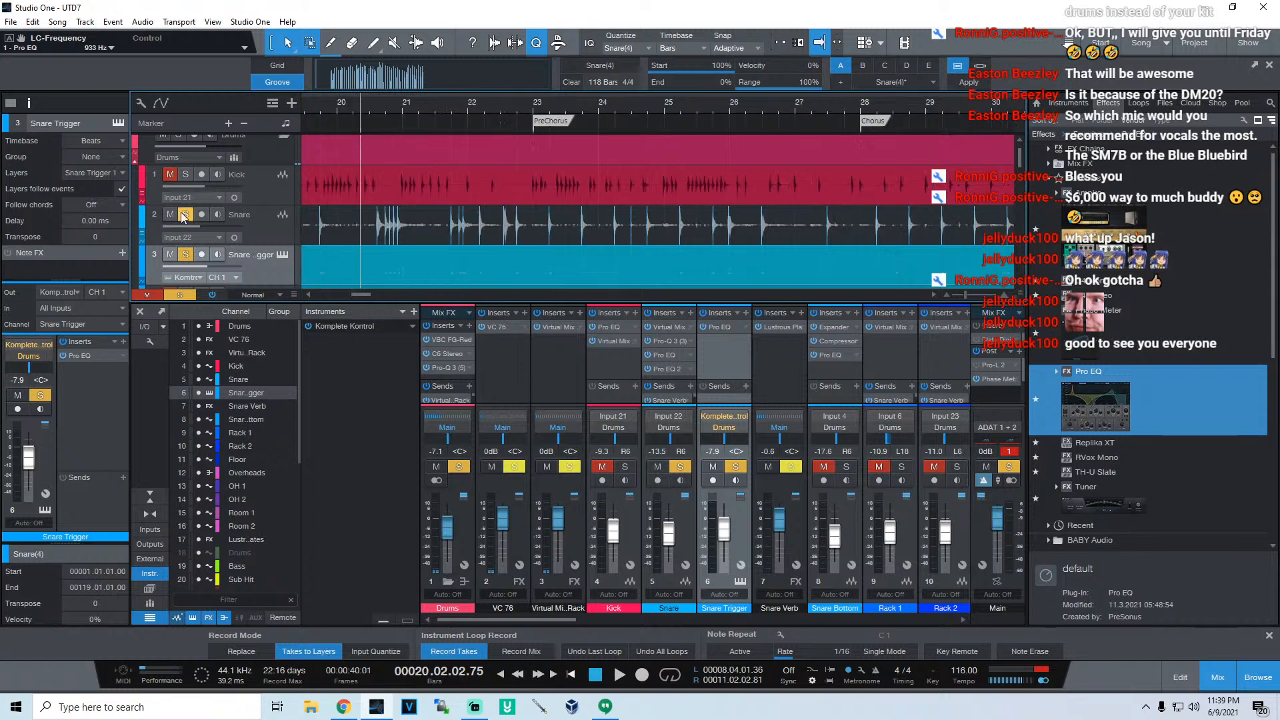
left_click(185, 215)
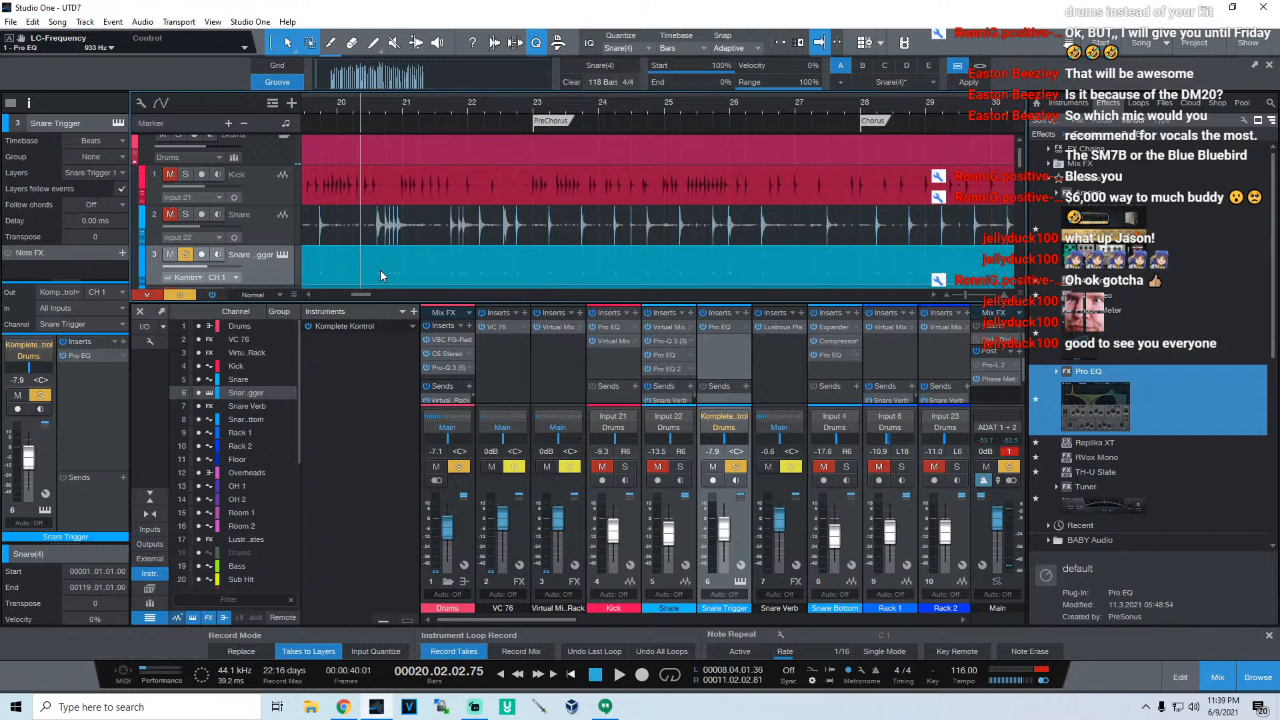
key("space")
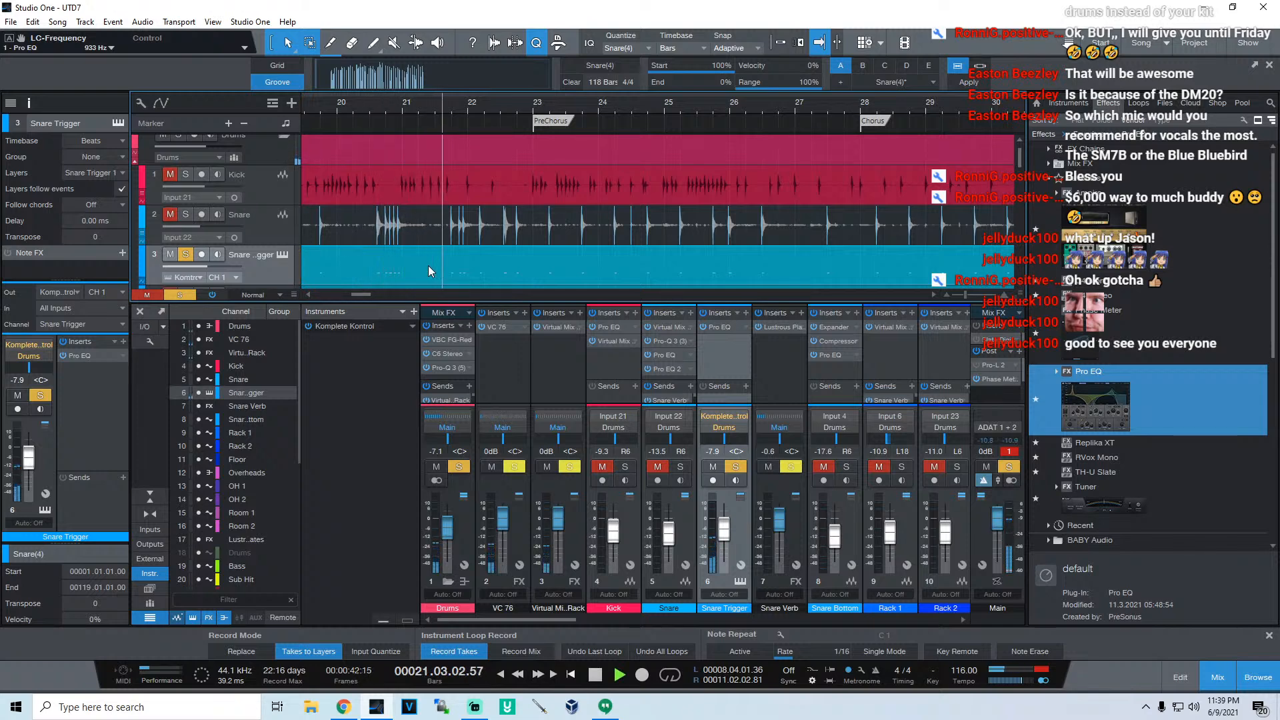
key("space")
Step: Solo the live Snare again and play it together with the Snare Trigger from bar 20 to the PreChorus
left_click(171, 215)
left_click(186, 214)
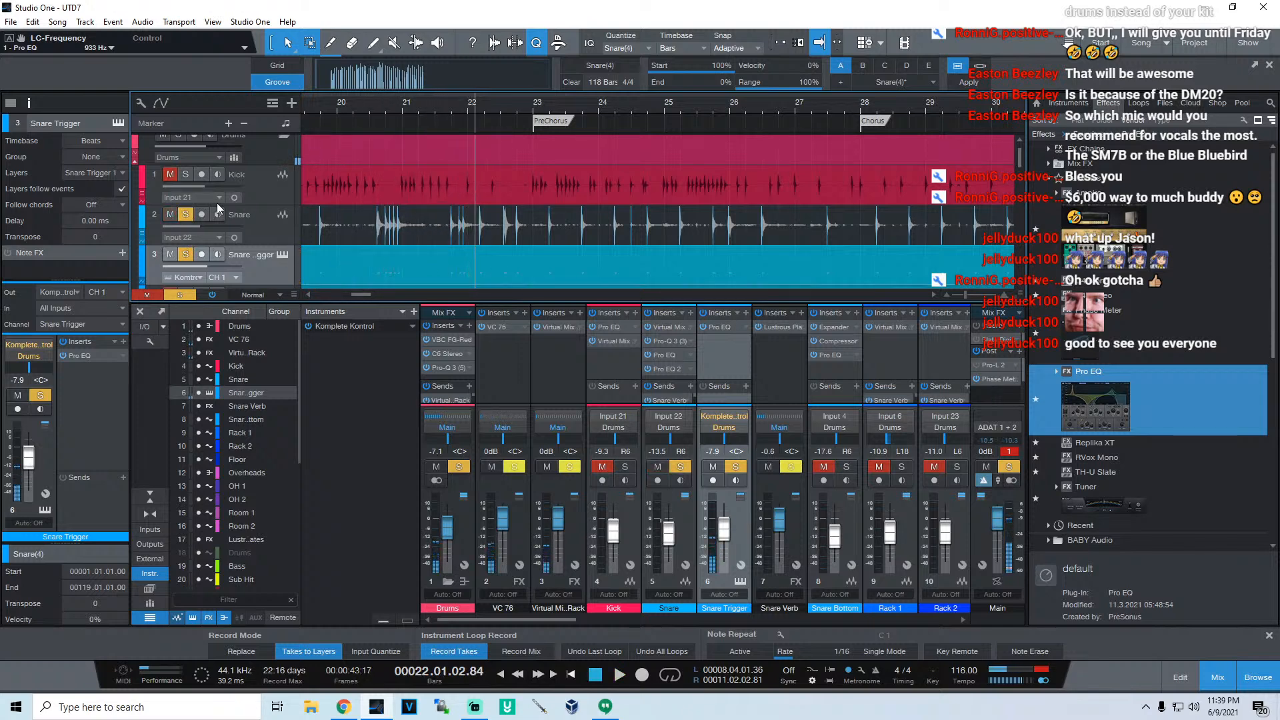
left_click(366, 102)
key("space")
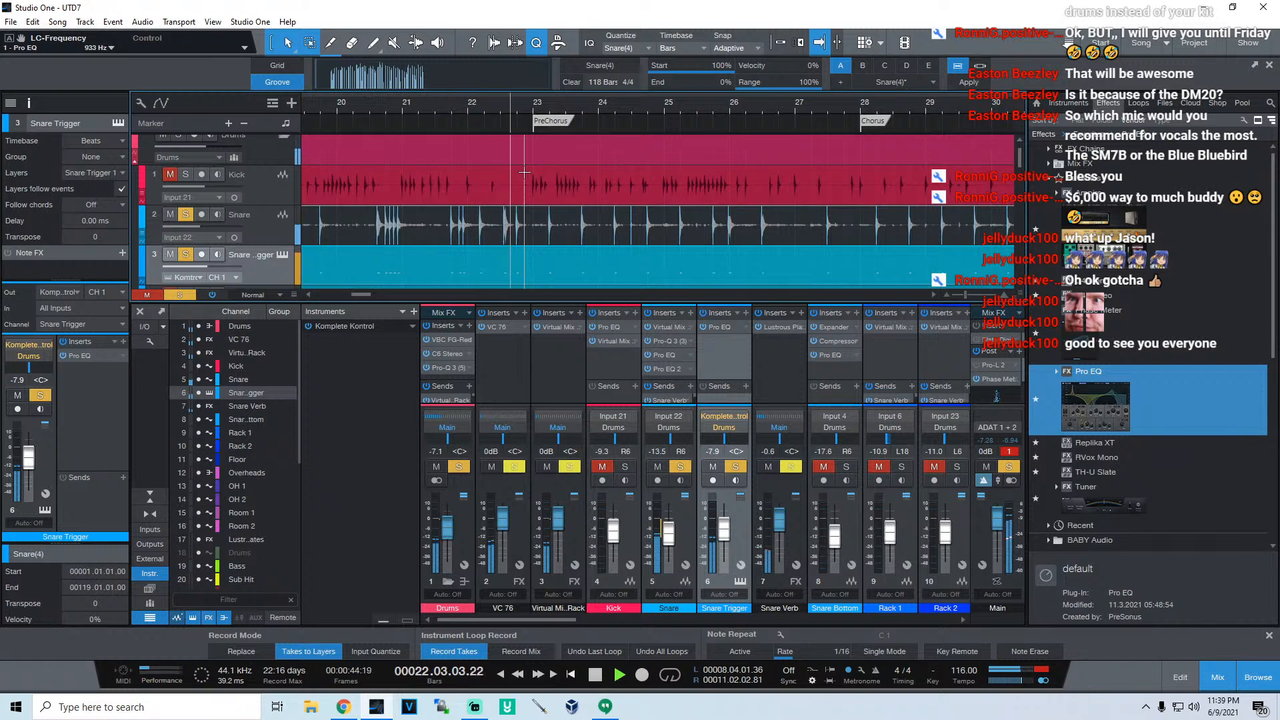
key("space")
Step: Include the Snare Bottom track in the soloed snares and play them together from bar 20
scroll(389, 226, "down", 2)
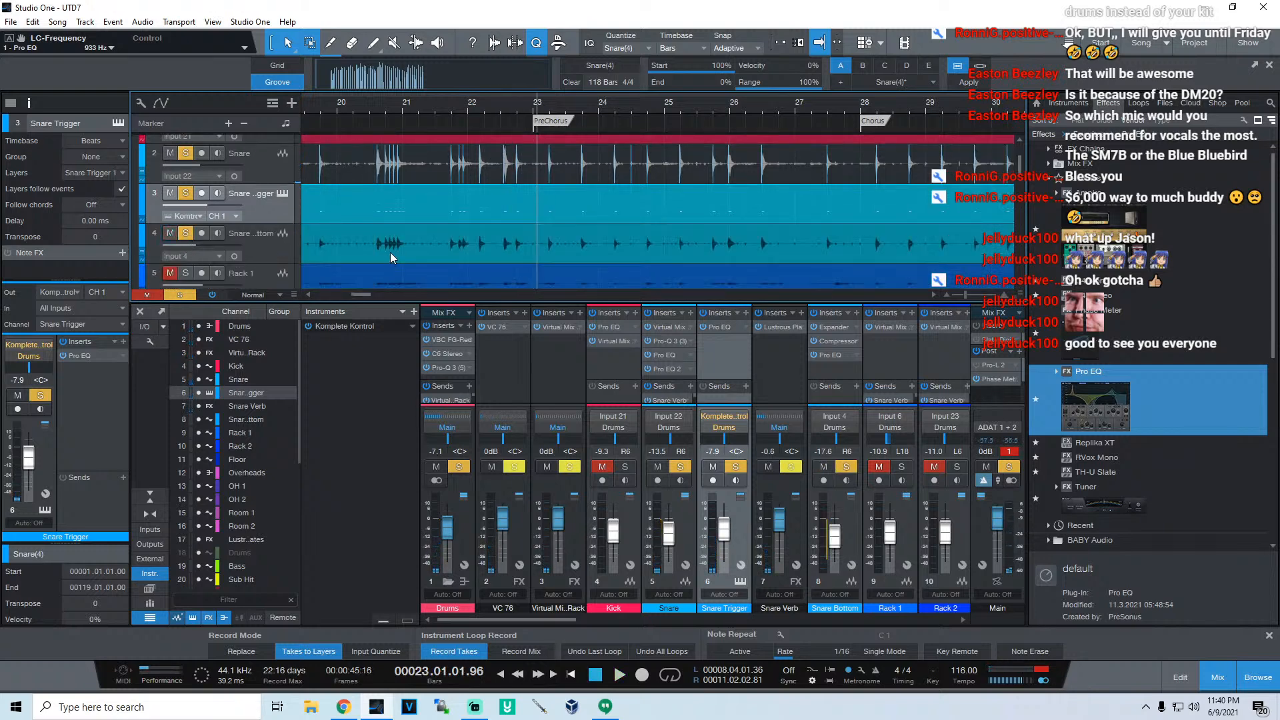
scroll(390, 252, "up", 1)
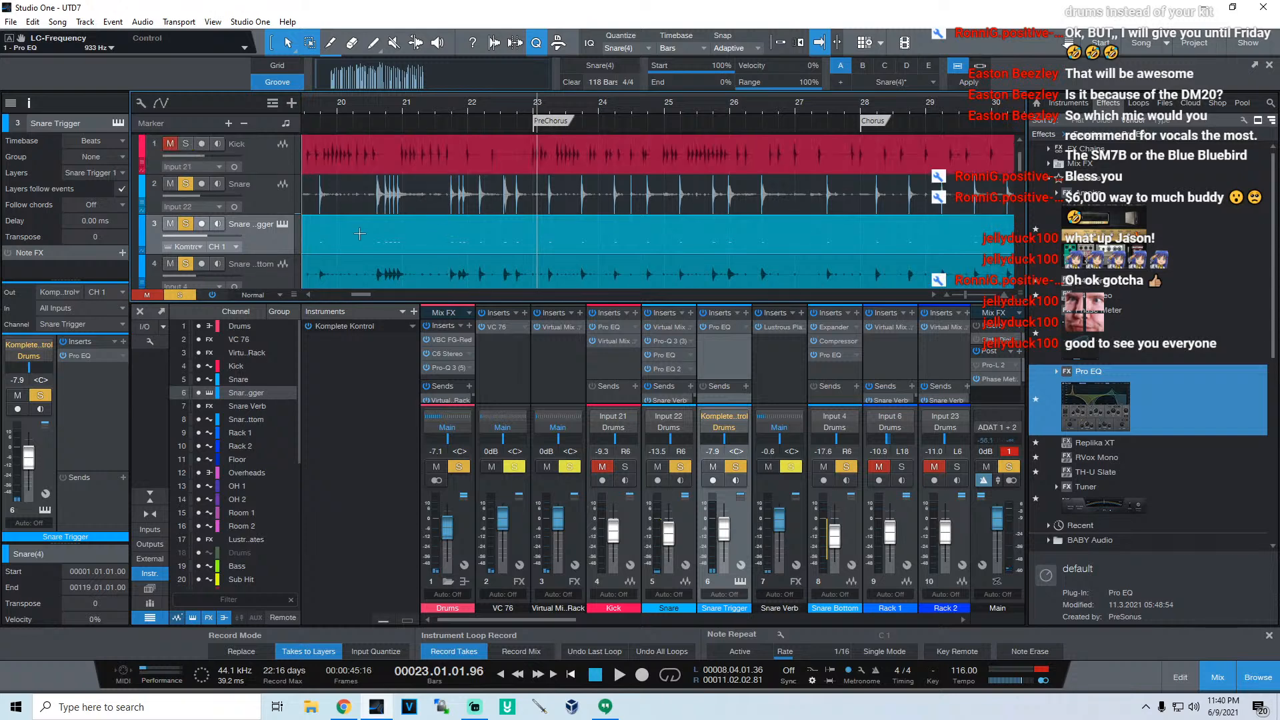
left_click(359, 103)
key("space")
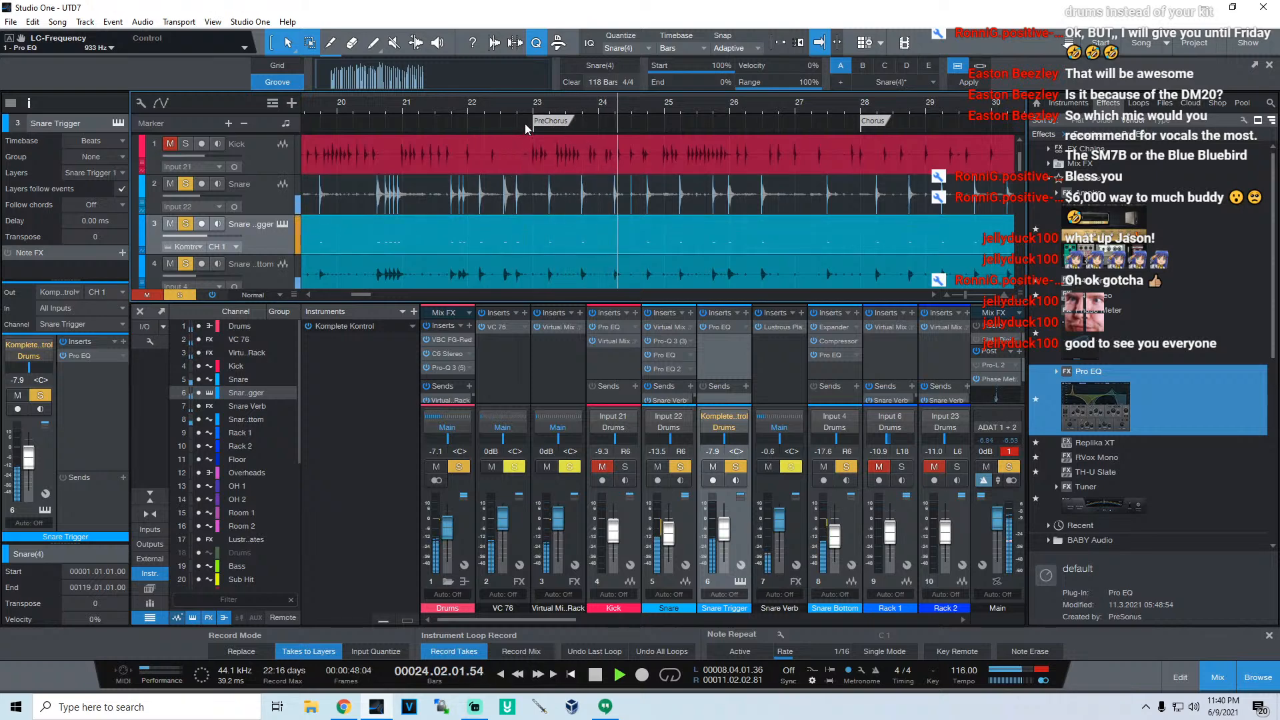
Step: Clear the snare solos, solo the Drums folder, and compare the drums without and with the Snare Trigger during playback
left_click(185, 224)
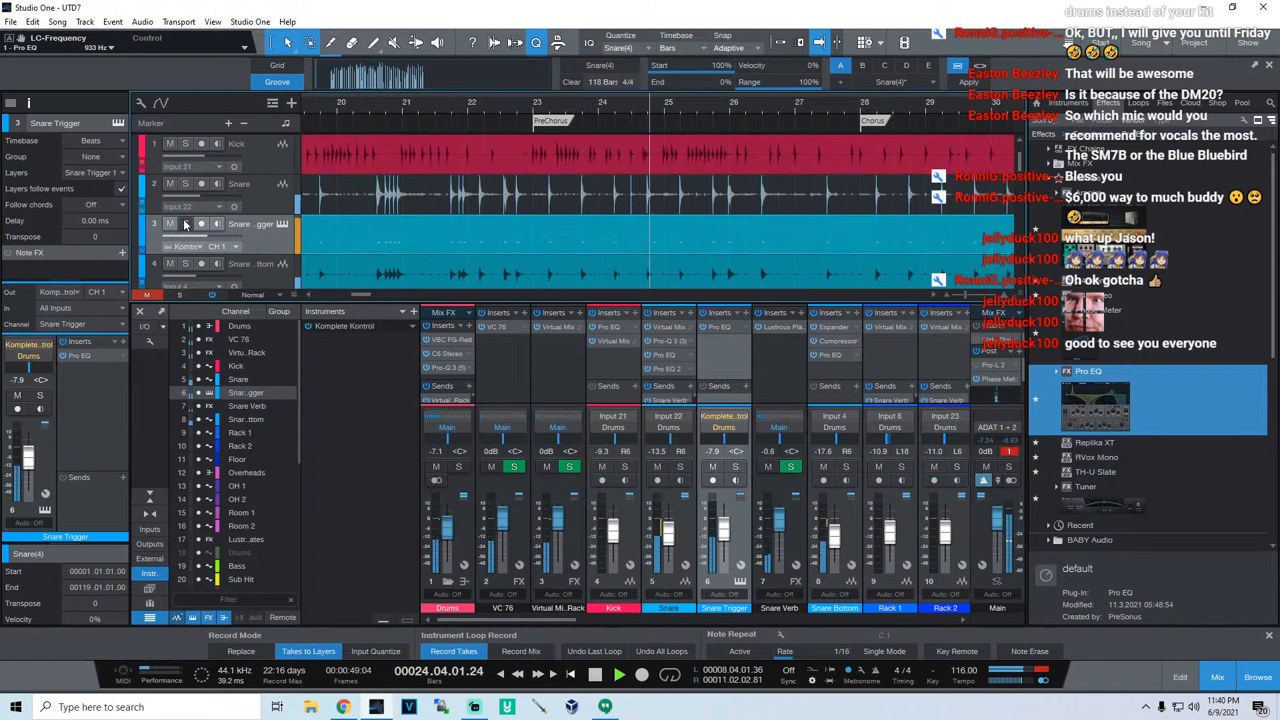
scroll(189, 151, "up", 1)
left_click(178, 143)
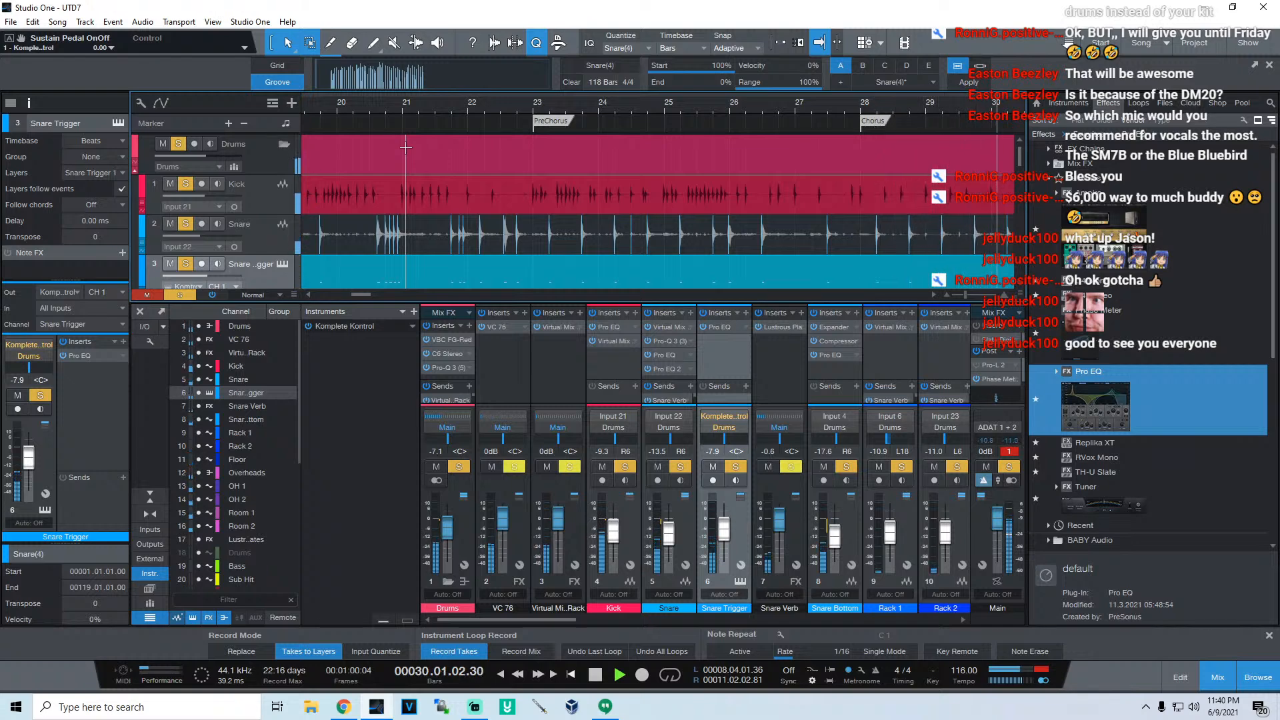
left_click(185, 264)
left_click(185, 264)
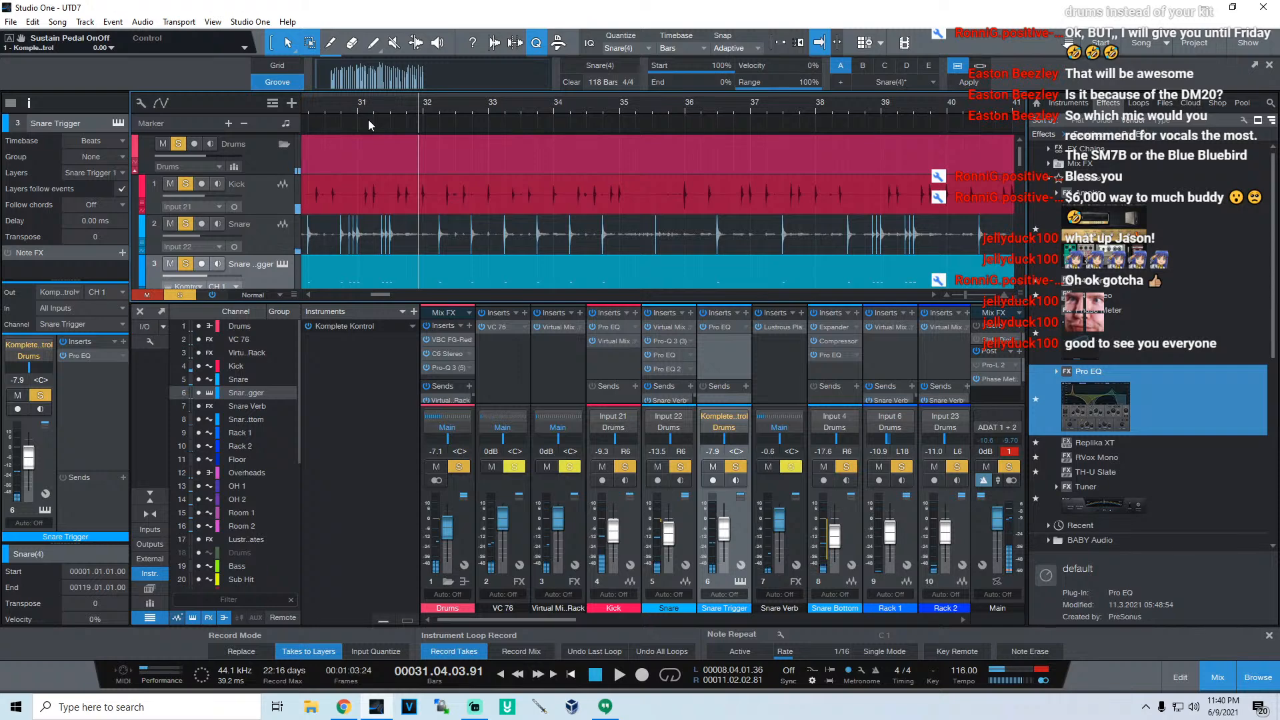
Step: Play the soloed drums from bar 26 into the Chorus to check the blended snare
left_click_drag(374, 102, 503, 95)
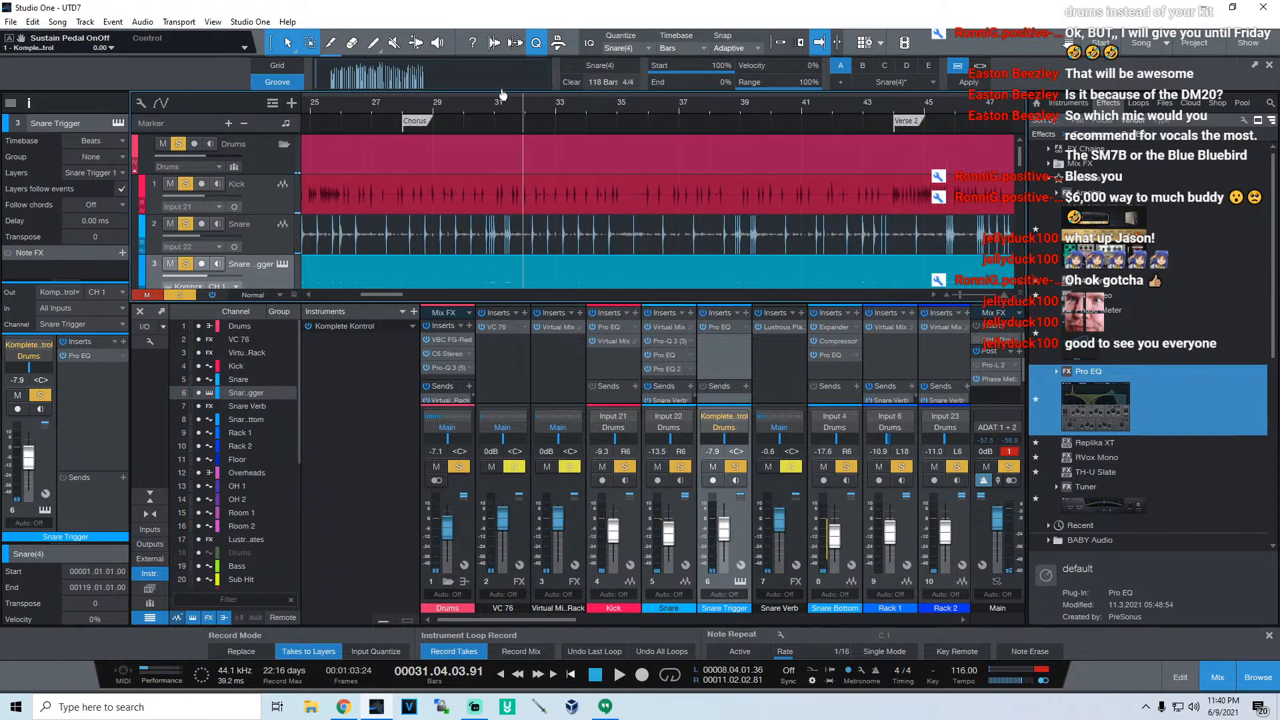
left_click(378, 107)
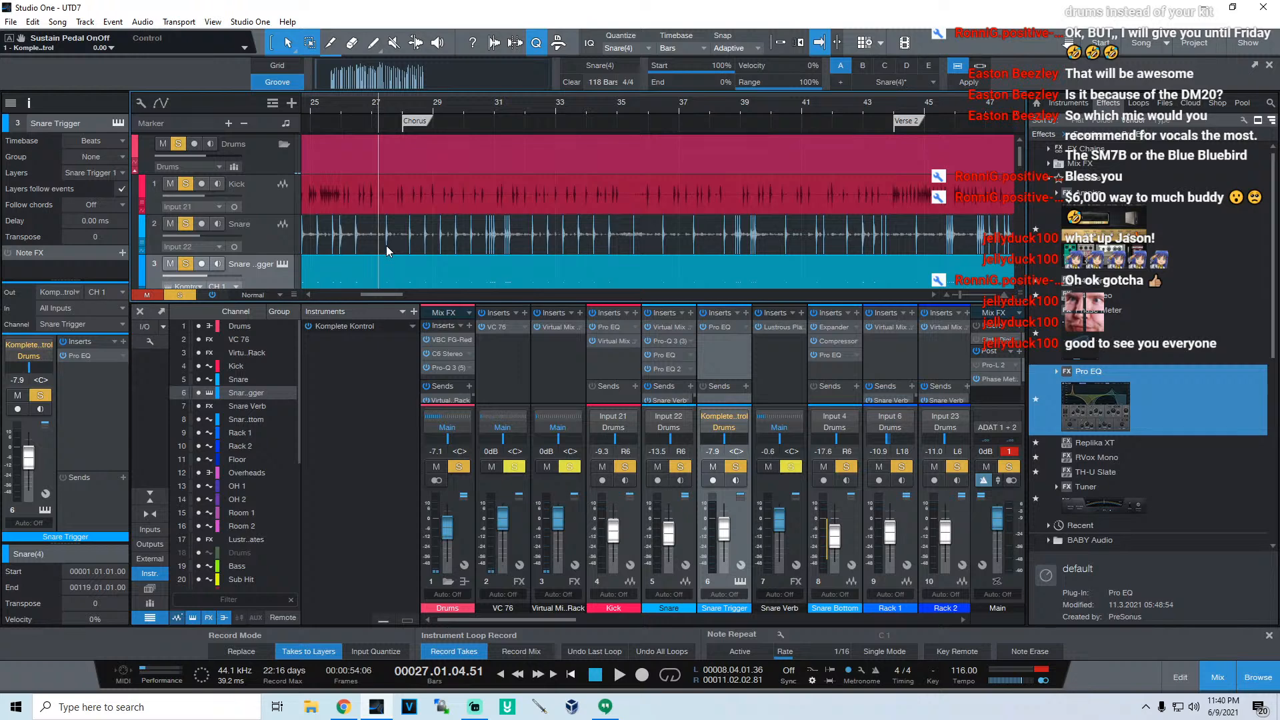
left_click(264, 240)
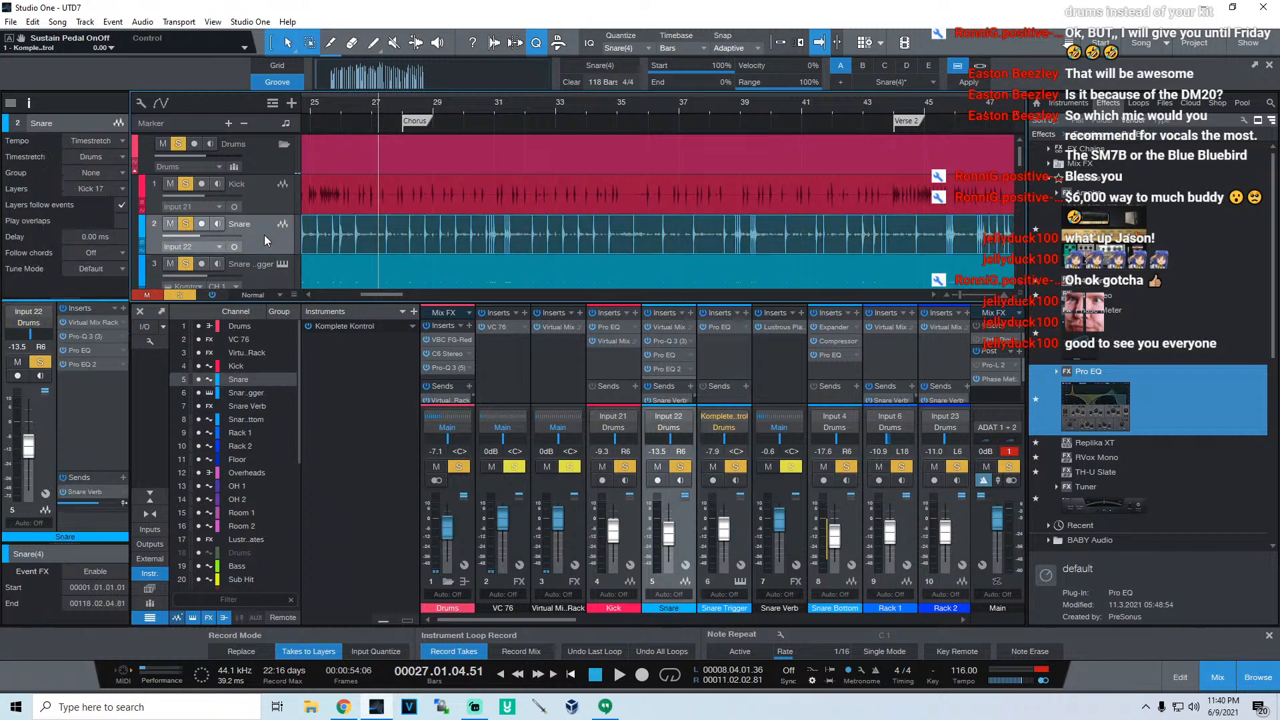
left_click(261, 276)
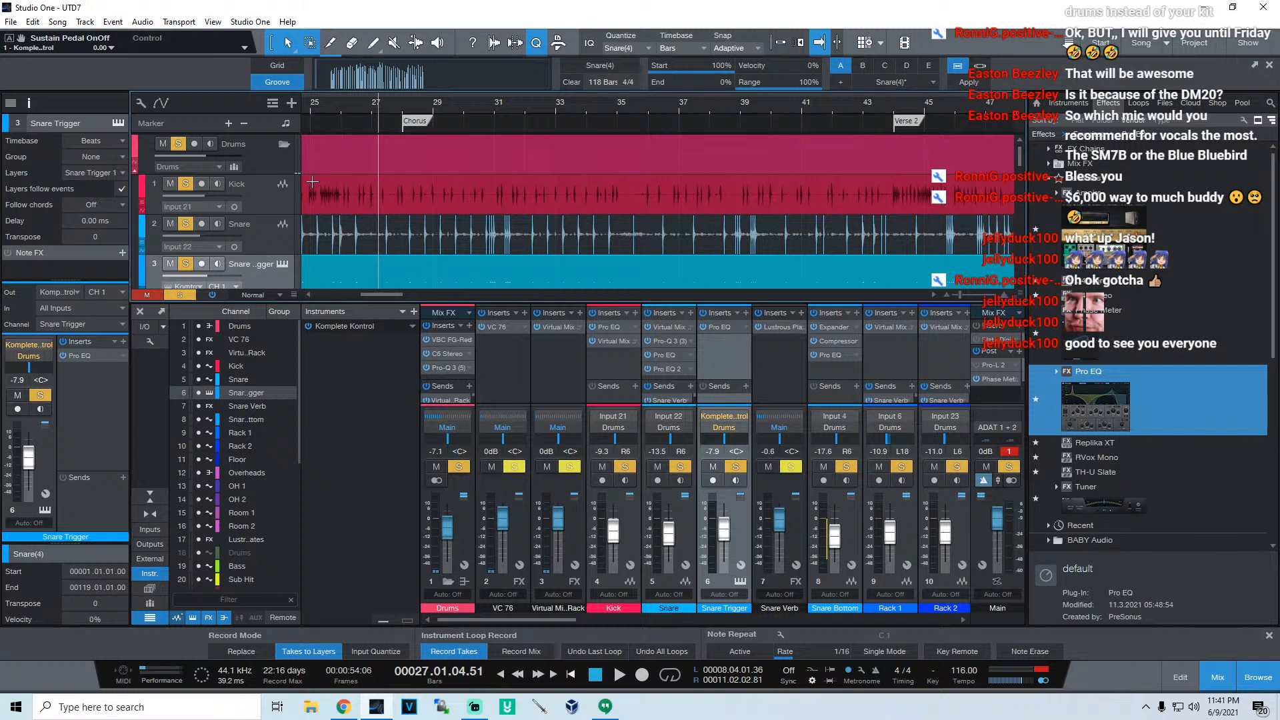
left_click(359, 105)
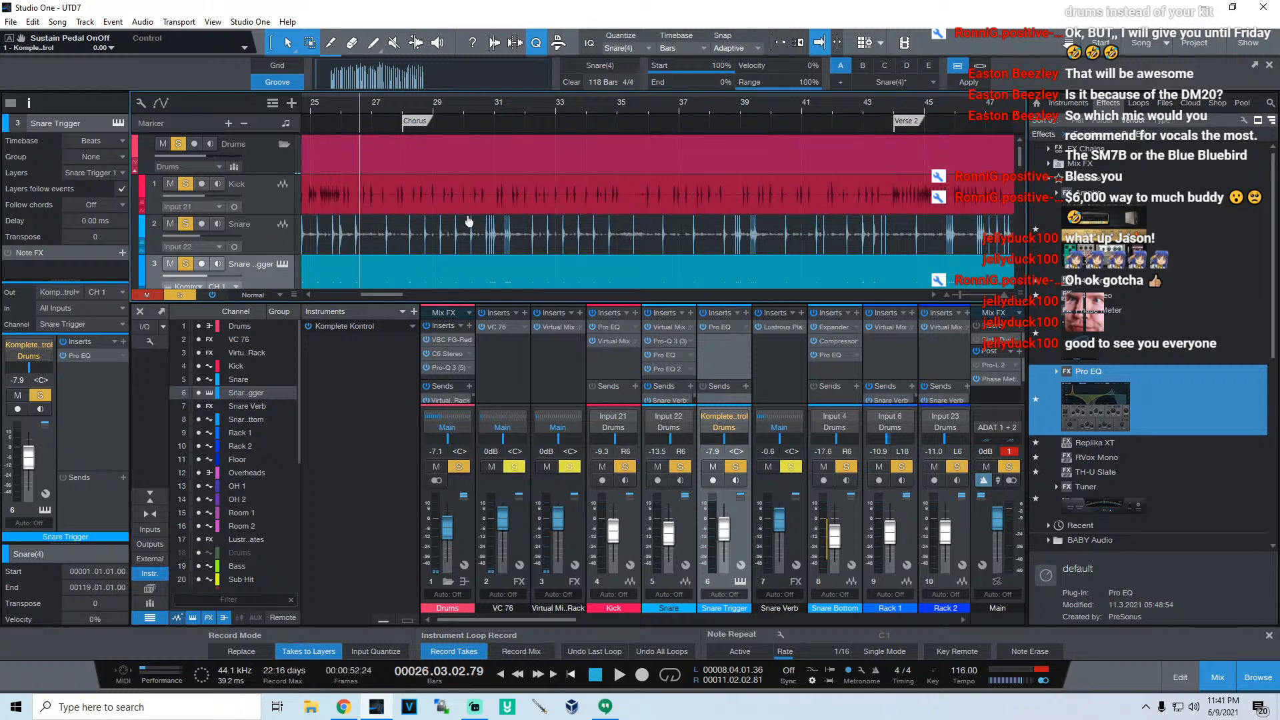
key("space")
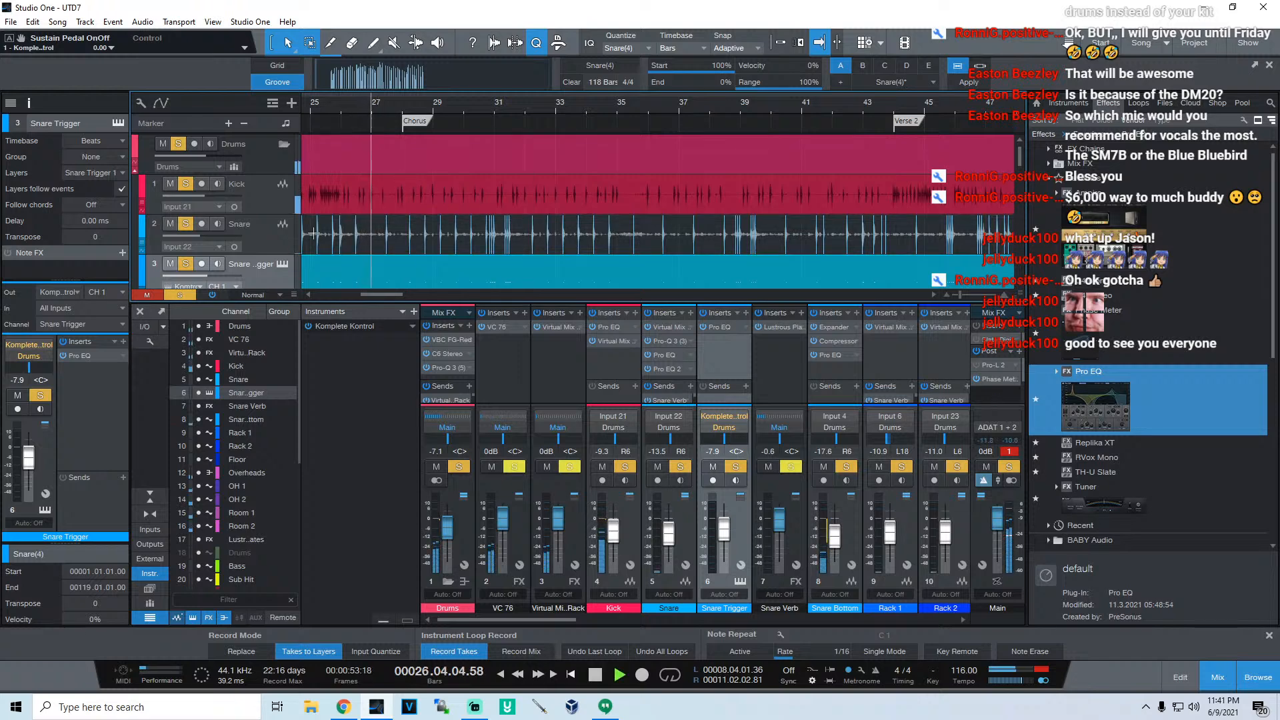
scroll(329, 115, "down", 8)
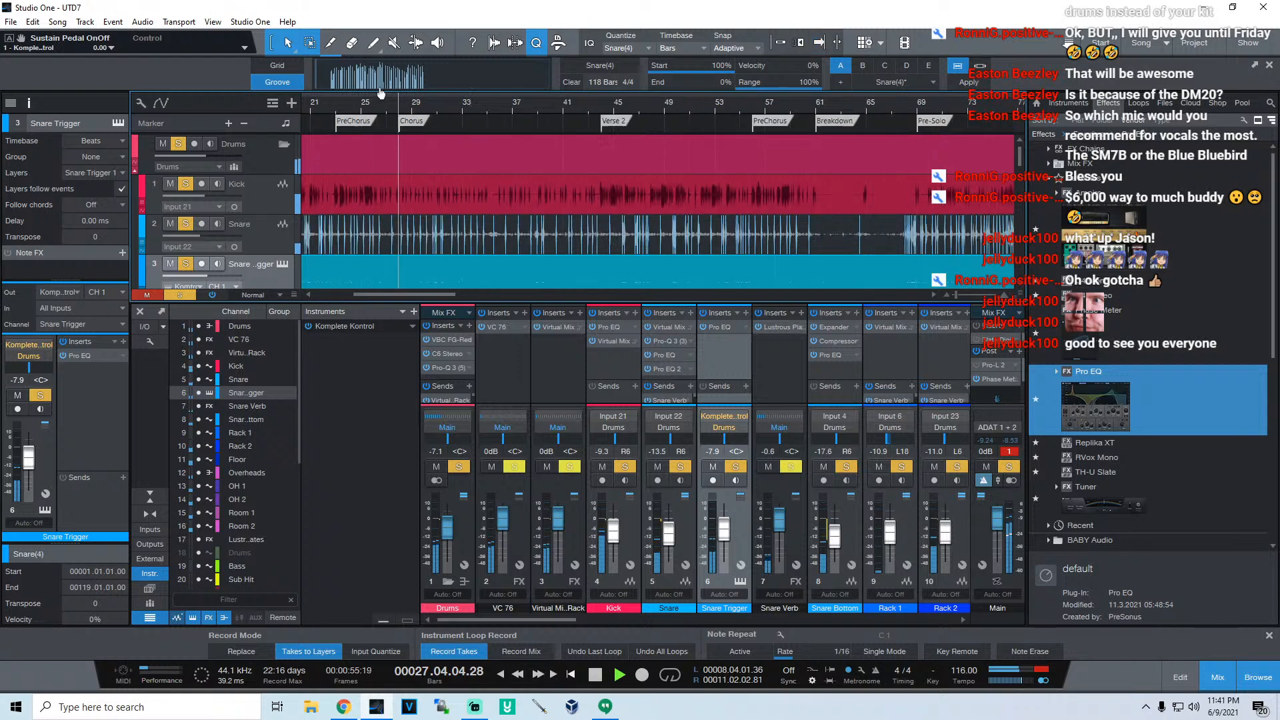
key("space")
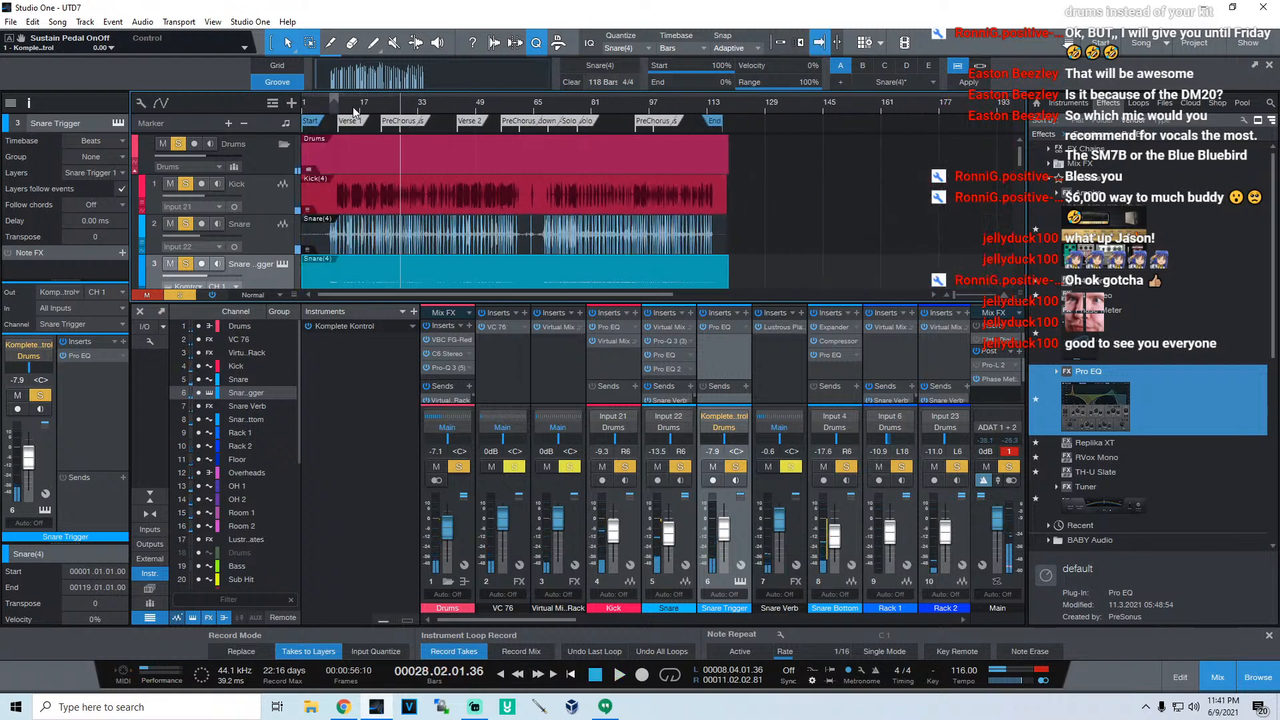
Step: Clear the Drums solo and play the full mix from the start of the song
scroll(353, 106, "up", 3)
scroll(449, 127, "up", 2)
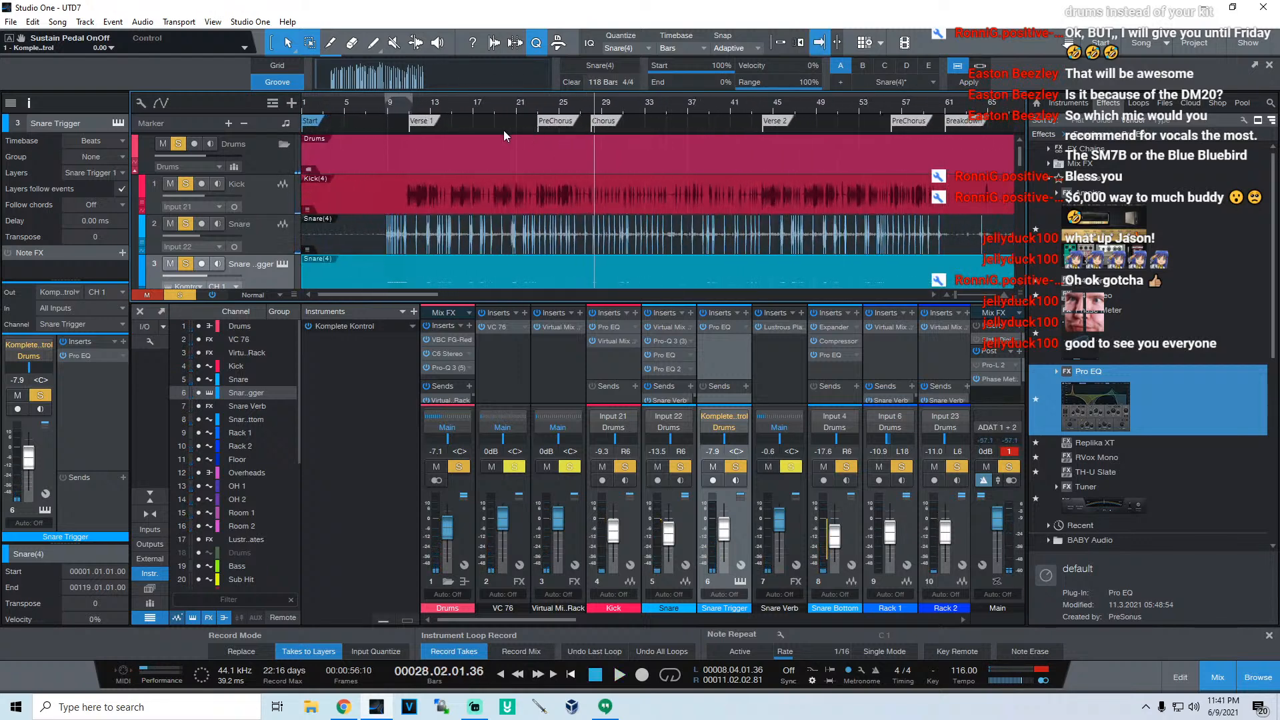
left_click(343, 107)
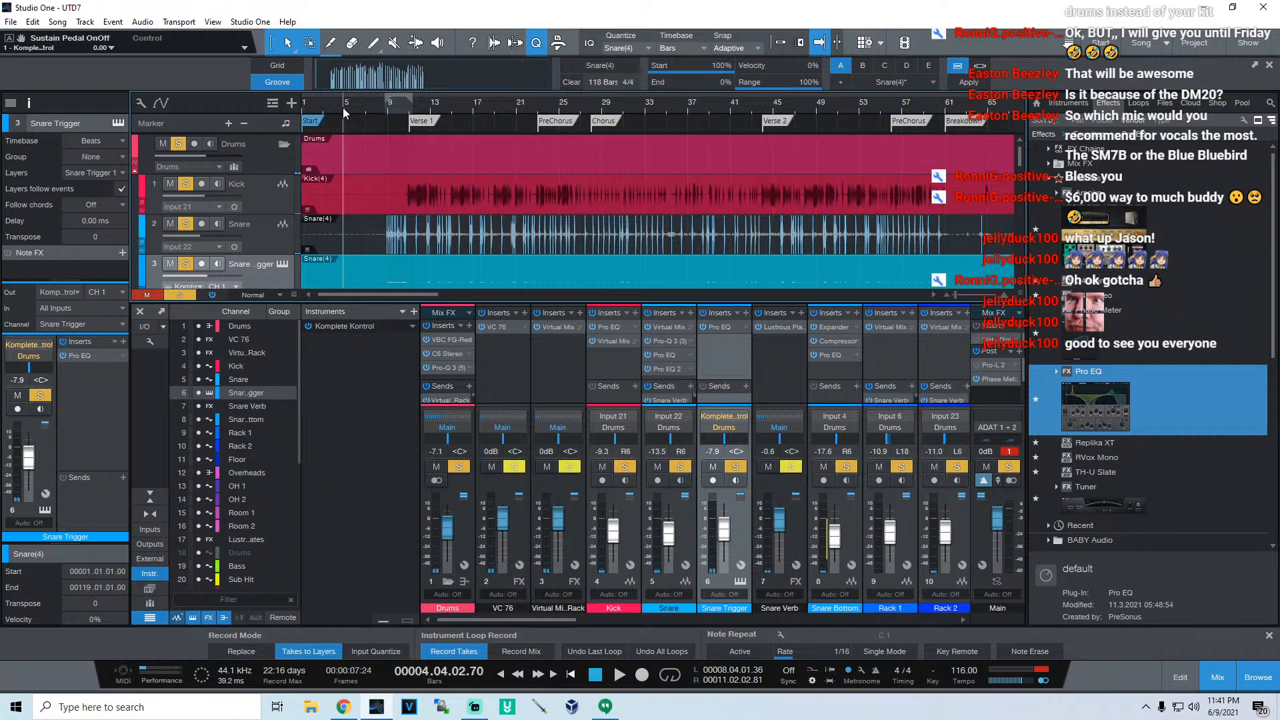
left_click(185, 184)
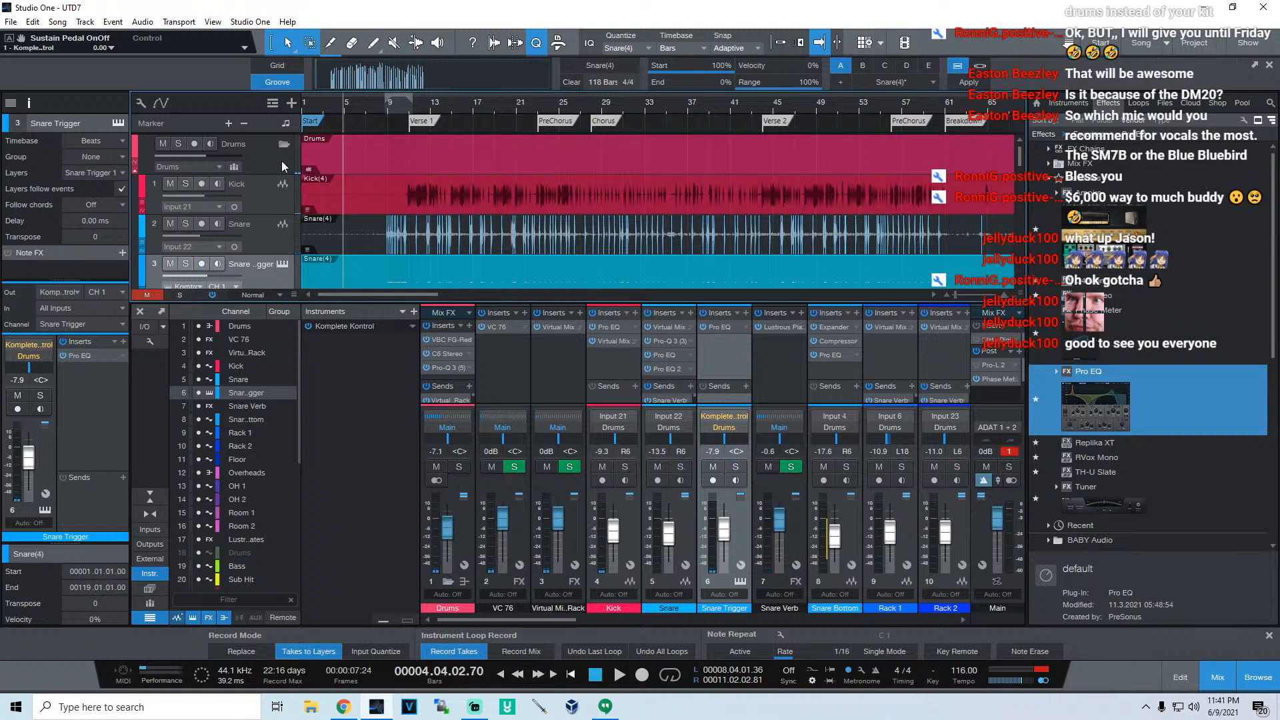
key("Home")
key("space")
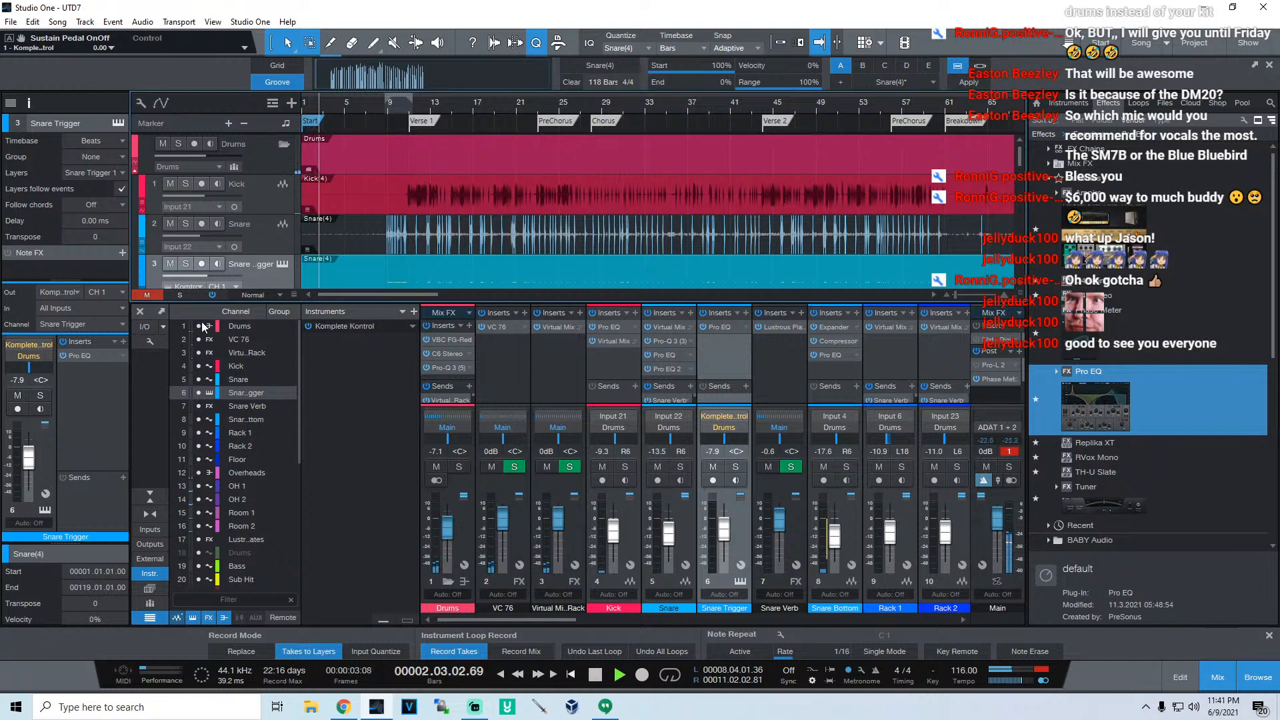
Step: Hide the mixer console, stop playback before bar 8, and save the song
left_click(140, 312)
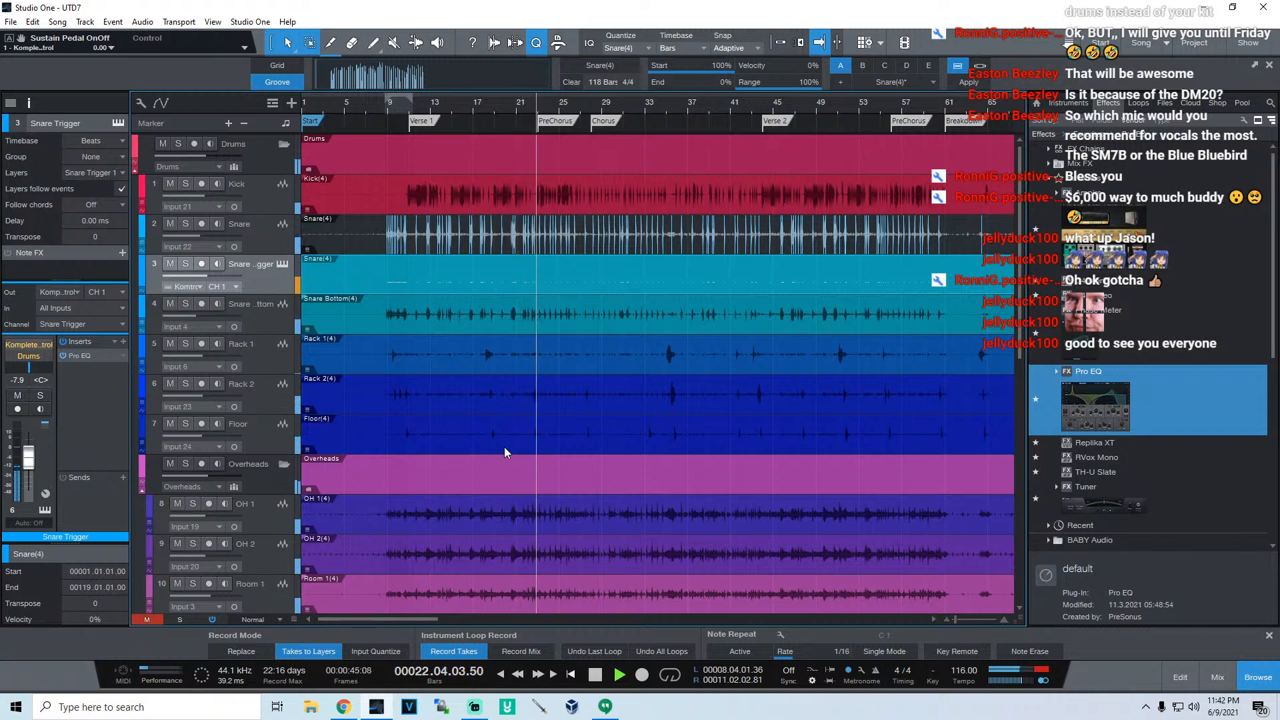
key("space")
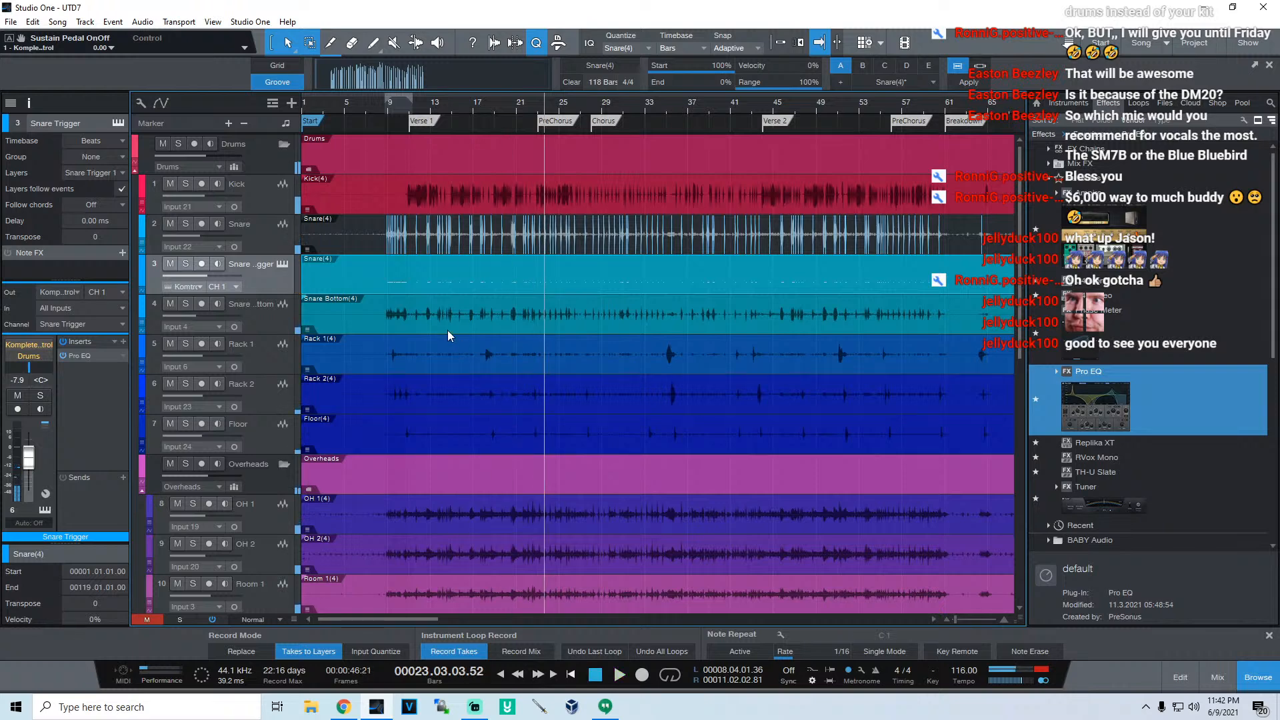
left_click(375, 108)
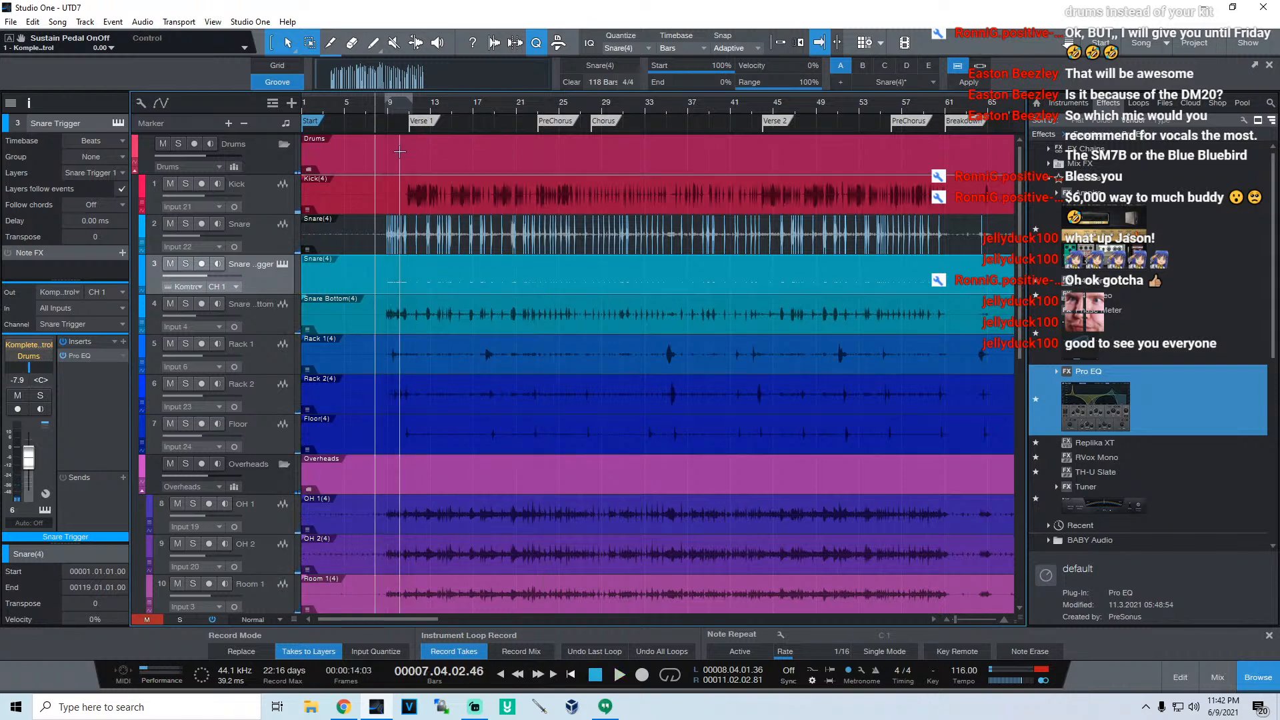
key("ctrl+s")
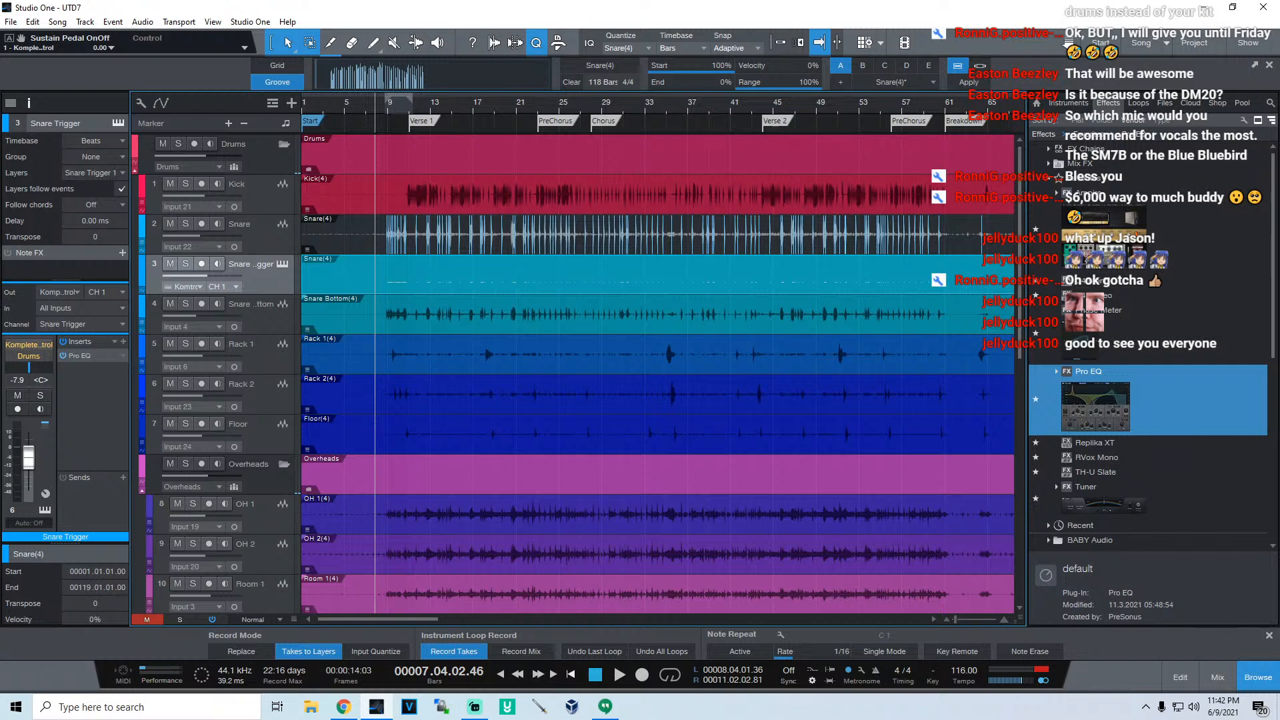
Step: Play the mix from bar 7, mute the Snare Trigger track for comparison, and move the cursor to bar 12
left_click(367, 101)
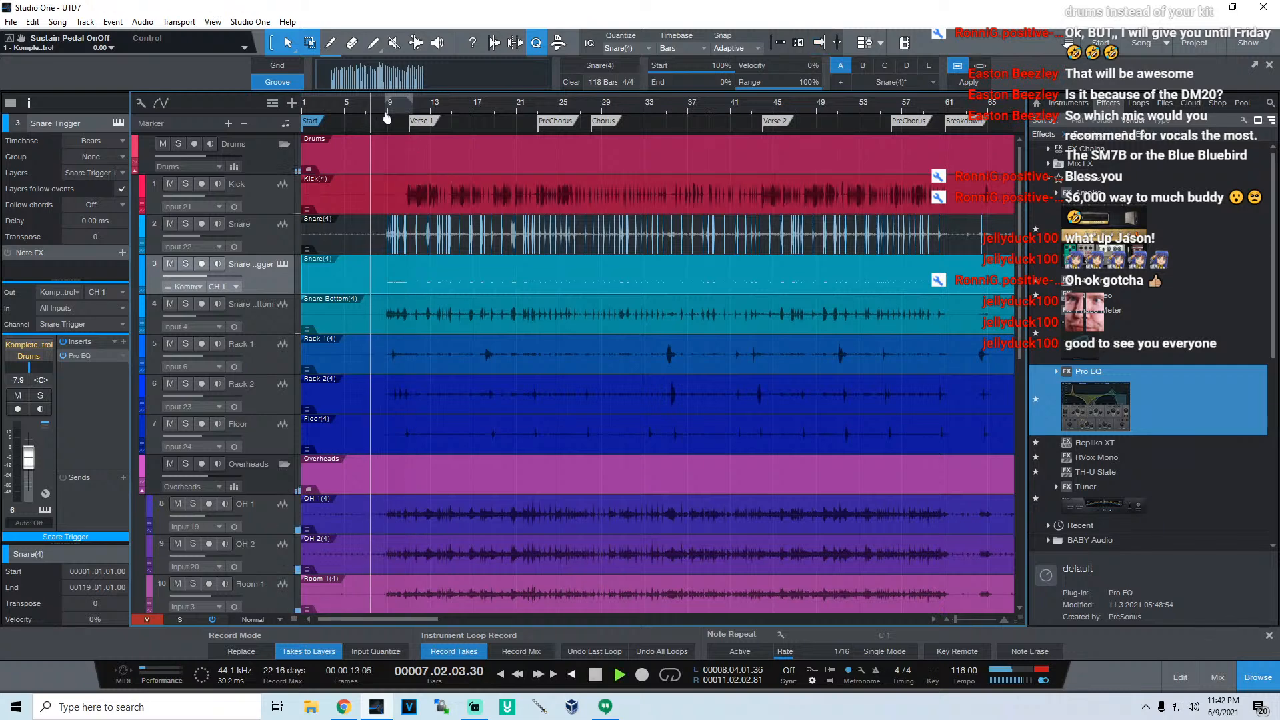
left_click_drag(386, 114, 422, 141)
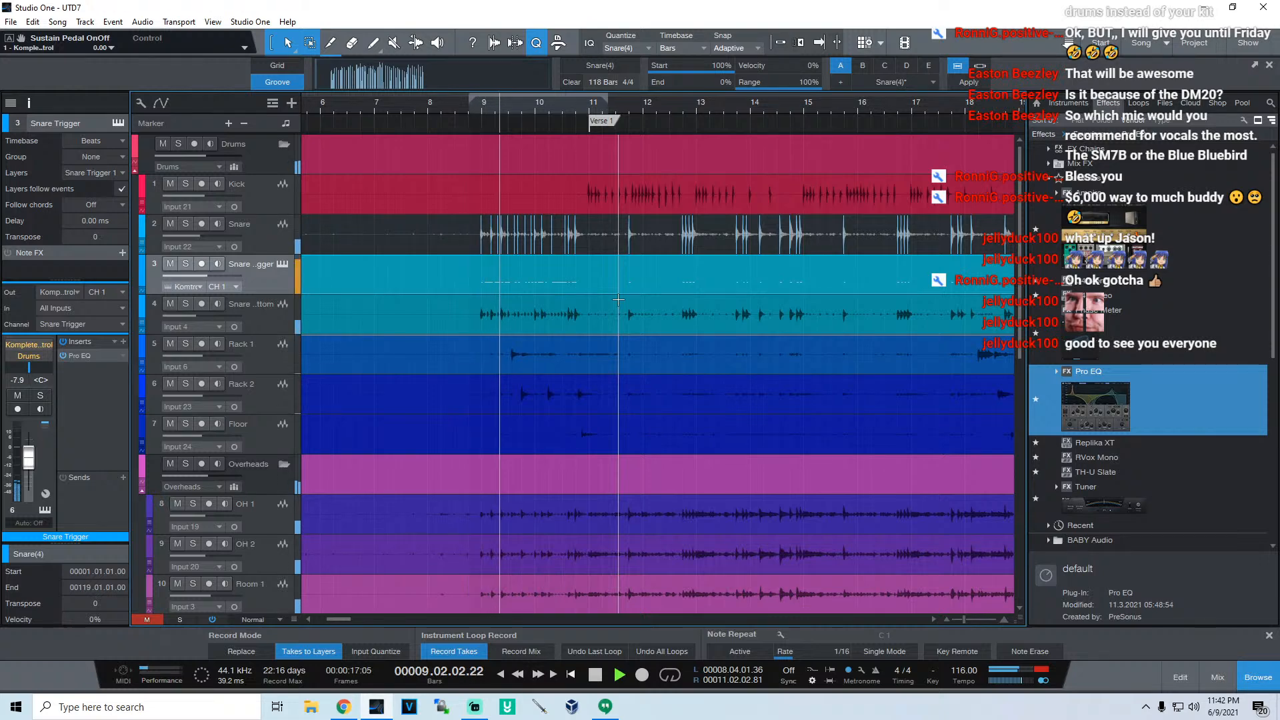
key("w")
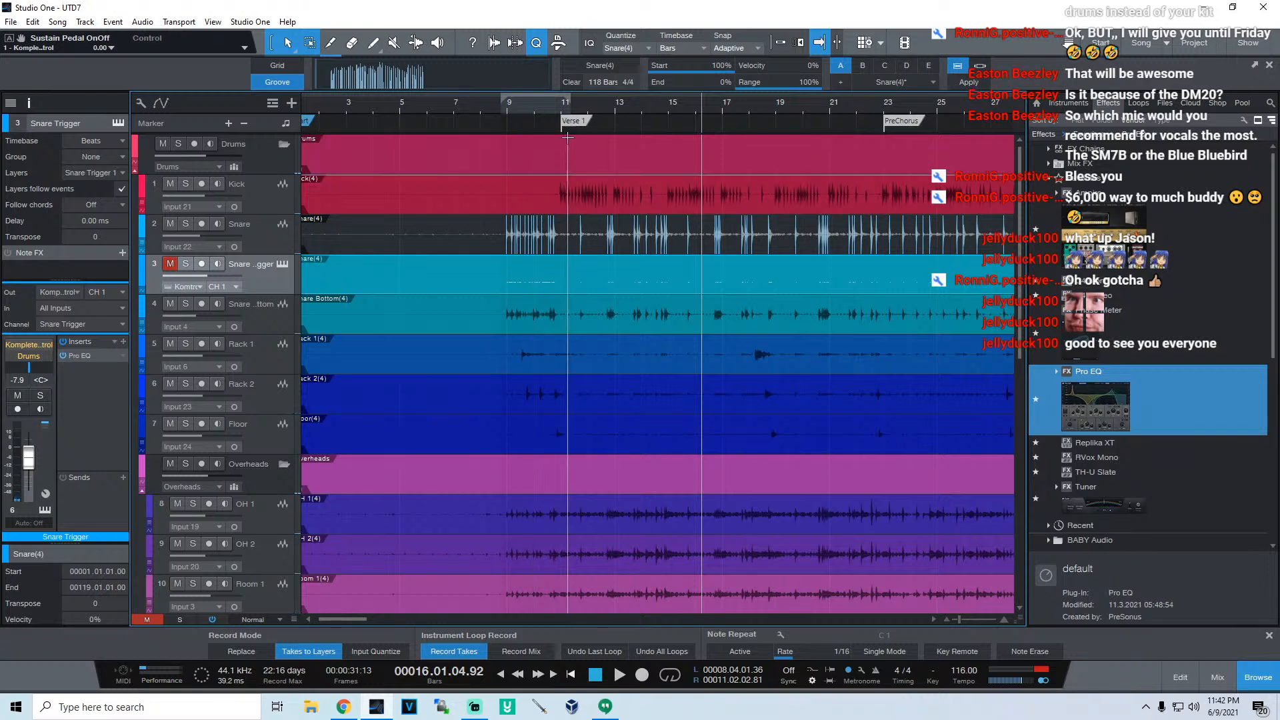
left_click(603, 102)
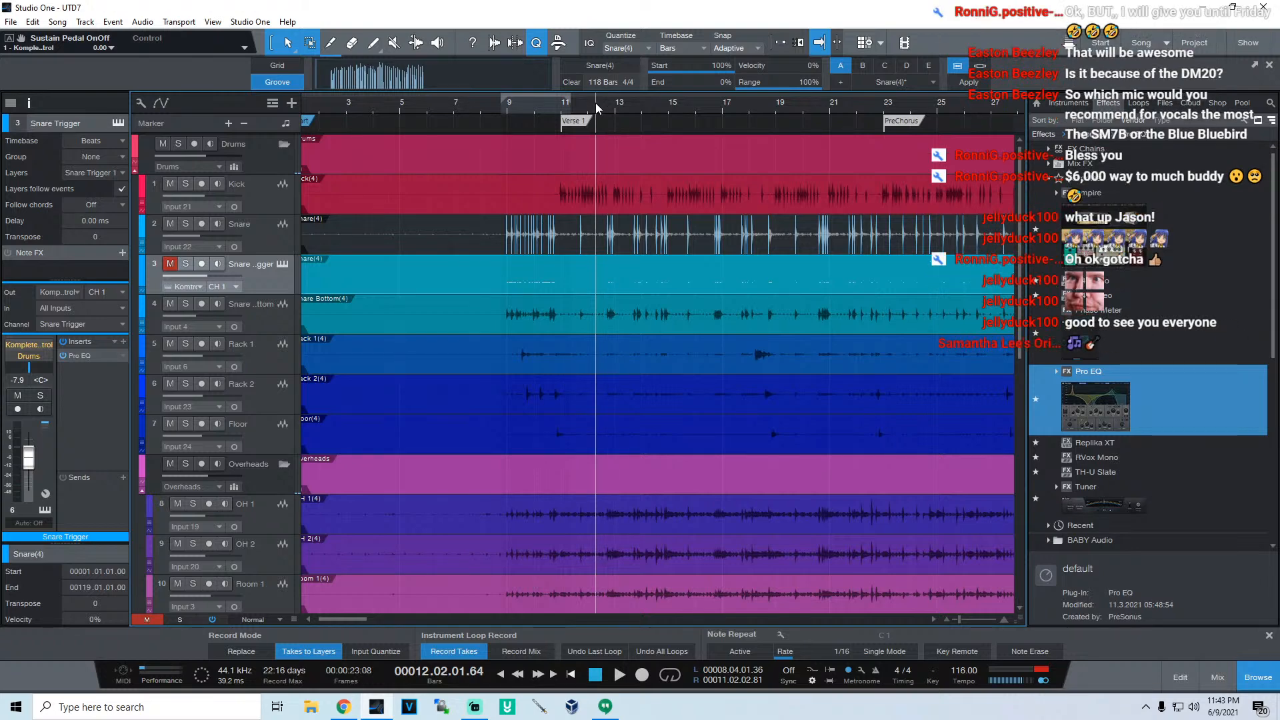
Step: Play the mix from bar 12, unmute the Snare Trigger track, and temporarily mute Snare and Snare Bottom to compare, stopping at bar 22
left_click_drag(601, 101, 619, 125)
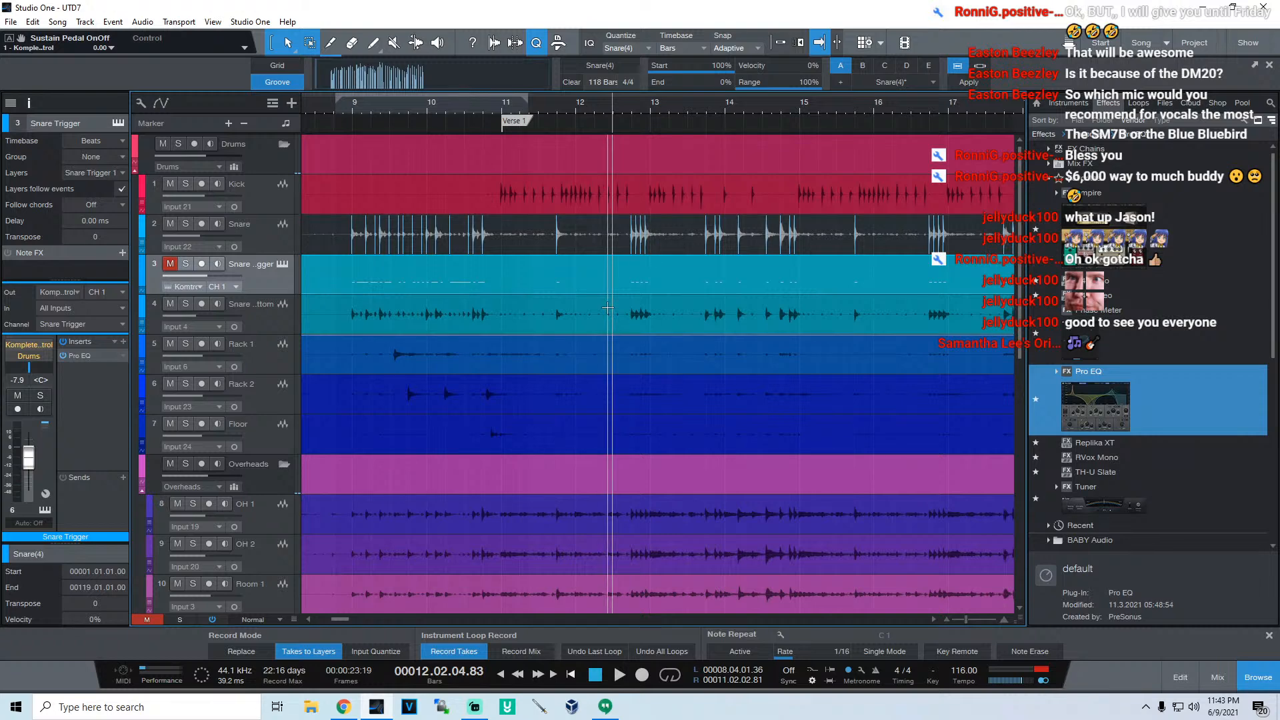
key("space")
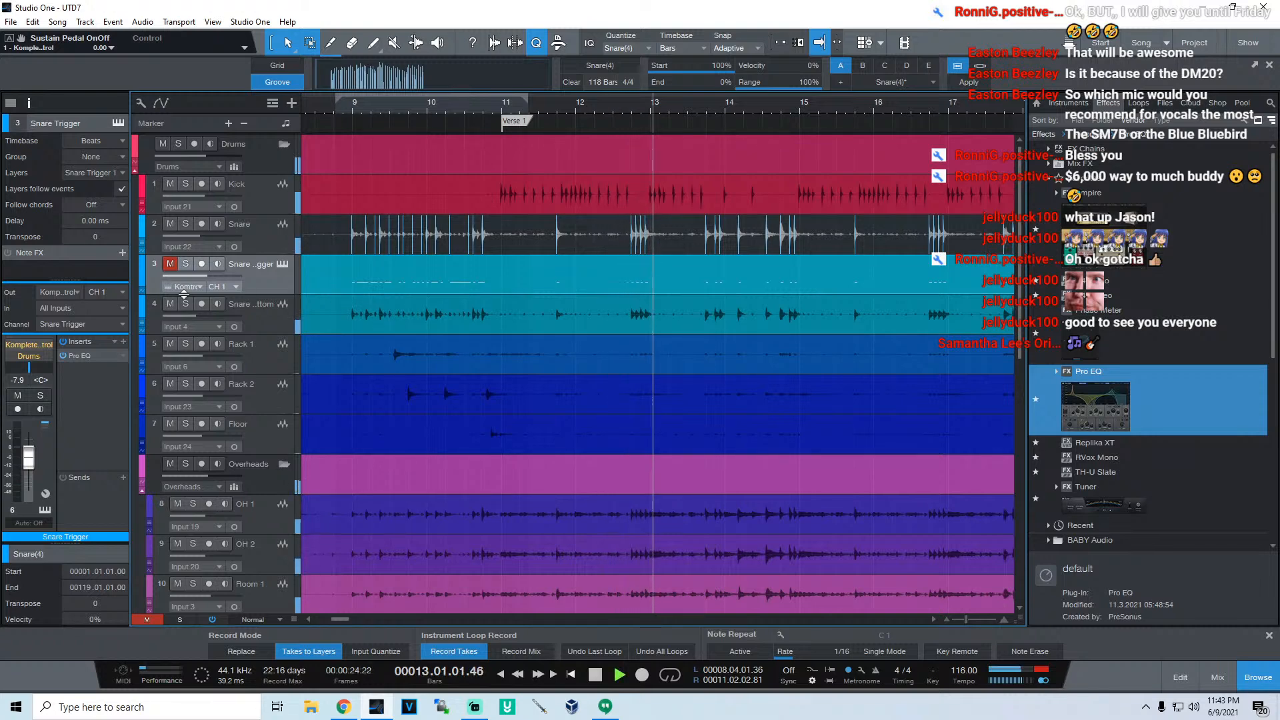
left_click(176, 258)
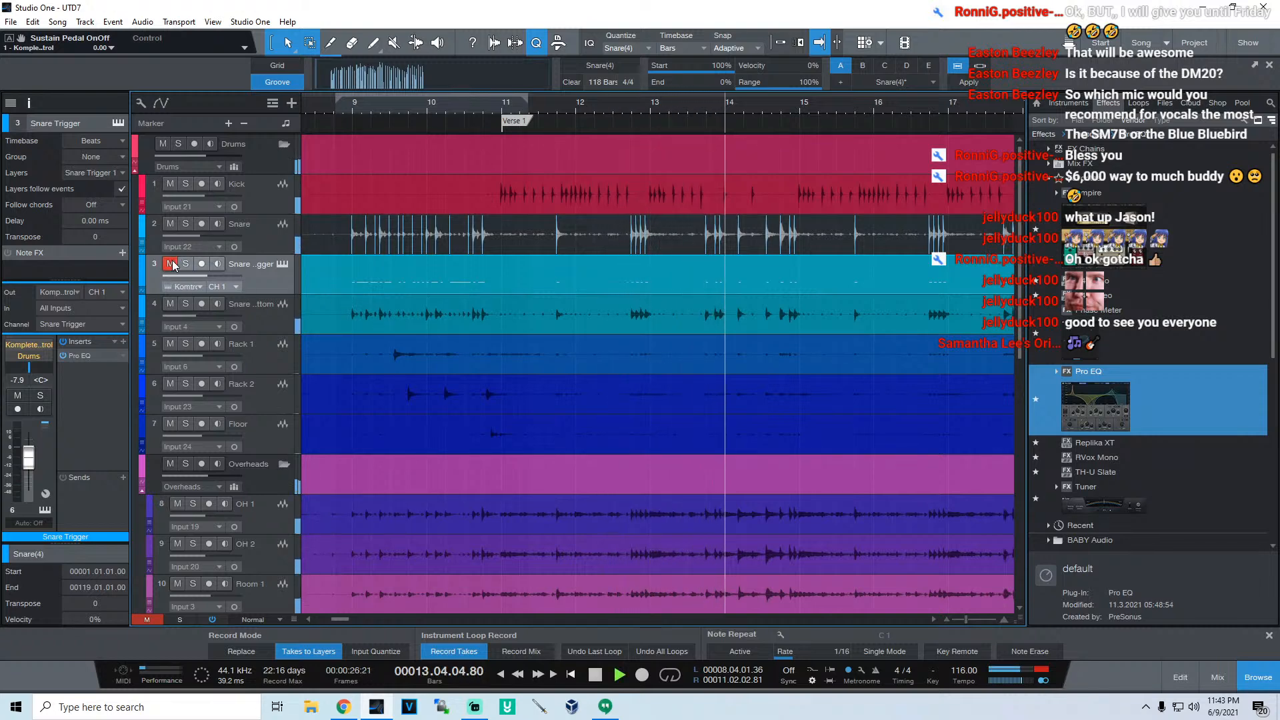
left_click(171, 224)
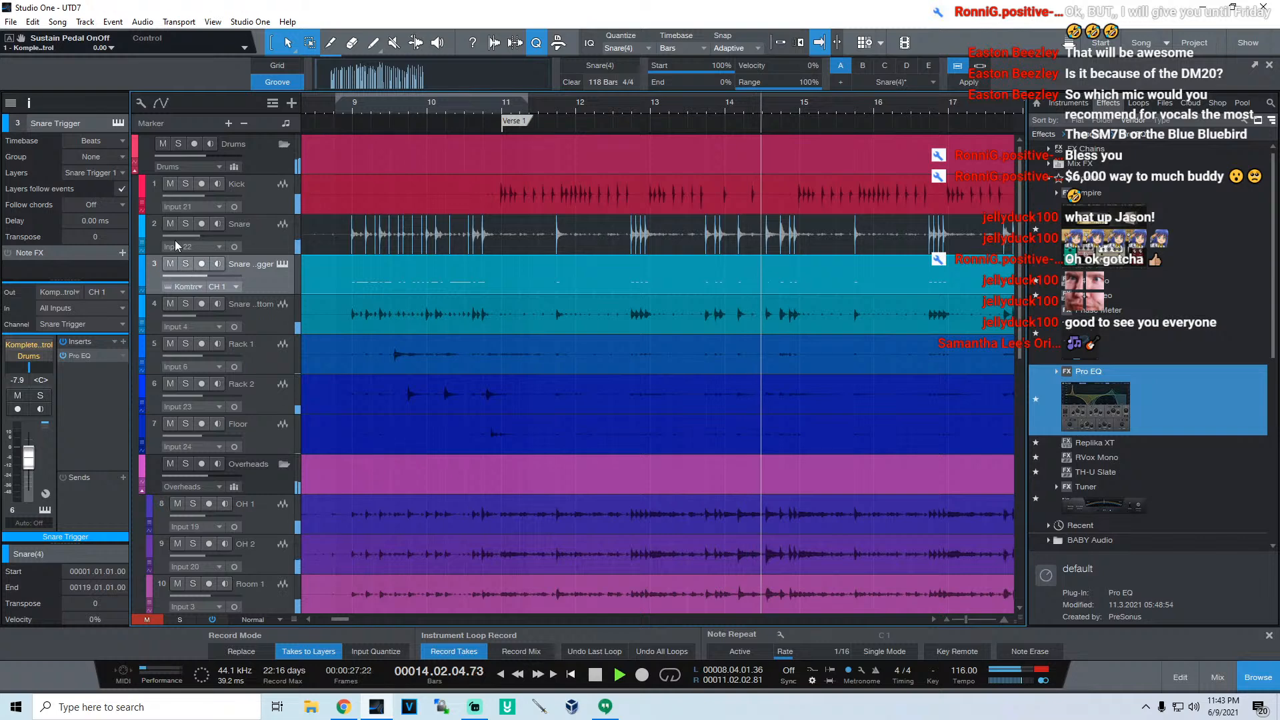
left_click(171, 304)
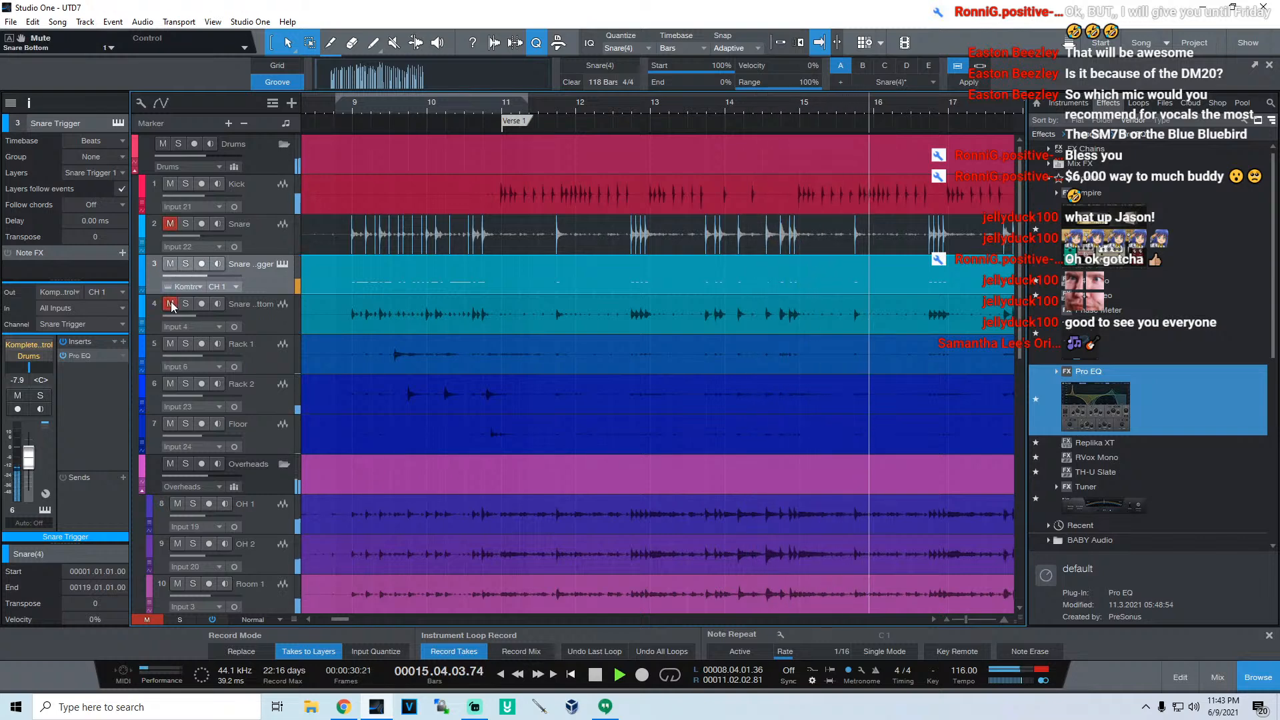
left_click(170, 305)
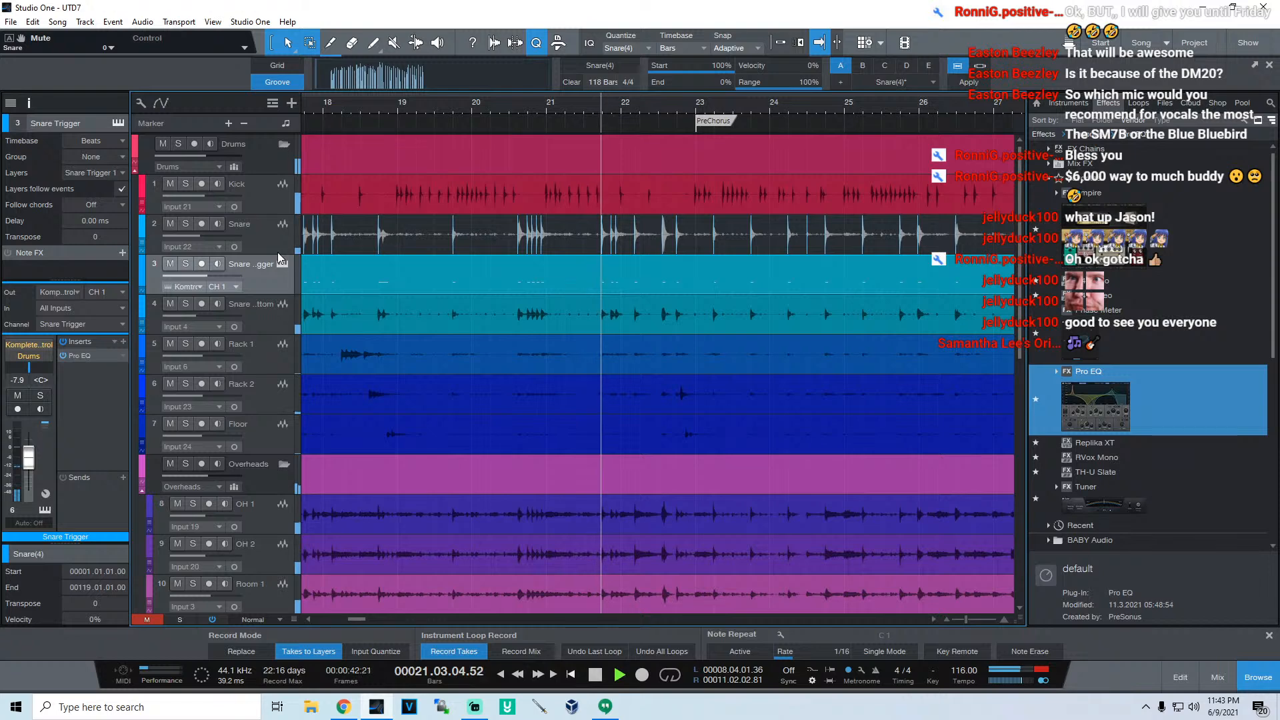
key("space")
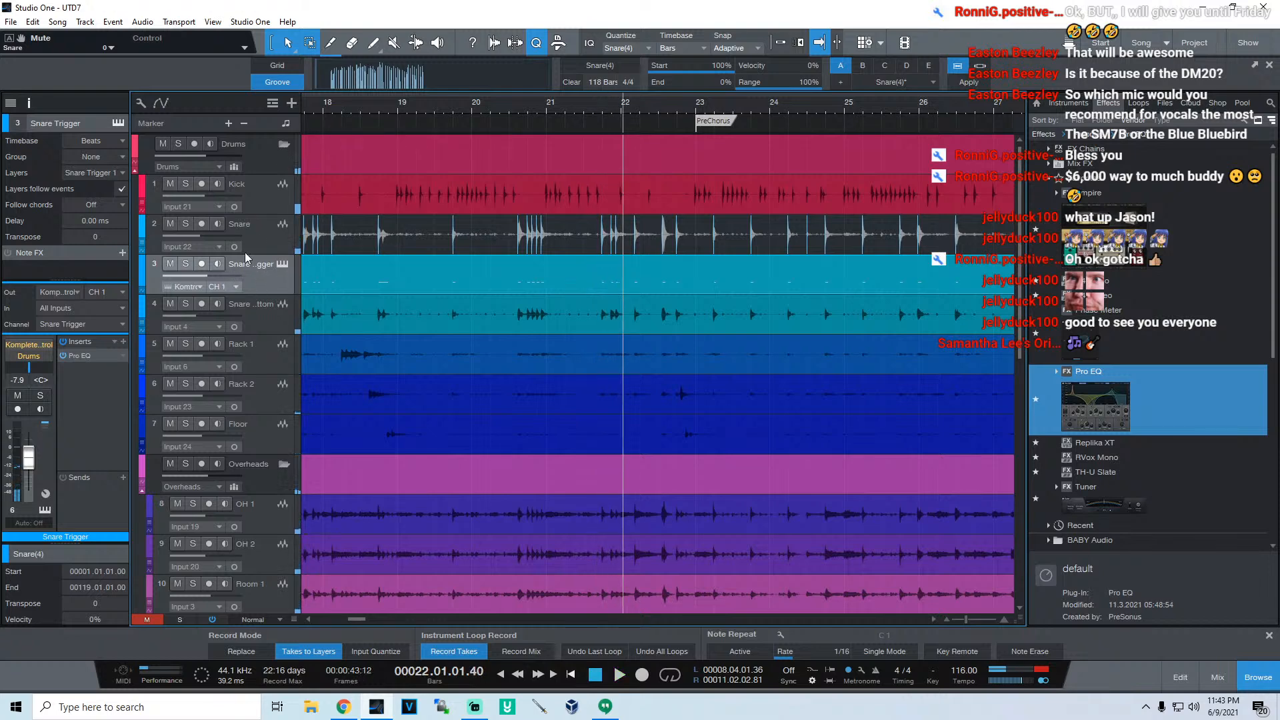
Step: Select the Snare, Snare Trigger and Snare Bottom tracks and lower their volumes together, bringing Snare Bottom to -21.2 dB while checking the mix in playback
left_click(258, 234)
left_click(252, 322, "shift")
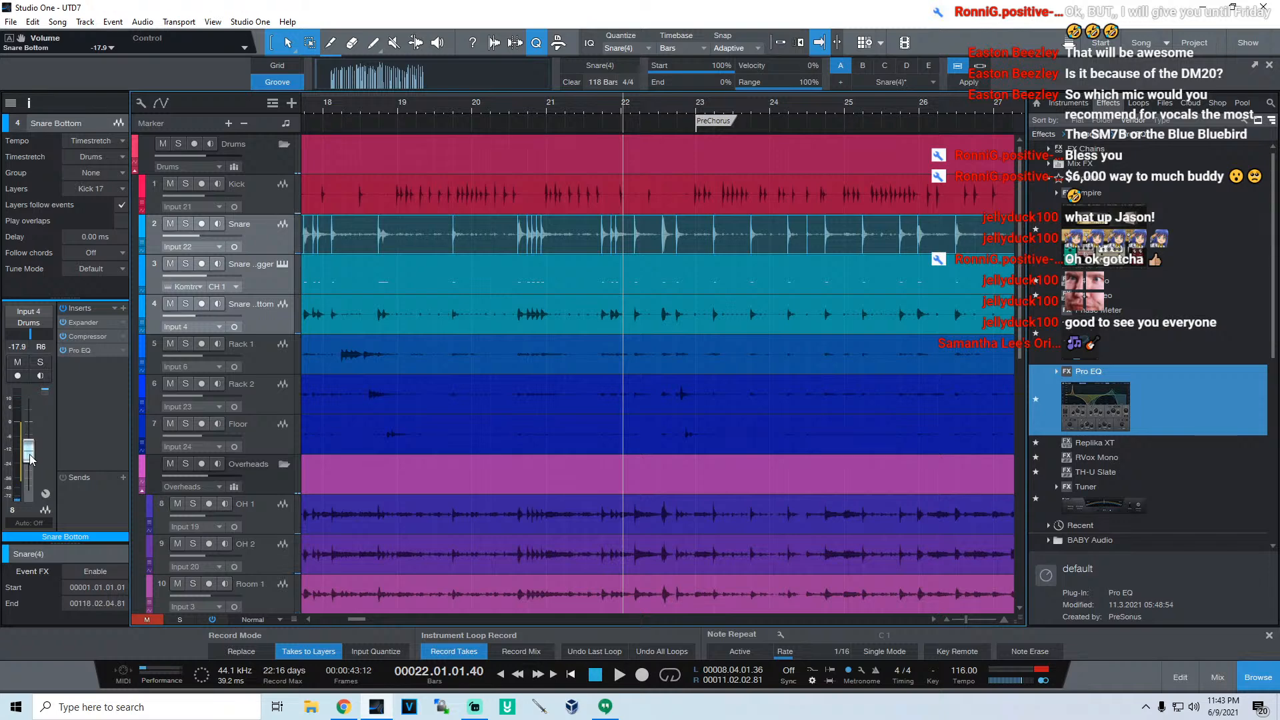
left_click_drag(34, 478, 38, 502)
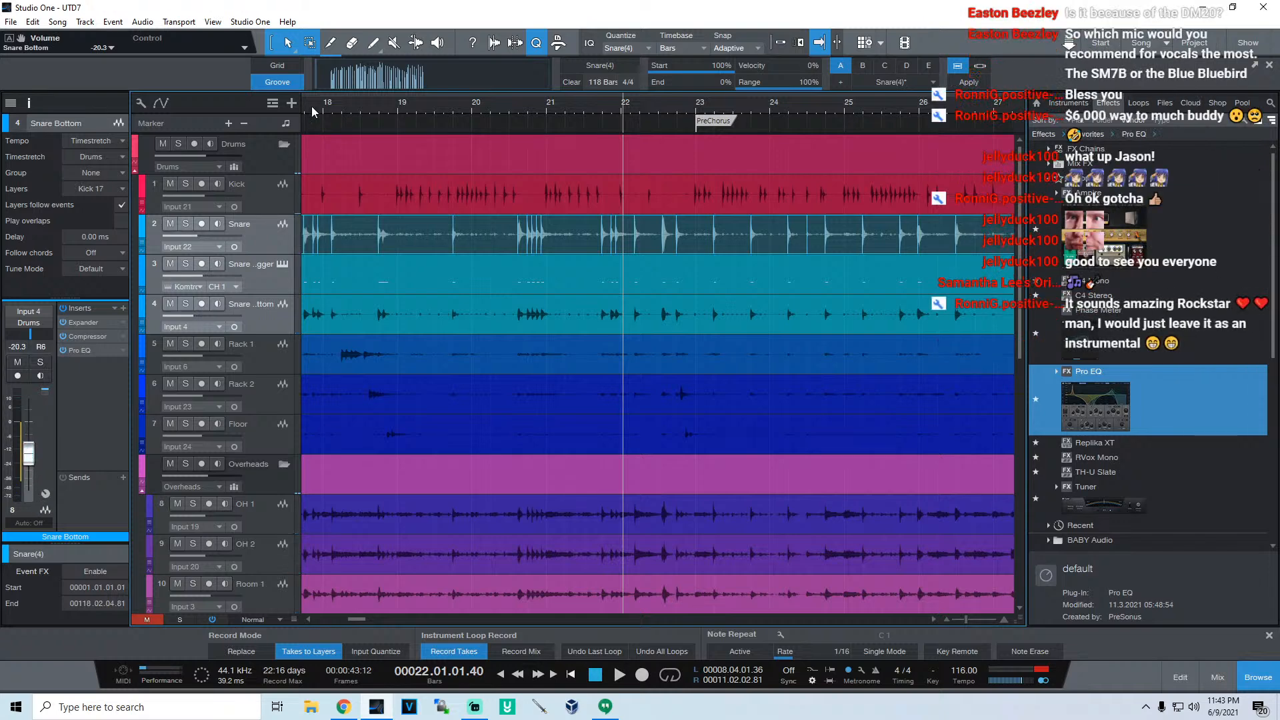
double_click(341, 107)
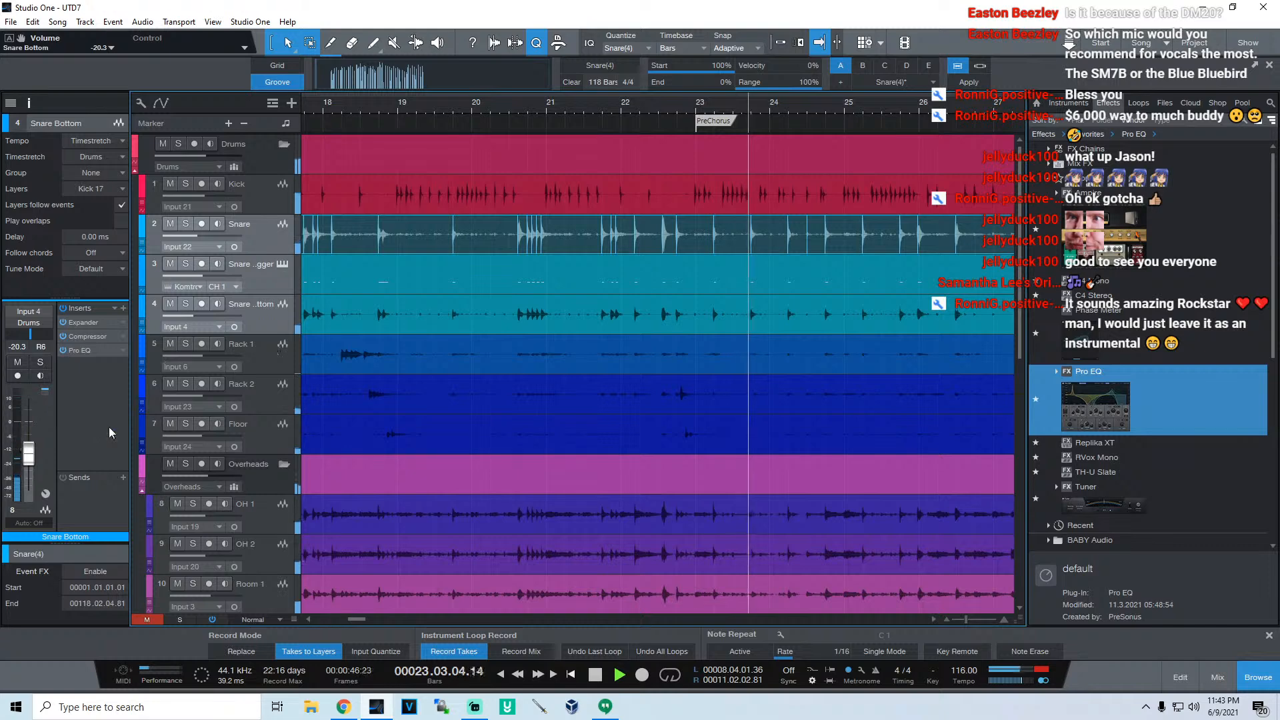
mouse_move(28, 453)
left_mouse_down()
mouse_move(28, 500)
mouse_move(29, 469)
left_mouse_up()
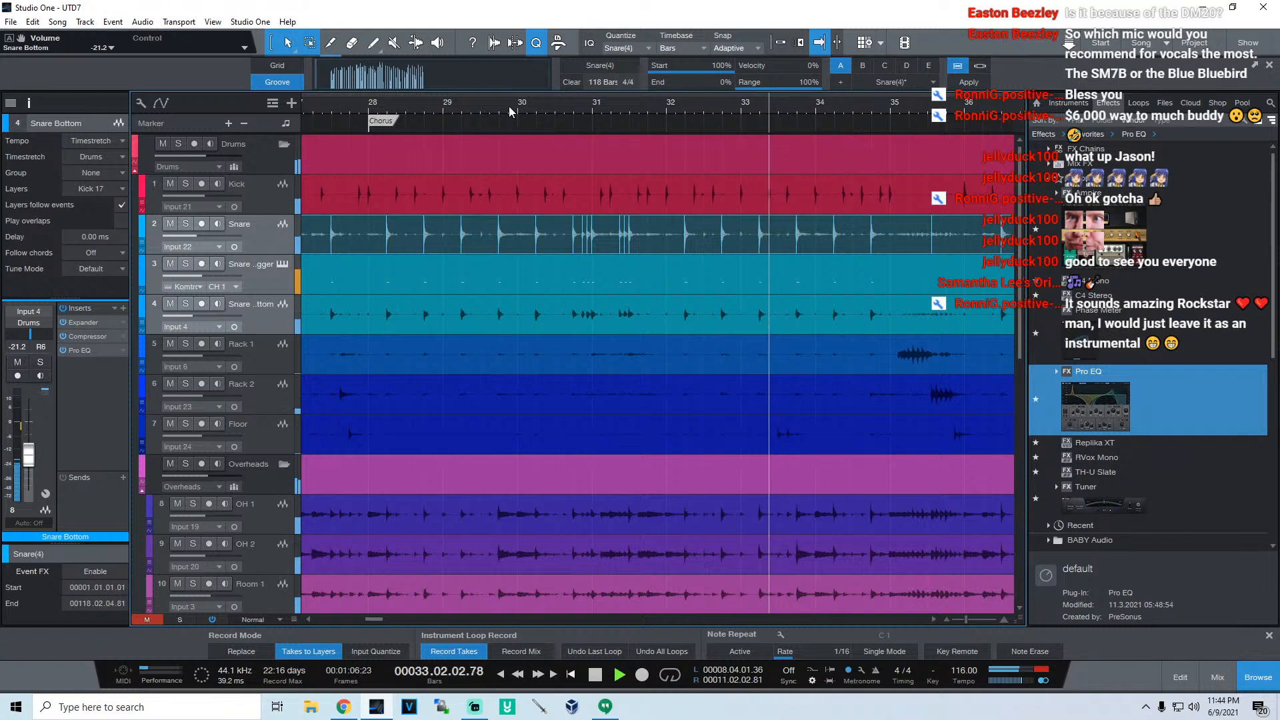
Step: Listen to the lowered snares through the Chorus, stop playback at bar 45, and show the whole song in the arrangement
left_click_drag(510, 106, 458, 89)
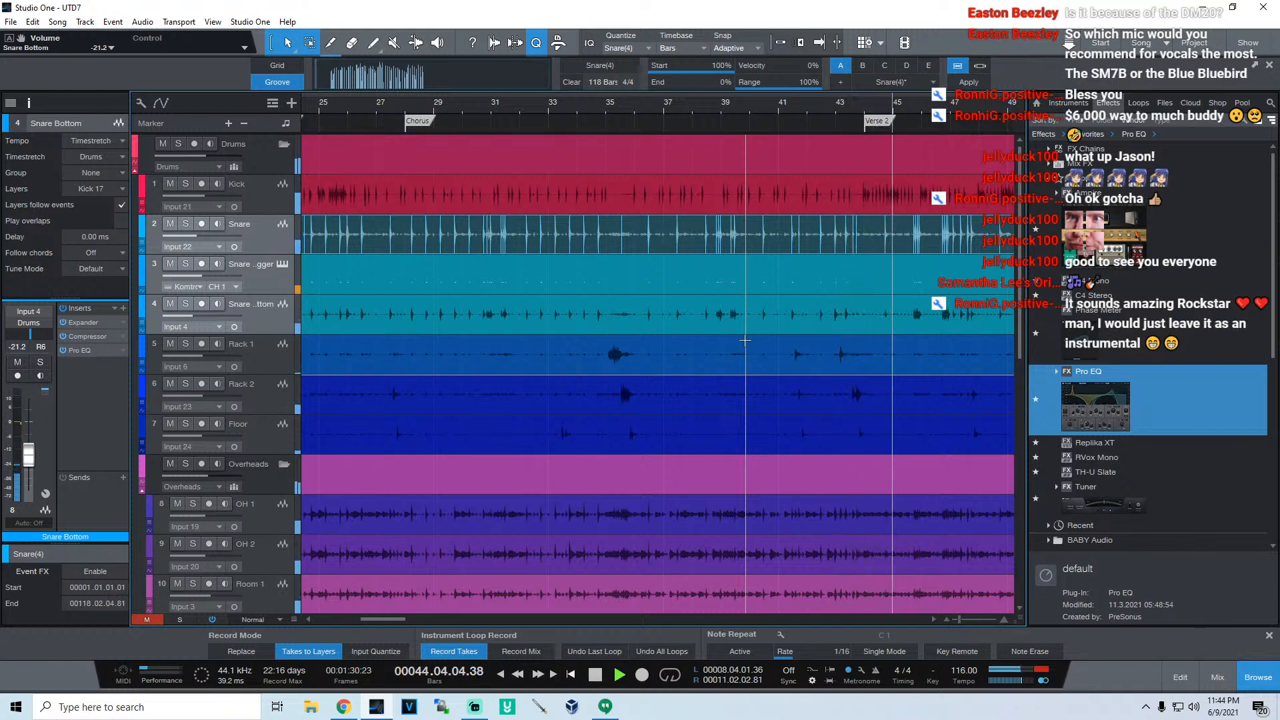
key("space")
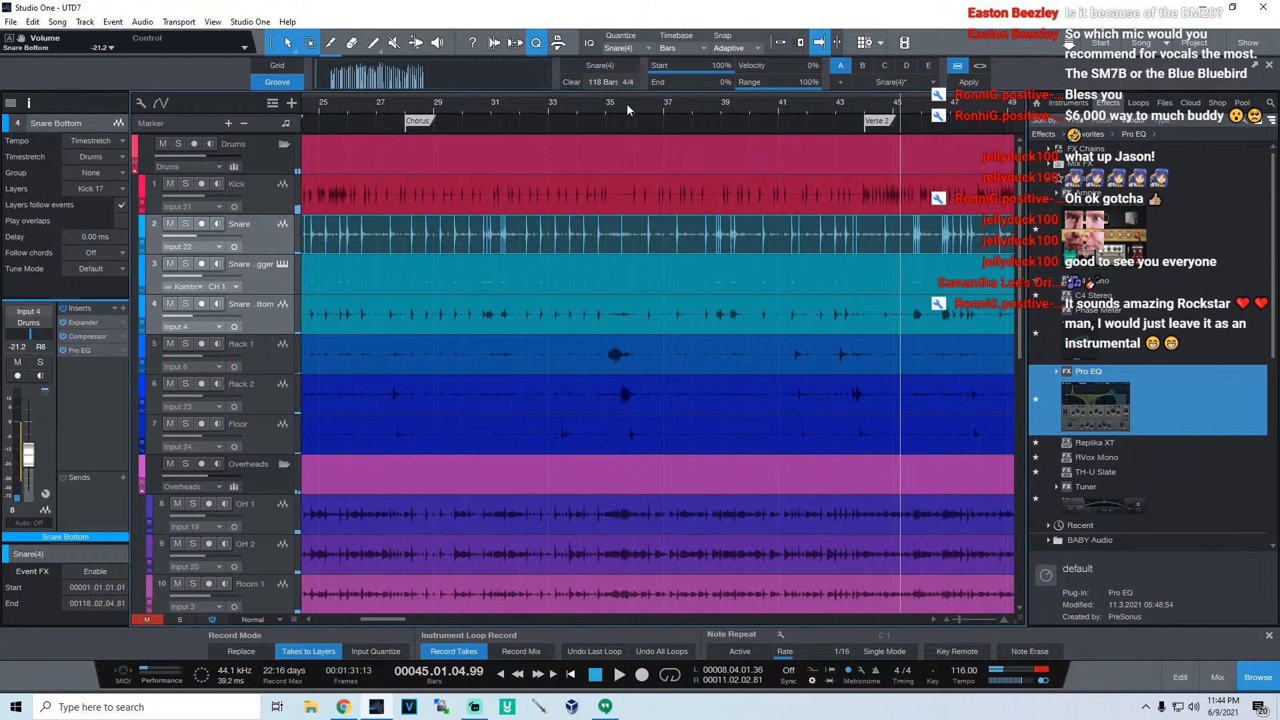
left_click_drag(627, 105, 686, 74)
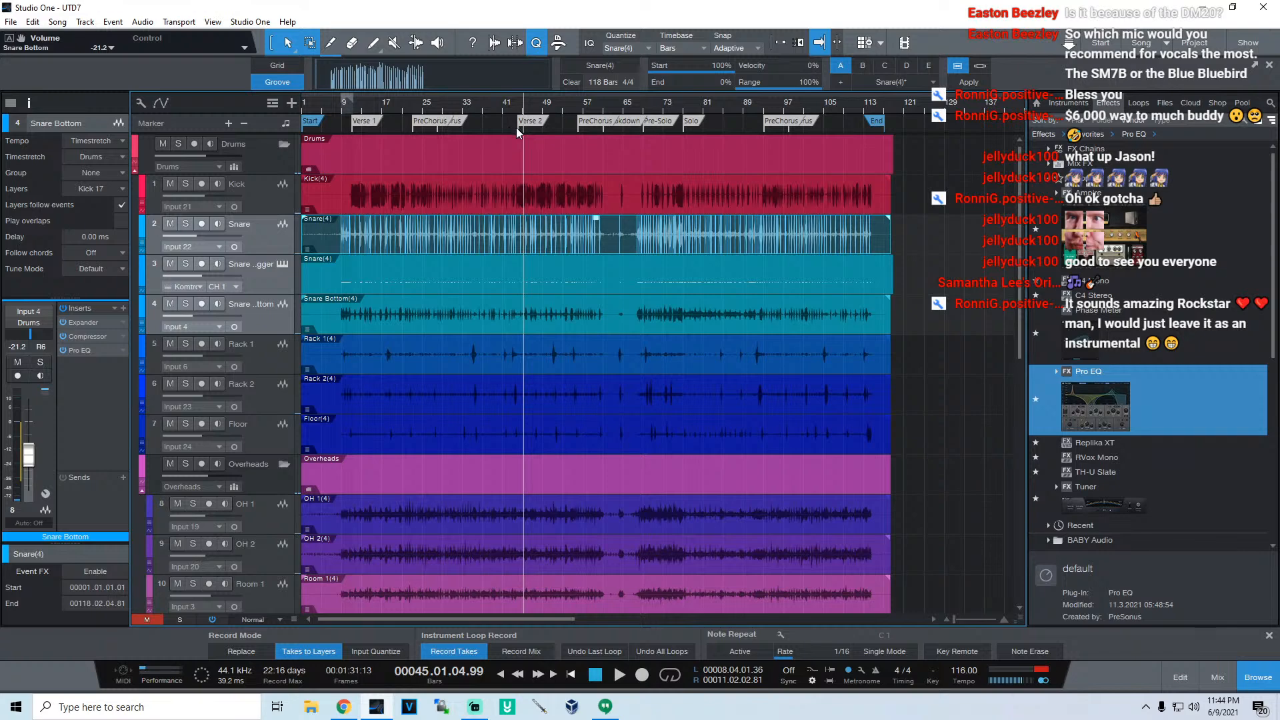